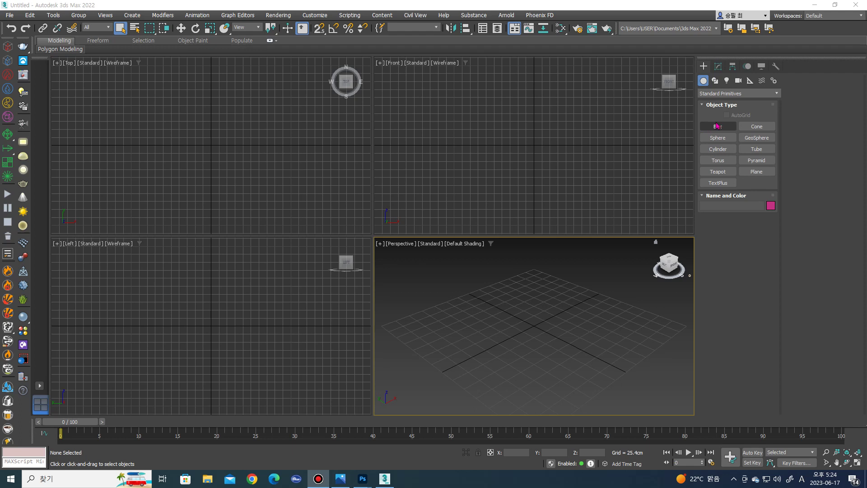
Draw Box001 in the Top viewport, show edged faces, and convert it to an Editable Poly.
left_click(717, 126)
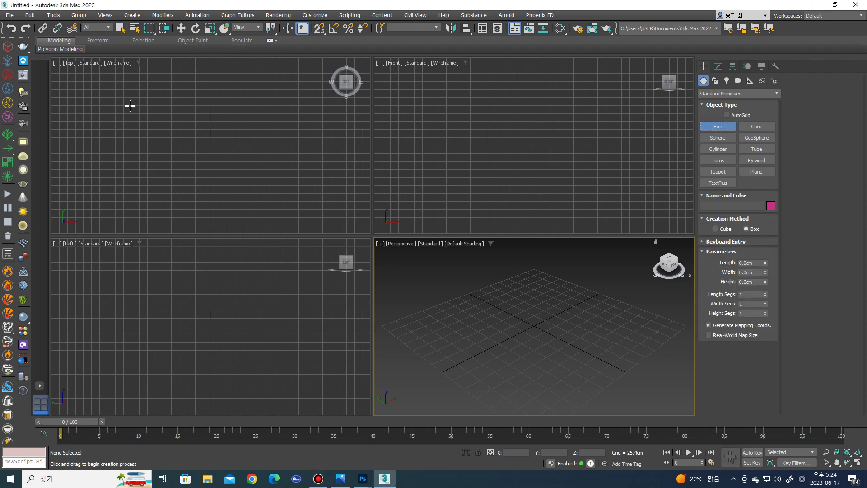
left_click_drag(145, 113, 240, 176)
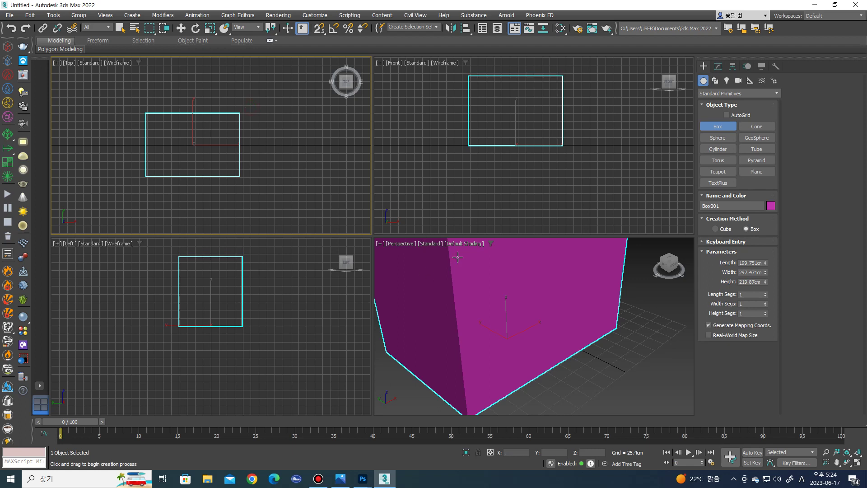
scroll(501, 329, "down", 5)
right_click(540, 288)
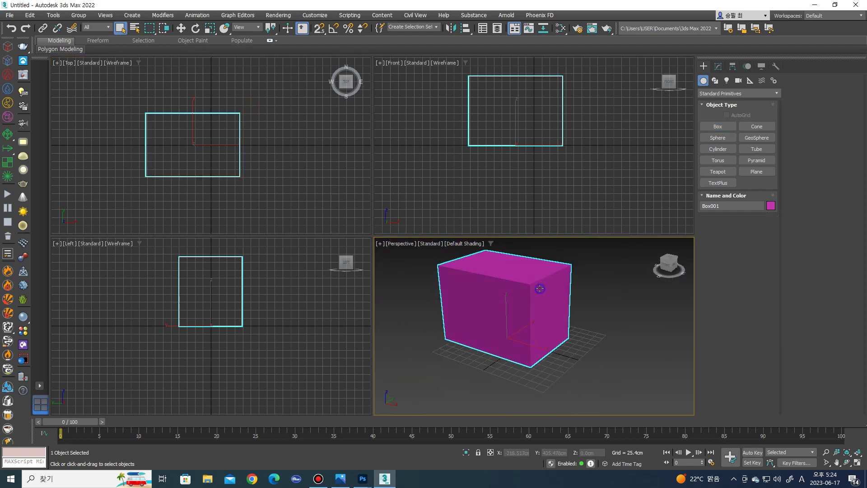
key("F4")
right_click(521, 288)
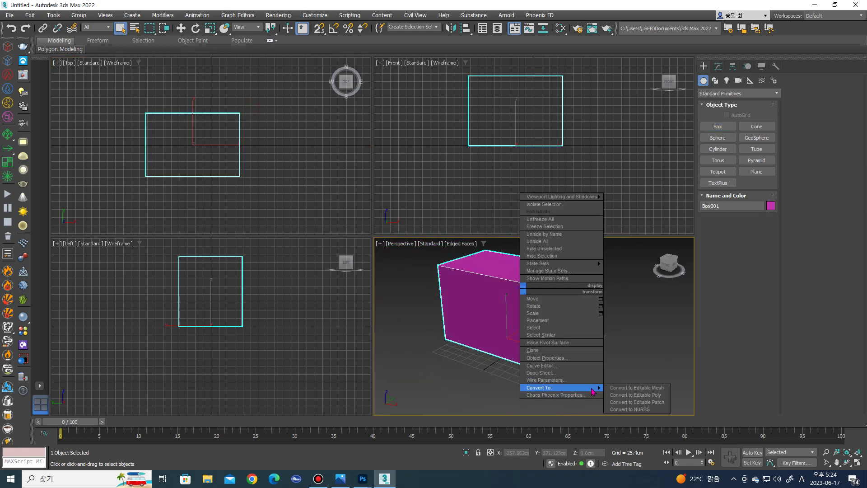
left_click(637, 394)
Connect two opposite top edges with five new parallel edges across the box top.
key("2")
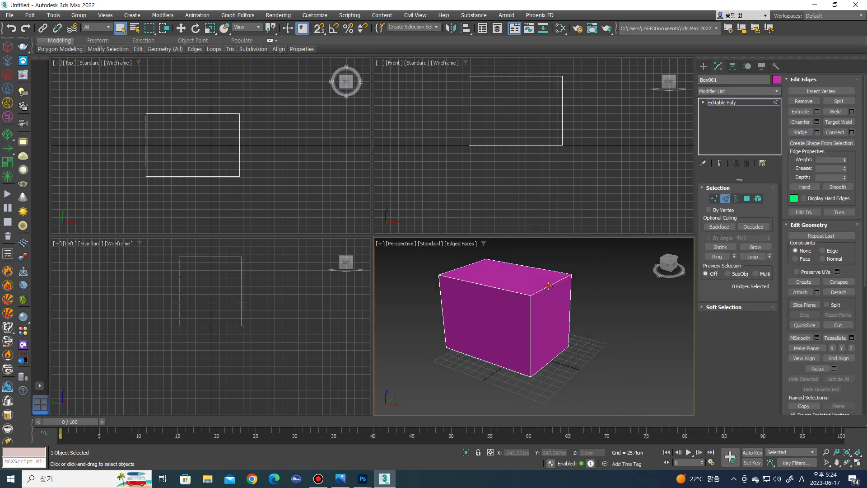
left_click(550, 285)
left_click(461, 268, "ctrl")
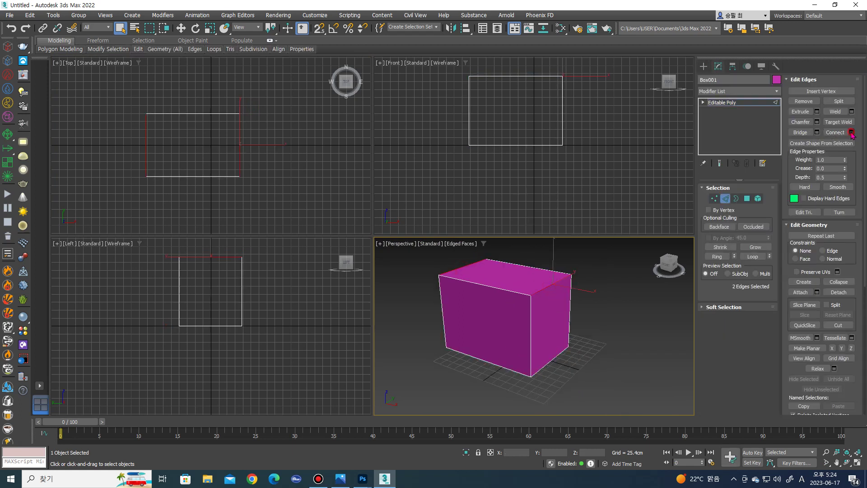
middle_click_drag(564, 316, 540, 329)
left_click(541, 329)
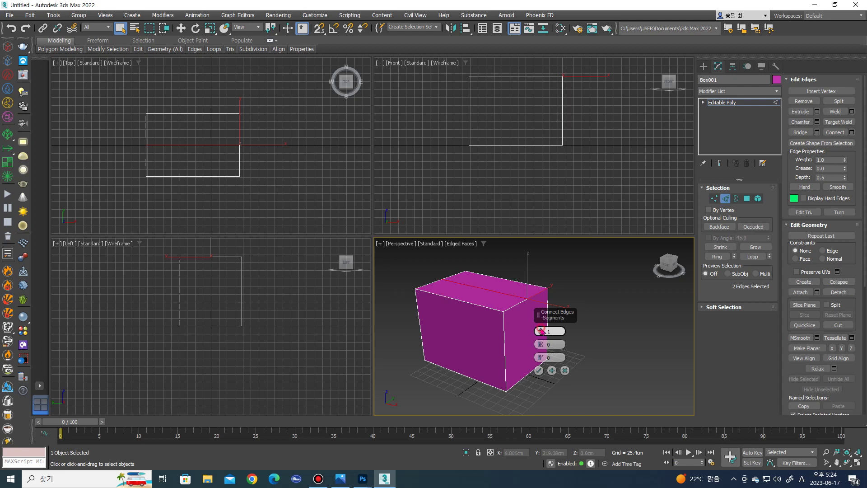
left_click(539, 370)
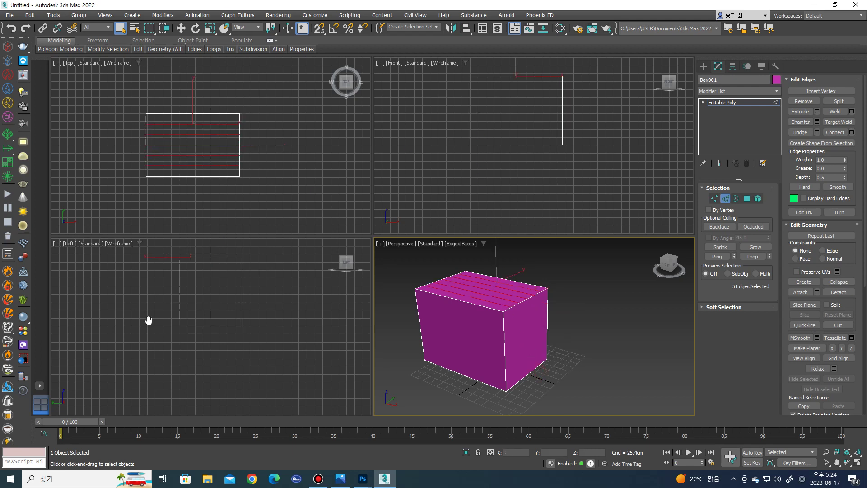
Select the vertices along the box top and browse the Modifier List.
middle_click_drag(148, 320, 148, 331)
key("1")
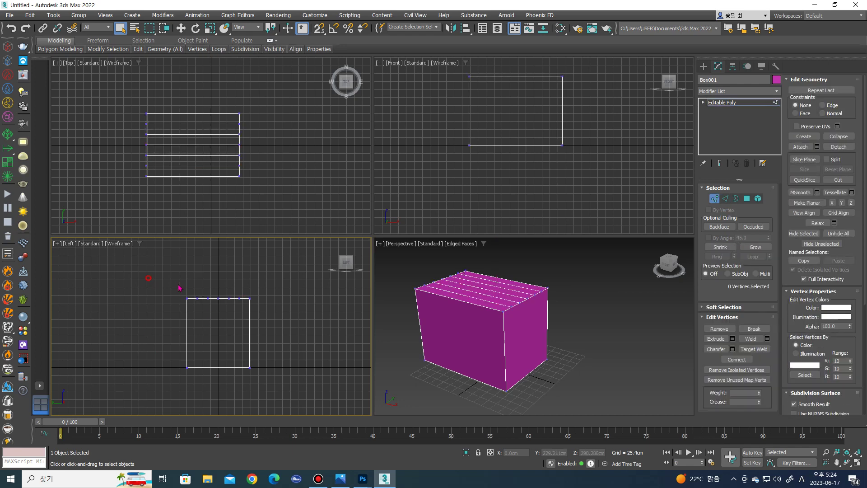
left_click_drag(271, 318, 270, 316)
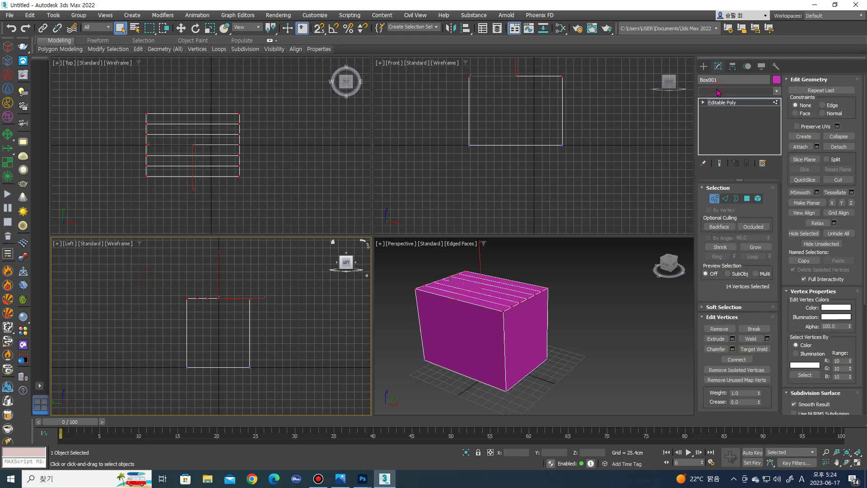
left_click(717, 92)
scroll(722, 180, "down", 10)
Add an FFD 4x4x4 and raise the top control points into an arch.
left_click(718, 125)
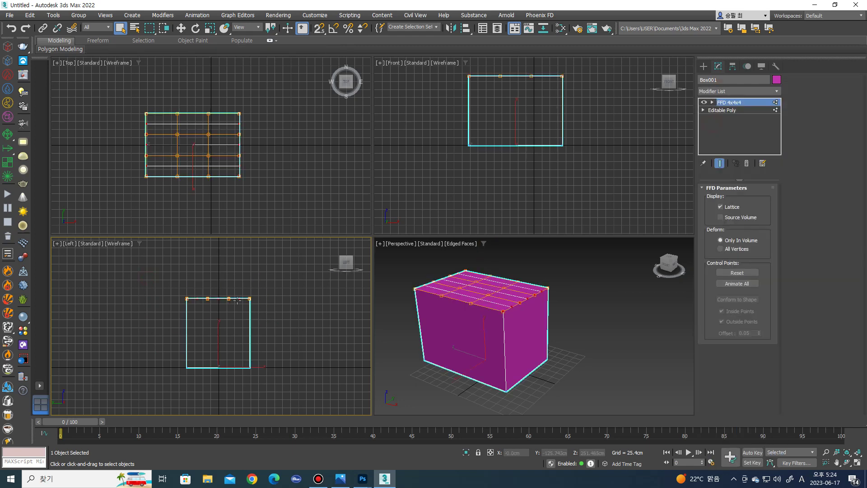
scroll(231, 309, "up", 2)
key("w")
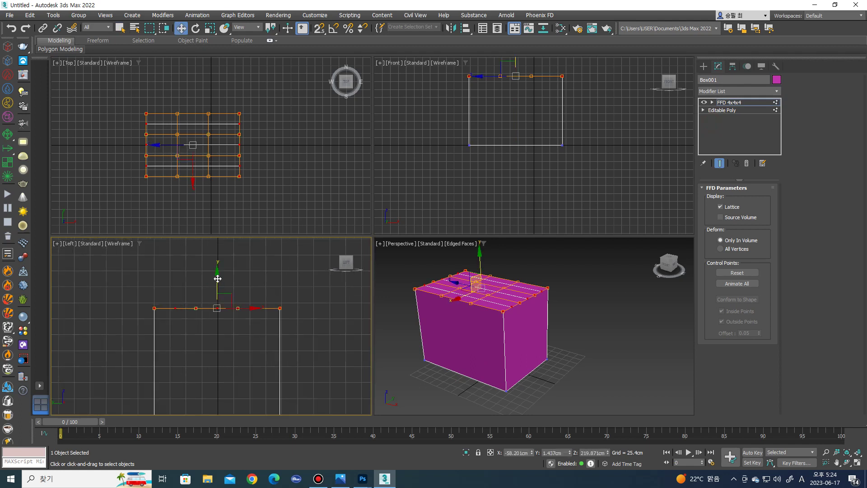
mouse_move(217, 280)
left_mouse_down()
mouse_move(235, 234)
mouse_move(316, 262)
left_mouse_up()
key("r")
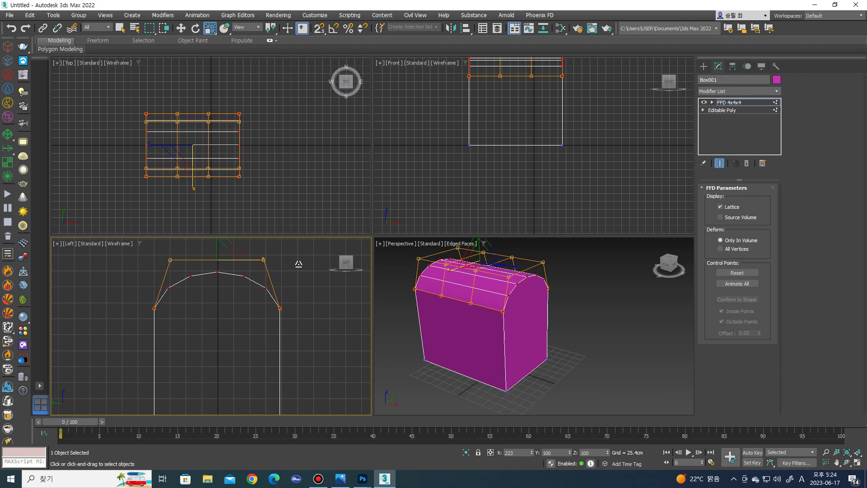
middle_click_drag(231, 254, 226, 268)
Lift the top control points higher and widen them outward to round the chest top.
key("w")
left_click_drag(212, 256, 219, 235)
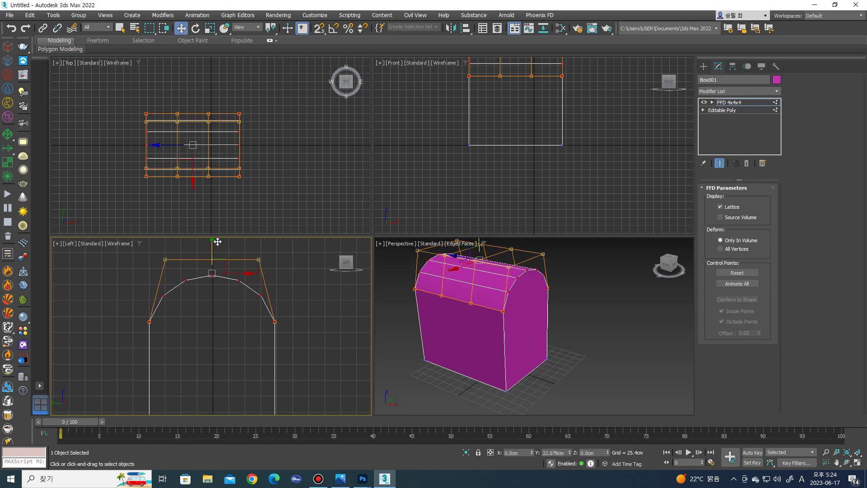
scroll(152, 282, "down", 3)
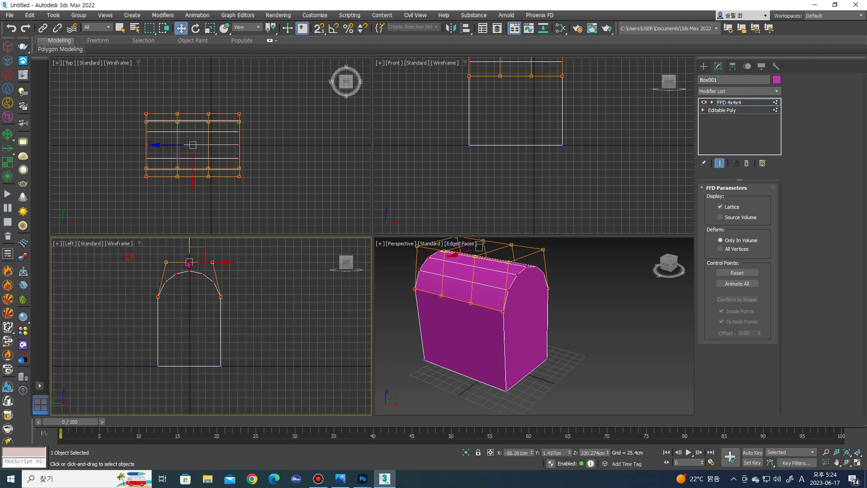
key("r")
left_click_drag(232, 280, 241, 281)
scroll(545, 303, "down", 3)
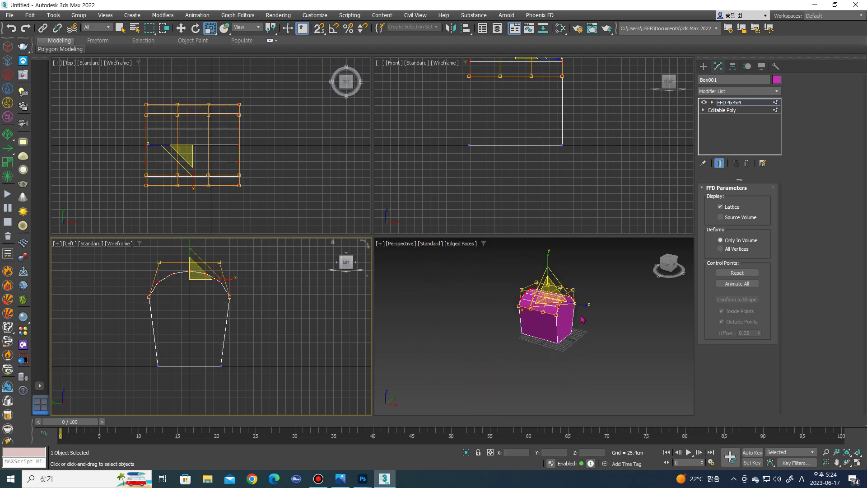
scroll(545, 304, "up", 1)
right_click(525, 299)
mouse_move(542, 397)
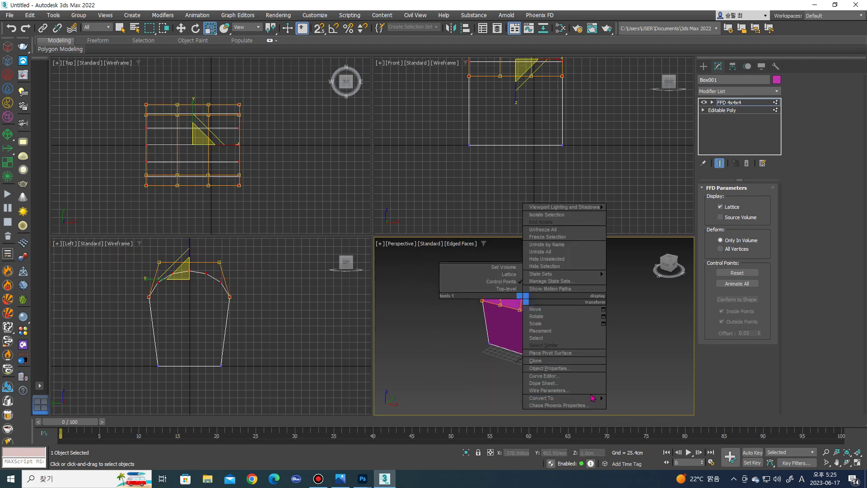
Collapse the deformed box to an Editable Poly and shift its right-side vertices outward.
left_click(637, 405)
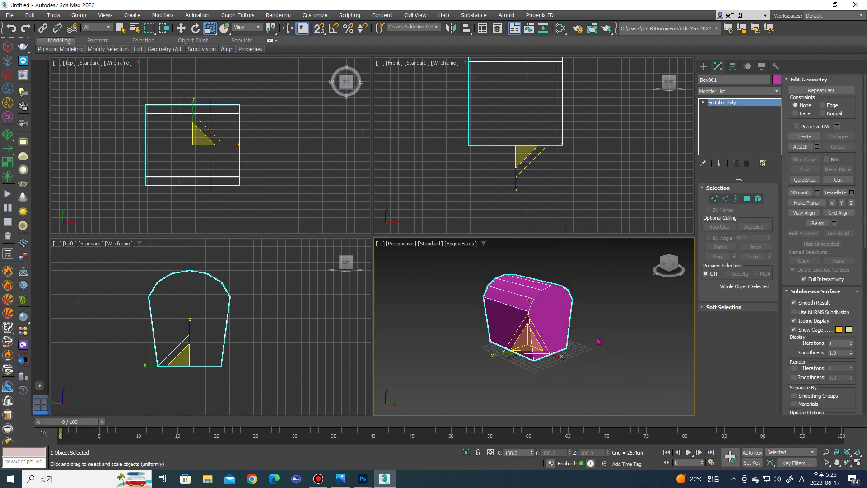
scroll(602, 343, "up", 2)
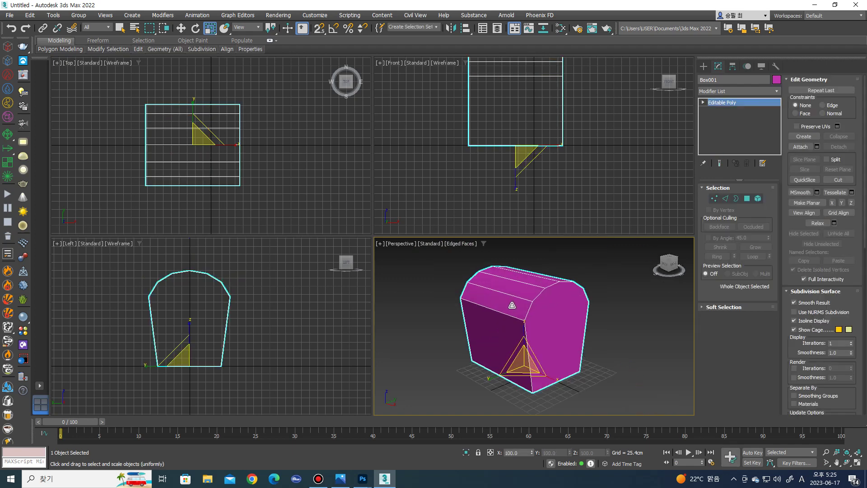
key("4")
scroll(539, 198, "down", 2)
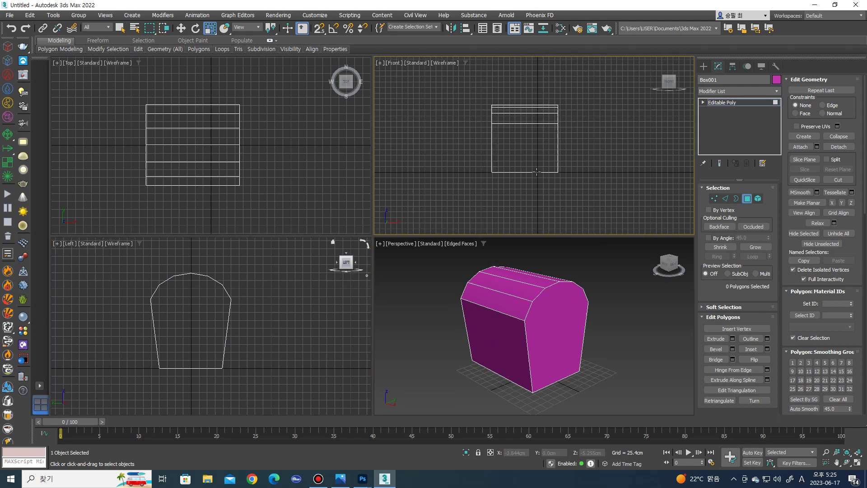
key("1")
left_click_drag(478, 102, 576, 136)
left_click_drag(585, 96, 540, 203)
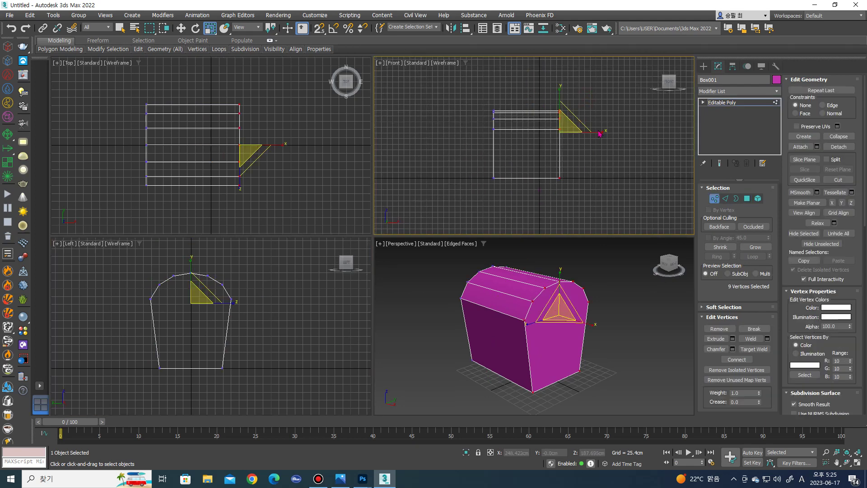
key("w")
left_click_drag(580, 132, 599, 132)
Detach the six curved top polygons as a separate object, Object001.
left_click(528, 316)
key("4")
left_click(528, 316)
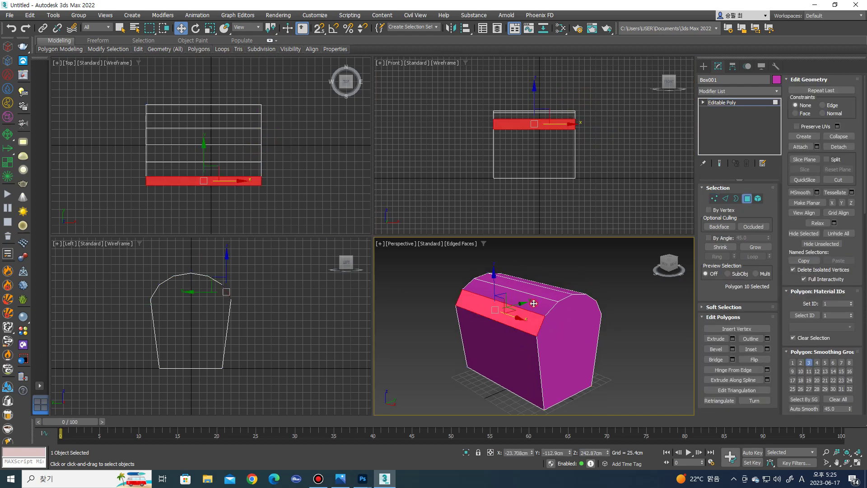
left_click(519, 293, "ctrl")
mouse_move(519, 293)
middle_mouse_down("alt")
mouse_move(560, 298)
mouse_move(549, 293)
middle_mouse_up("alt")
left_click(561, 300, "ctrl")
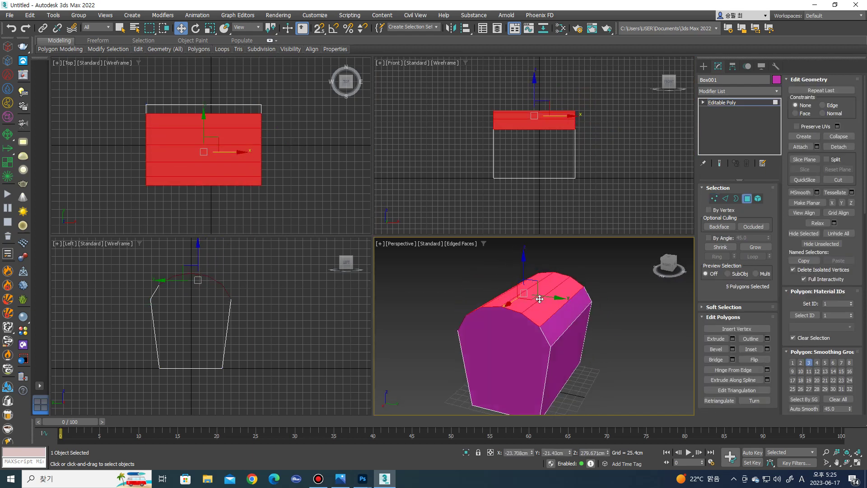
left_click(573, 293, "ctrl")
left_click(837, 148)
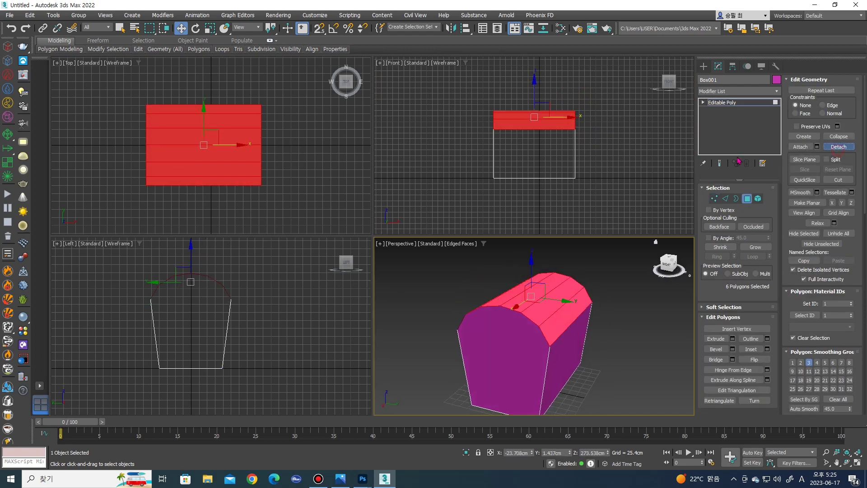
left_click(469, 226)
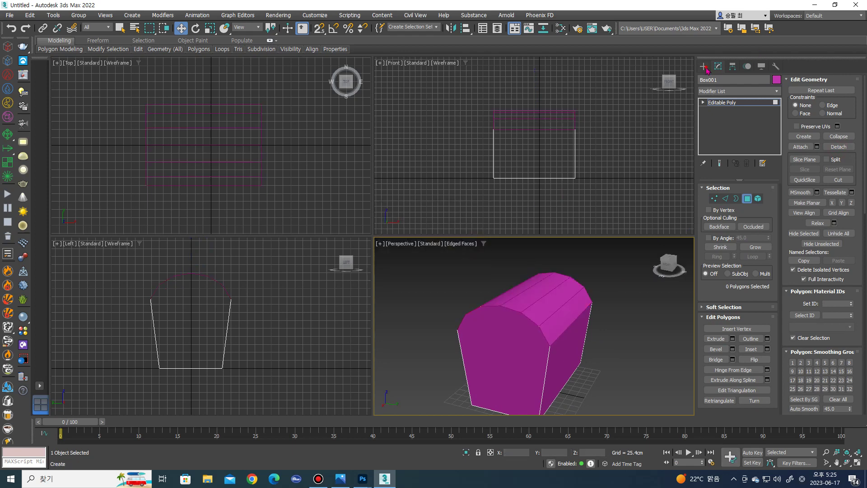
left_click(703, 66)
Add a Shell modifier to the Object001 lid with Outer Amount 13.97cm.
left_click(542, 291)
middle_click_drag(605, 278, 587, 275, "alt")
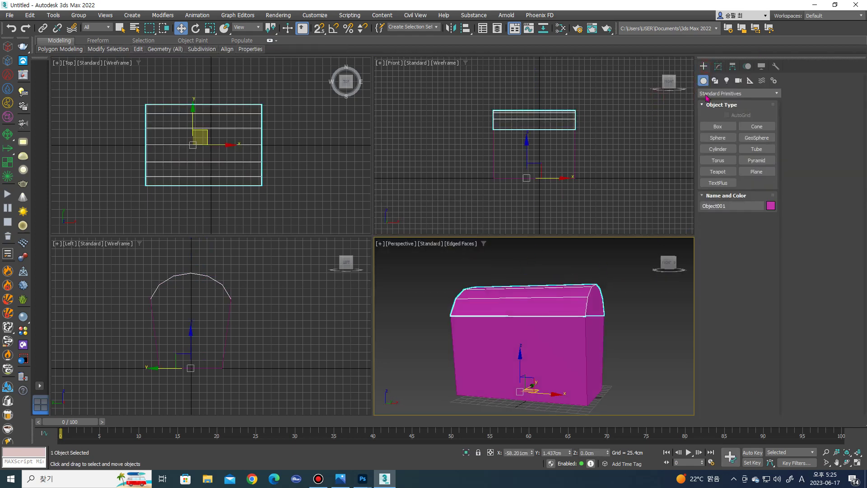
left_click(718, 66)
left_click(736, 90)
scroll(722, 136, "down", 5)
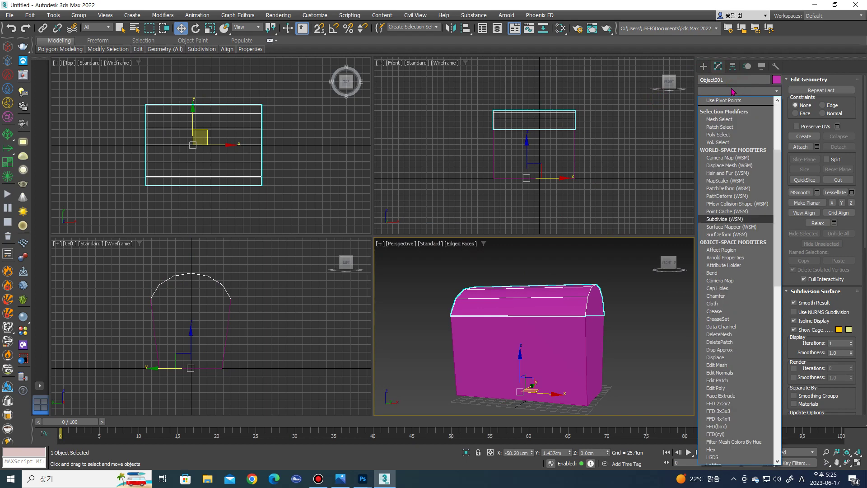
scroll(718, 149, "down", 5)
scroll(713, 158, "down", 5)
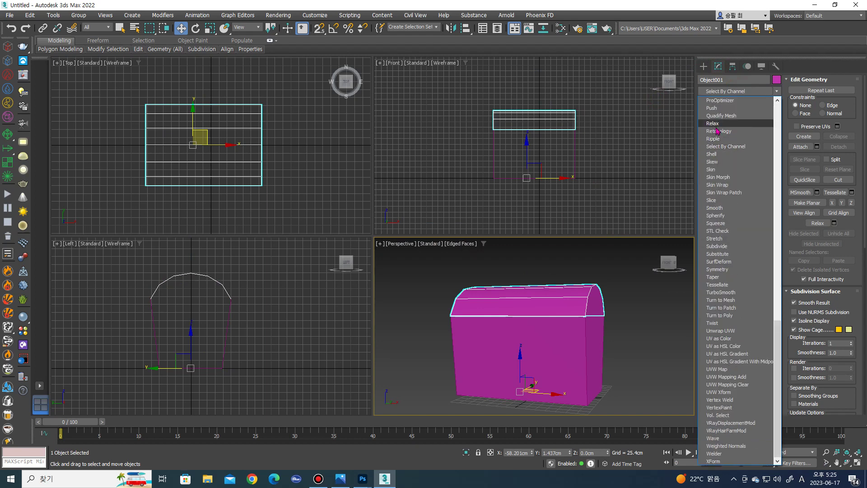
left_click(711, 155)
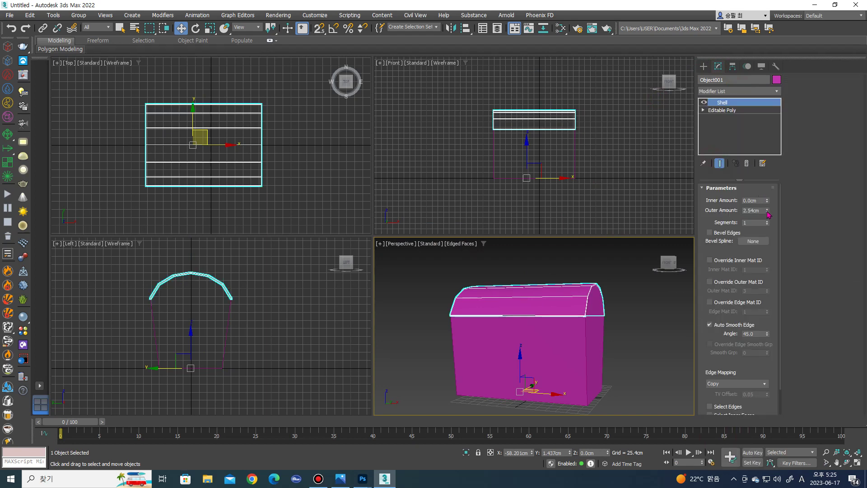
left_click_drag(766, 212, 799, 5)
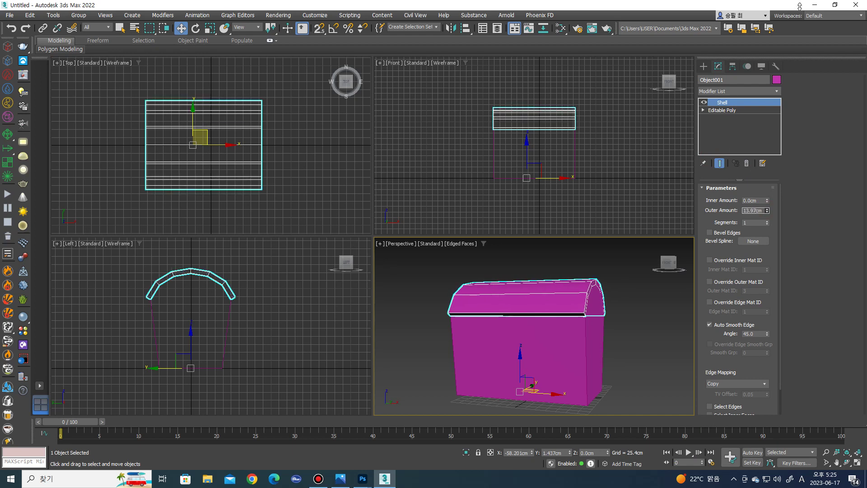
right_click(562, 285)
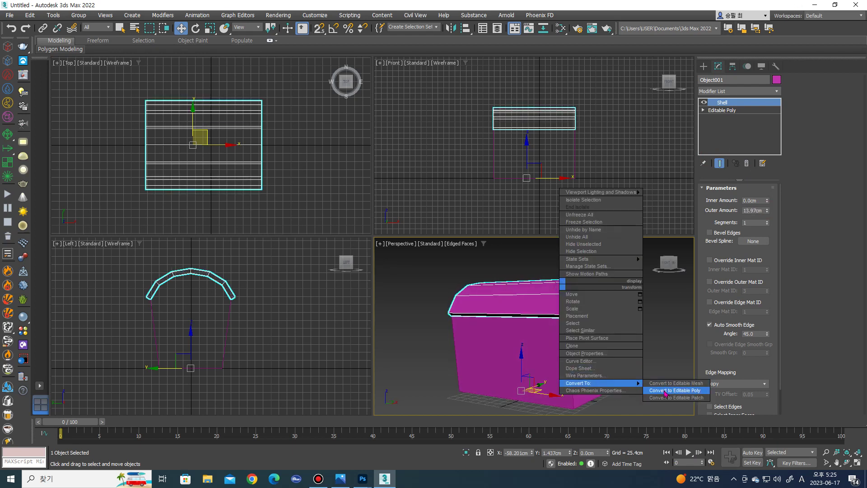
Convert the lid to Editable Poly and scale its vertices slightly wider along X.
left_click(666, 388)
key("1")
right_click(128, 76)
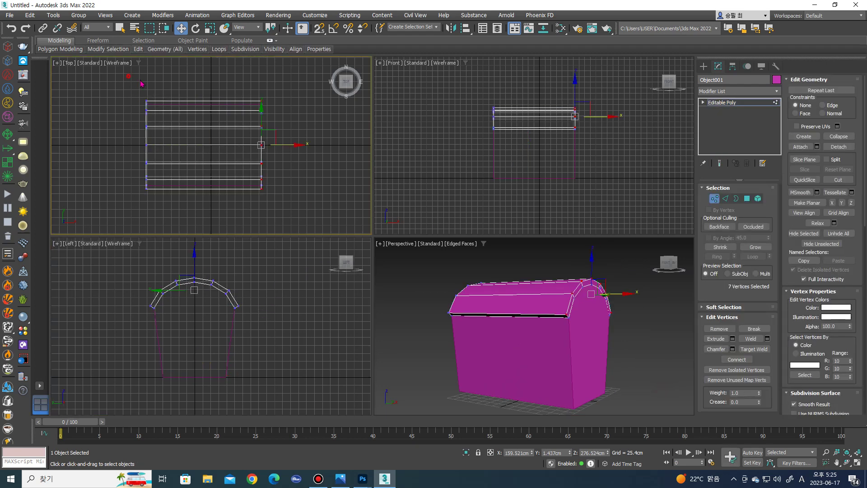
left_click_drag(300, 229, 298, 229)
key("r")
left_click_drag(243, 146, 251, 147)
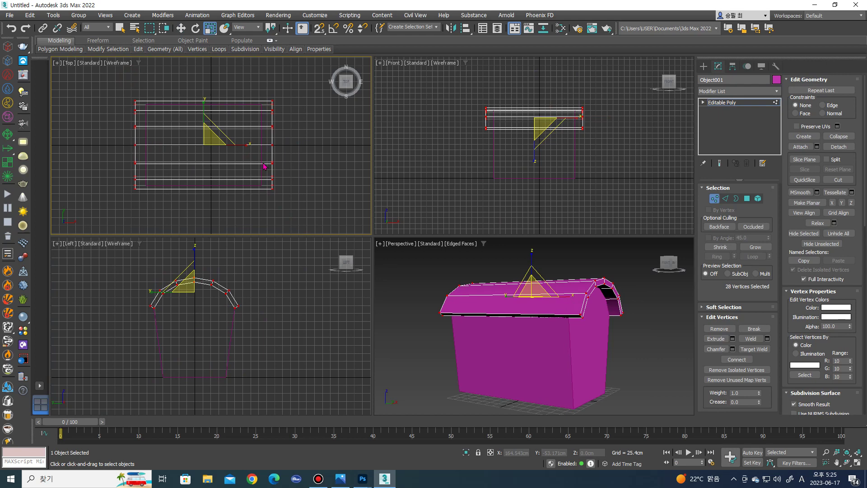
Extrude the lid's two end strips by 25.4cm.
right_click(577, 311)
key("4")
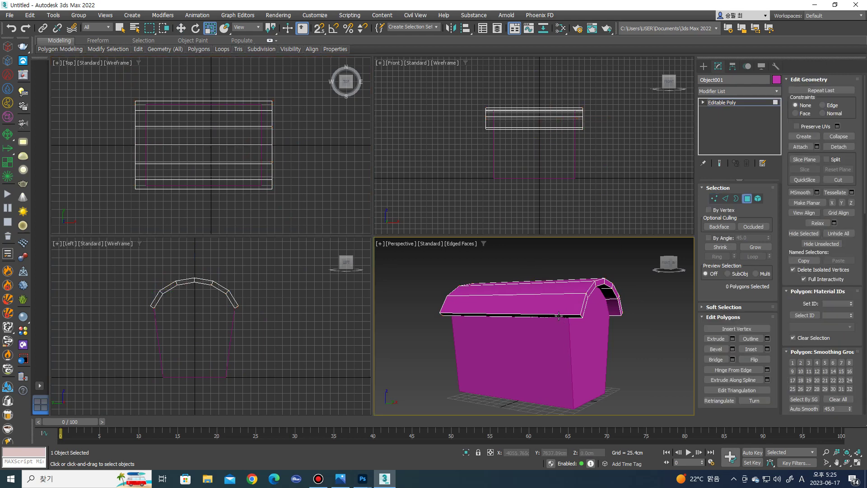
left_click(577, 312)
middle_click_drag(542, 311, 602, 307, "alt")
left_click(605, 292, "ctrl")
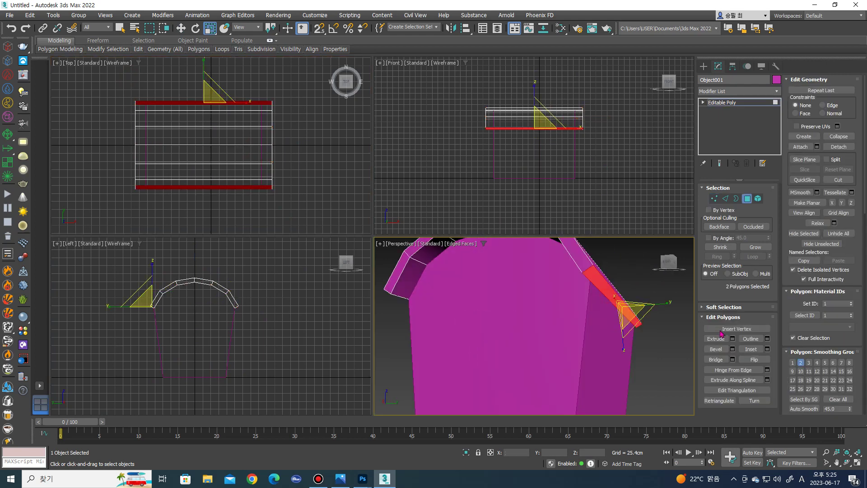
left_click(733, 341)
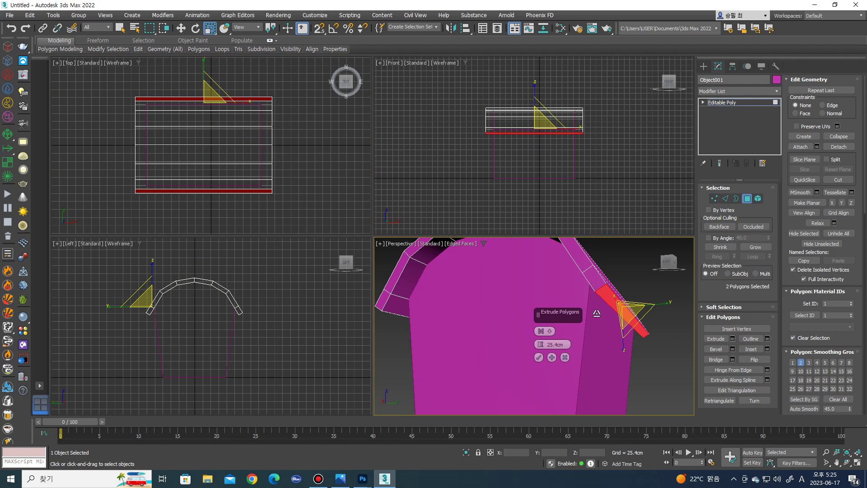
left_click(537, 358)
right_click(149, 341)
Select the vertices at both lower ends of the lid in the Left view.
key("1")
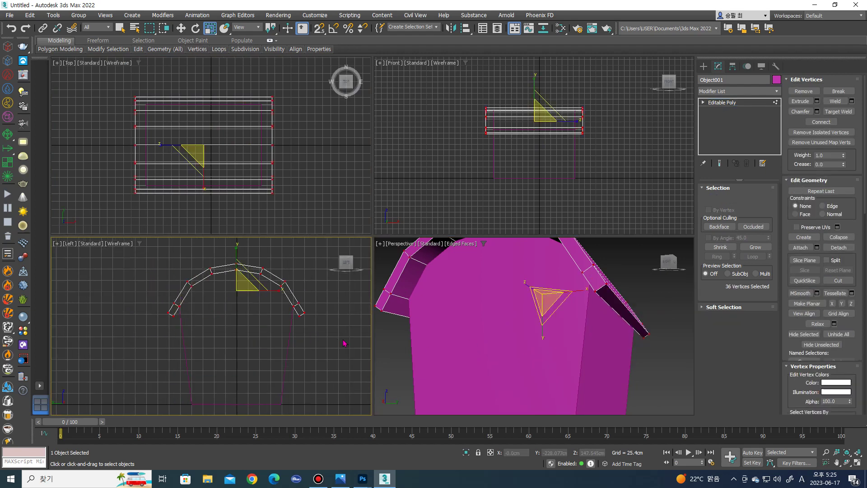
left_click_drag(291, 315, 269, 313)
left_click(156, 313, "ctrl")
scroll(211, 323, "up", 2)
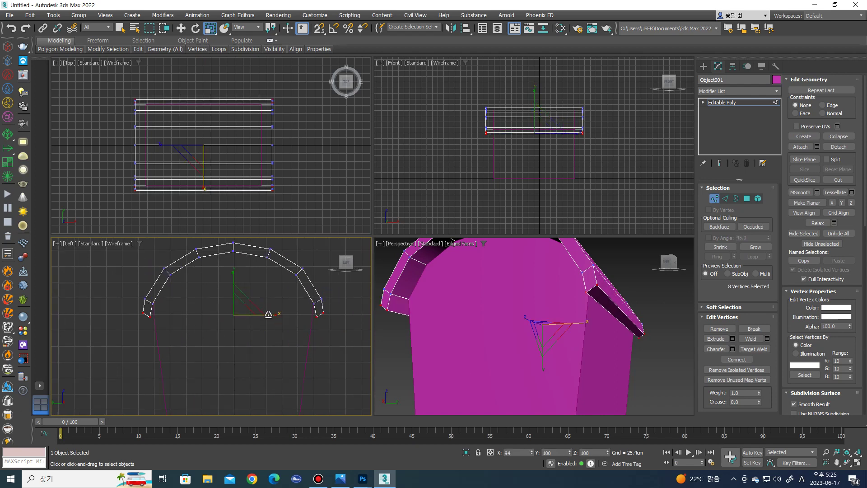
key("w")
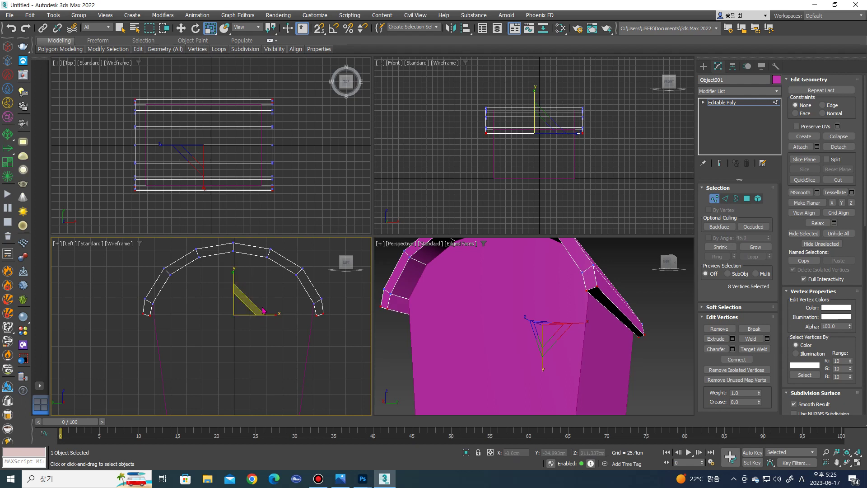
left_click(239, 307)
scroll(290, 316, "up", 2)
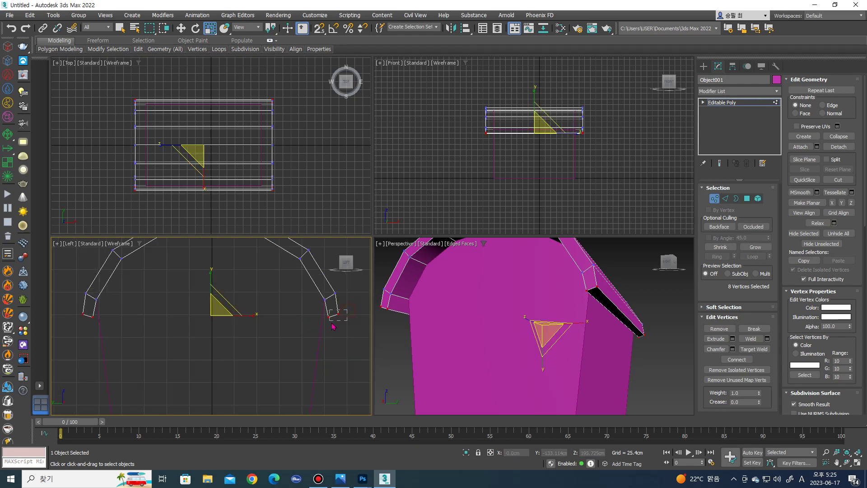
Reselect both lower ends and scale them slightly outward along X.
left_click_drag(347, 310, 333, 326)
left_click_drag(65, 312, 97, 322, "ctrl")
key("r")
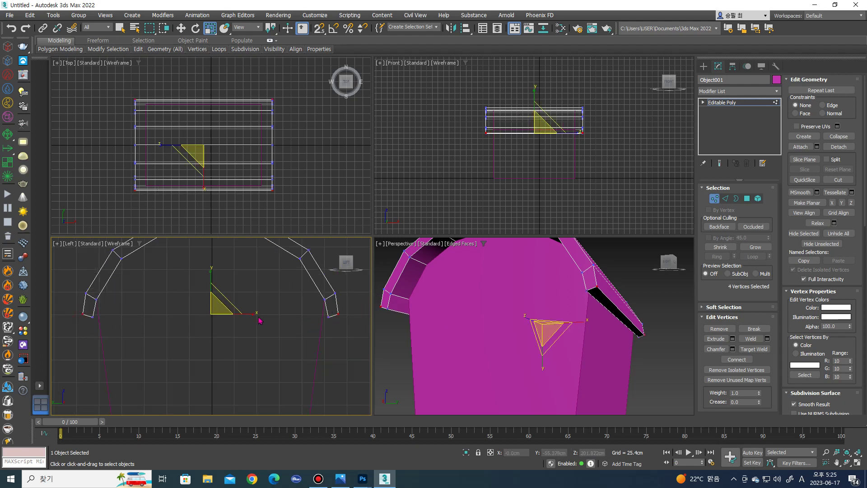
left_click_drag(250, 314, 254, 314)
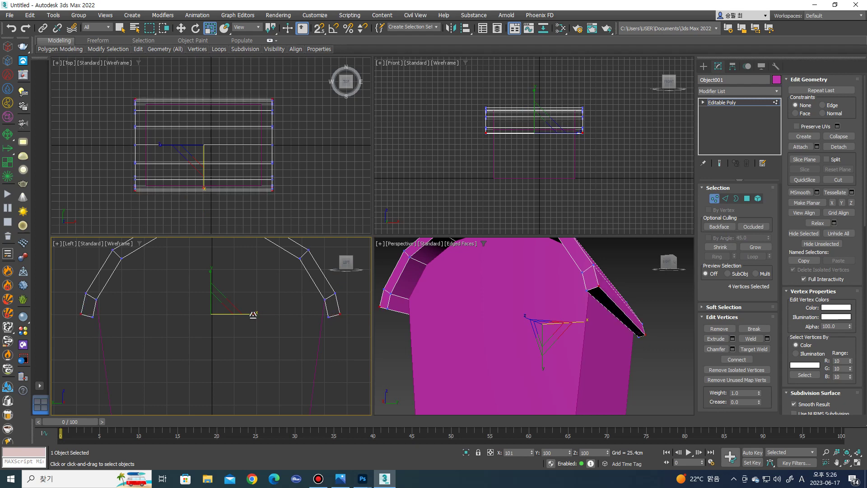
scroll(461, 307, "down", 3)
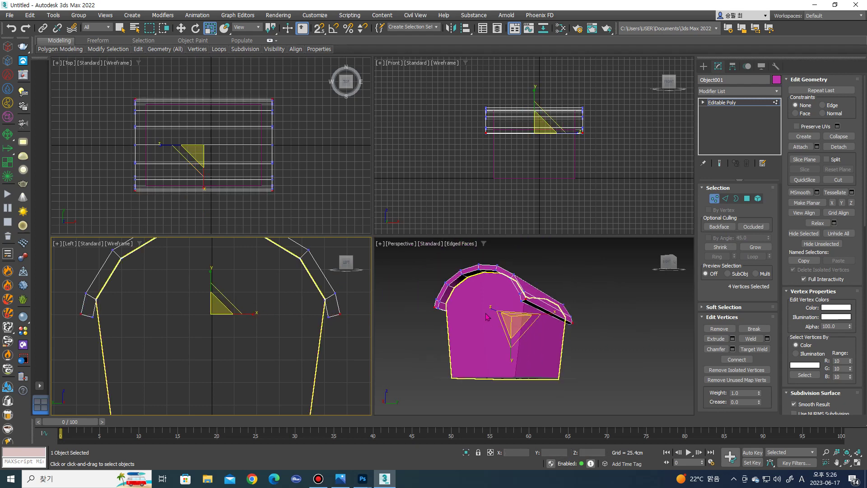
middle_click_drag(461, 307, 508, 325, "alt")
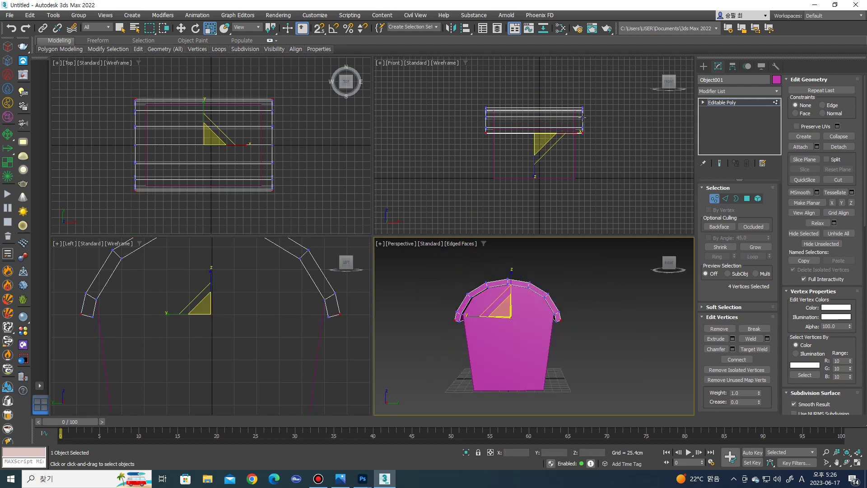
Reselect the lid and select the vertices along the top and sides of the arch.
left_click(703, 67)
left_click(641, 108)
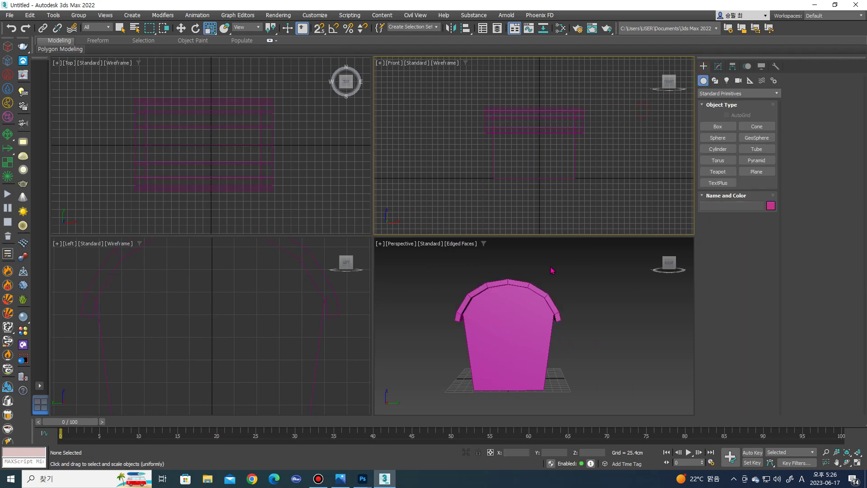
left_click(509, 283)
mouse_move(510, 283)
middle_mouse_down("alt")
mouse_move(527, 285)
mouse_move(528, 293)
middle_mouse_up("alt")
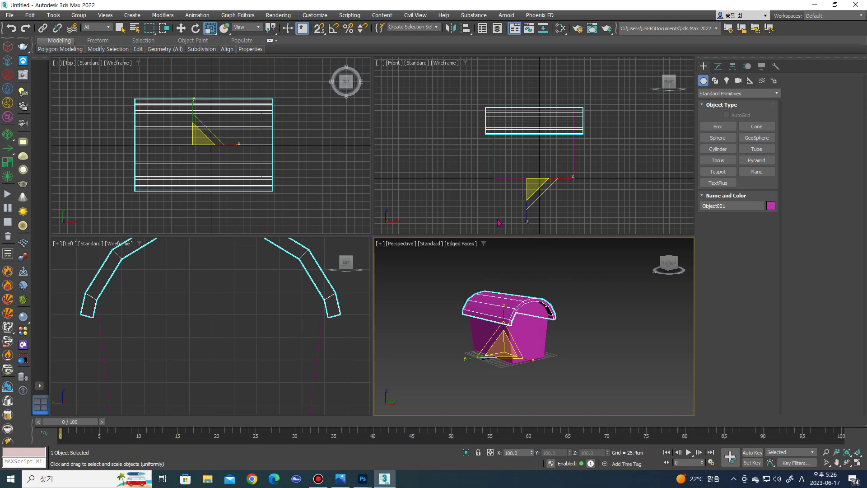
key("1")
scroll(248, 260, "down", 3)
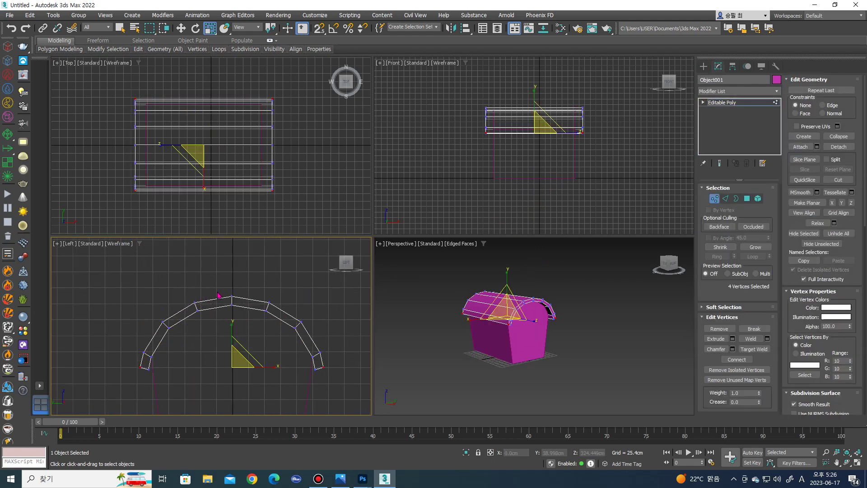
left_click_drag(243, 307, 302, 325)
left_click(272, 309, "ctrl")
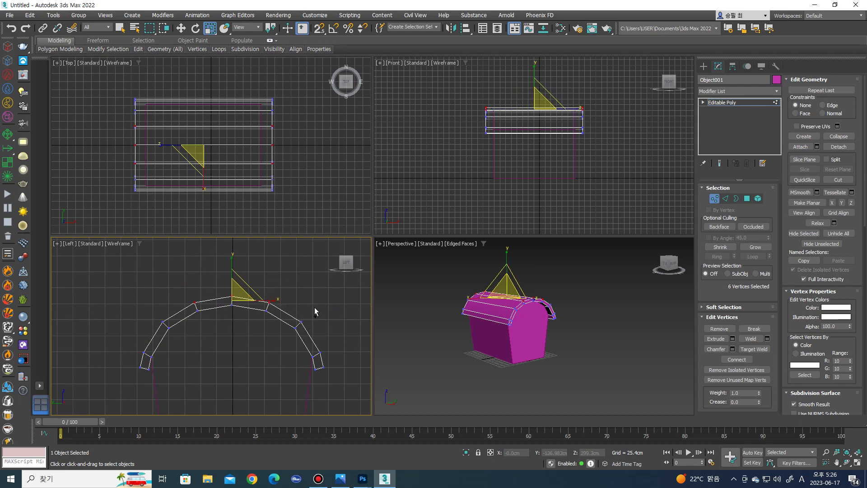
left_click(301, 323, "ctrl")
left_click(322, 360, "ctrl")
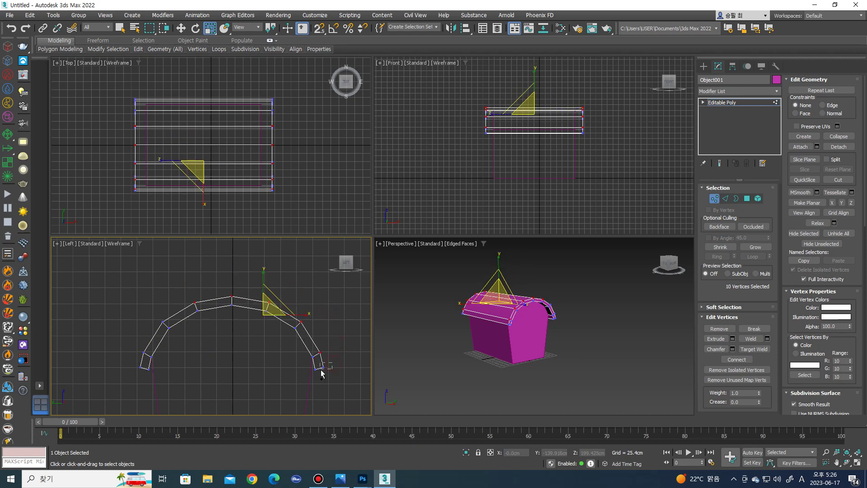
left_click(322, 366, "ctrl")
left_click(164, 322, "ctrl")
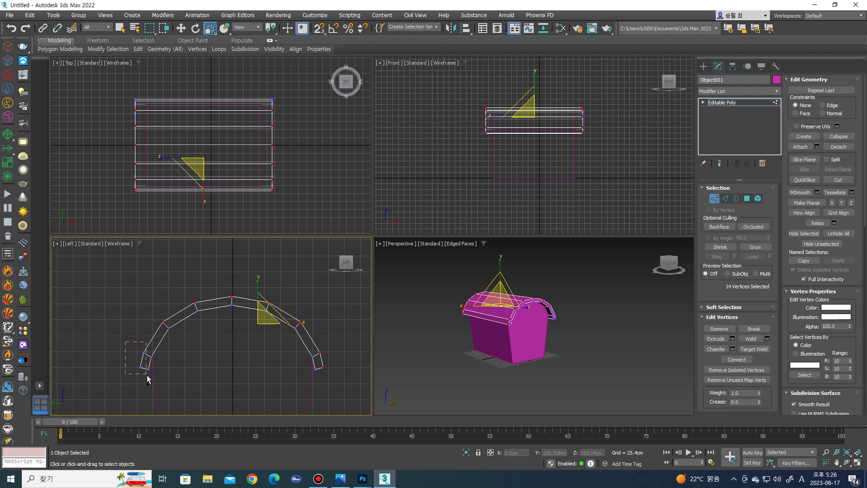
left_click_drag(148, 378, 148, 379, "ctrl")
Raise the selected arch vertices slightly.
key("w")
left_click_drag(234, 300, 233, 298)
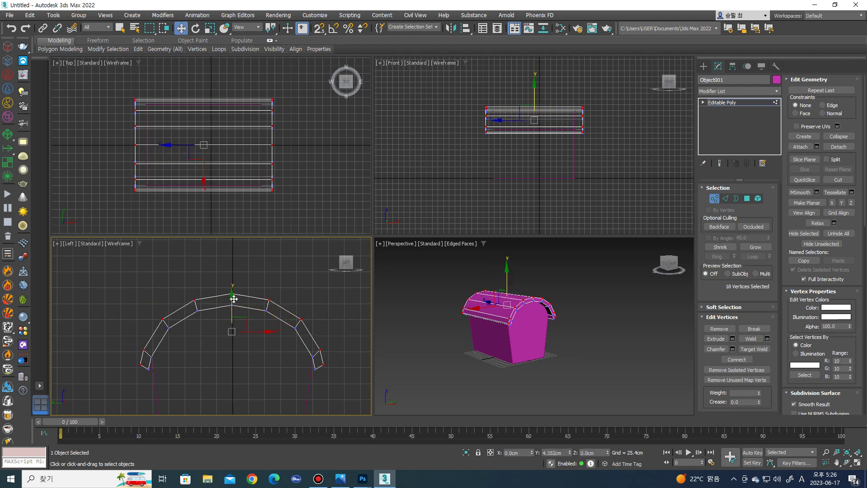
middle_click_drag(515, 300, 520, 296, "alt")
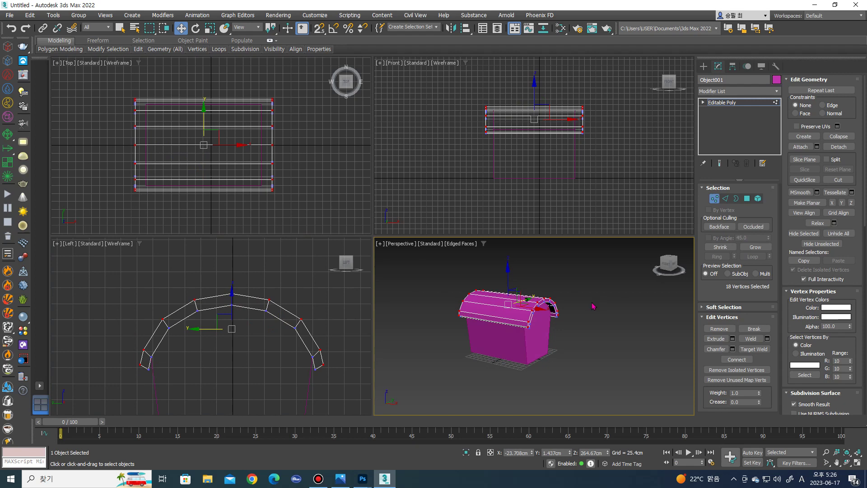
Create a new box, Box002, over the chest in the Top view.
left_click(703, 66)
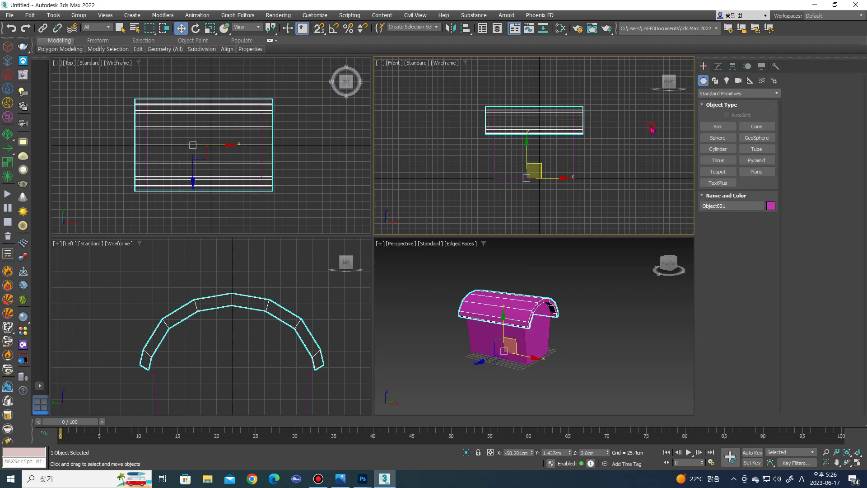
left_click(650, 126)
left_click(717, 127)
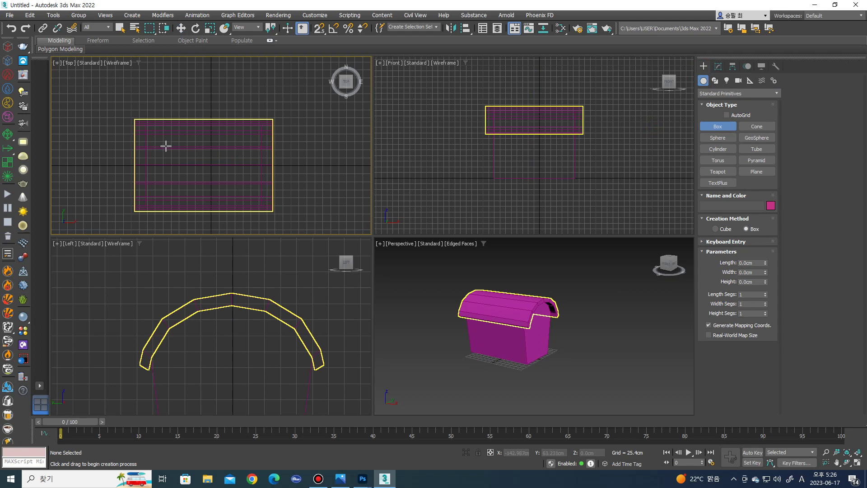
left_click_drag(164, 146, 213, 183)
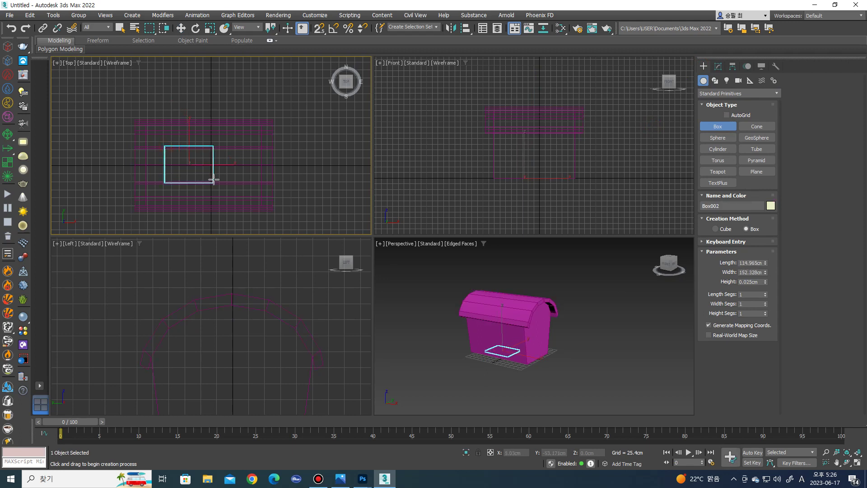
left_click(226, 149)
Move Box002 up in the Front view so it rests on the lid.
key("w")
left_click(534, 164)
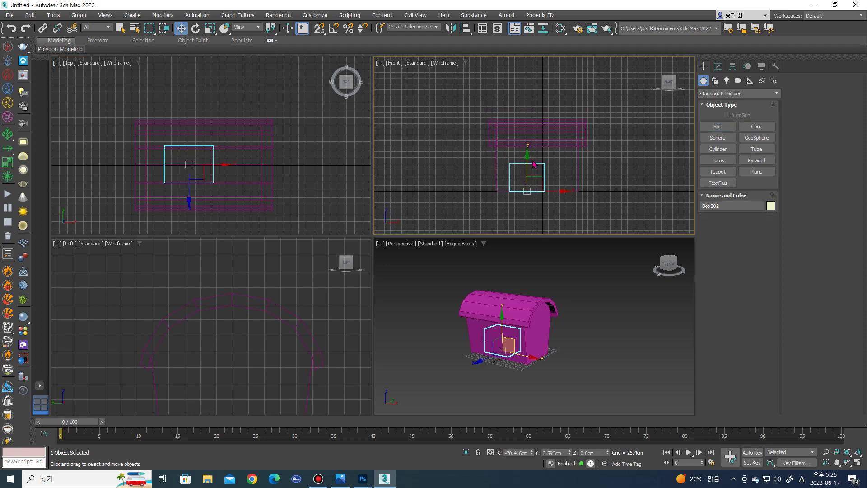
left_click_drag(534, 164, 532, 100)
scroll(506, 300, "up", 2)
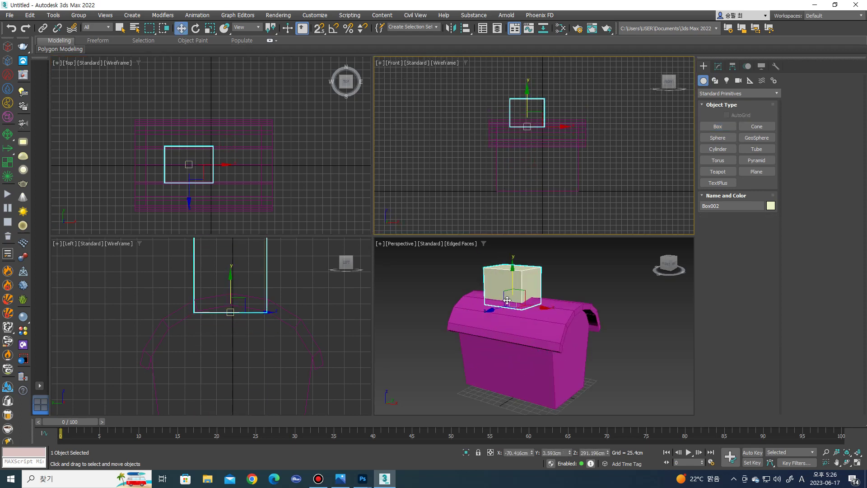
scroll(507, 300, "down", 2)
left_click(857, 463)
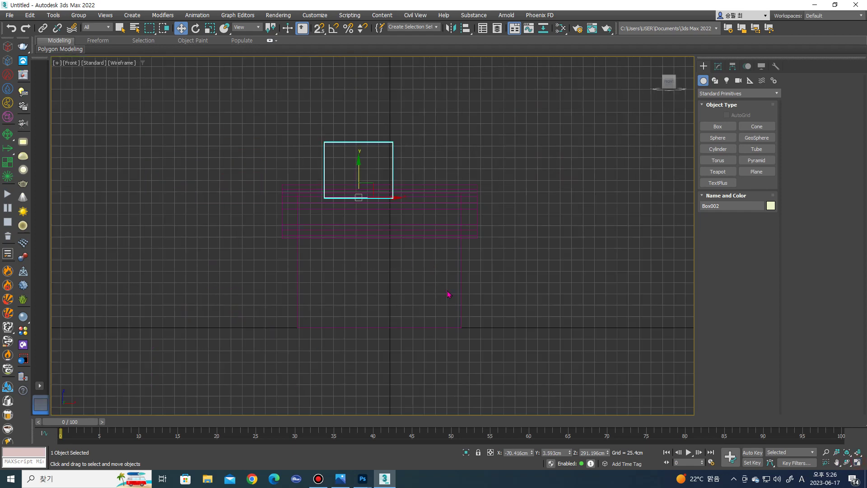
left_click(859, 463)
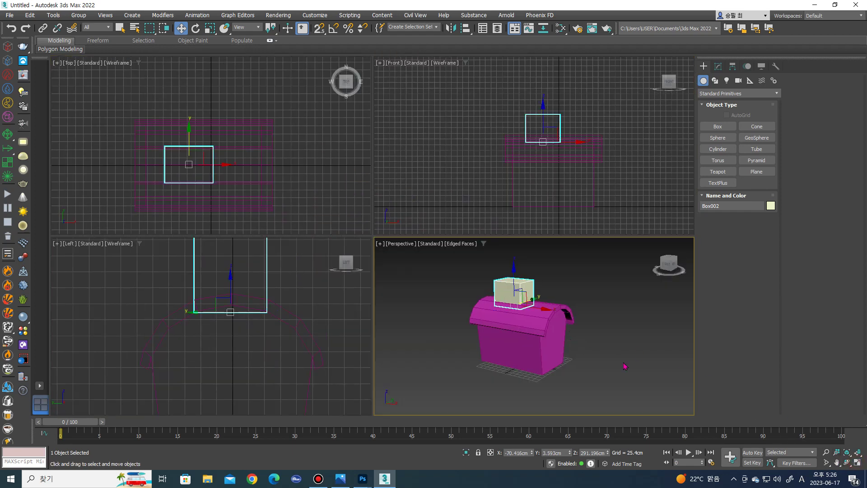
left_click(858, 462)
Convert Box002 to Editable Poly and move its bottom vertices along Z.
middle_click_drag(358, 232, 406, 208, "alt")
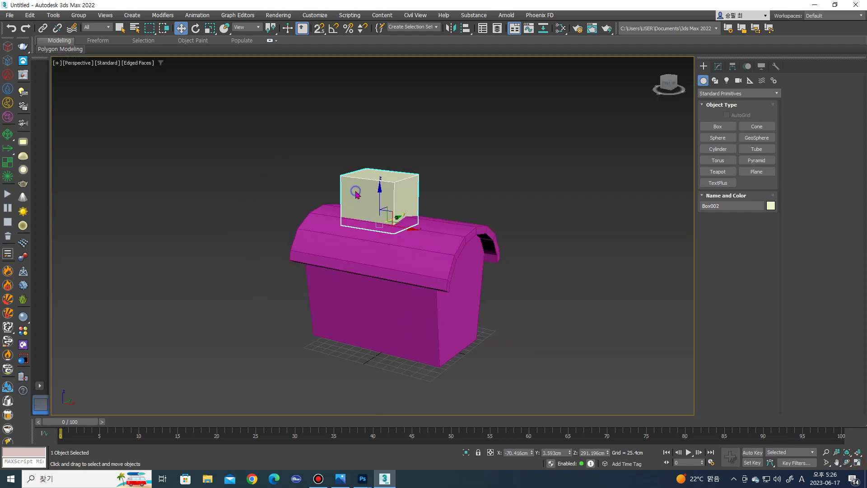
right_click(436, 189)
left_click(461, 295)
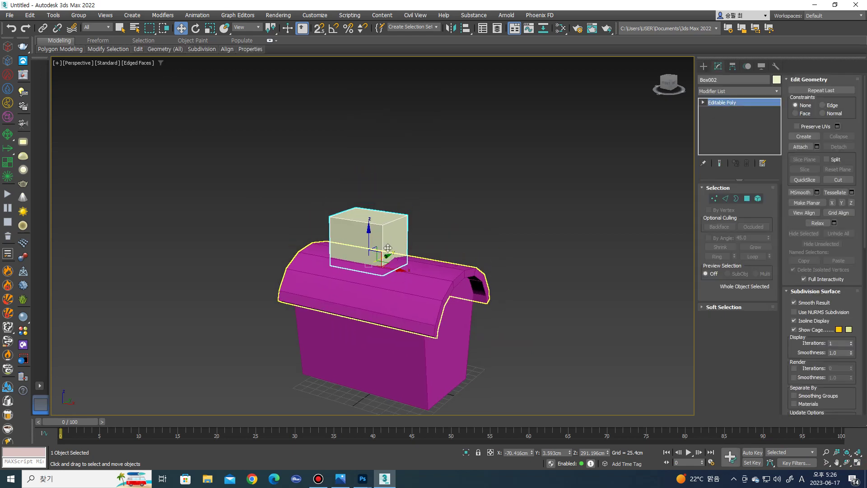
scroll(358, 235, "up", 3)
scroll(352, 253, "up", 3)
key("1")
middle_click_drag(352, 253, 362, 242, "alt")
left_click_drag(253, 246, 471, 334)
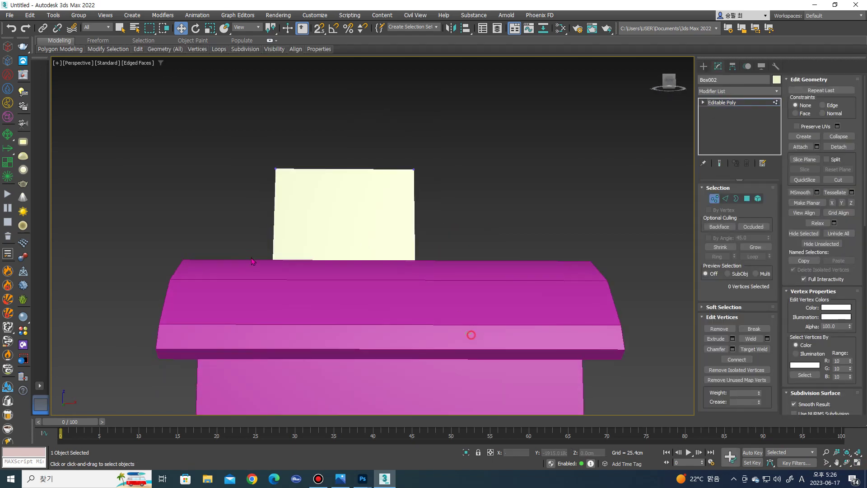
middle_click_drag(345, 271, 345, 262, "alt")
left_click_drag(345, 263, 354, 245)
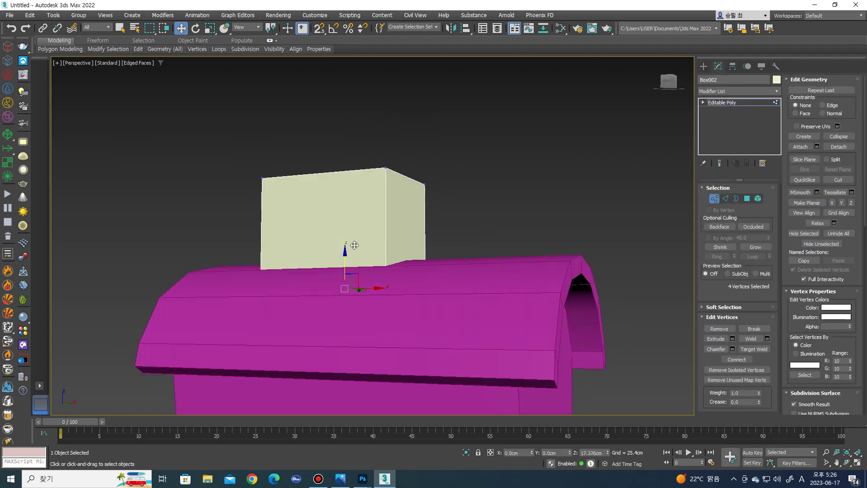
mouse_move(377, 226)
middle_mouse_down("alt")
mouse_move(393, 240)
mouse_move(314, 254)
mouse_move(372, 228)
middle_mouse_up("alt")
scroll(384, 242, "down", 4)
scroll(314, 255, "up", 4)
Connect the two top edges and raise the new edge into a roof ridge.
key("2")
left_click(372, 228)
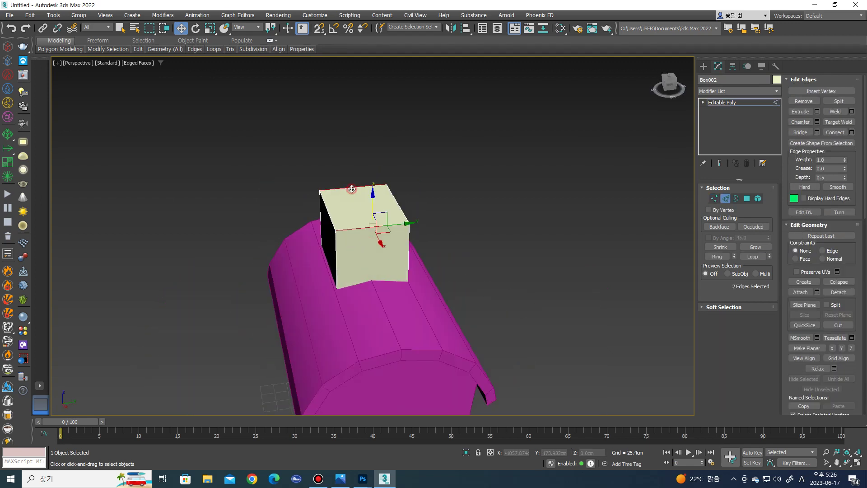
left_click(851, 132)
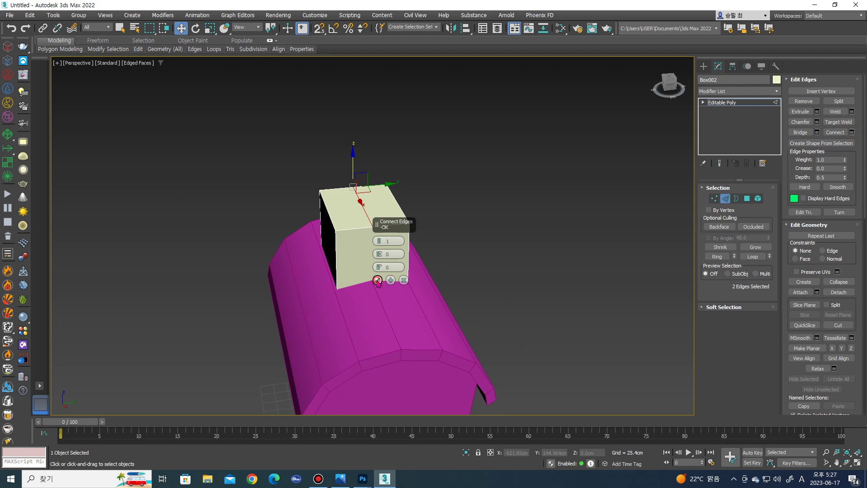
left_click(377, 280)
middle_click_drag(377, 280, 361, 203, "alt")
left_click_drag(362, 183, 374, 155)
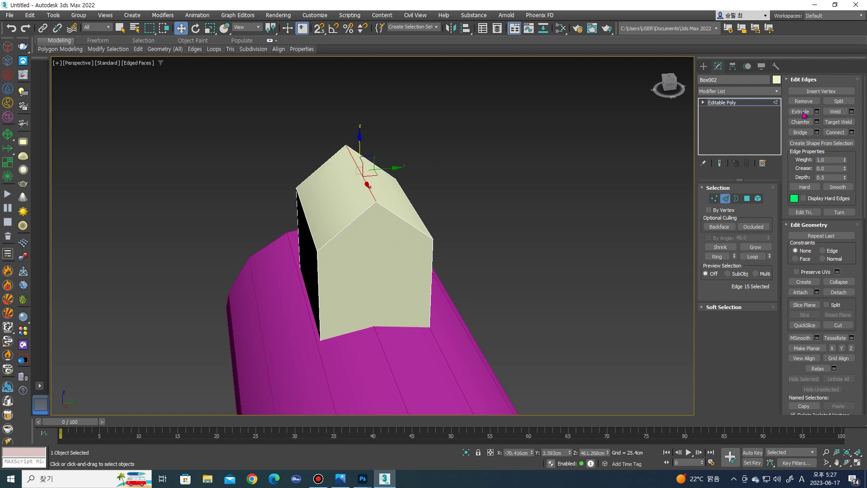
Chamfer the ridge edge by about 4.735cm with zero segments.
right_click(379, 266)
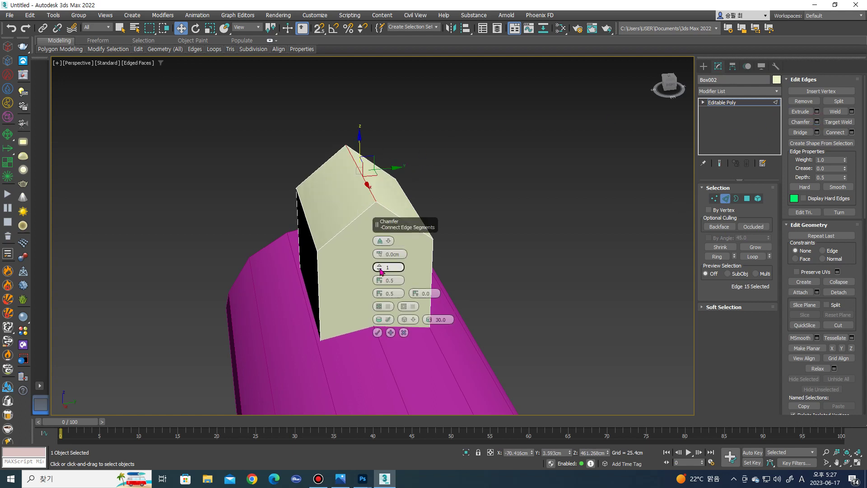
left_click_drag(380, 253, 382, 241)
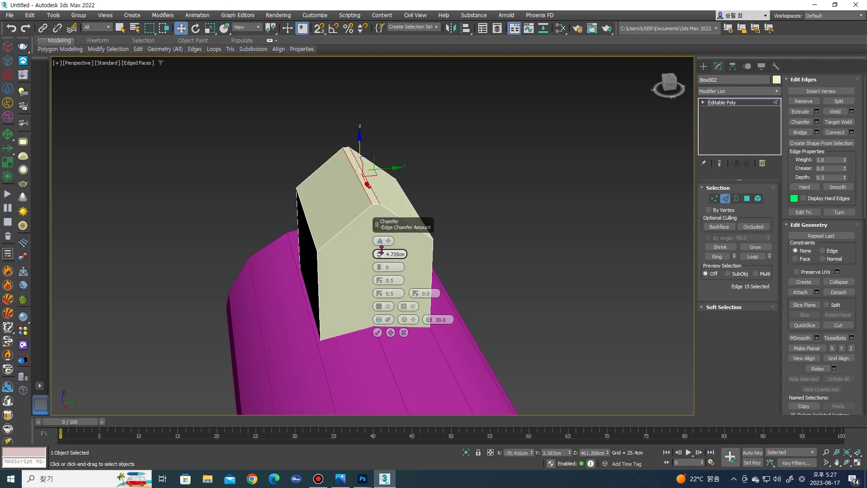
left_click(377, 333)
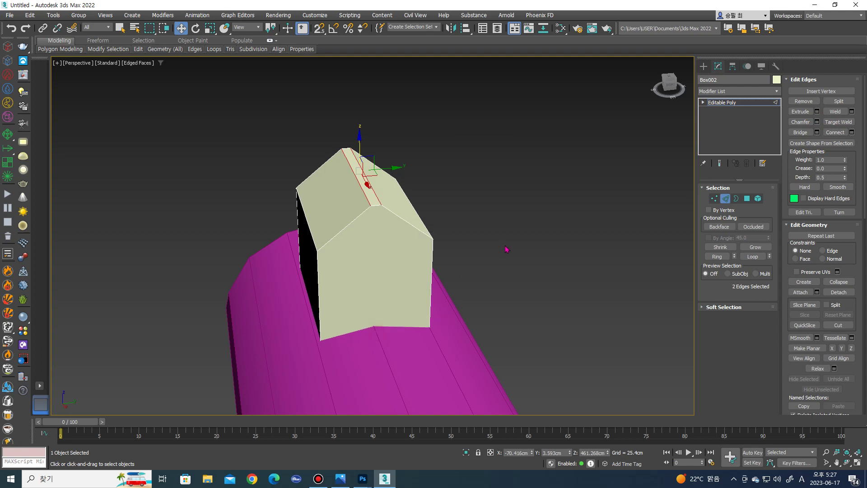
mouse_move(507, 247)
middle_mouse_down("alt")
mouse_move(462, 250)
mouse_move(517, 239)
mouse_move(496, 235)
middle_mouse_up("alt")
Region-select the house's top vertices and lower them slightly on Z to flatten the roof.
key("1")
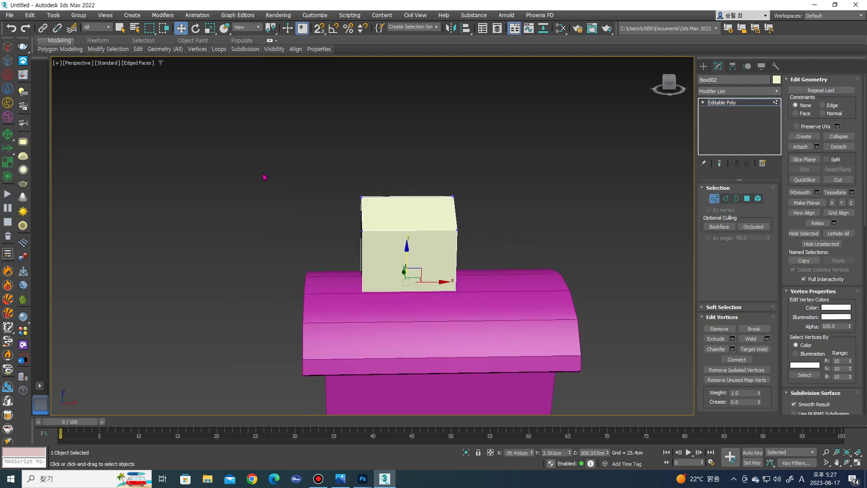
middle_click_drag(300, 176, 316, 162, "alt")
left_click_drag(391, 322, 392, 316)
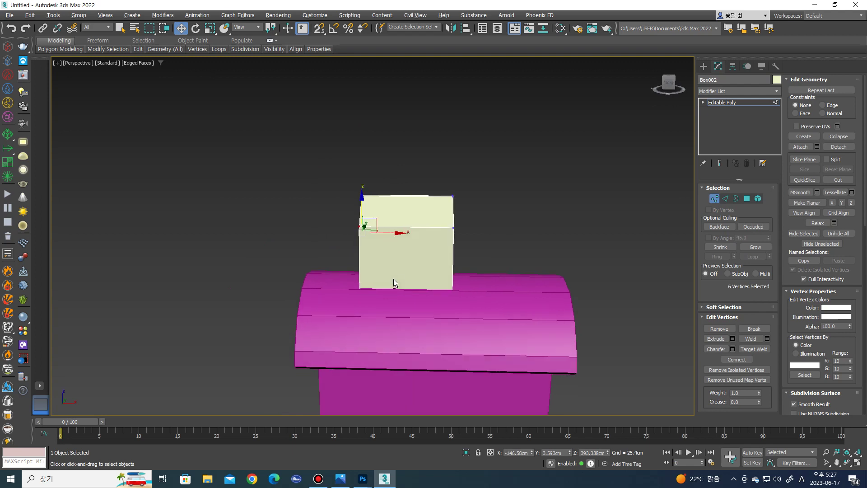
scroll(394, 278, "up", 2)
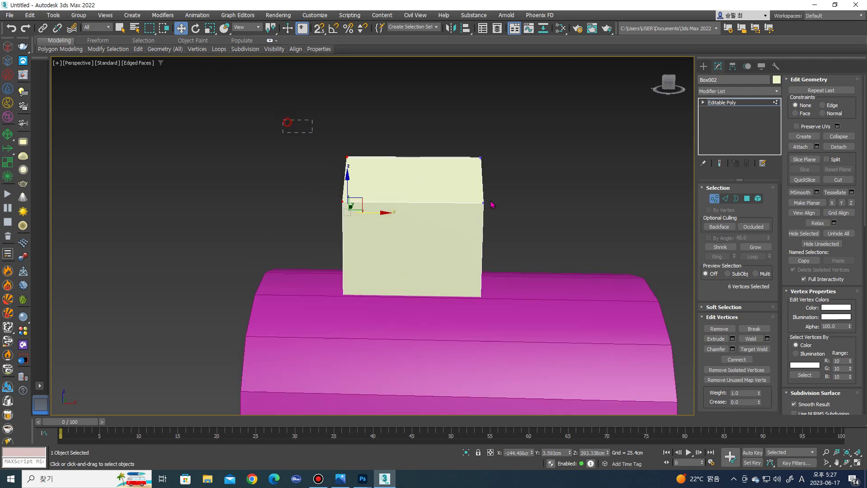
left_click_drag(284, 121, 495, 212)
left_click_drag(415, 153, 415, 160)
left_click_drag(300, 138, 519, 233)
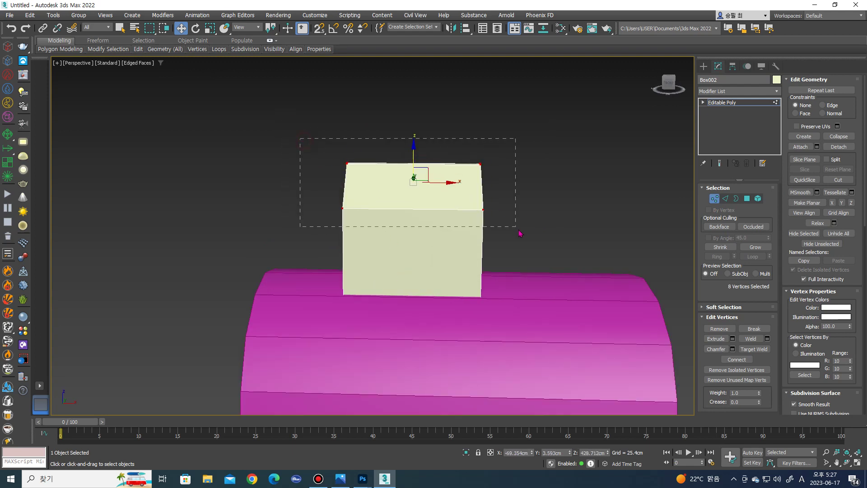
left_click_drag(294, 139, 482, 213)
left_click_drag(414, 155, 415, 158)
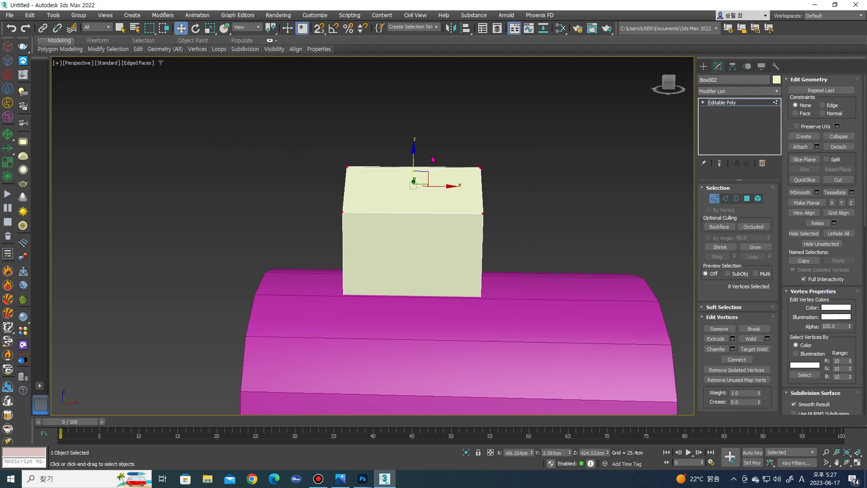
mouse_move(415, 158)
middle_mouse_down("alt")
mouse_move(459, 214)
mouse_move(403, 206)
mouse_move(402, 172)
mouse_move(447, 187)
middle_mouse_up("alt")
scroll(401, 169, "up", 2)
Select the three roof faces and detach them as Object002.
key("4")
left_click(400, 170)
scroll(488, 172, "up", 2)
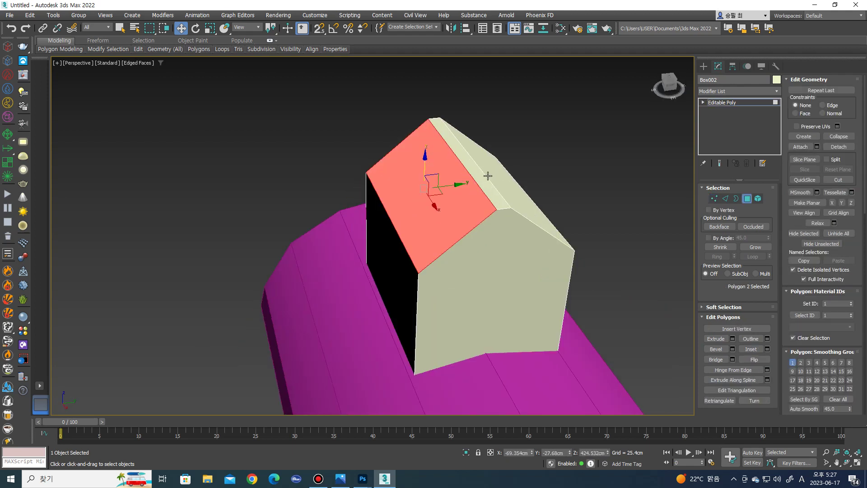
left_click(487, 176, "ctrl")
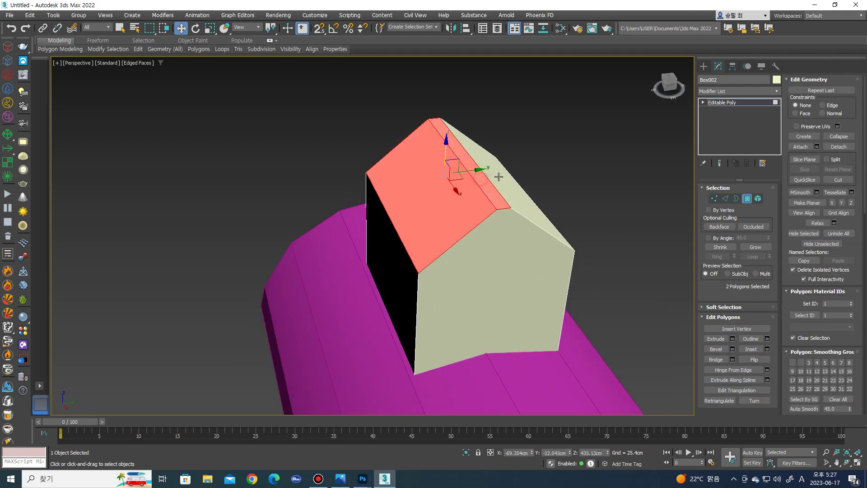
left_click(844, 146)
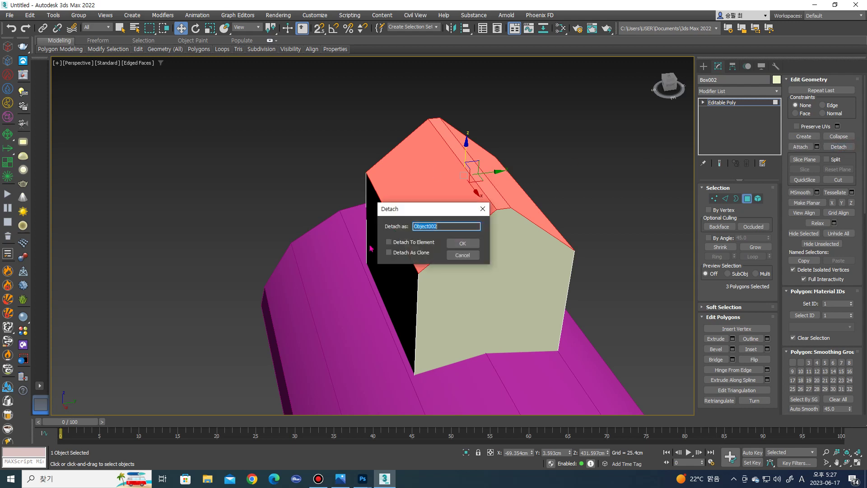
left_click(469, 243)
left_click(703, 66)
Give the detached roof a 13.97cm Shell thickness and convert it to Editable Poly.
left_click(460, 201)
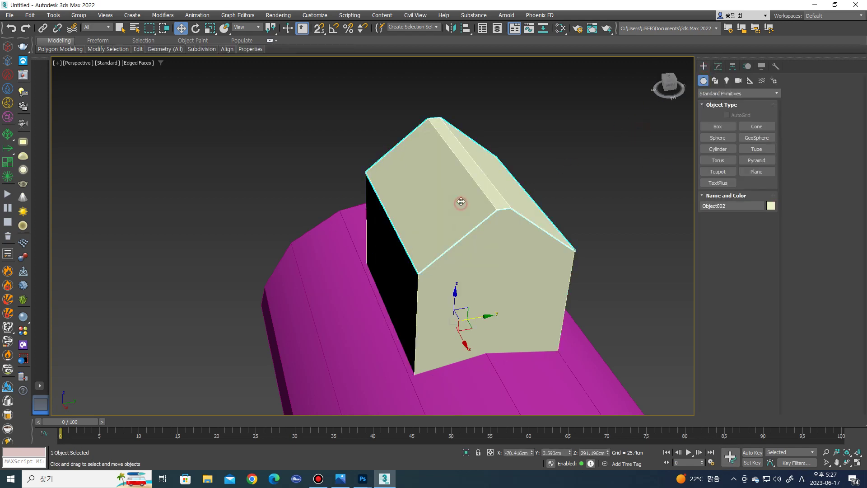
scroll(464, 253, "down", 4)
scroll(465, 253, "up", 4)
left_click(717, 68)
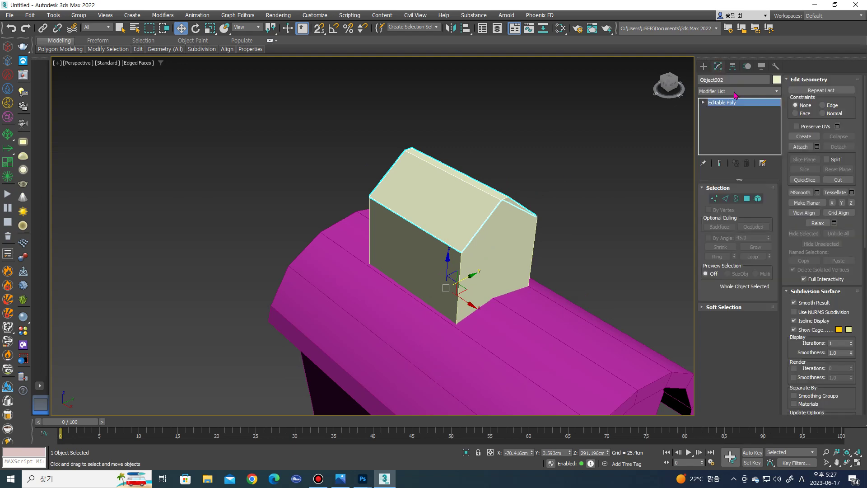
left_click(739, 90)
scroll(735, 181, "down", 10)
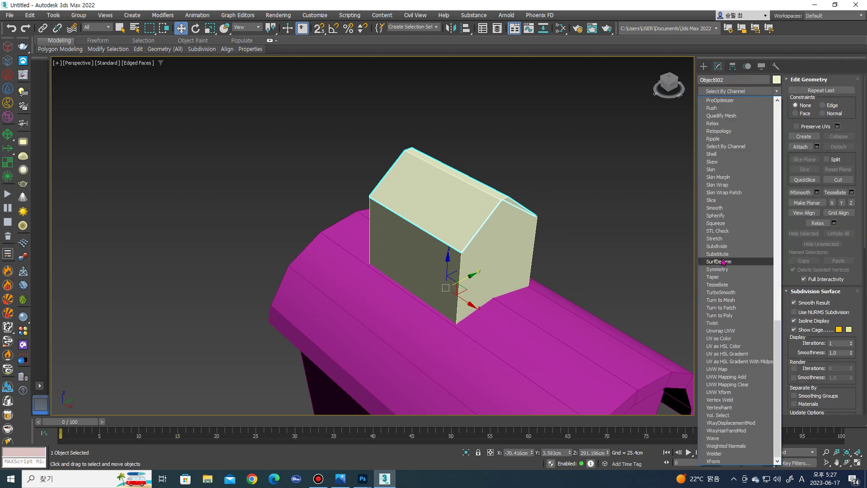
left_click(736, 157)
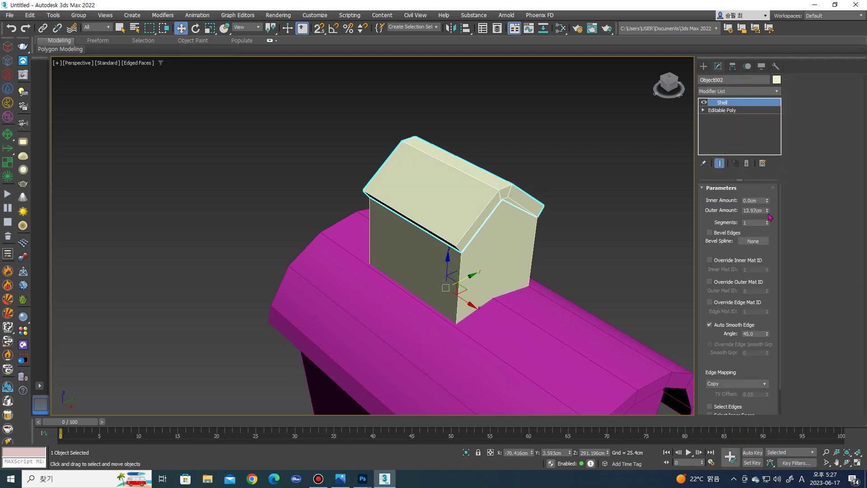
middle_click_drag(497, 253, 507, 192, "alt")
right_click(507, 191)
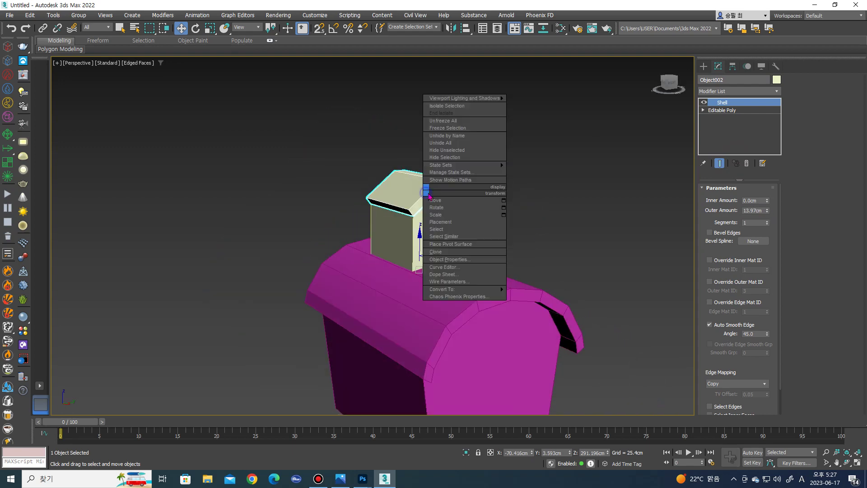
left_click(526, 294)
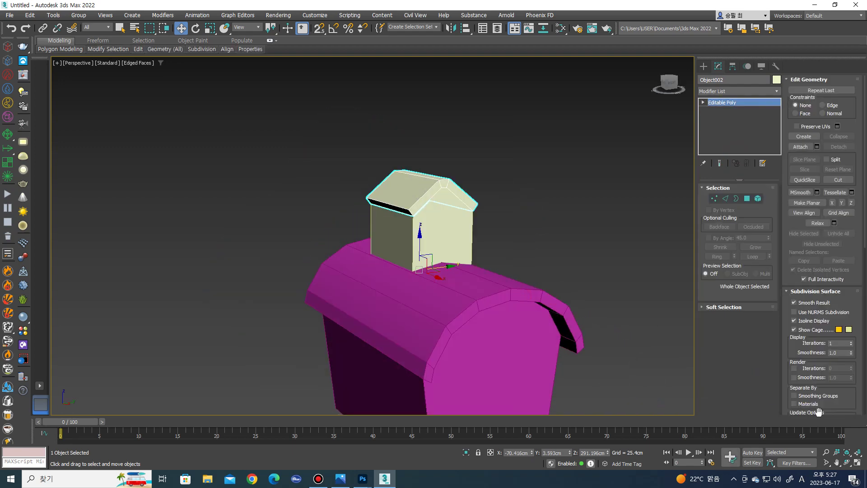
In the Left view, scale the roof's eave vertices outward so it overhangs the walls.
left_click(856, 462)
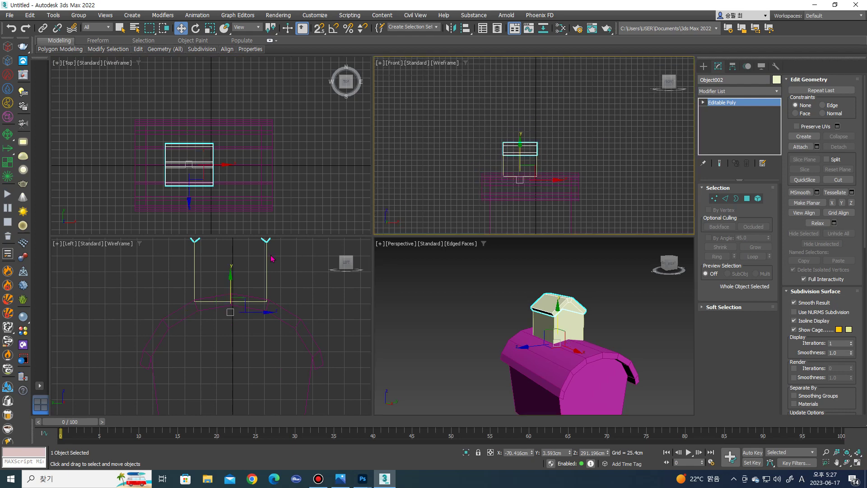
middle_click(215, 318)
scroll(220, 276, "up", 4)
key("1")
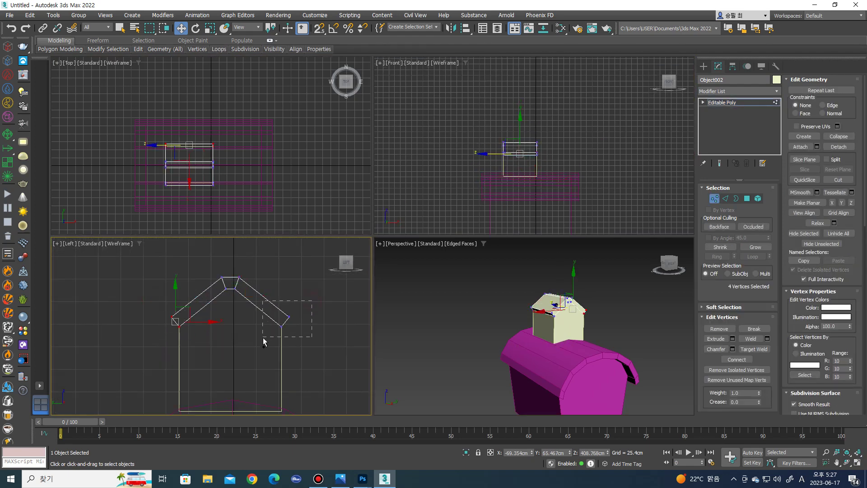
left_click_drag(264, 342, 263, 338, "ctrl")
key("r")
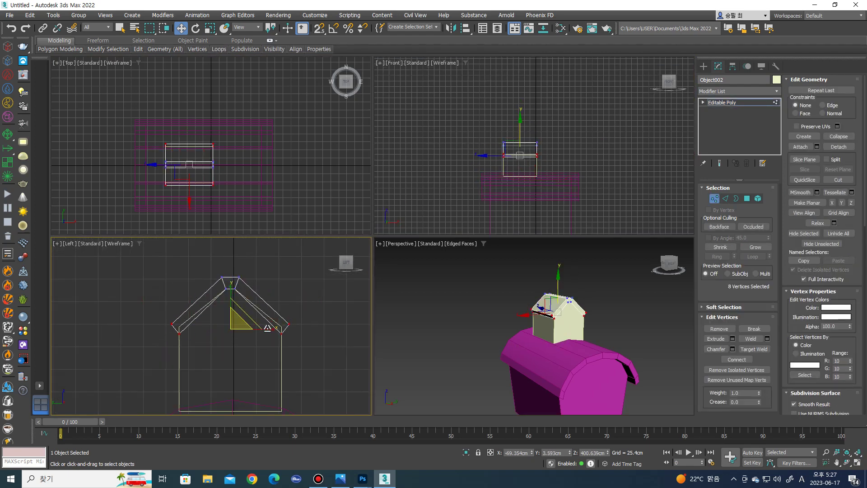
left_click_drag(232, 300, 282, 334)
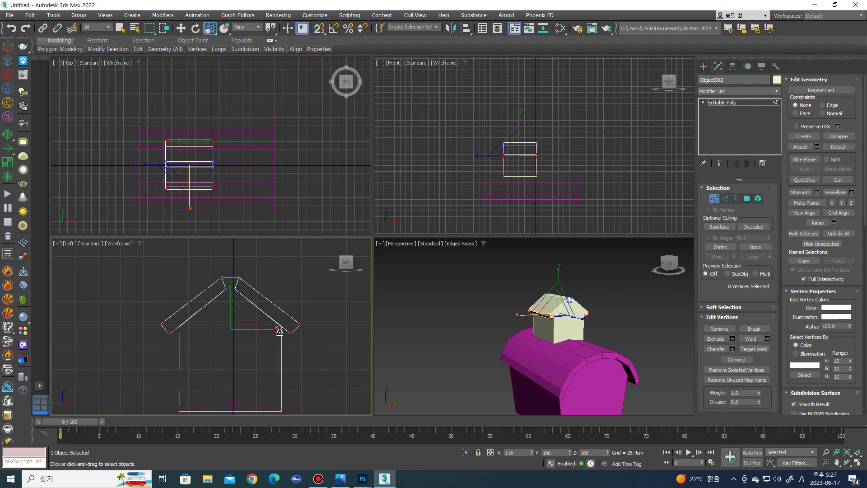
left_click(501, 299)
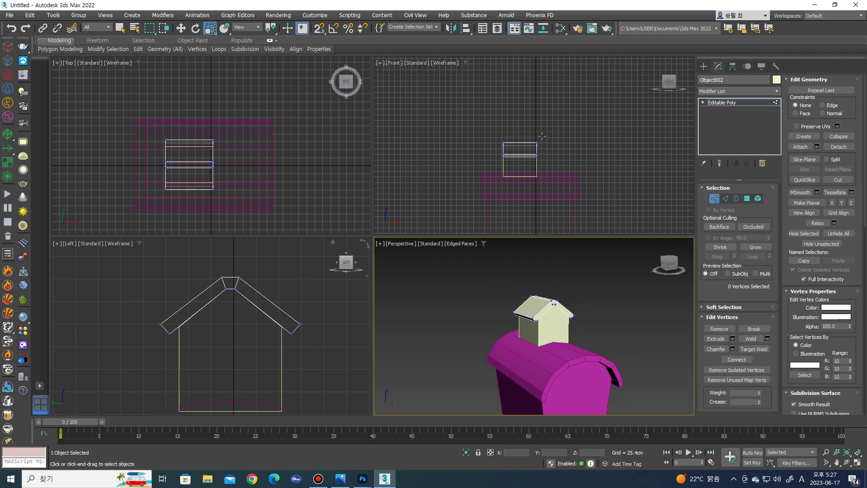
left_click(703, 66)
left_click(610, 294)
Draw flat base box Box003 (235.748 × 350.573cm, −19.307cm high) in the Top view under the chest.
scroll(526, 295, "down", 4)
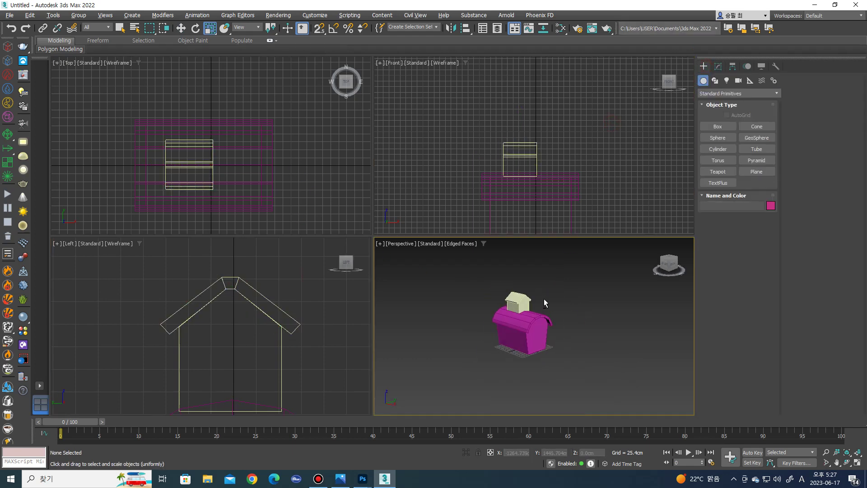
scroll(525, 296, "up", 2)
left_click(540, 299)
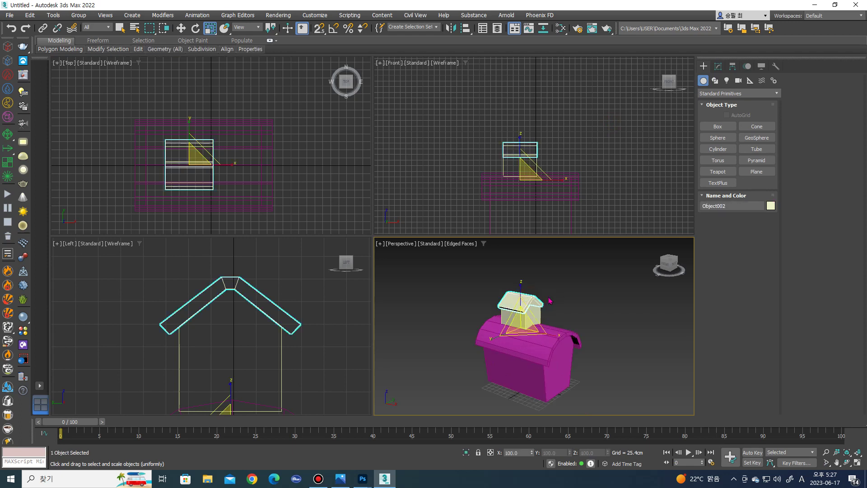
left_click(564, 294)
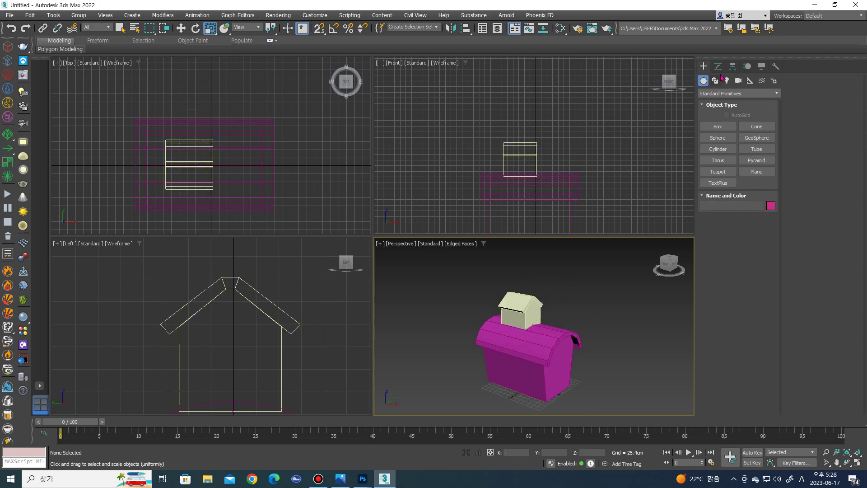
left_click(715, 127)
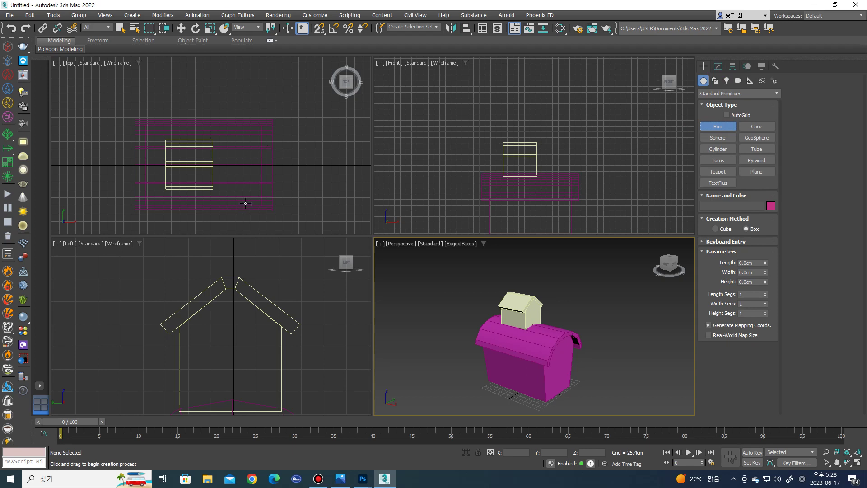
scroll(228, 168, "up", 2)
left_click_drag(118, 110, 274, 215)
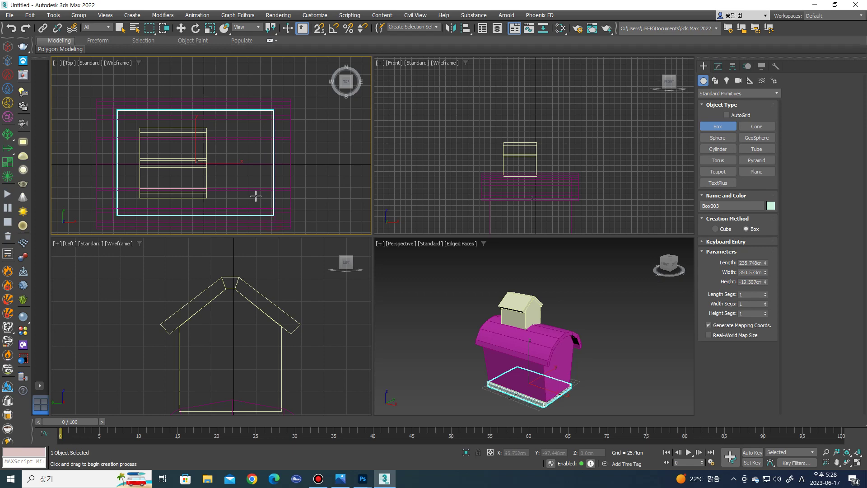
left_click(256, 194)
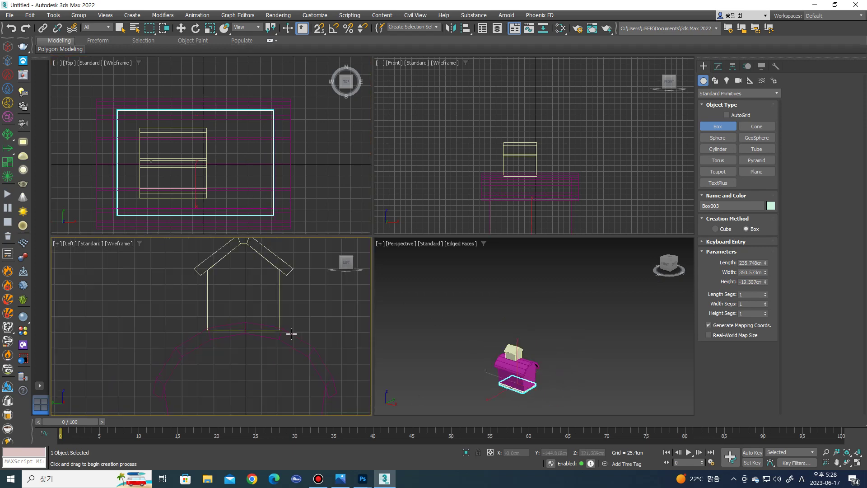
scroll(257, 323, "down", 2)
scroll(258, 324, "down", 2)
scroll(257, 323, "up", 3)
scroll(244, 323, "up", 1)
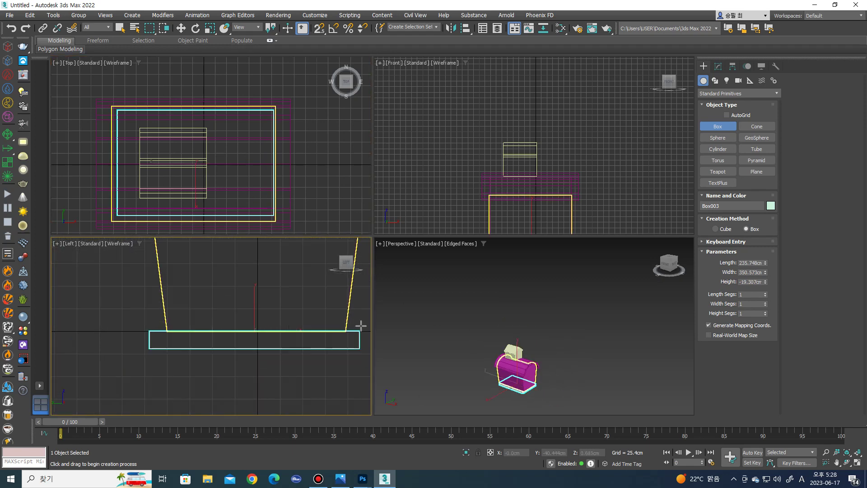
scroll(535, 328, "up", 1)
scroll(536, 328, "up", 2)
scroll(535, 328, "up", 3)
Convert the base box Box003 to an Editable Poly.
scroll(535, 329, "up", 1)
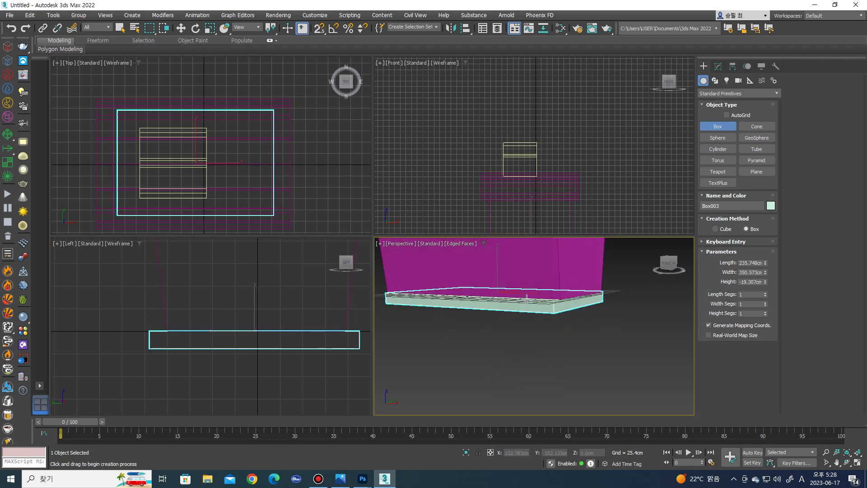
key("r")
right_click(468, 289)
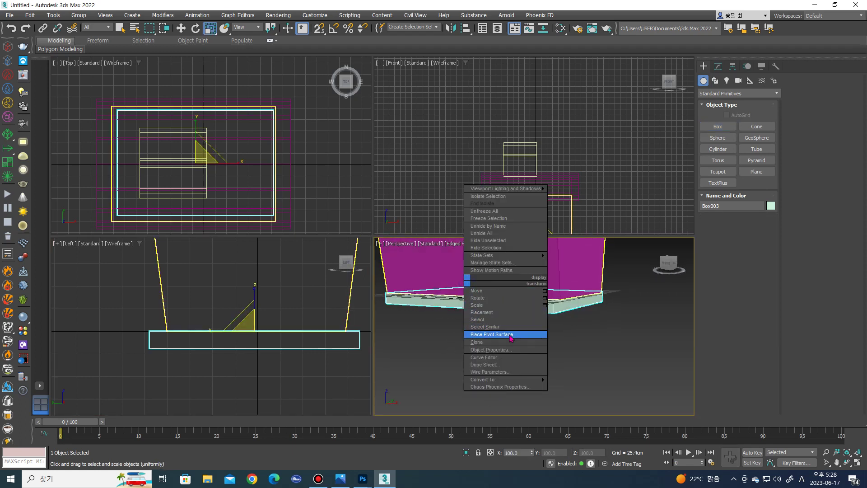
mouse_move(505, 379)
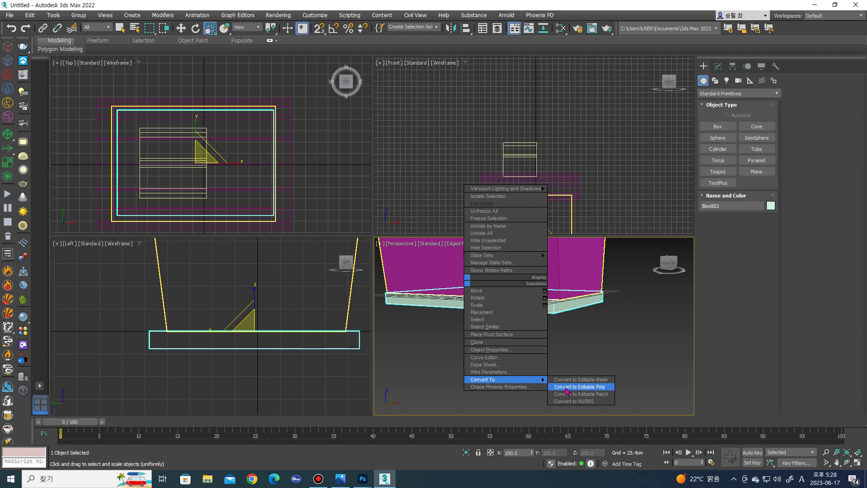
left_click(582, 386)
key("r")
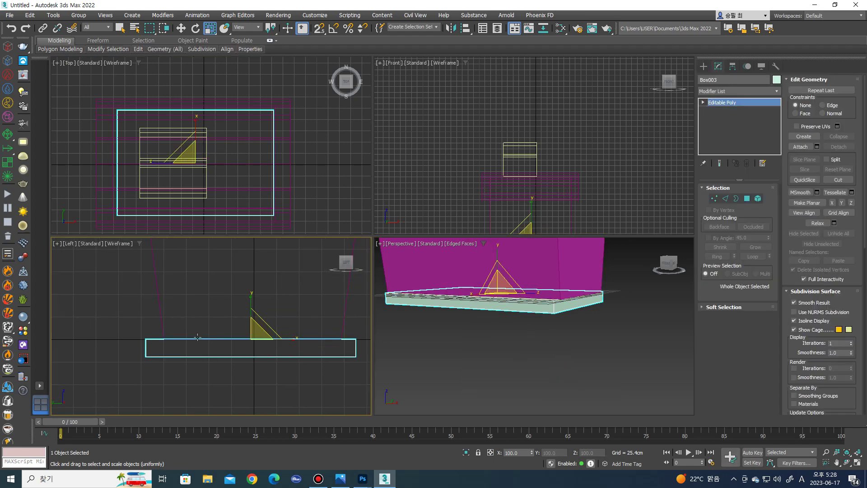
Select all of the base's vertices and scale them along one axis to narrow it.
key("1")
scroll(139, 388, "down", 4)
middle_click_drag(140, 388, 139, 409)
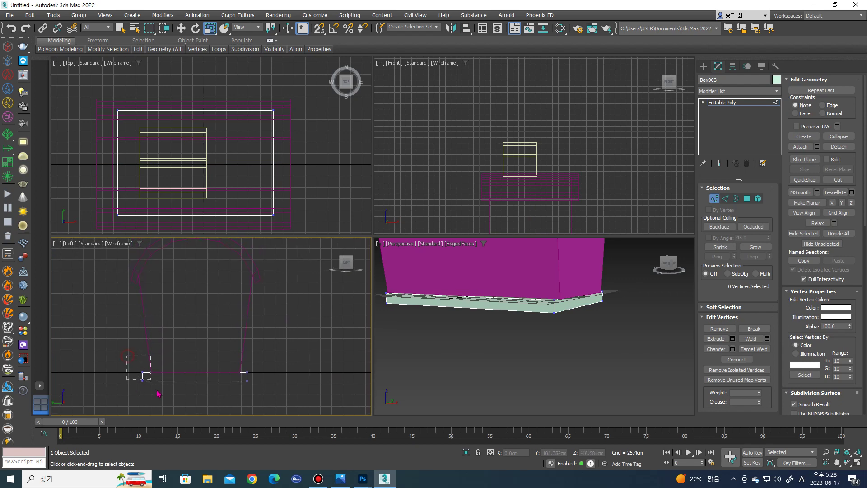
left_click_drag(158, 393, 156, 390)
scroll(156, 390, "up", 3)
key("w")
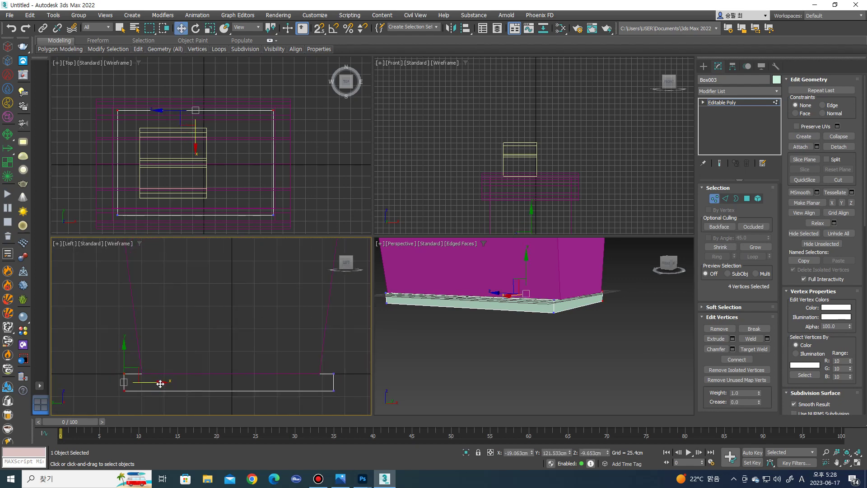
key("ctrl+a")
key("r")
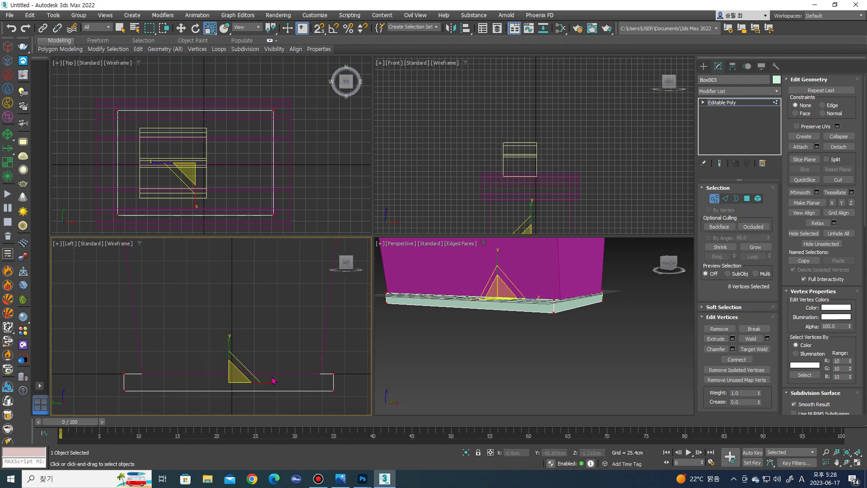
left_click_drag(273, 380, 253, 383)
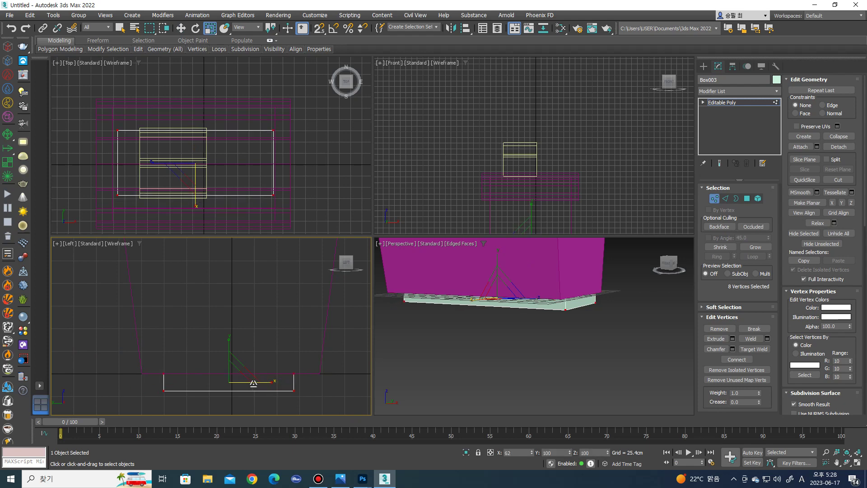
Move the base's bottom vertices down to about −40.088cm to thicken it.
scroll(519, 337, "down", 2)
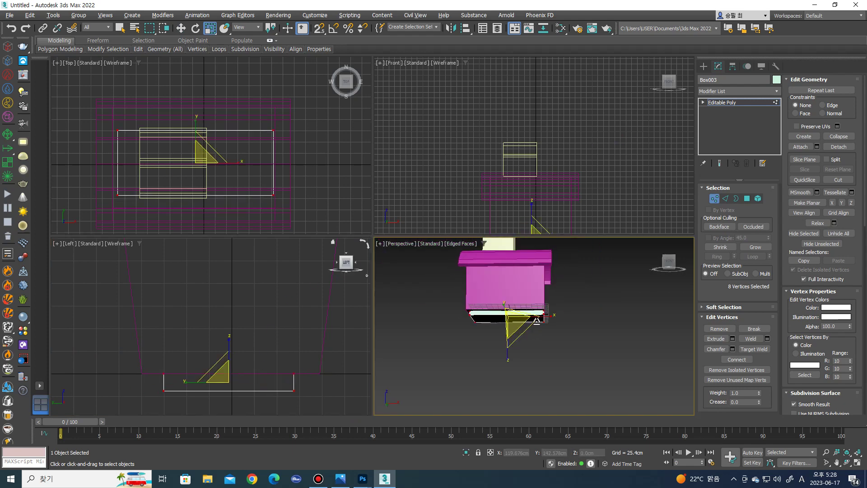
scroll(551, 161, "up", 2)
scroll(520, 164, "up", 2)
scroll(481, 162, "up", 3)
scroll(480, 162, "up", 1)
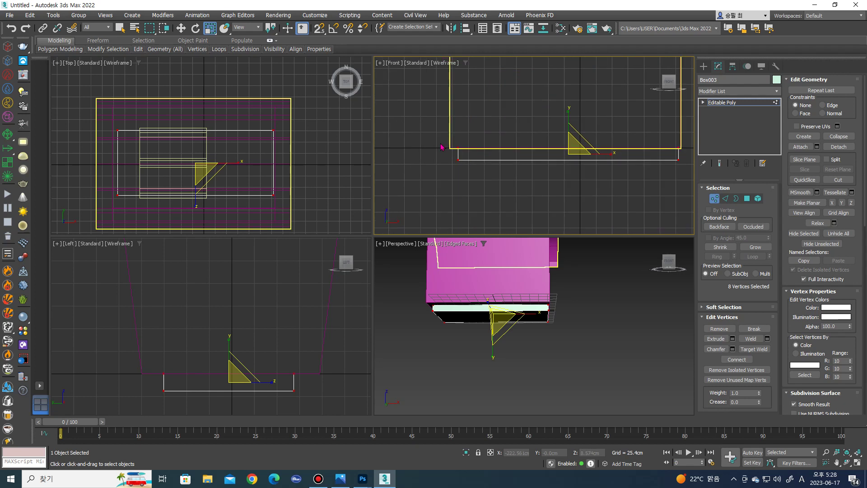
scroll(430, 141, "up", 1)
mouse_move(429, 141)
middle_mouse_down()
mouse_move(408, 146)
mouse_move(388, 134)
middle_mouse_up()
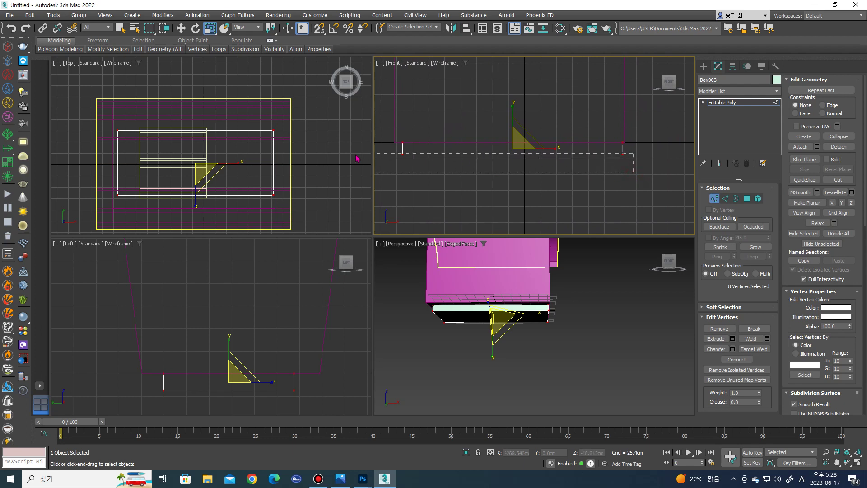
key("w")
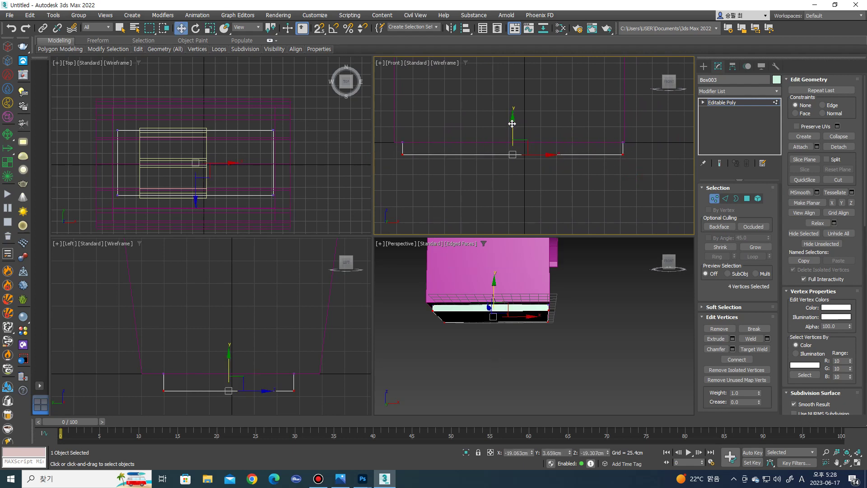
left_click_drag(512, 123, 512, 137)
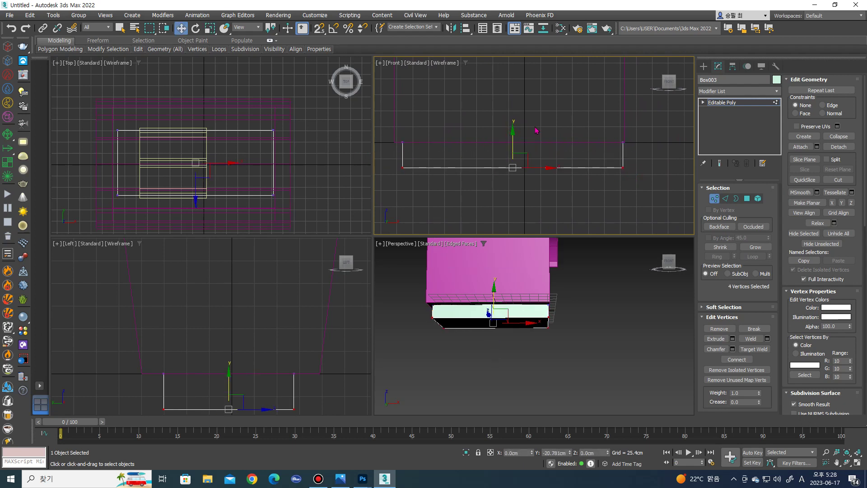
left_click(703, 66)
left_click(587, 361)
scroll(587, 361, "down", 5)
middle_click_drag(587, 361, 555, 343, "alt")
scroll(555, 352, "up", 3)
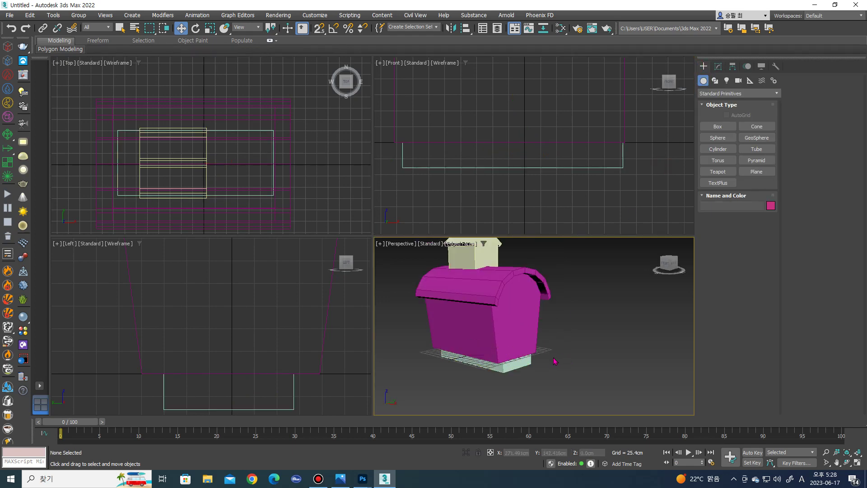
Shift the selected side vertices of Box003 along X to adjust the base's width.
scroll(554, 361, "up", 3)
left_click(452, 357)
scroll(244, 325, "down", 2)
left_click(538, 161)
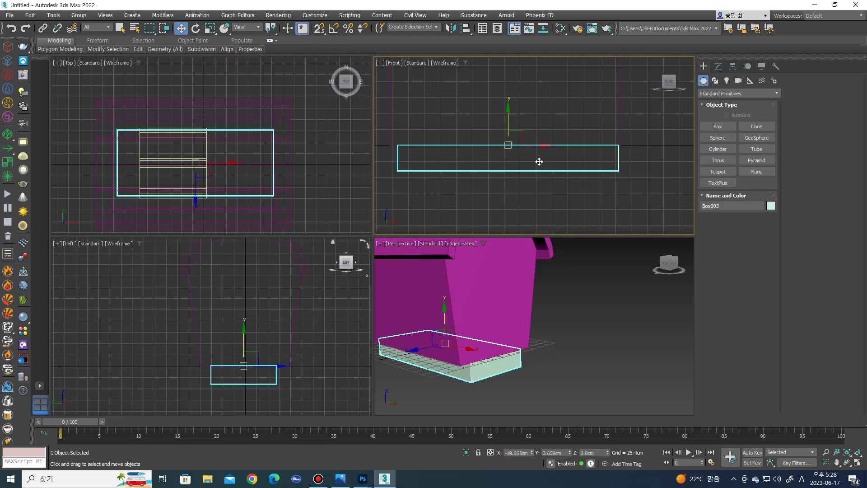
scroll(539, 162, "down", 4)
scroll(533, 199, "up", 3)
left_click(718, 67)
scroll(517, 225, "up", 3)
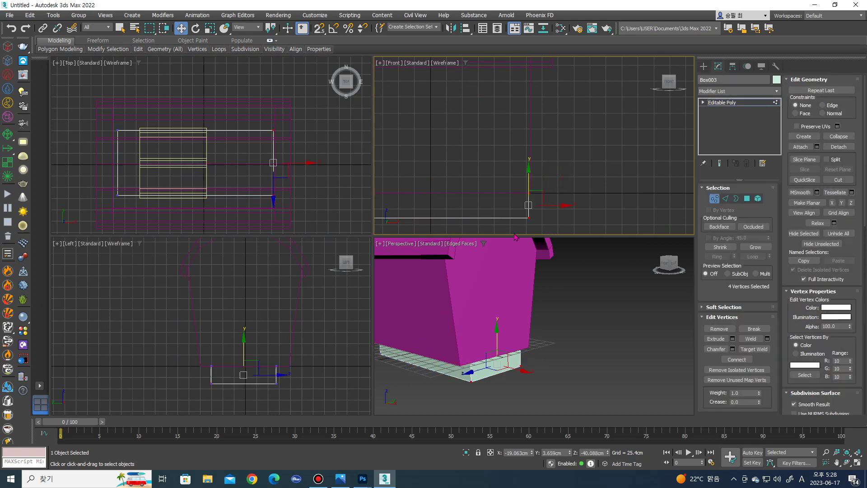
scroll(521, 212, "up", 4)
left_click_drag(551, 192, 559, 191)
Deselect the base and select the magenta chest body, Box001.
left_click(702, 66)
left_click(564, 307)
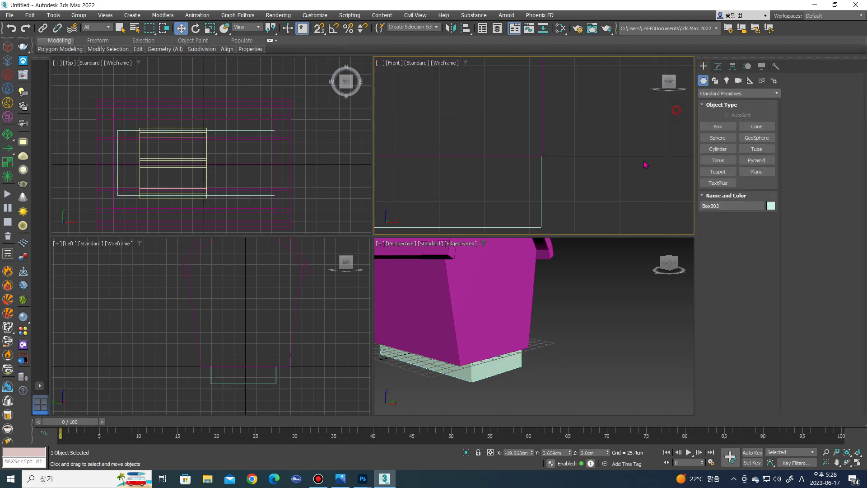
mouse_move(564, 307)
middle_mouse_down("alt")
mouse_move(584, 297)
mouse_move(498, 334)
middle_mouse_up("alt")
scroll(498, 334, "up", 2)
left_click(499, 334)
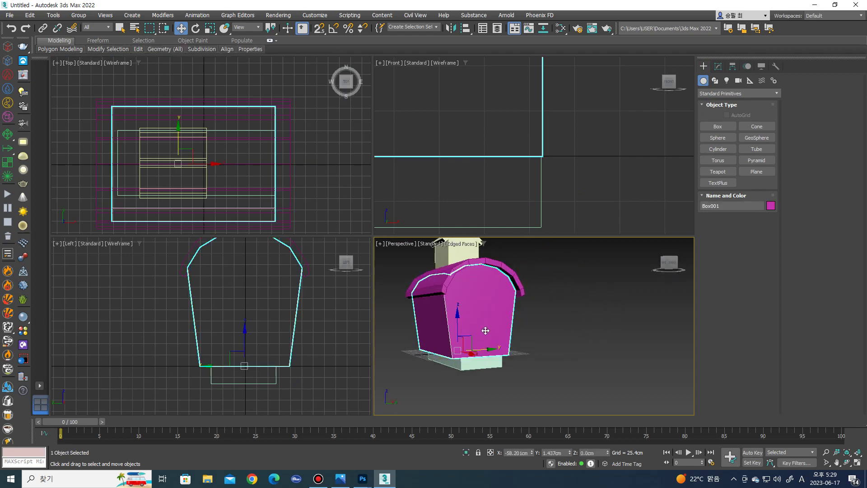
Draw a new flat box, Box004 (197.134 × 152.623 × 31.50cm), in the Top view beside the base.
left_click(717, 127)
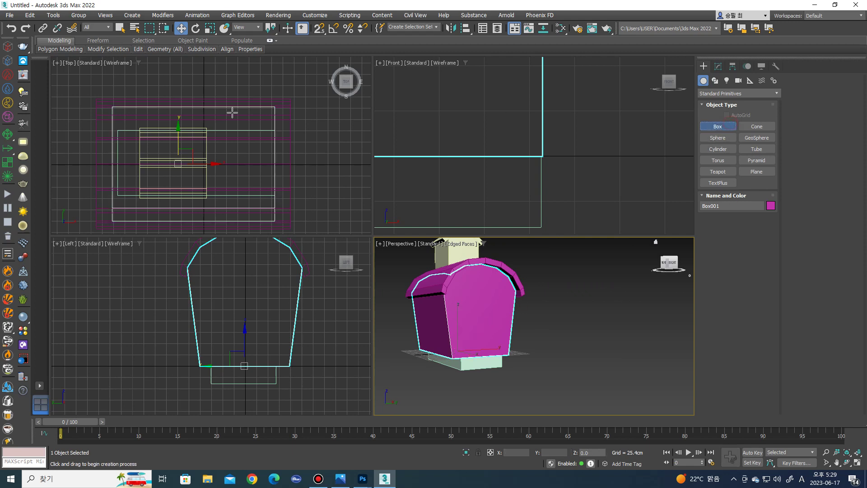
middle_click_drag(102, 158, 119, 157)
middle_click_drag(270, 139, 235, 144)
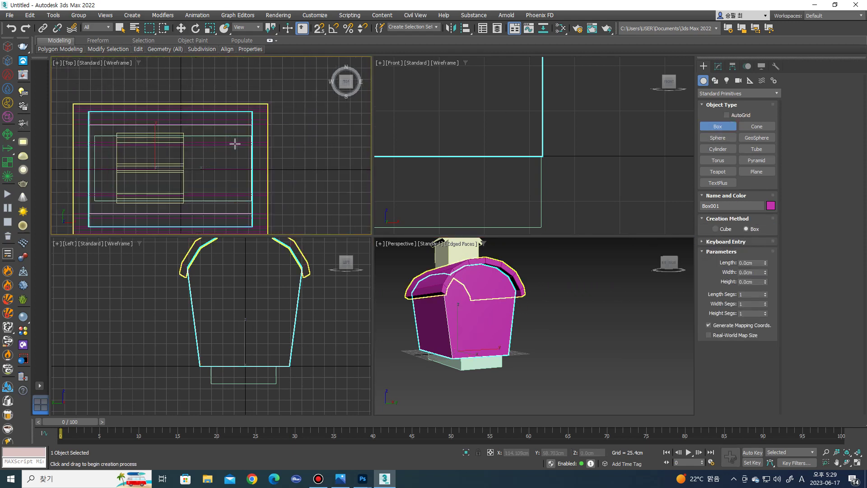
middle_click_drag(254, 113, 227, 98)
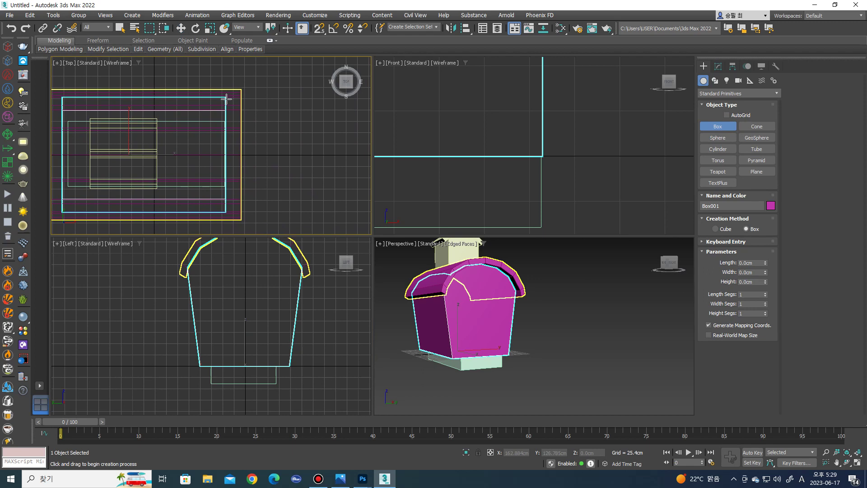
mouse_move(224, 97)
left_mouse_down()
mouse_move(280, 183)
mouse_move(292, 186)
left_mouse_up()
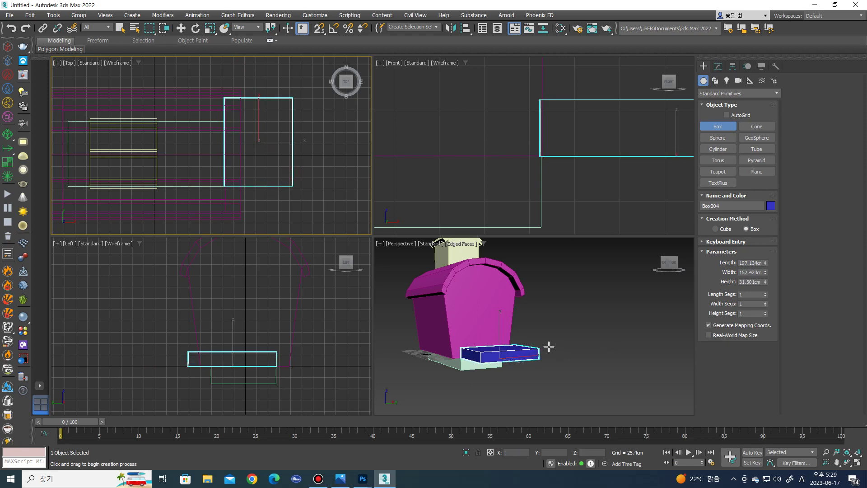
left_click(548, 346)
Move the blue box down to base level and along Y in front of the base.
scroll(538, 339, "up", 3)
key("w")
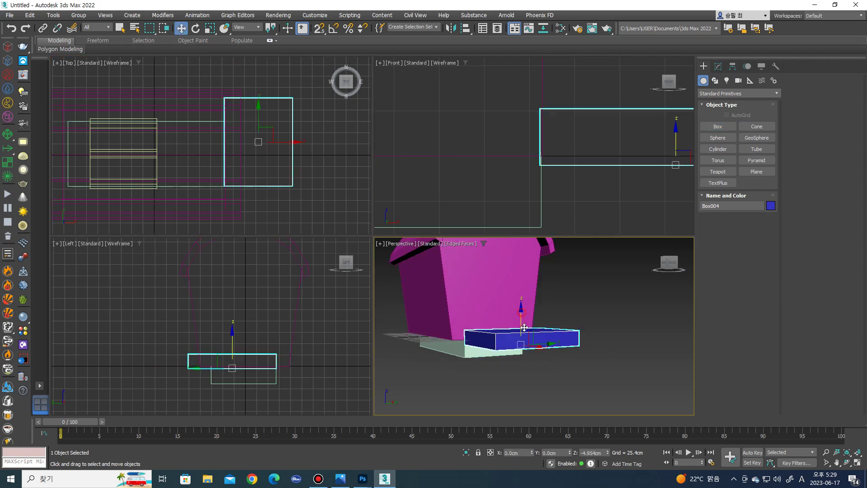
left_click_drag(524, 327, 524, 356)
mouse_move(492, 316)
middle_mouse_down("alt")
mouse_move(484, 349)
mouse_move(477, 346)
middle_mouse_up("alt")
middle_click_drag(267, 126, 241, 134)
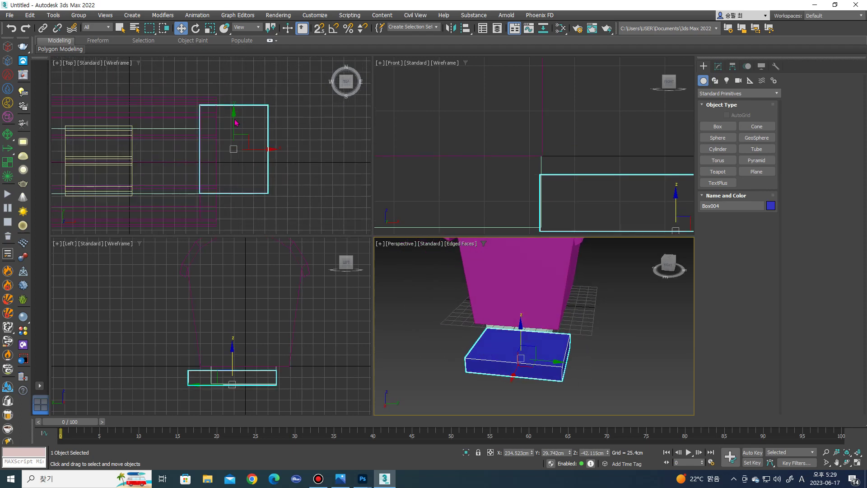
left_click_drag(233, 118, 238, 135)
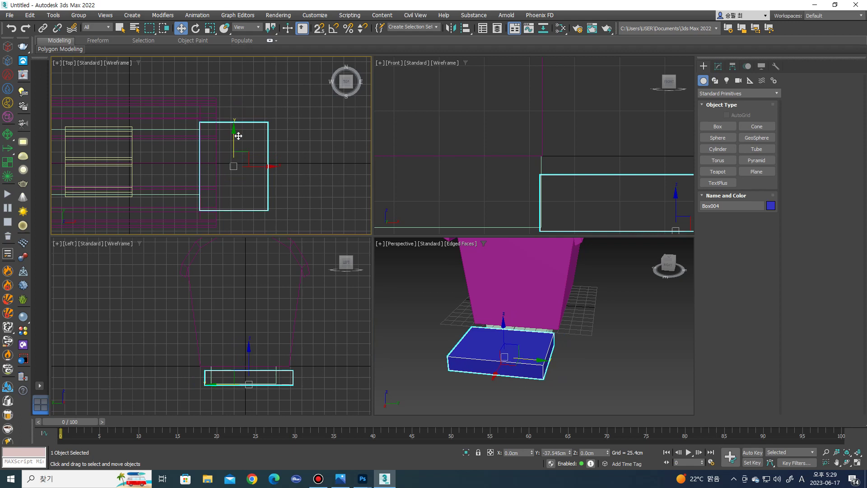
middle_click_drag(451, 294, 489, 310, "alt")
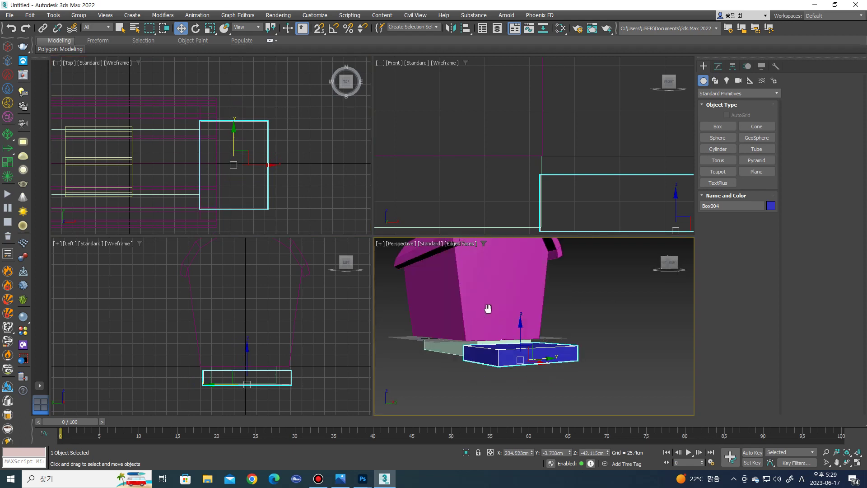
left_click(489, 310)
Convert the blue box to Editable Poly and lower all its vertices about 8.5 cm.
right_click(506, 316)
left_click(618, 423)
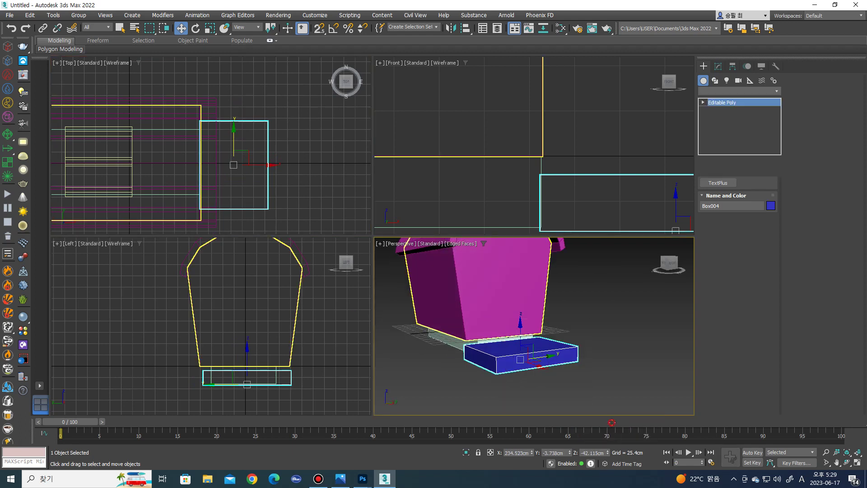
middle_click_drag(279, 359, 271, 334)
scroll(198, 339, "up", 2)
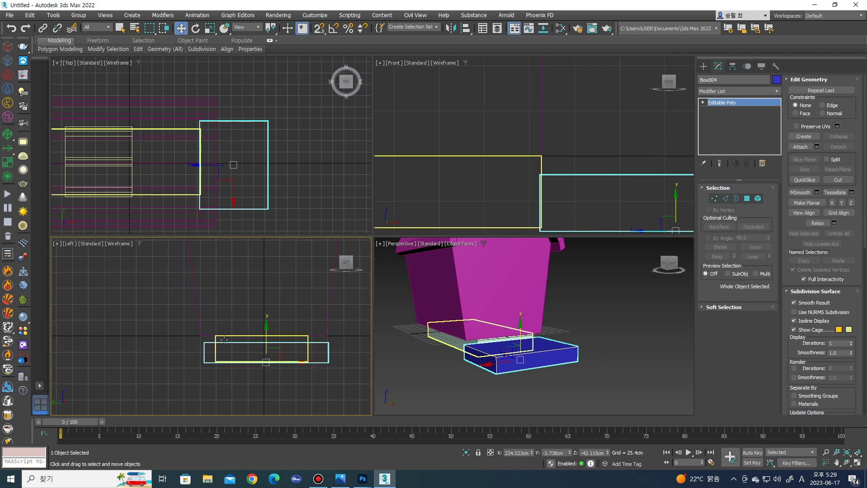
key("1")
key("ctrl+a")
left_click_drag(265, 331, 270, 333)
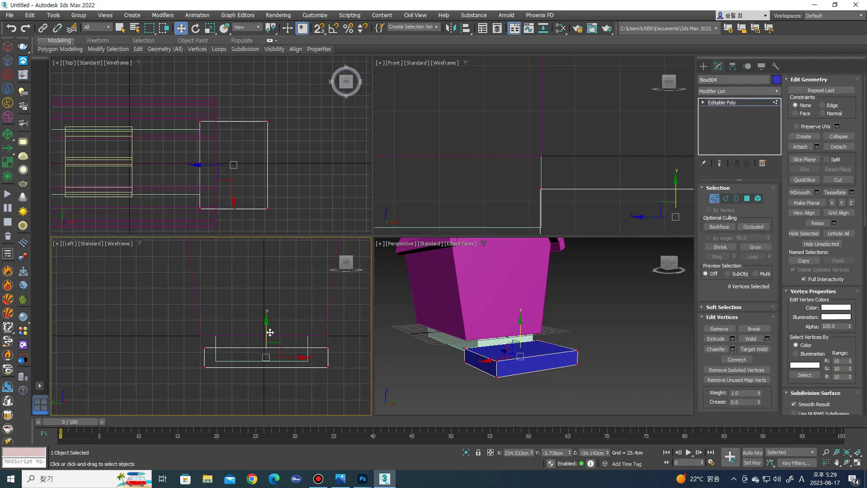
Deselect everything and select the pale base Box003.
left_click(703, 66)
left_click(564, 288)
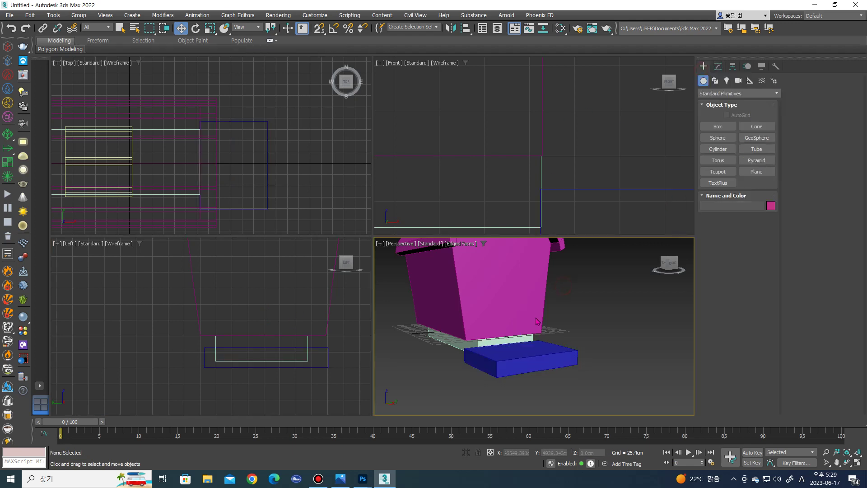
scroll(534, 348, "down", 5)
scroll(515, 349, "up", 6)
left_click(515, 349)
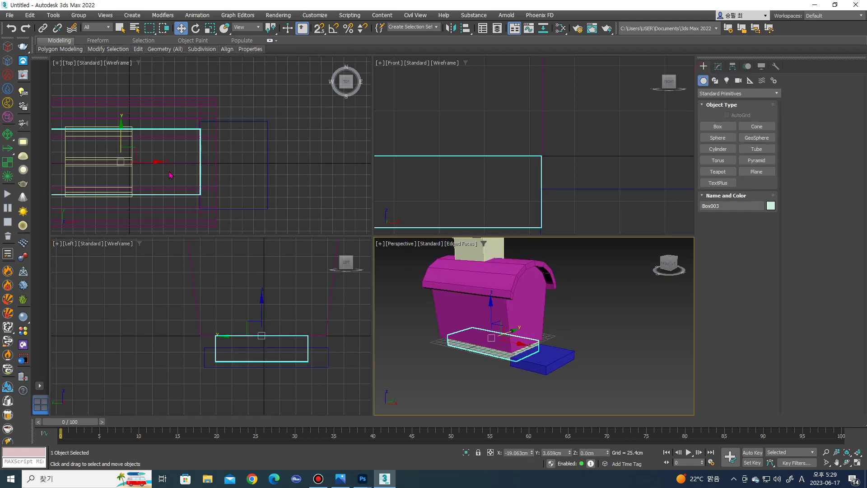
Align Box003 to Object001 pivot-to-pivot on Y and Z, with X Position unchecked.
scroll(241, 167, "down", 2)
left_click(463, 30)
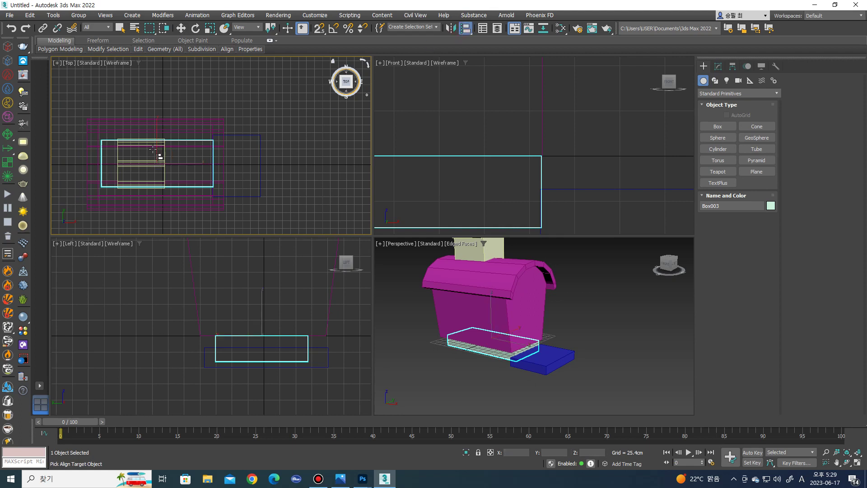
scroll(162, 153, "up", 2)
left_click(198, 120)
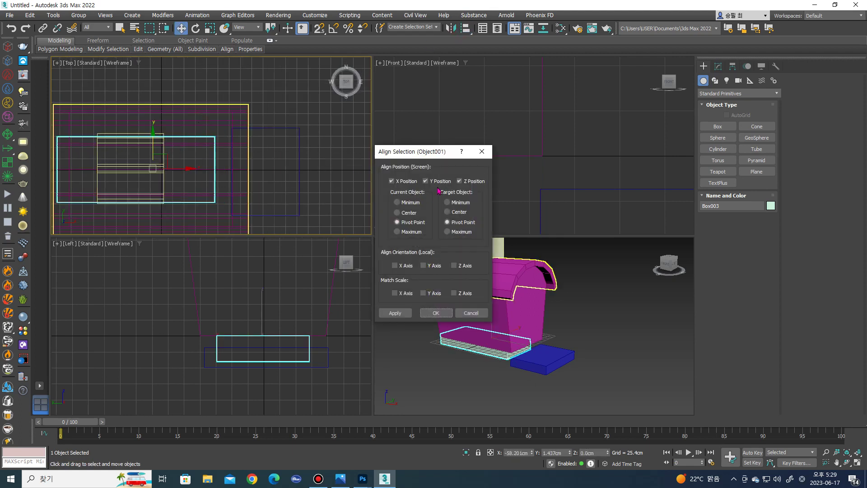
left_click(408, 183)
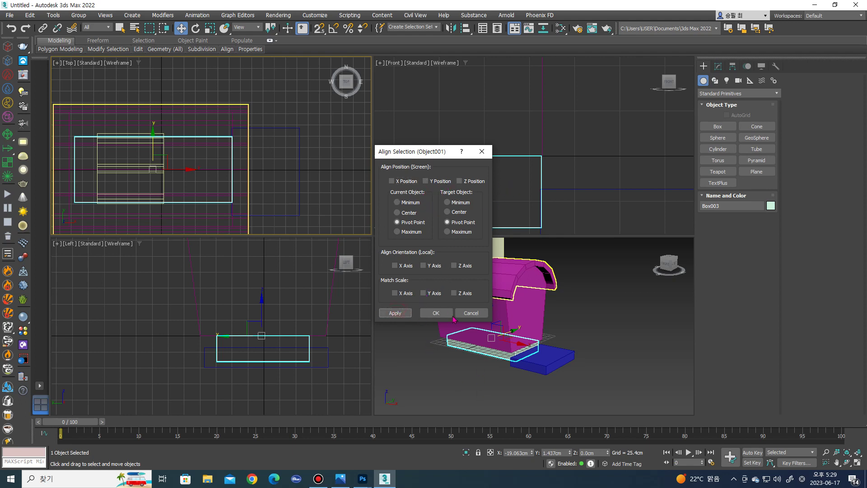
left_click(437, 312)
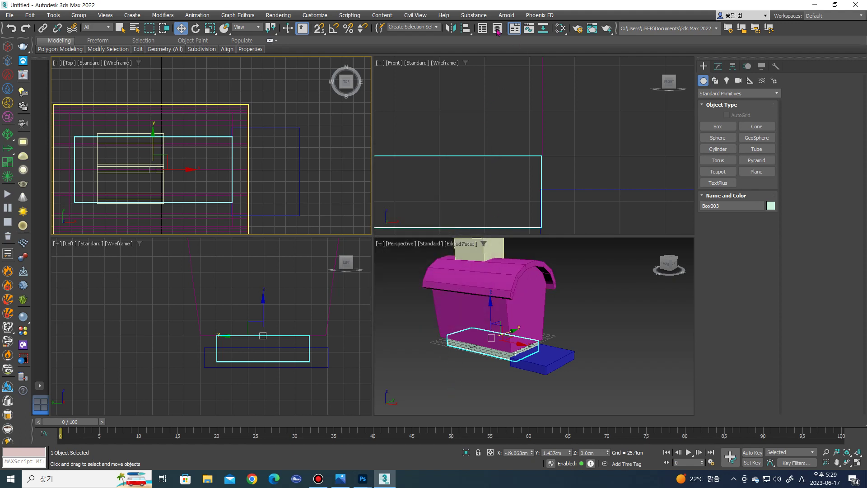
left_click(467, 32)
left_click(205, 127)
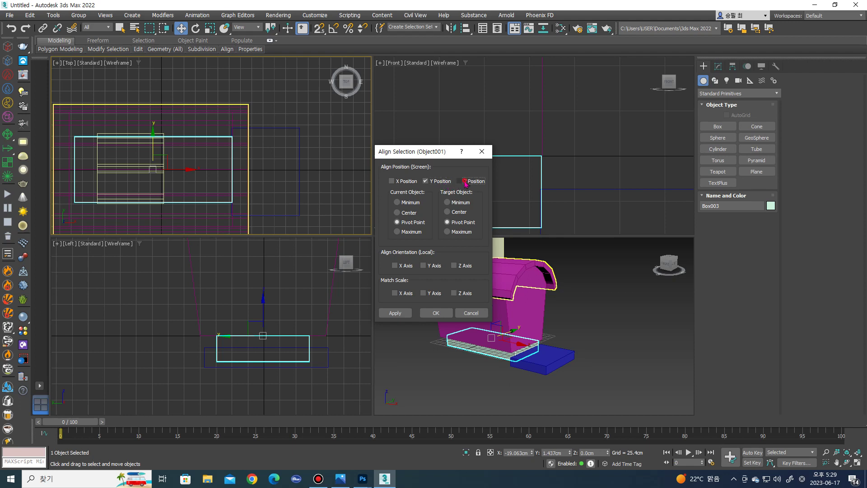
left_click(392, 181)
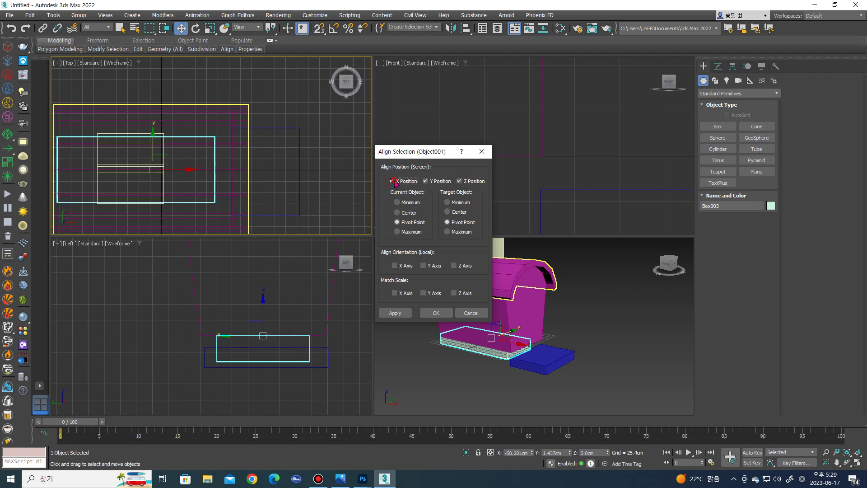
left_click(444, 314)
Select the blue box Box004 and convert it to an Editable Poly.
left_click(587, 383)
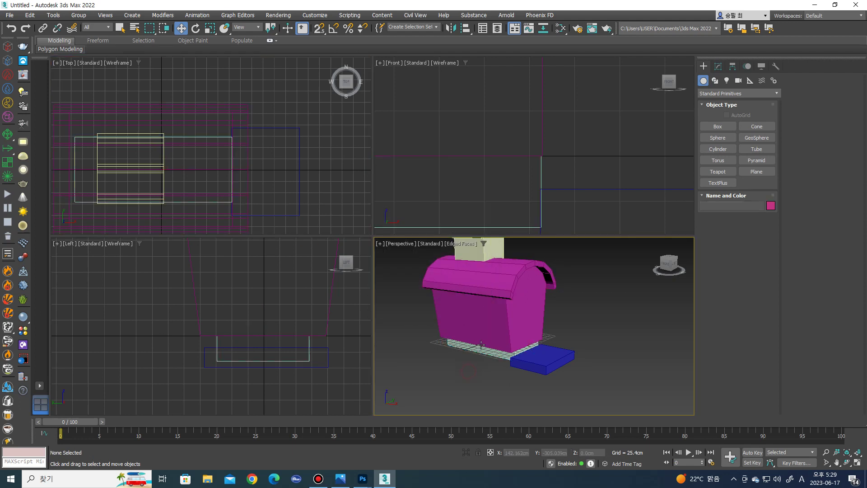
middle_click_drag(564, 361, 498, 363, "alt")
scroll(504, 353, "up", 5)
left_click(503, 353)
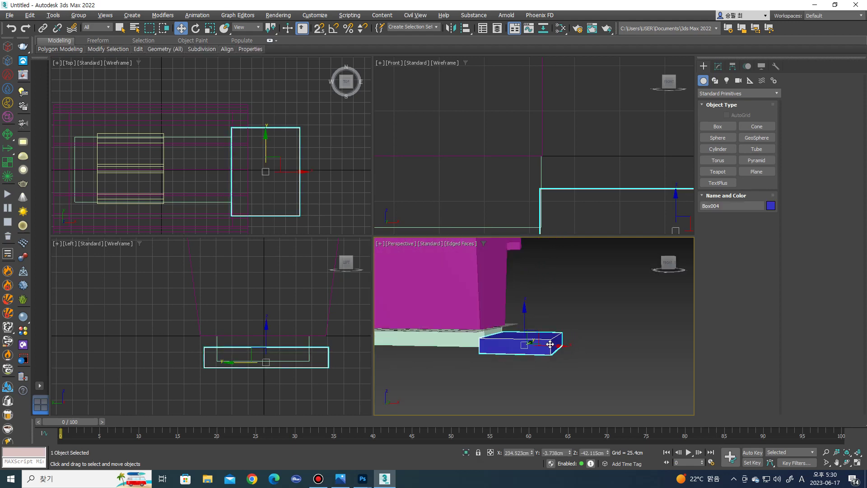
scroll(498, 363, "down", 3)
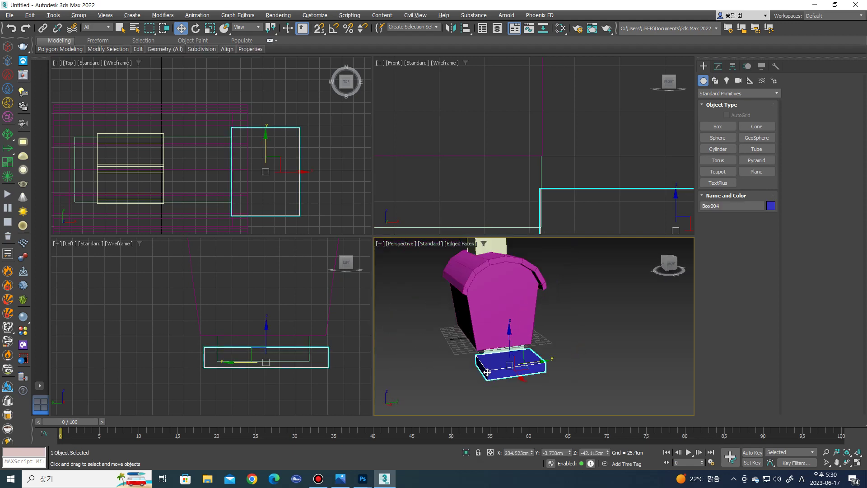
scroll(487, 371, "up", 2)
right_click(491, 361)
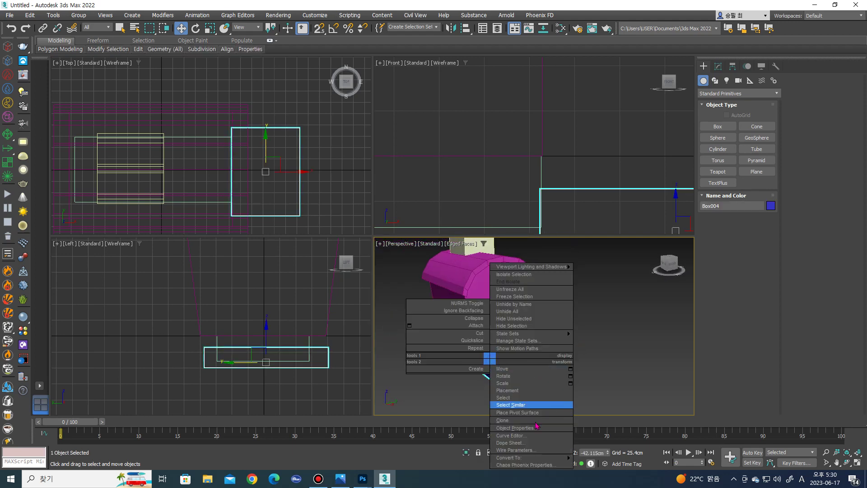
left_click(600, 453)
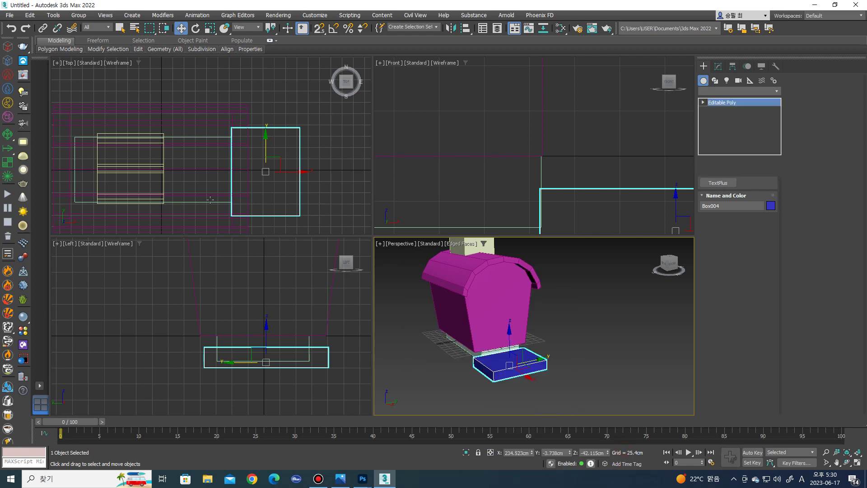
Align Box004 to the magenta chest Box001 on Y position only, pivot to pivot.
middle_click_drag(210, 199, 155, 197)
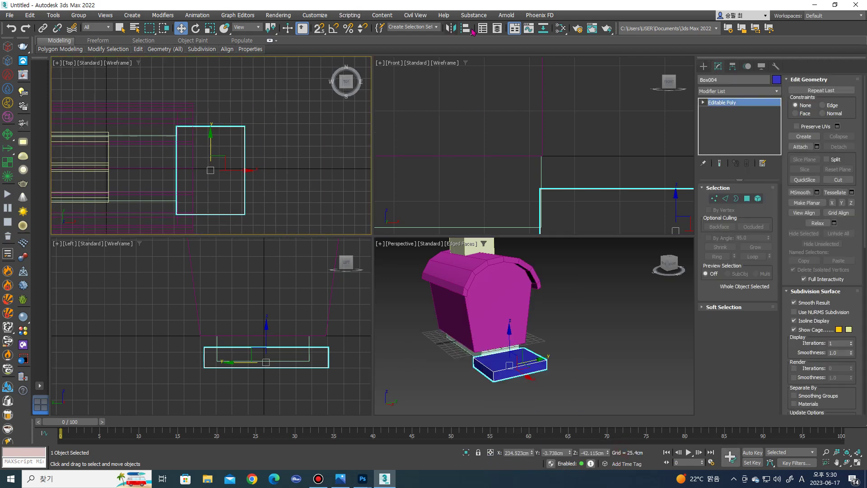
left_click(467, 29)
left_click(488, 344)
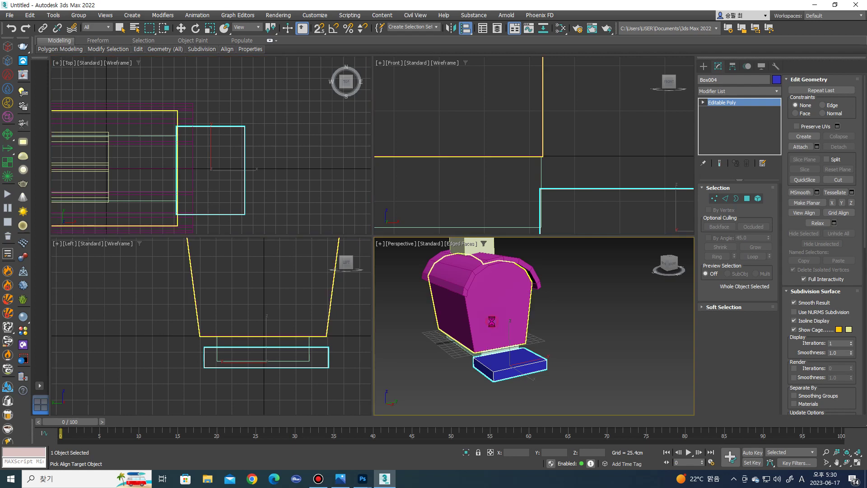
left_click(468, 181)
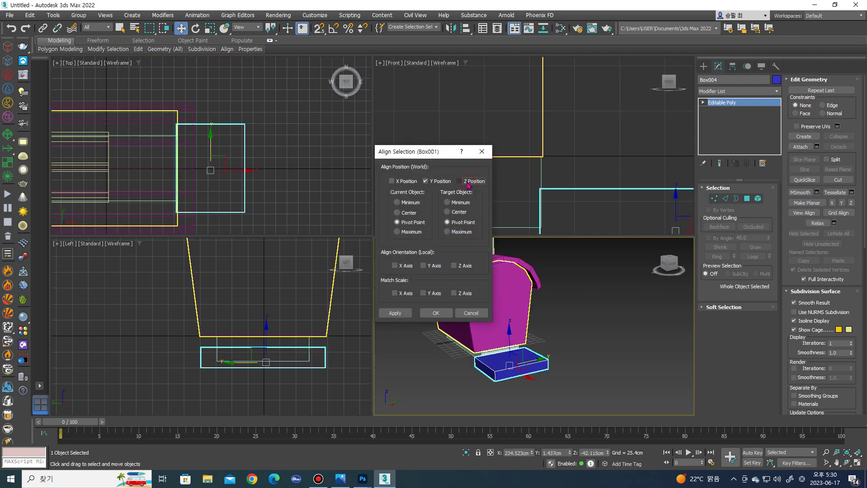
left_click(436, 312)
scroll(536, 340, "down", 3)
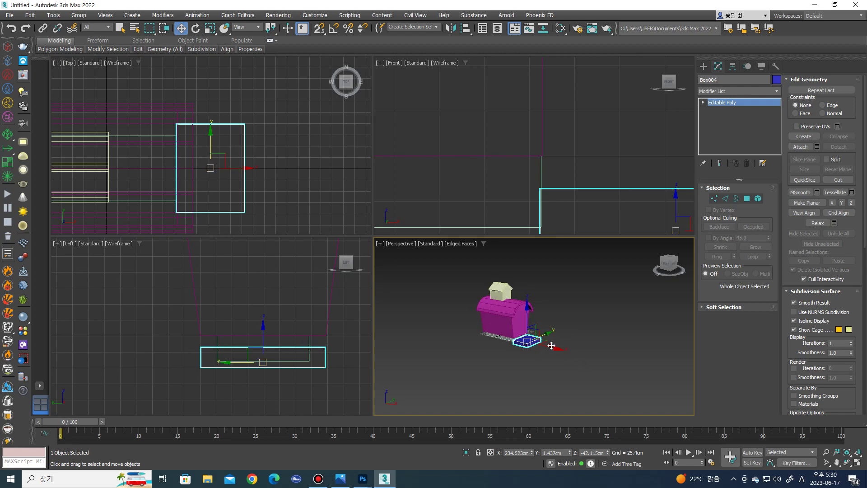
scroll(542, 344, "up", 2)
scroll(496, 341, "up", 4)
Connect the ring of parallel edges on Box004 with 2 new edge segments.
right_click(492, 344)
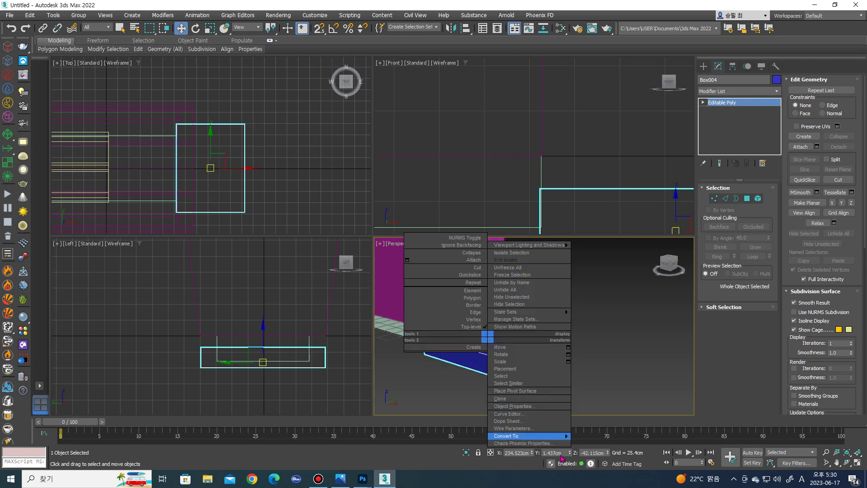
left_click(596, 440)
middle_click_drag(487, 321, 488, 342, "alt")
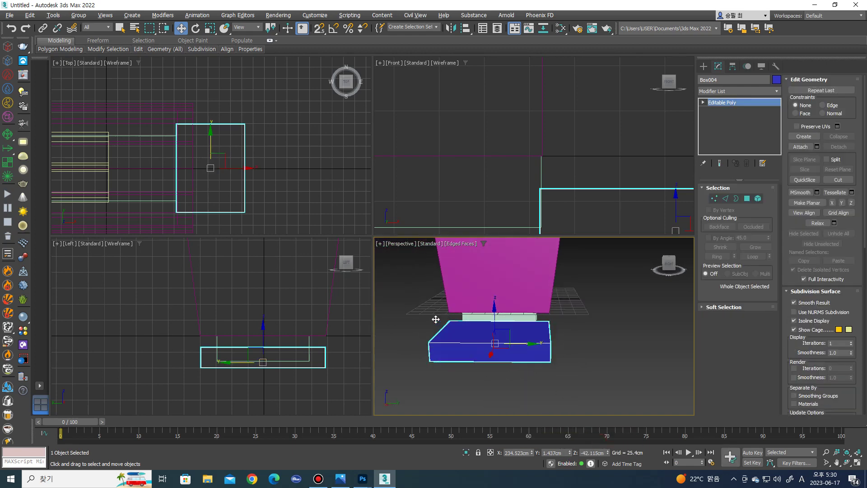
key("2")
left_click(488, 343)
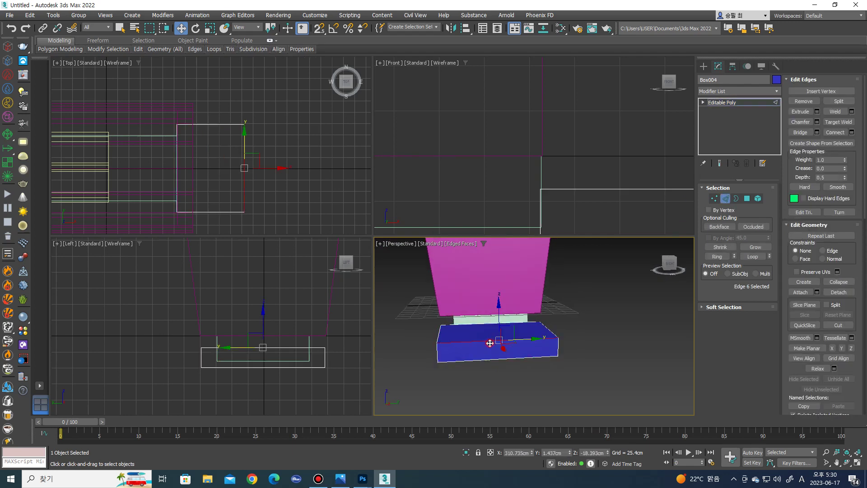
left_click(722, 256)
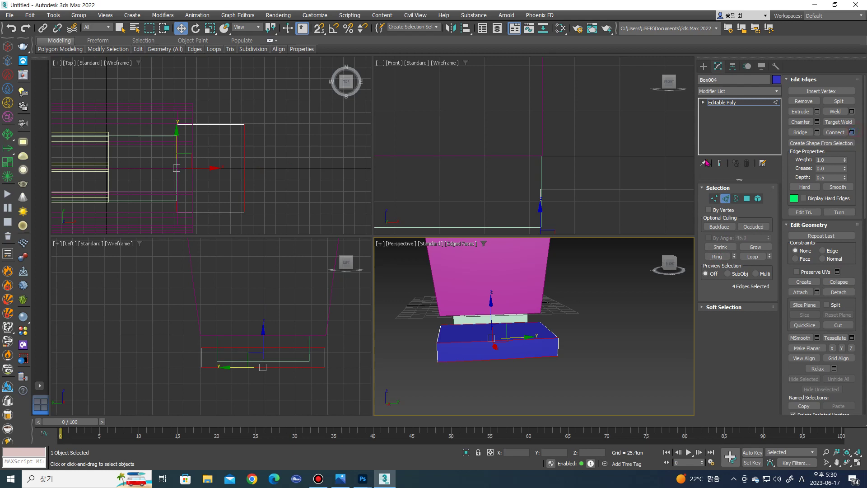
left_click_drag(542, 332, 544, 329)
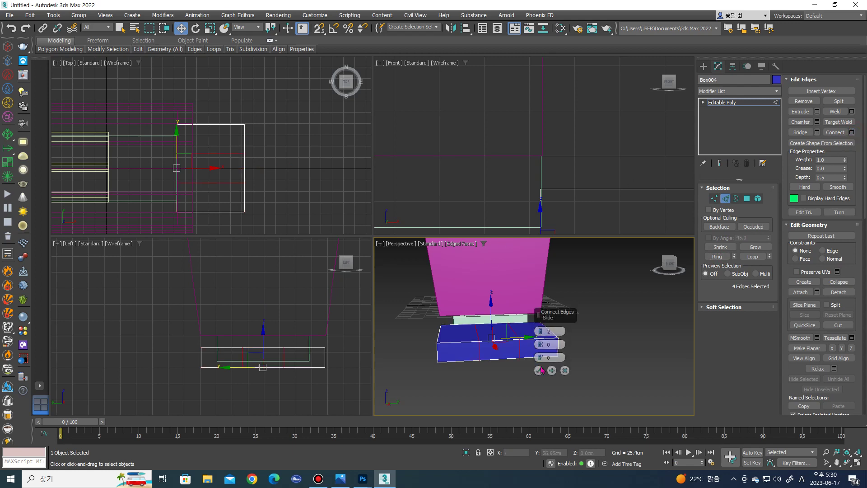
left_click(539, 370)
left_click(255, 184)
key("1")
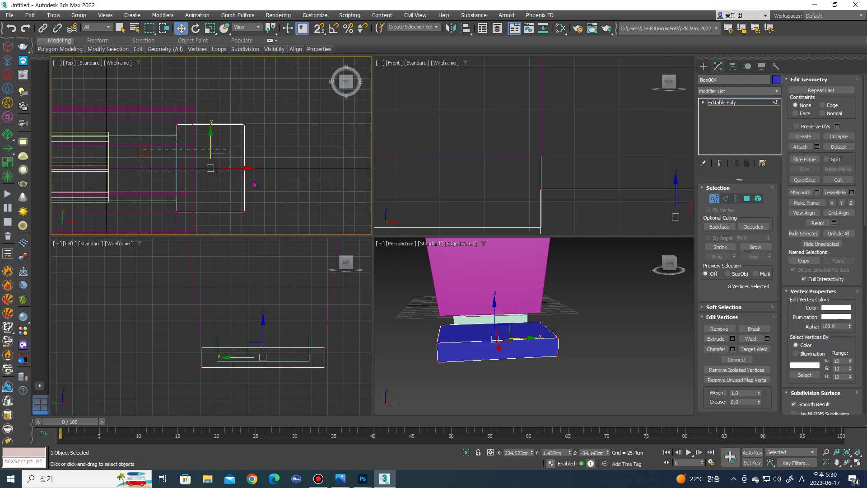
key("2")
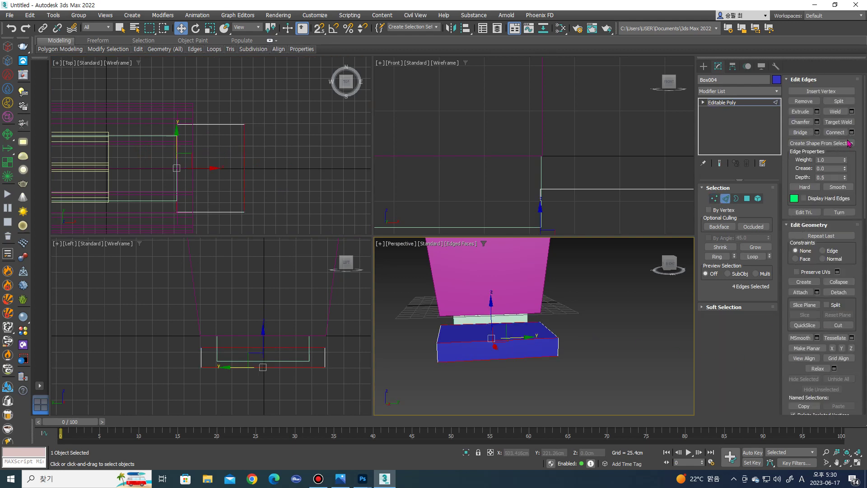
left_click(851, 131)
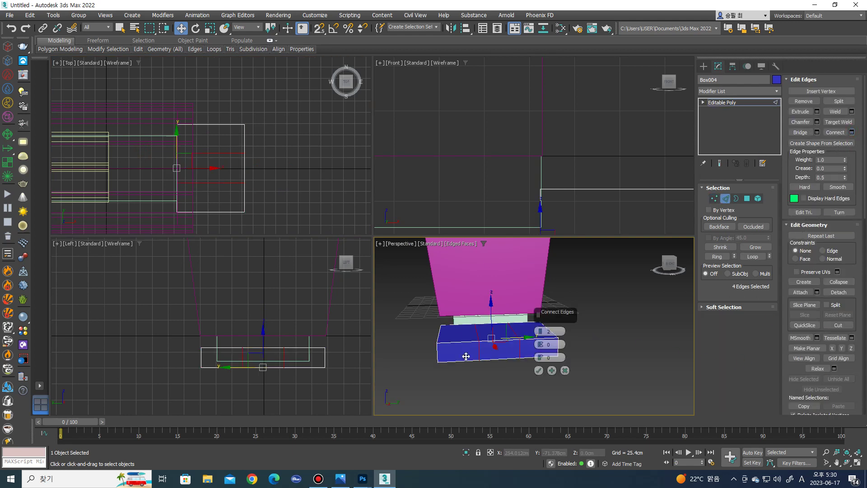
left_click(539, 370)
left_click(184, 151)
Scale the new inner vertices apart along Y to 228%.
key("1")
scroll(184, 150, "up", 2)
key("r")
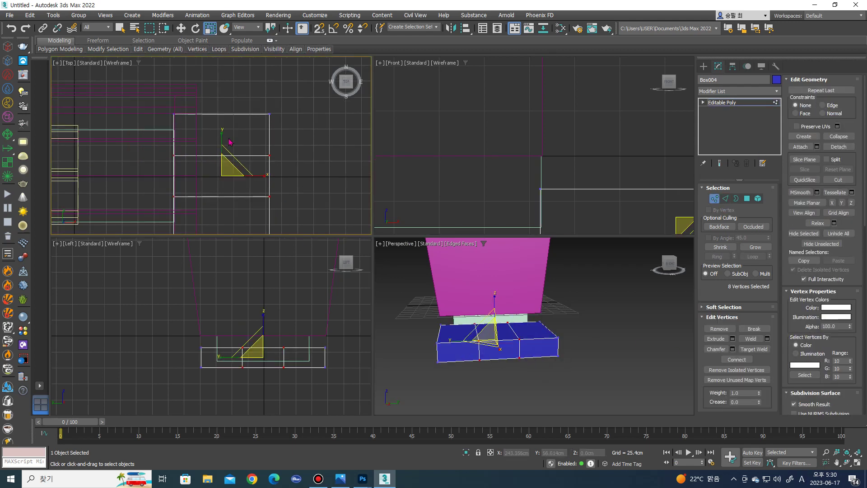
left_click_drag(223, 135, 244, 91)
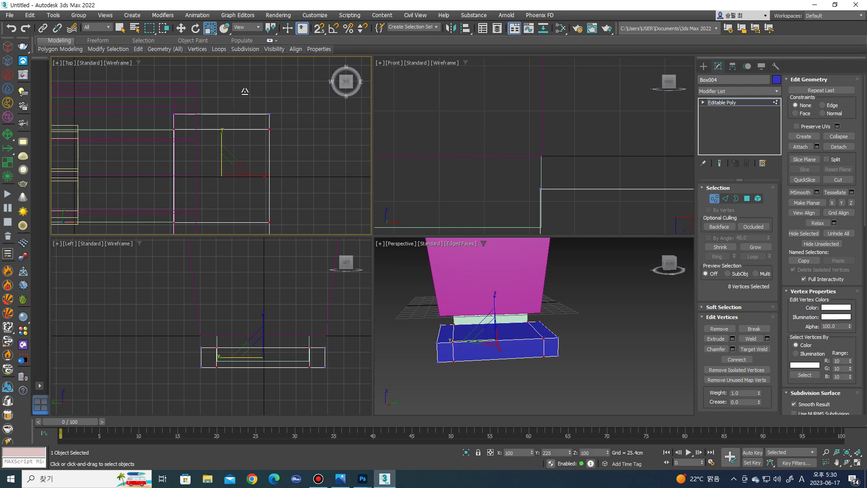
right_click(506, 338)
Extrude both end faces of the blue base about 204cm into two parallel prongs.
key("4")
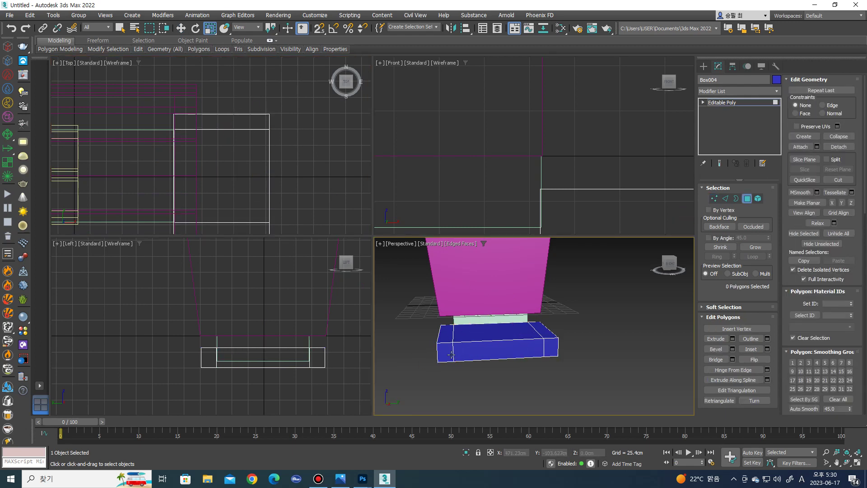
left_click(447, 353)
left_click(551, 350, "ctrl")
middle_click_drag(551, 350, 687, 345, "alt")
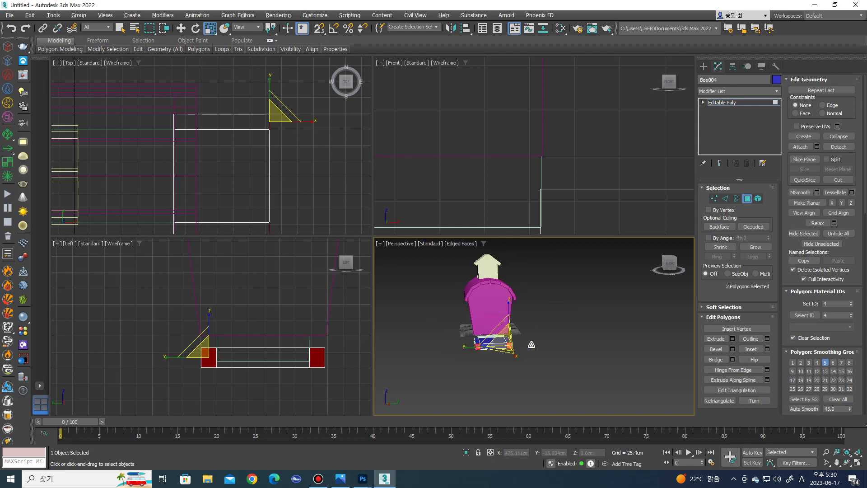
left_click(725, 339)
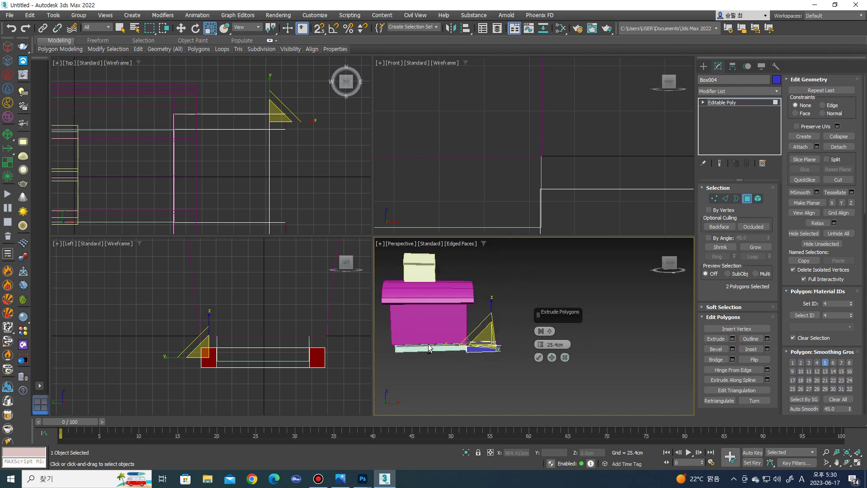
scroll(474, 346, "up", 2)
scroll(474, 345, "up", 1)
scroll(474, 345, "up", 1)
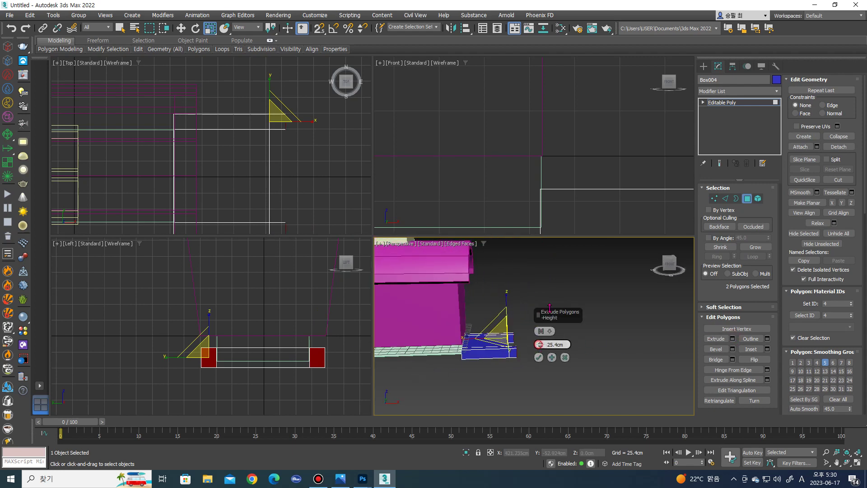
left_click_drag(550, 306, 573, 193)
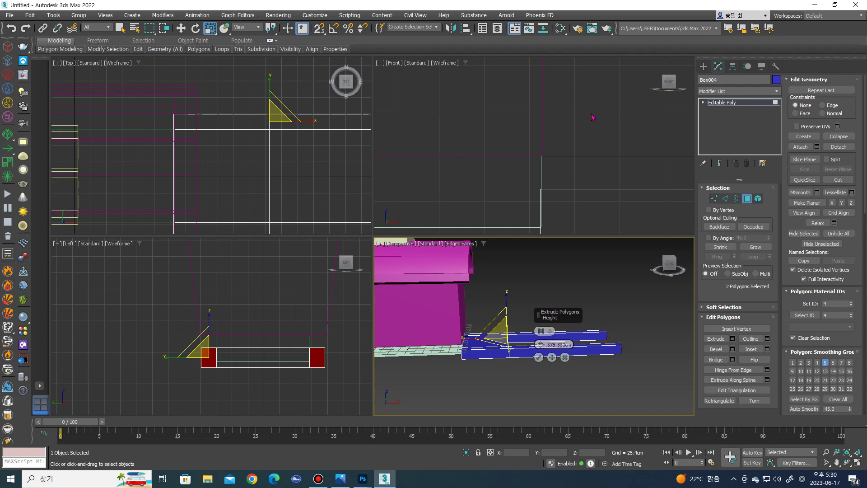
left_click(540, 358)
Pull the eight prong-tip vertices back slightly in the Top view.
scroll(537, 357, "down", 5)
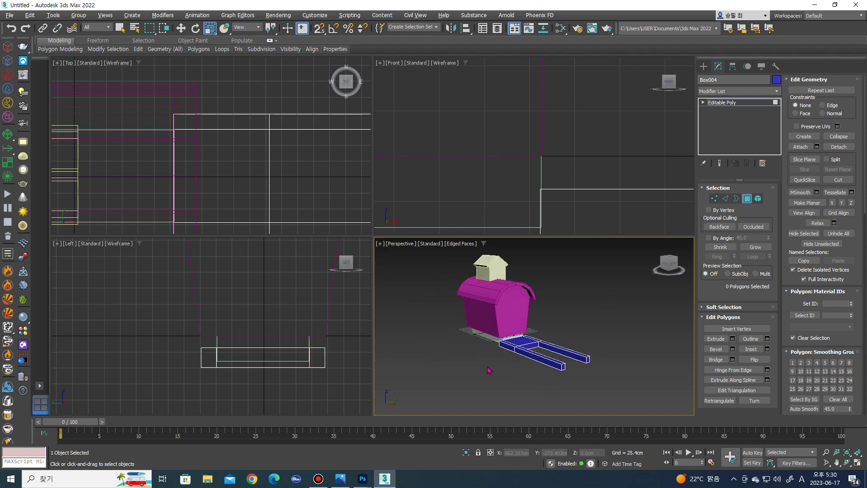
scroll(272, 184, "down", 2)
middle_click_drag(280, 150, 164, 176)
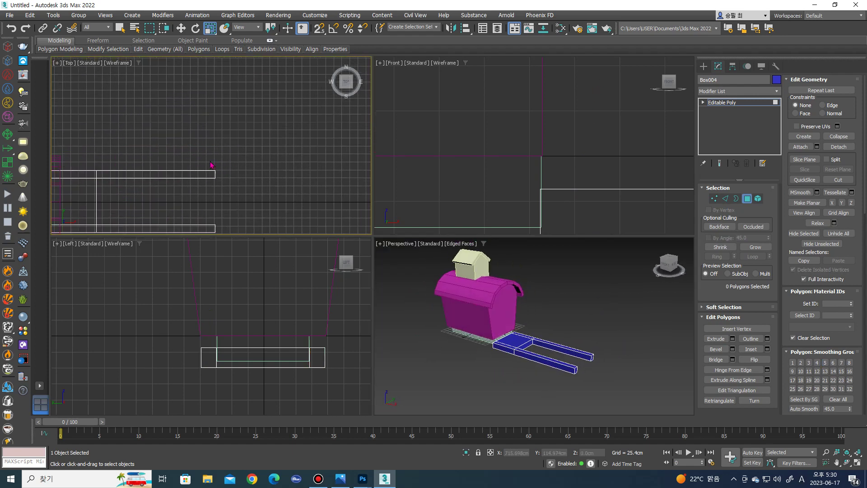
key("1")
left_click_drag(198, 153, 228, 239)
middle_click_drag(149, 204, 276, 182)
key("w")
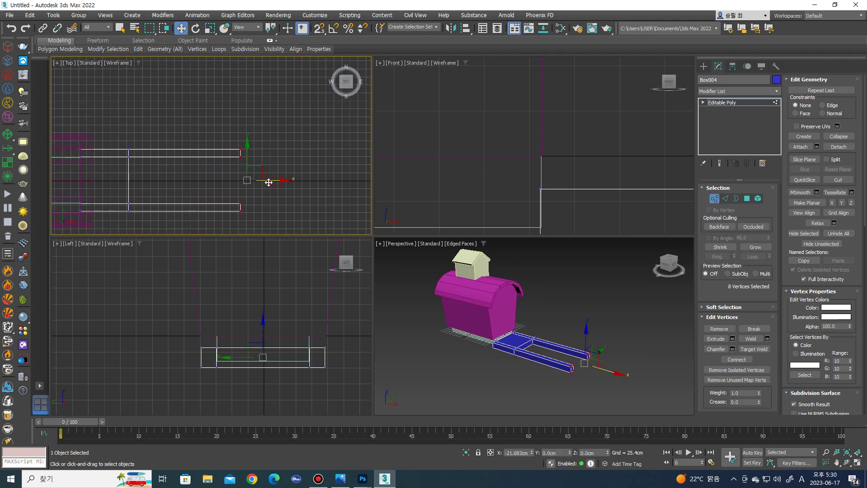
left_click_drag(268, 182, 265, 182)
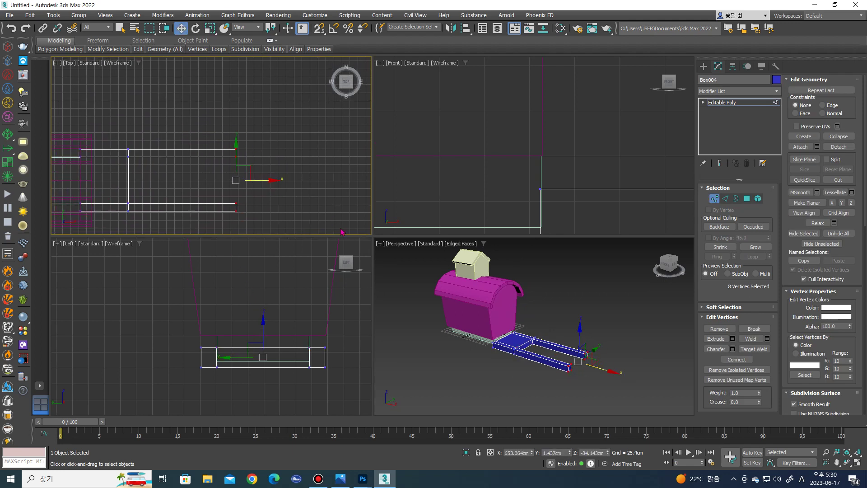
Move the bottom vertices of the pale base Box003 down.
left_click(703, 66)
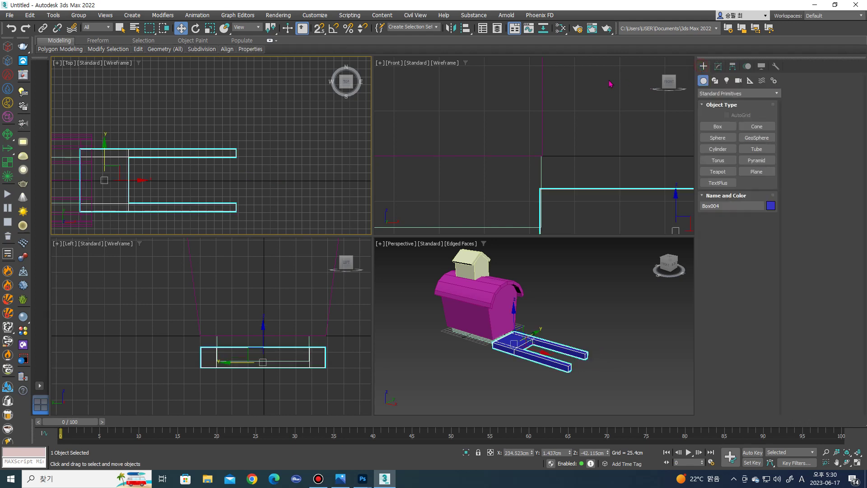
left_click(632, 126)
mouse_move(606, 355)
middle_mouse_down("alt")
mouse_move(561, 341)
mouse_move(558, 329)
middle_mouse_up("alt")
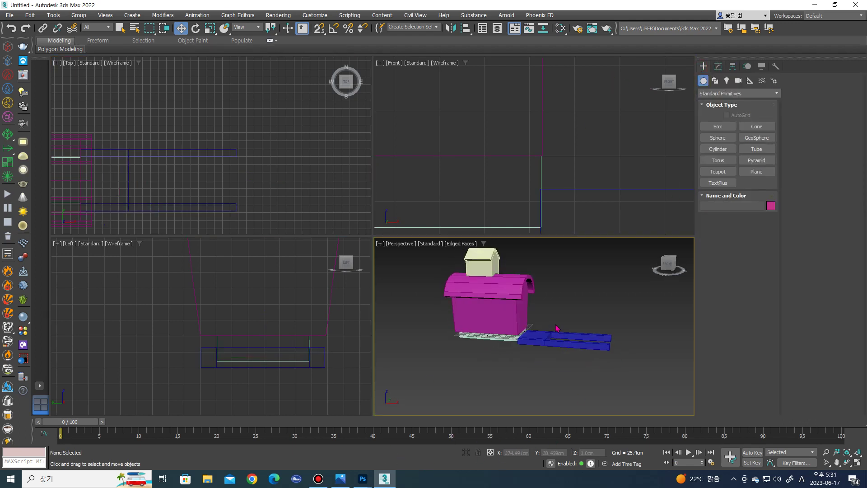
left_click(717, 148)
scroll(505, 136, "down", 5)
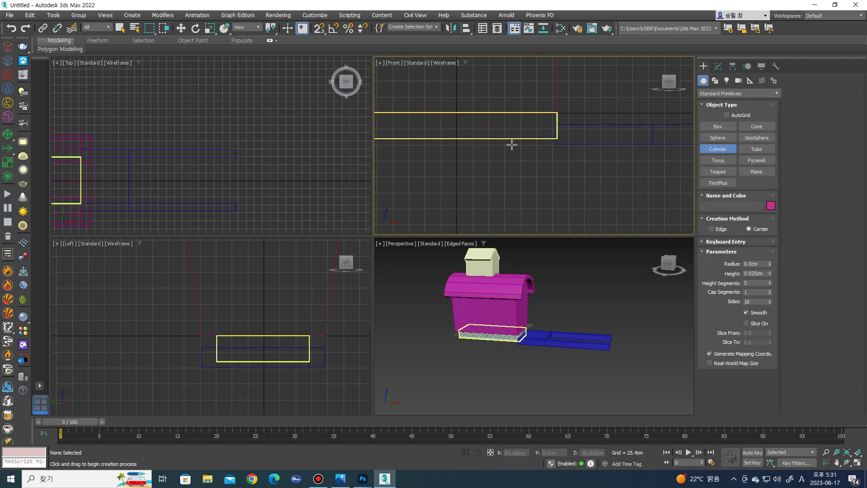
scroll(518, 149, "down", 2)
right_click(522, 163)
left_click(511, 160)
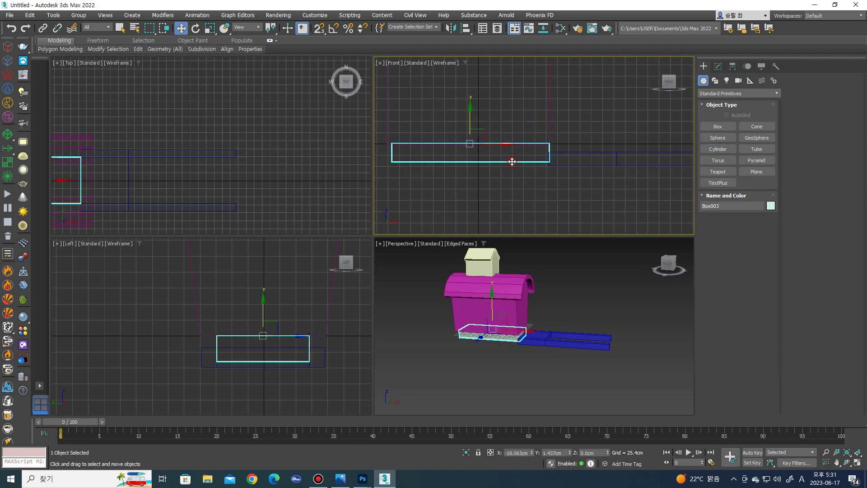
key("1")
left_click_drag(499, 165, 587, 181)
left_click_drag(388, 165, 387, 164)
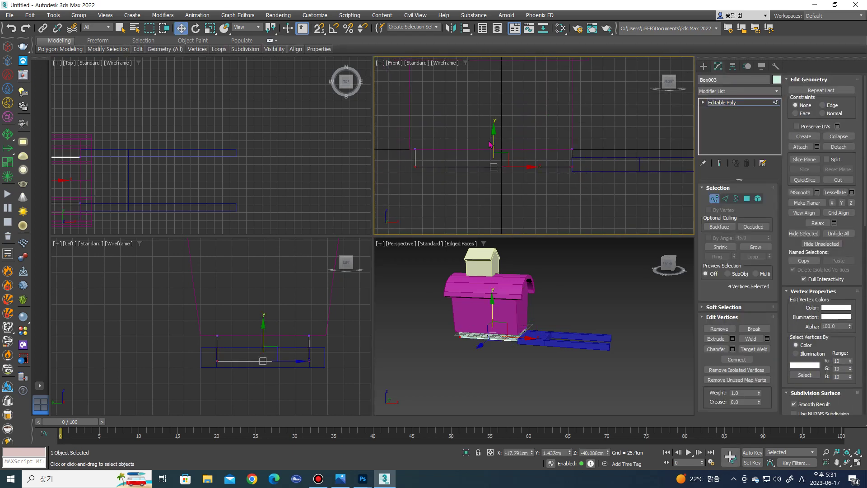
left_click_drag(494, 139, 494, 145)
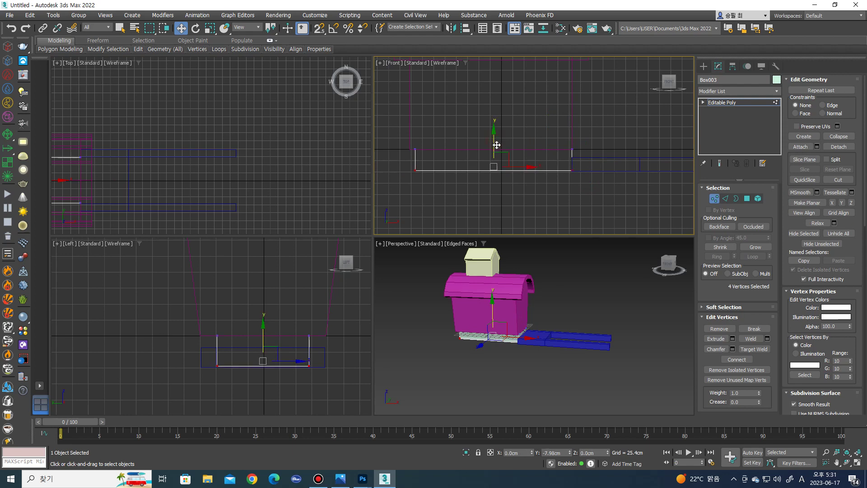
Draw a new cylinder in the Front view beside the base for the wheel.
left_click(702, 65)
left_click(725, 149)
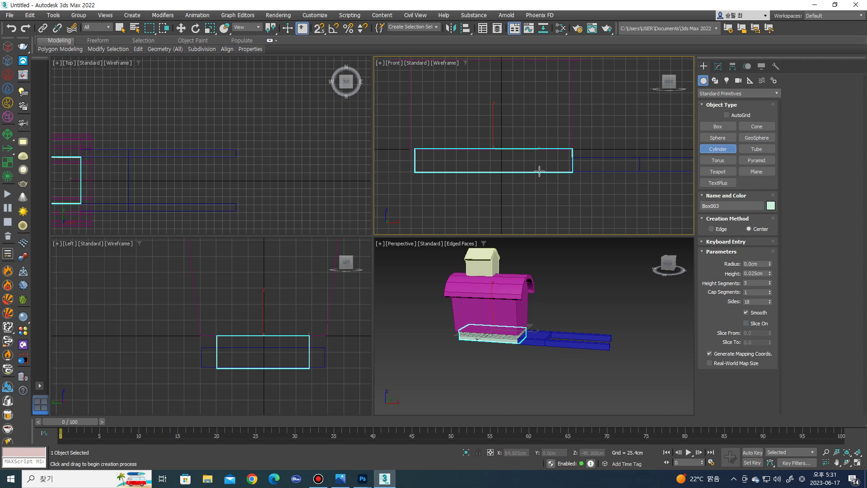
left_click_drag(539, 171, 571, 189)
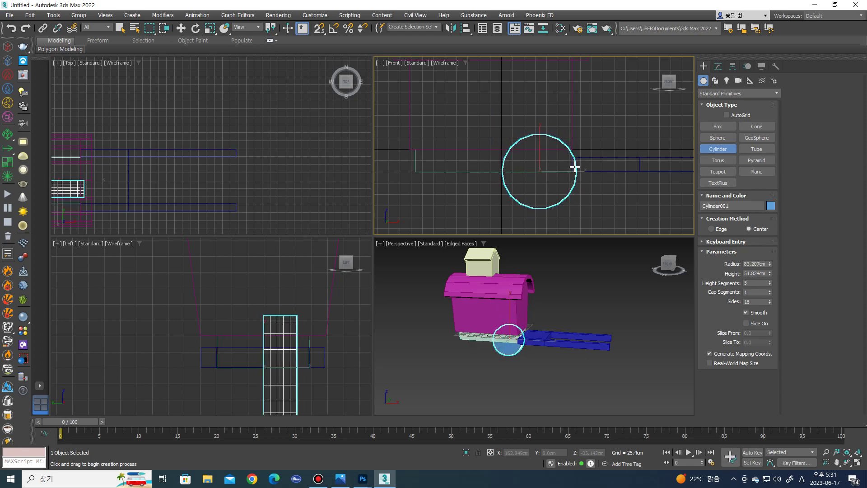
Finish Cylinder001 and move it beside the cart under the base.
left_click(570, 176)
right_click(221, 333)
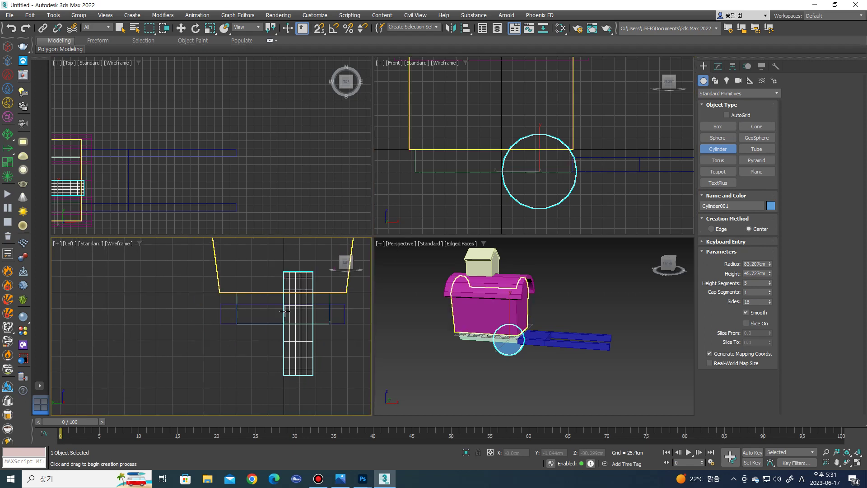
middle_click_drag(221, 333, 238, 298)
key("w")
left_click_drag(308, 334, 211, 335)
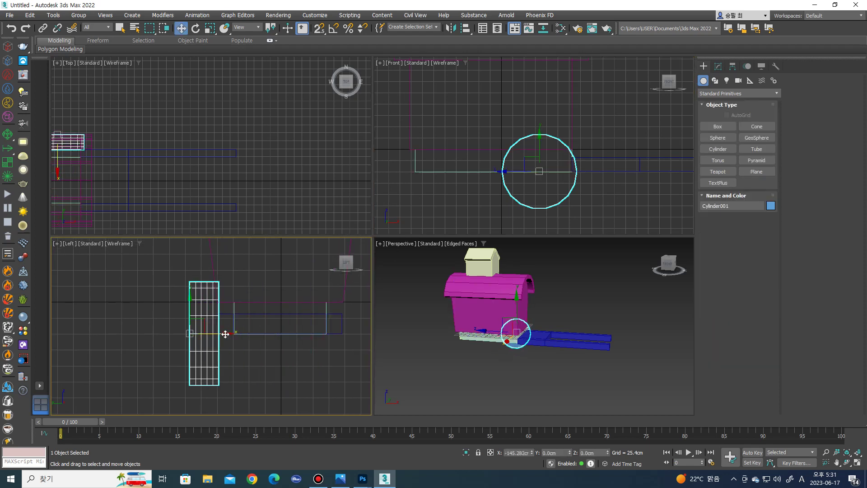
scroll(537, 337, "up", 2)
middle_click_drag(536, 336, 547, 316, "alt")
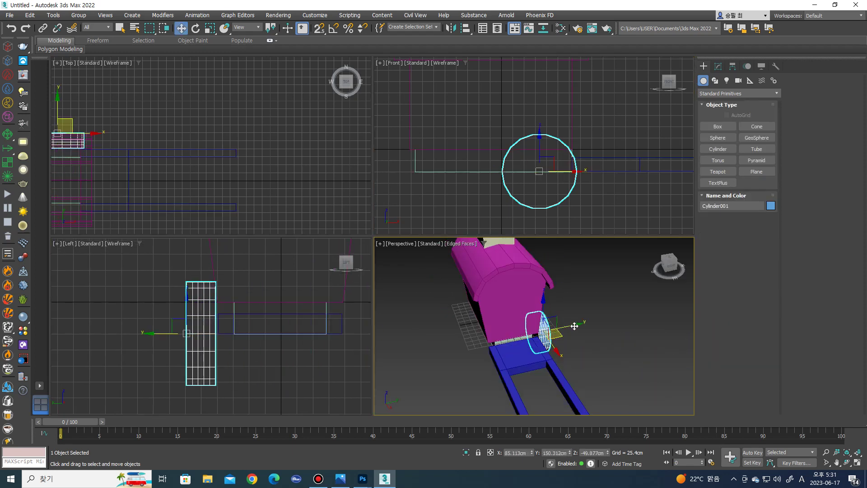
left_click_drag(542, 325, 479, 346)
Set the wheel to 1 height segment, 28.351cm height and 68.912cm radius.
left_click(718, 66)
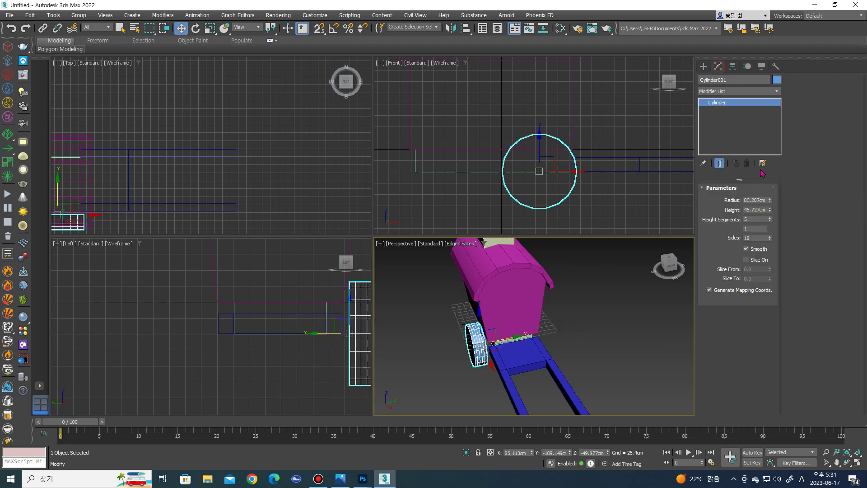
left_click_drag(770, 220, 771, 199)
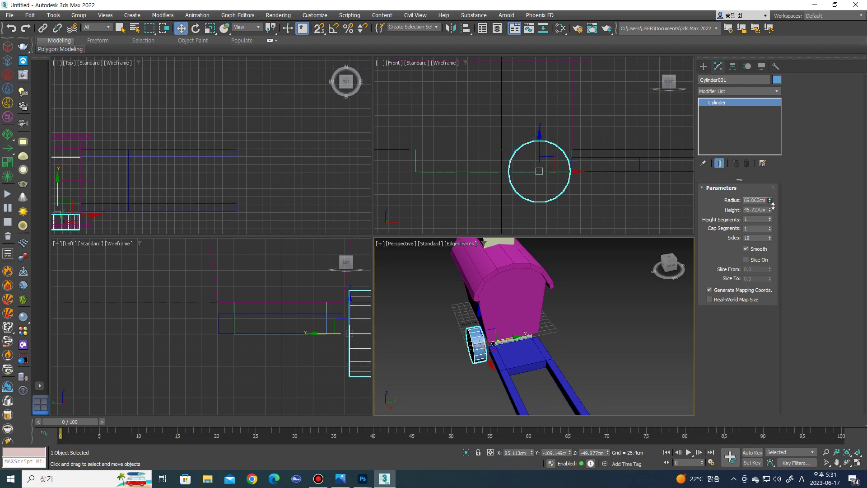
scroll(531, 345, "up", 5)
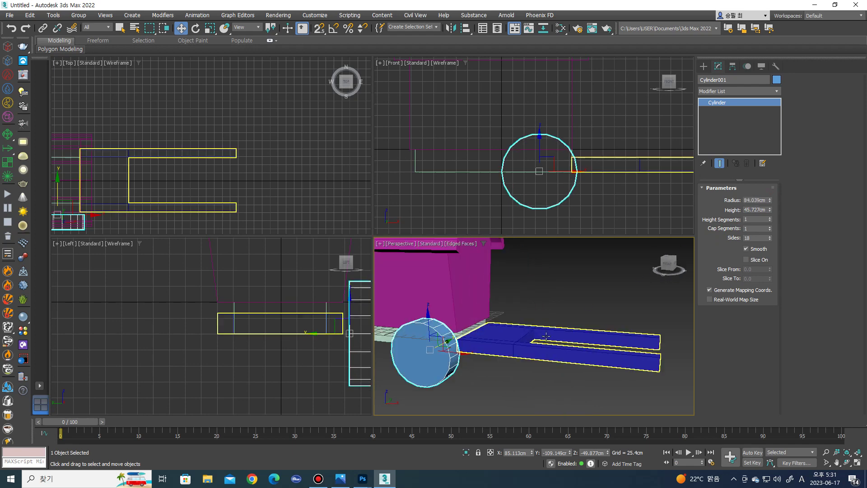
middle_click_drag(532, 345, 807, 209, "alt")
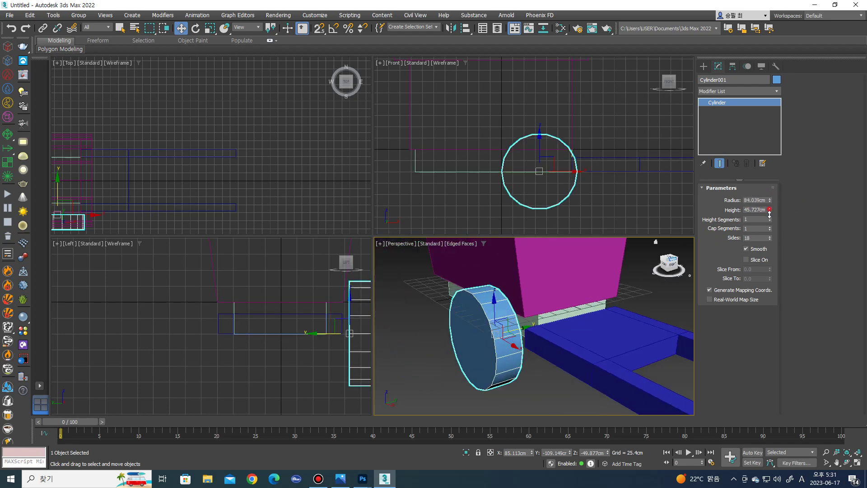
left_click_drag(769, 214, 769, 227)
mouse_move(578, 337)
middle_mouse_down("alt")
mouse_move(510, 331)
mouse_move(490, 307)
mouse_move(517, 333)
mouse_move(590, 312)
middle_mouse_up("alt")
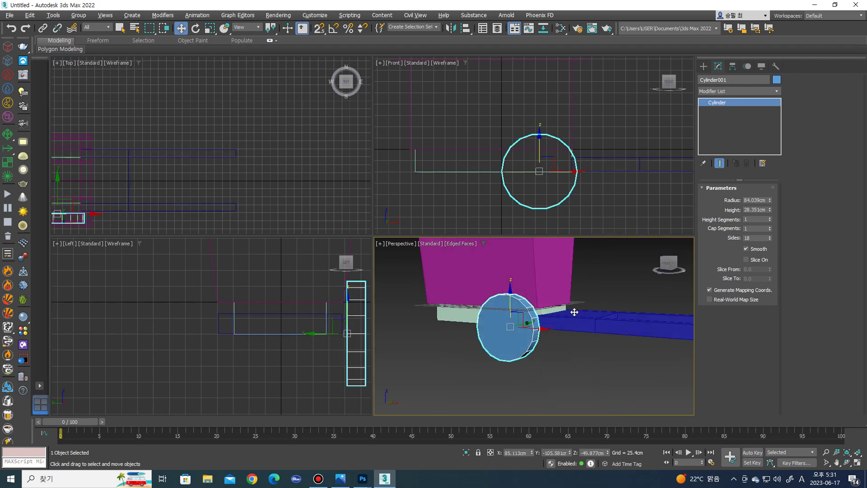
right_click(590, 313)
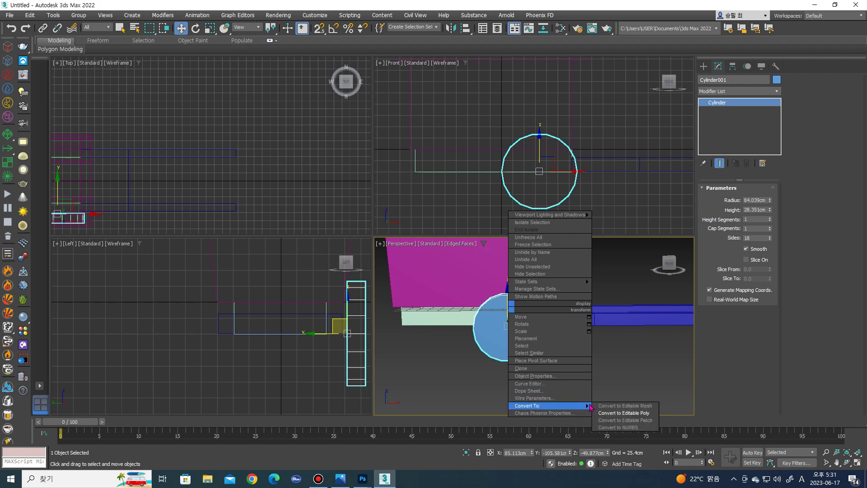
scroll(440, 316, "up", 3)
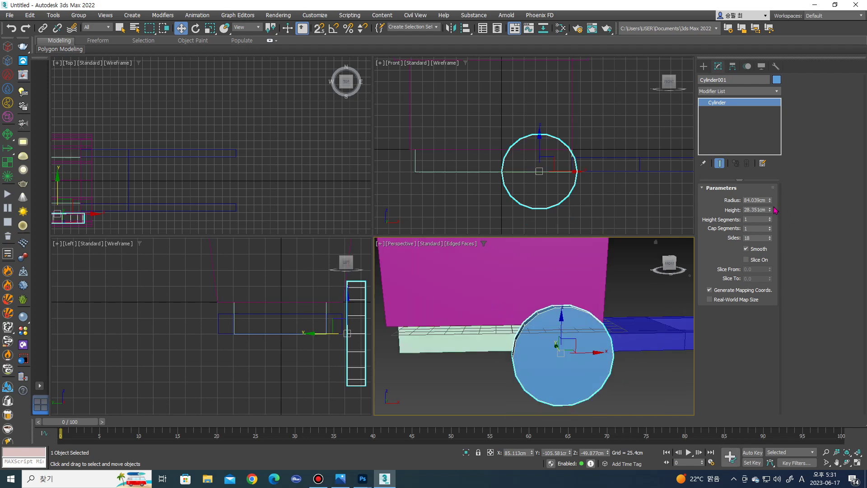
left_click_drag(769, 201, 769, 206)
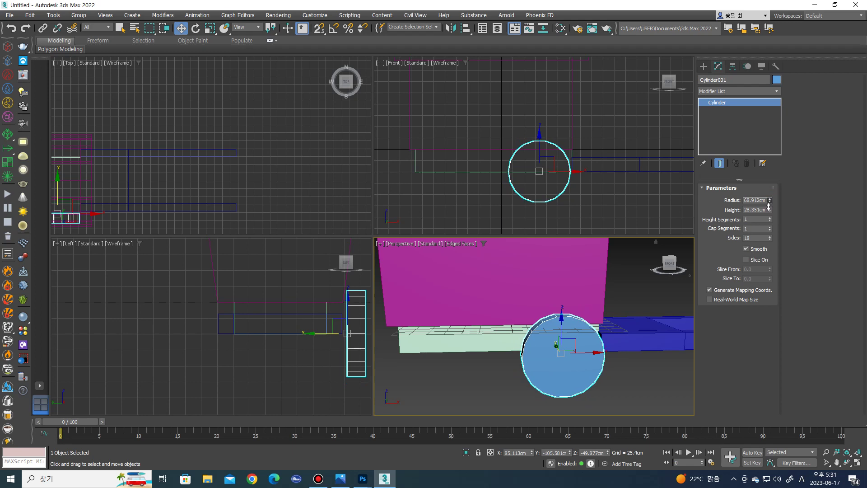
Lower the wheel slightly into place below the pale base.
middle_click_drag(560, 181, 555, 198)
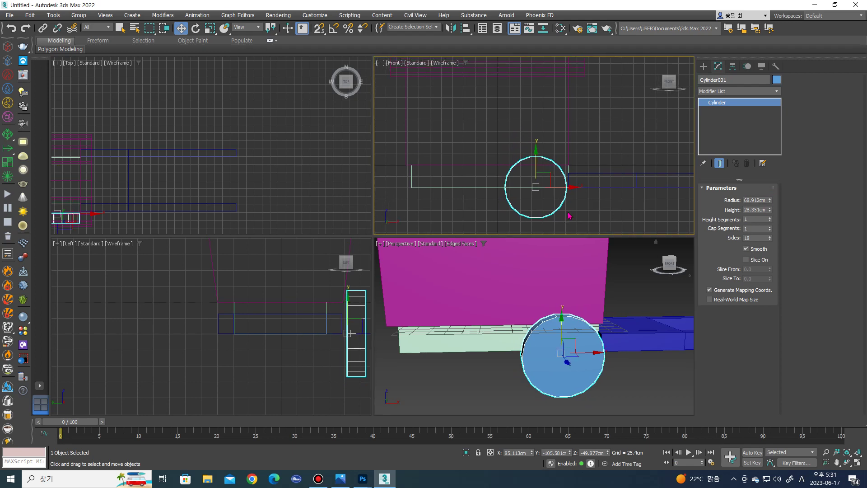
middle_click_drag(596, 320, 580, 330, "alt")
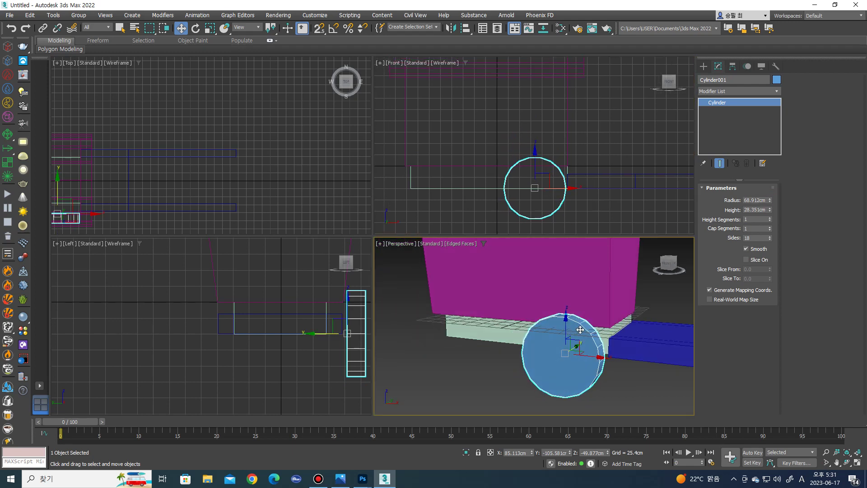
left_click_drag(571, 325, 577, 328)
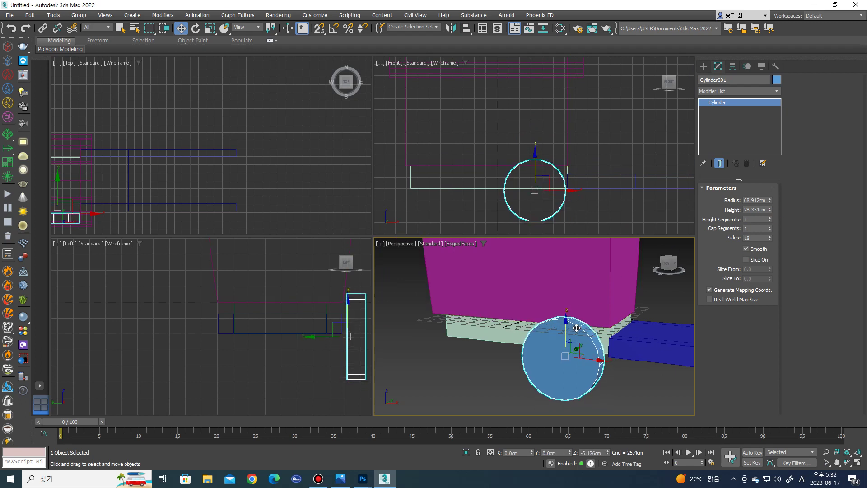
middle_click_drag(576, 310, 576, 351, "alt")
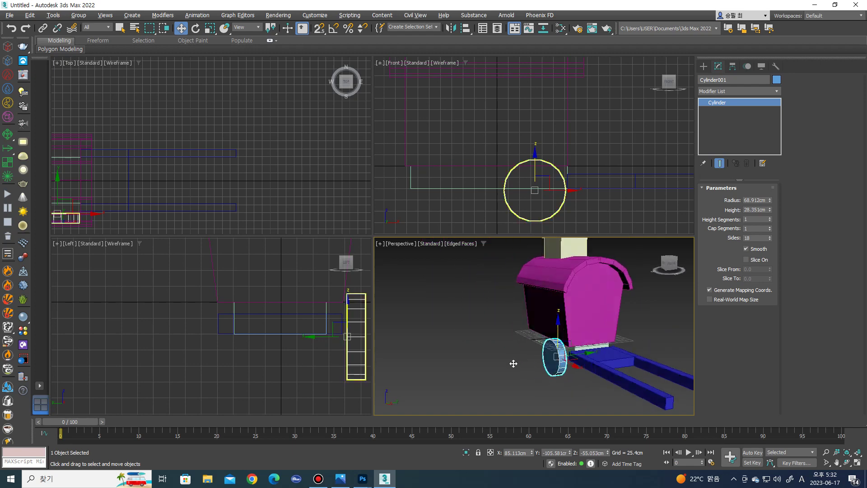
Convert Cylinder001 to Editable Poly and delete both end-cap polygons, leaving an open band.
right_click(576, 352)
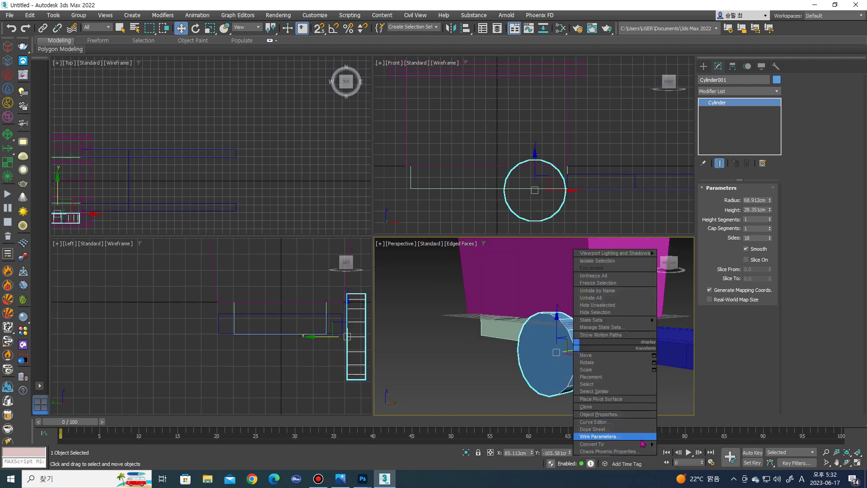
mouse_move(591, 444)
left_click(680, 453)
key("4")
left_click(549, 357)
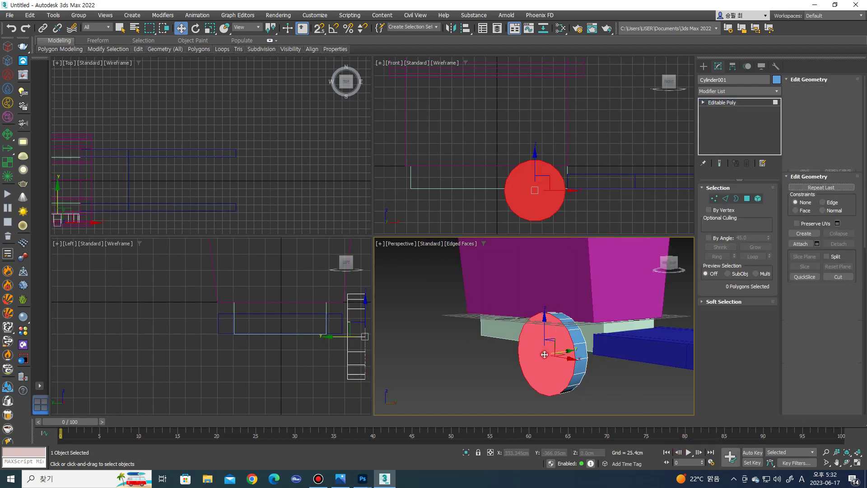
mouse_move(658, 352)
middle_mouse_down("alt")
mouse_move(507, 363)
mouse_move(537, 357)
mouse_move(527, 372)
mouse_move(588, 329)
middle_mouse_up("alt")
left_click(528, 374, "ctrl")
left_click(568, 361)
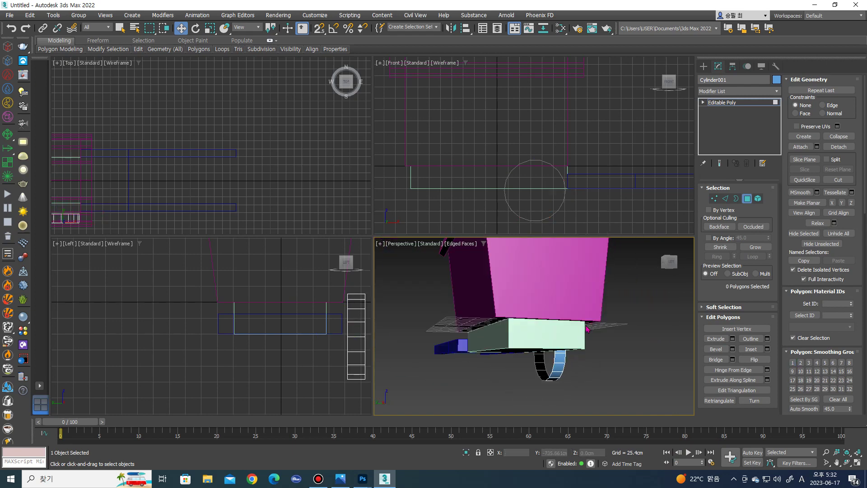
middle_click_drag(501, 341, 532, 332, "alt")
left_click(747, 199)
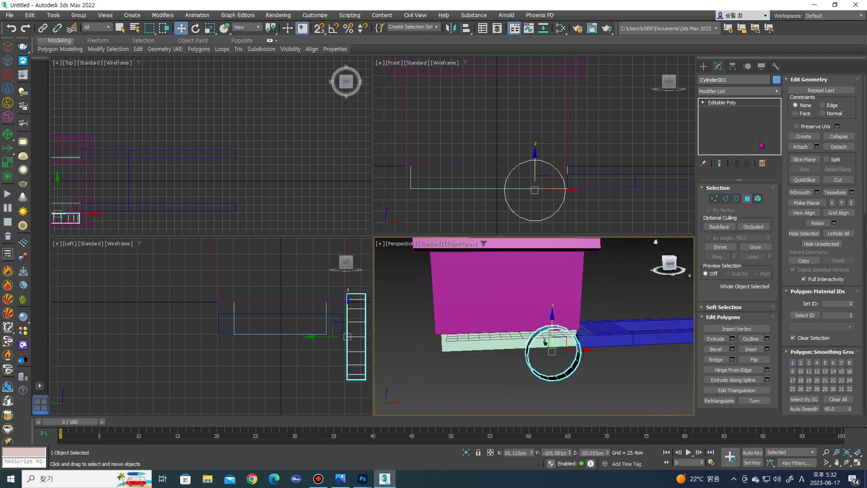
left_click(773, 92)
Add a Shell modifier with Outer Amount 0 and Inner Amount 12.598cm.
scroll(755, 188, "down", 5)
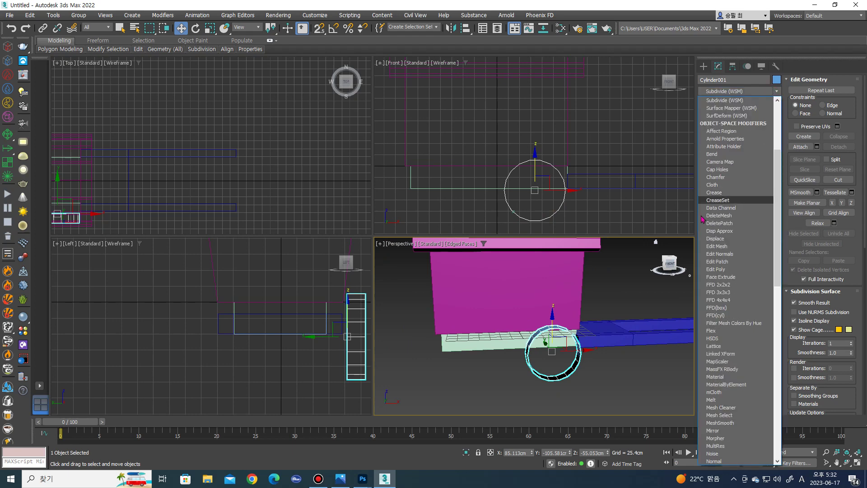
scroll(755, 188, "down", 3)
left_click(754, 188)
type("0")
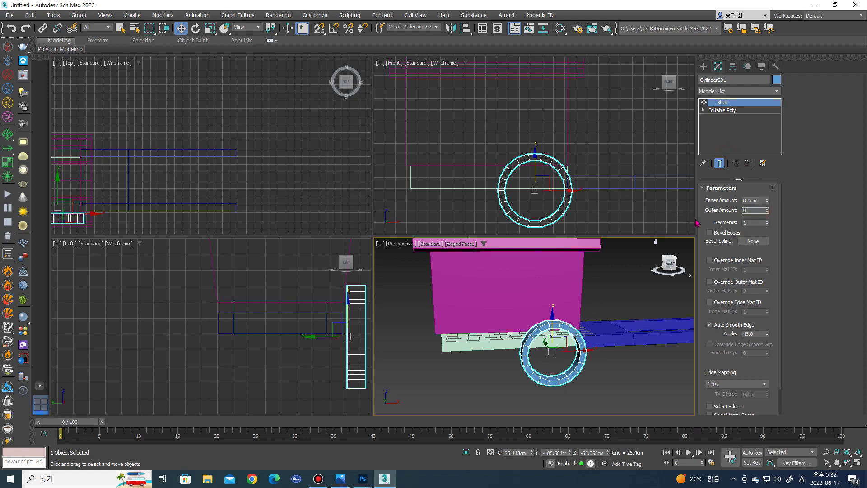
key("Return")
left_click_drag(767, 201, 809, 16)
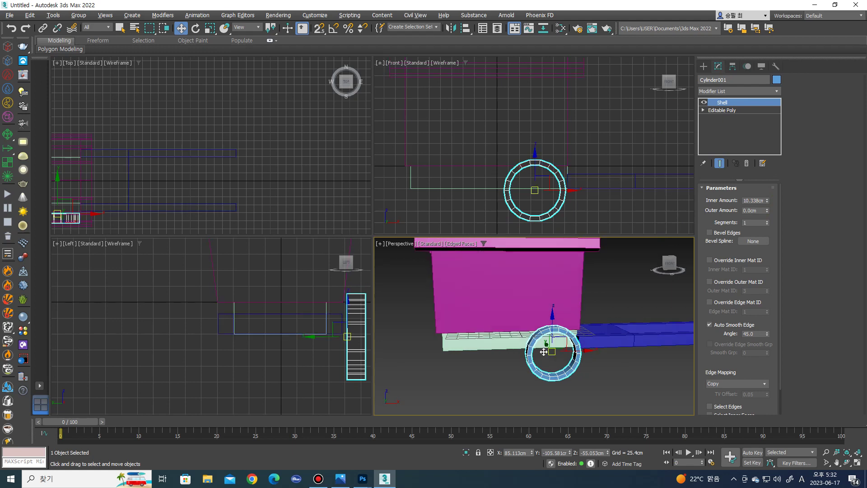
left_click(669, 264)
key("z")
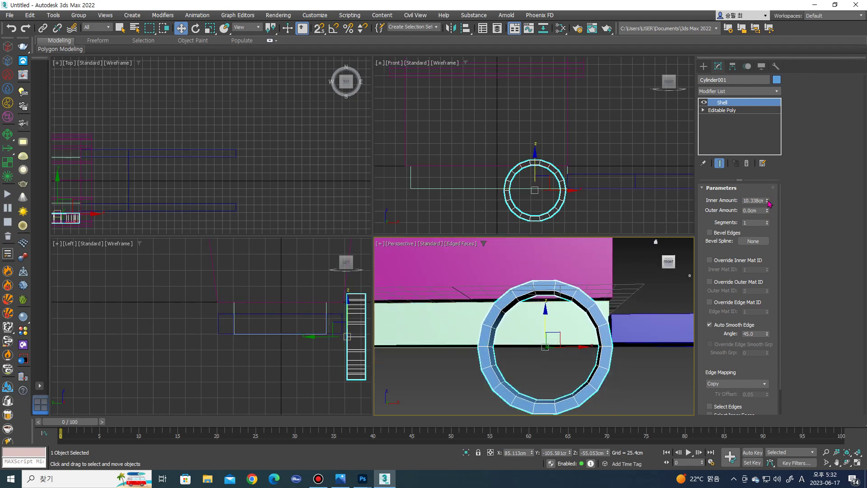
left_click_drag(768, 204, 769, 189)
Collapse the shelled wheel ring into an Editable Poly.
scroll(545, 327, "down", 3)
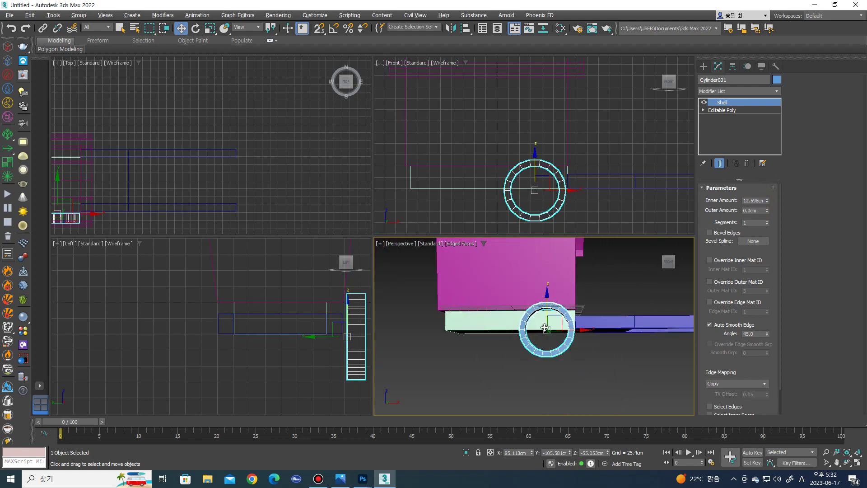
right_click(558, 298)
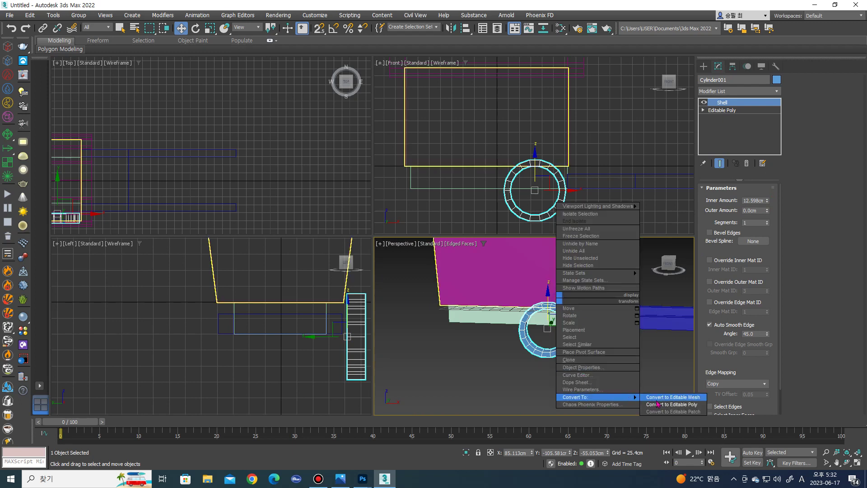
left_click(657, 404)
Draw a hub cylinder, 23.46cm radius and 17.604cm tall, at the wheel centre.
left_click(702, 67)
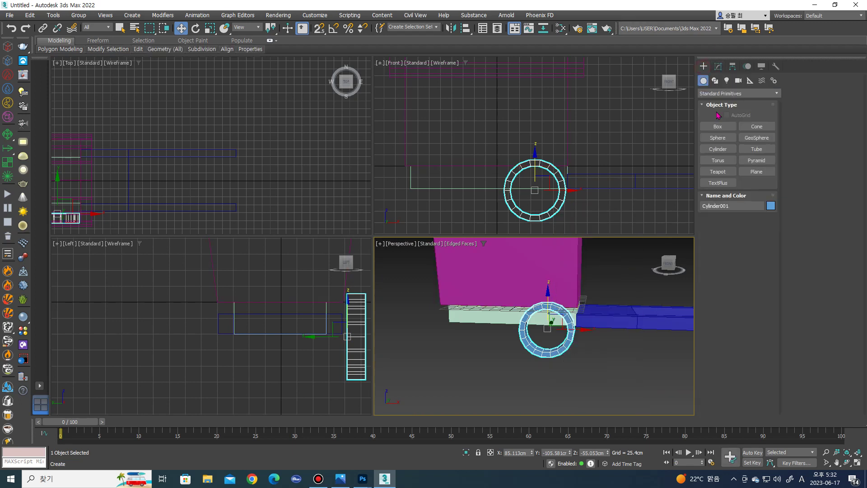
left_click(721, 149)
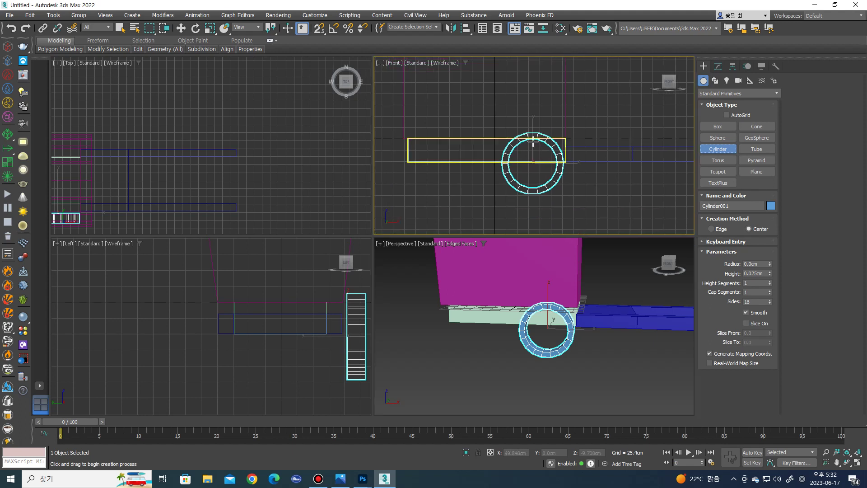
scroll(528, 178, "up", 5)
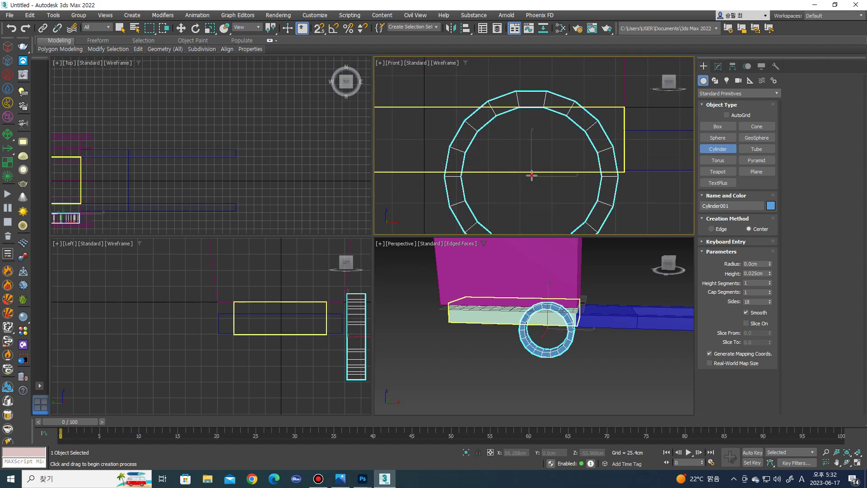
left_click_drag(531, 175, 558, 189)
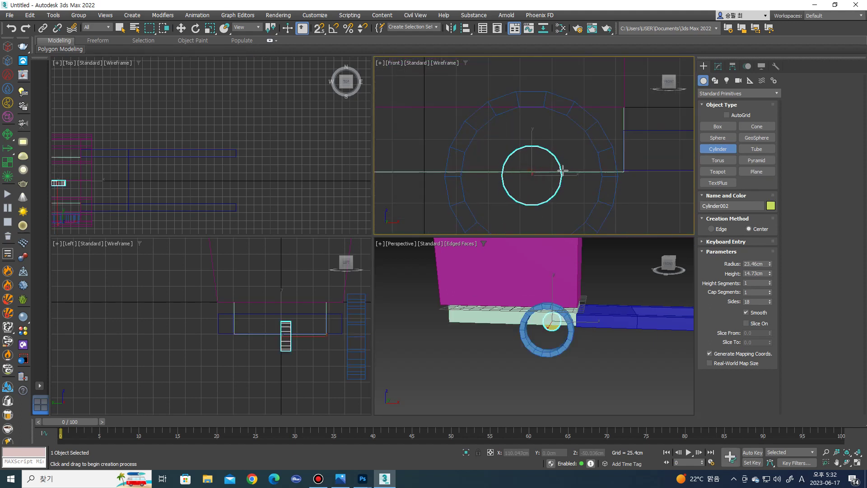
Align the hub Cylinder002 to the centre of the wheel ring Cylinder001.
left_click(465, 29)
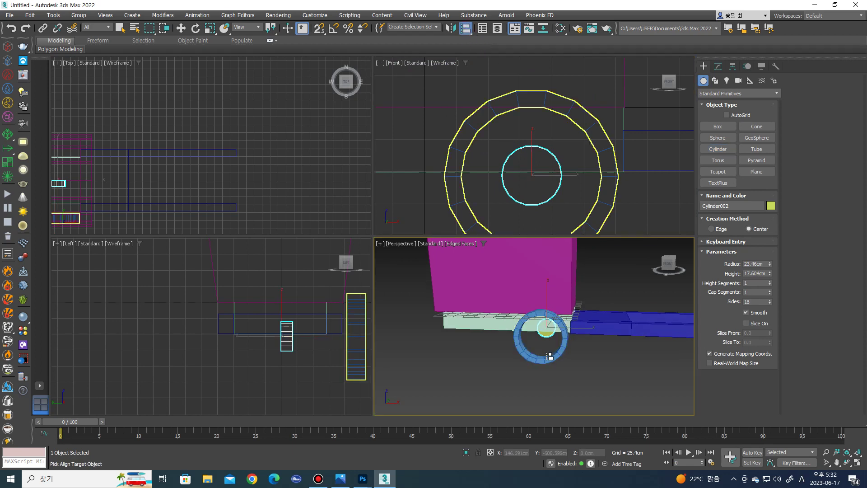
left_click(549, 365)
left_click(436, 313)
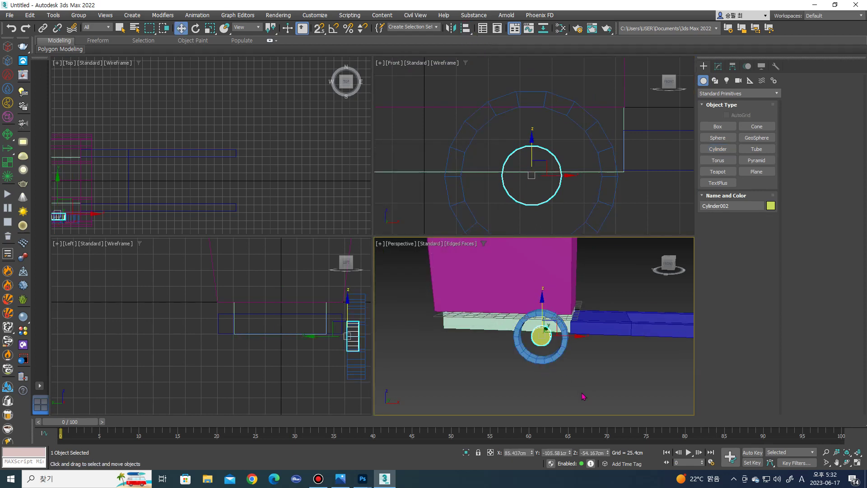
mouse_move(541, 336)
middle_mouse_down("alt")
mouse_move(483, 334)
mouse_move(518, 303)
middle_mouse_up("alt")
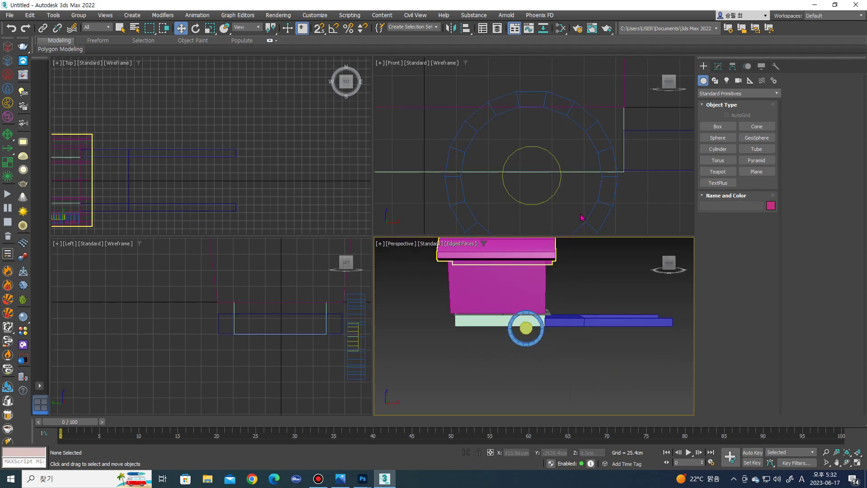
scroll(546, 269, "up", 3)
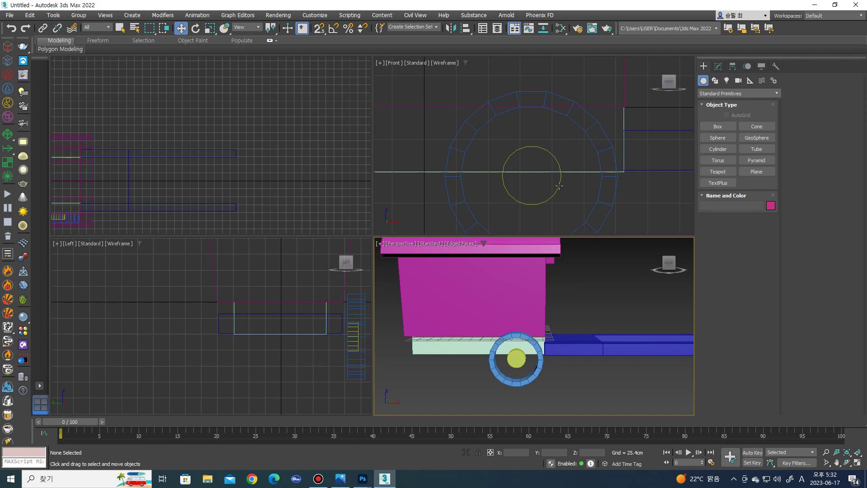
left_click(559, 185)
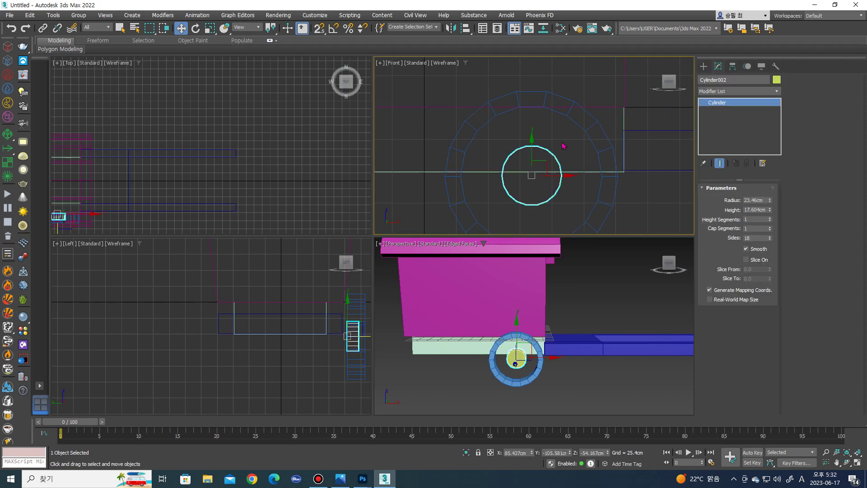
Convert the hub to an editable poly, then back out of vertex editing.
right_click(547, 149)
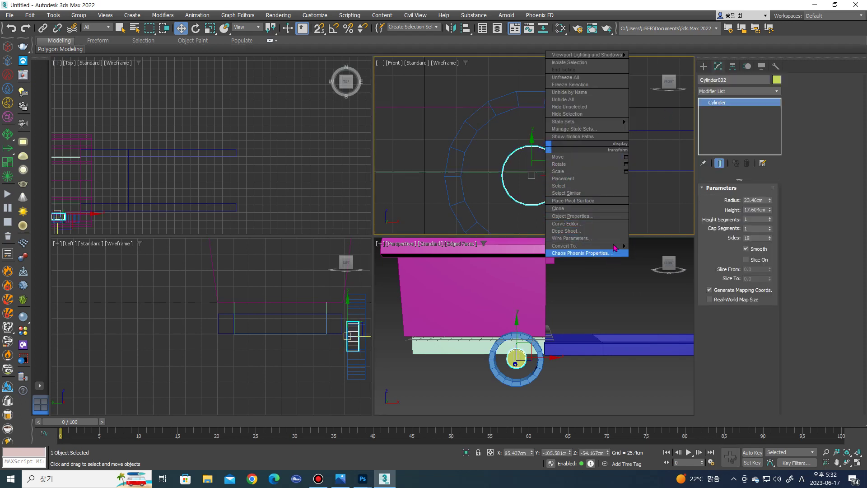
left_click(654, 251)
key("1")
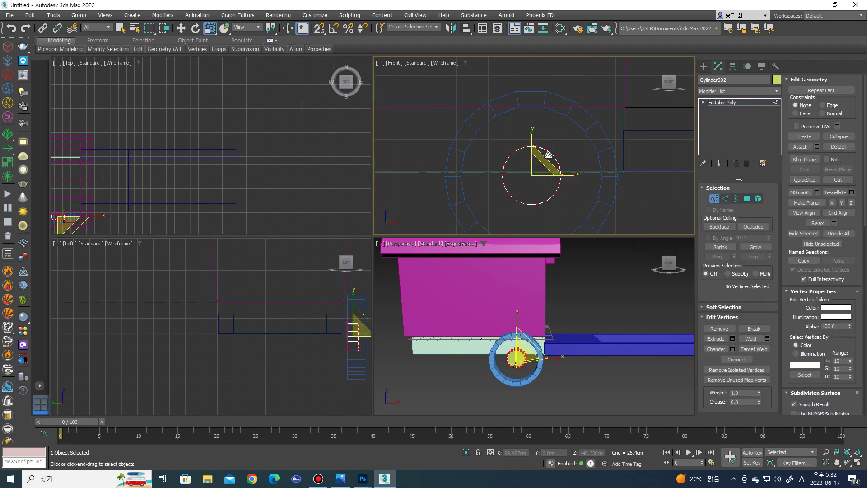
key("ctrl+z")
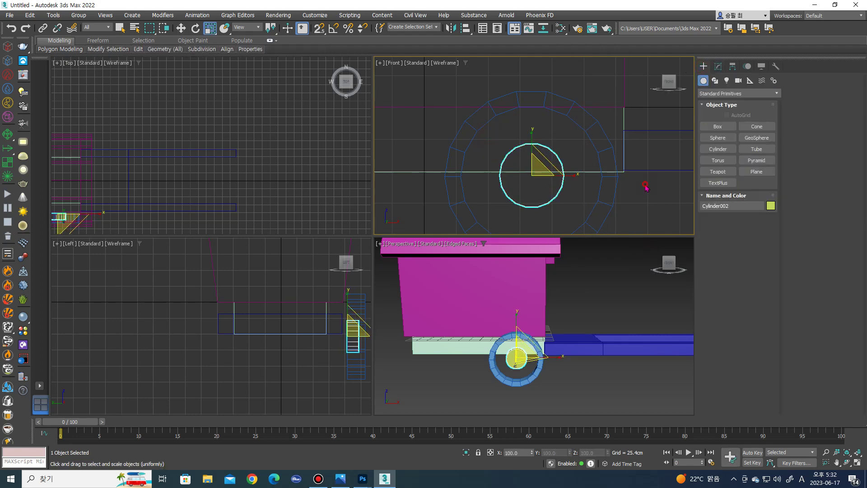
left_click(646, 186)
middle_click_drag(587, 316, 542, 311, "alt")
Select the hub cylinder, ready to move it.
left_click(718, 149)
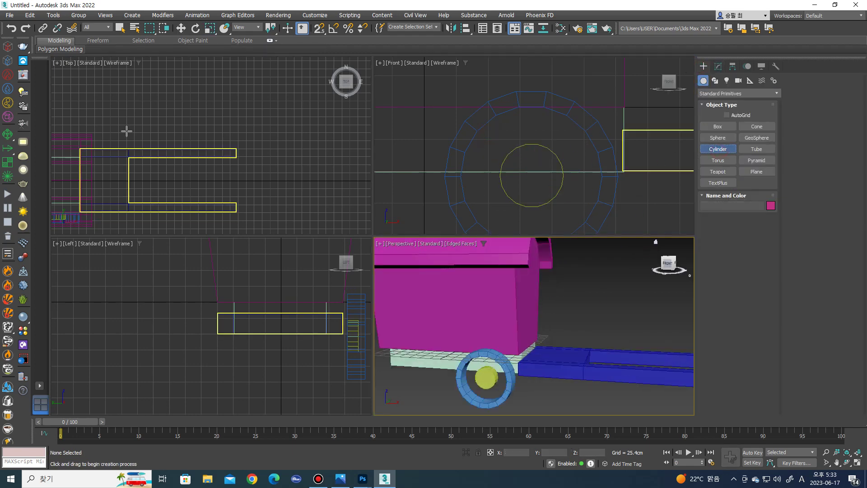
scroll(136, 149, "down", 3)
scroll(189, 135, "up", 5)
scroll(207, 132, "up", 3)
key("r")
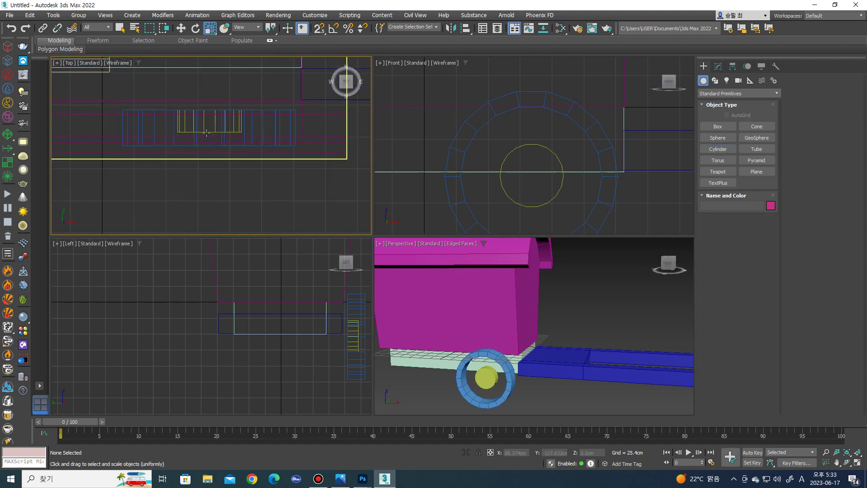
left_click(206, 132)
scroll(208, 131, "up", 2)
key("w")
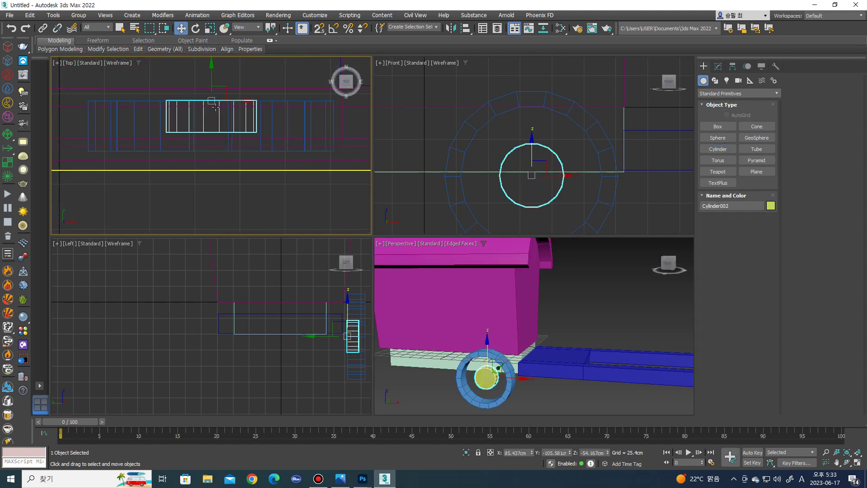
Centre the pivots of the hub and the wheel ring on their own objects.
left_click(732, 67)
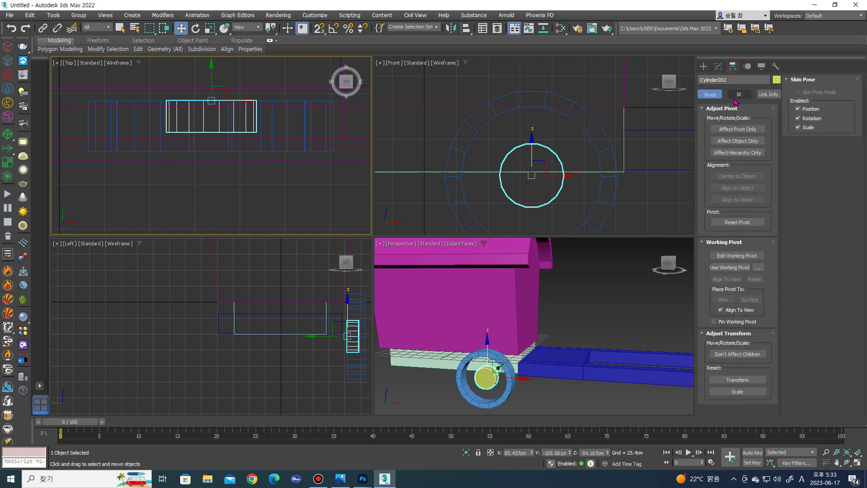
left_click(735, 130)
left_click(745, 177)
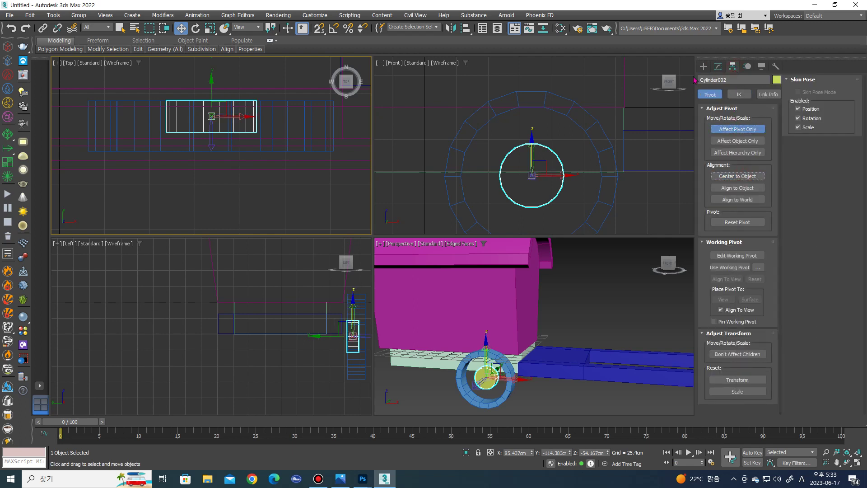
left_click(703, 67)
left_click(613, 194)
left_click(733, 66)
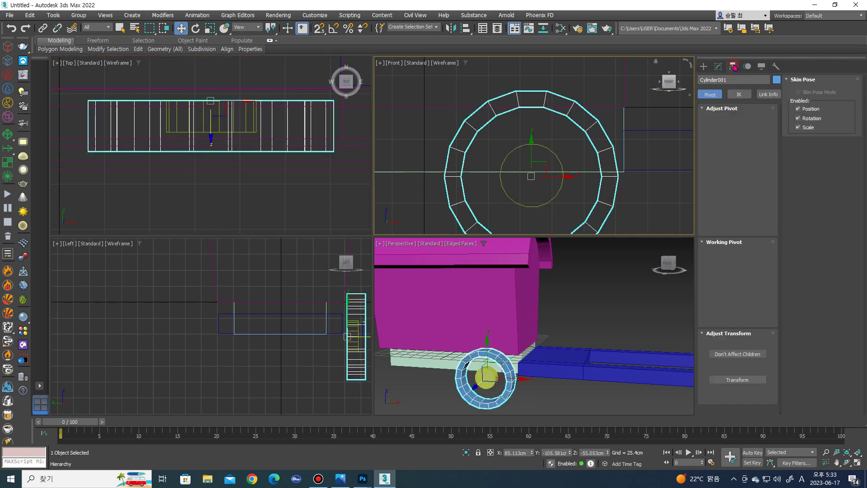
left_click(737, 129)
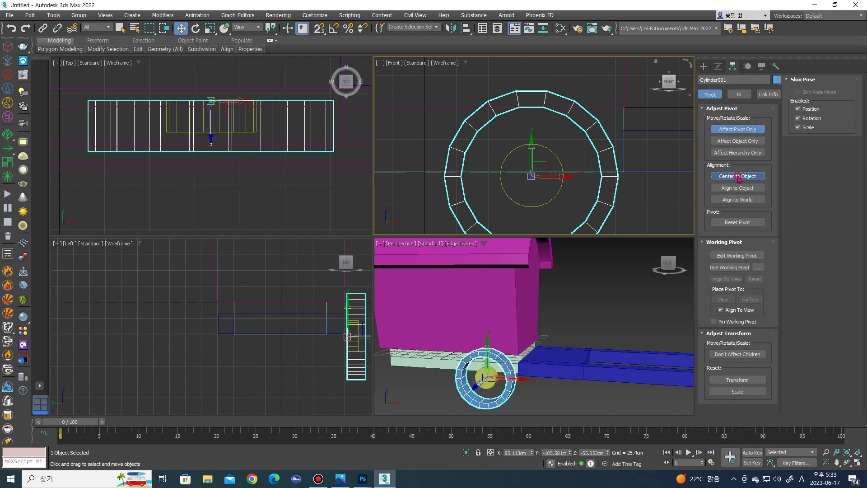
left_click(737, 176)
left_click(734, 130)
Align the yellow hub to the wheel ring's centre on X, Y and Z positions.
left_click(561, 158)
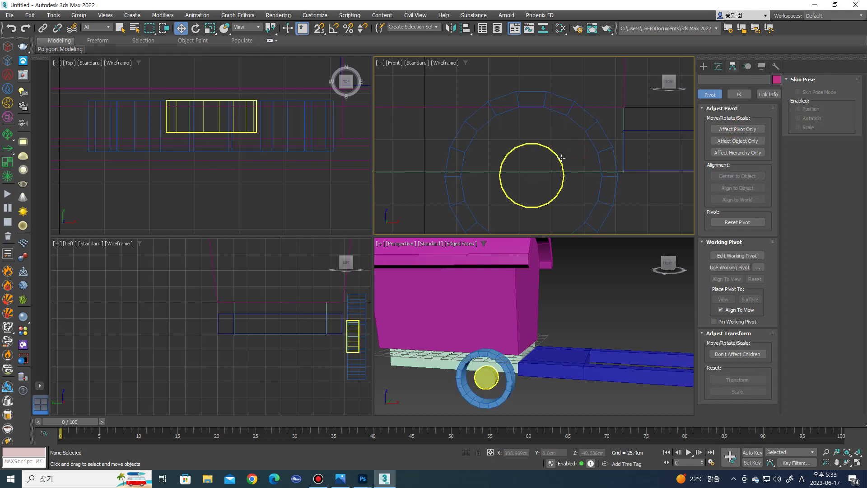
left_click(465, 28)
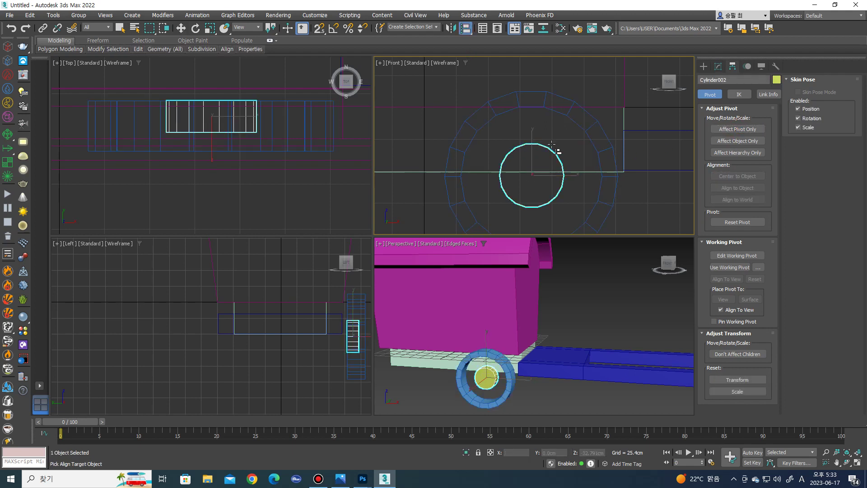
left_click(581, 125)
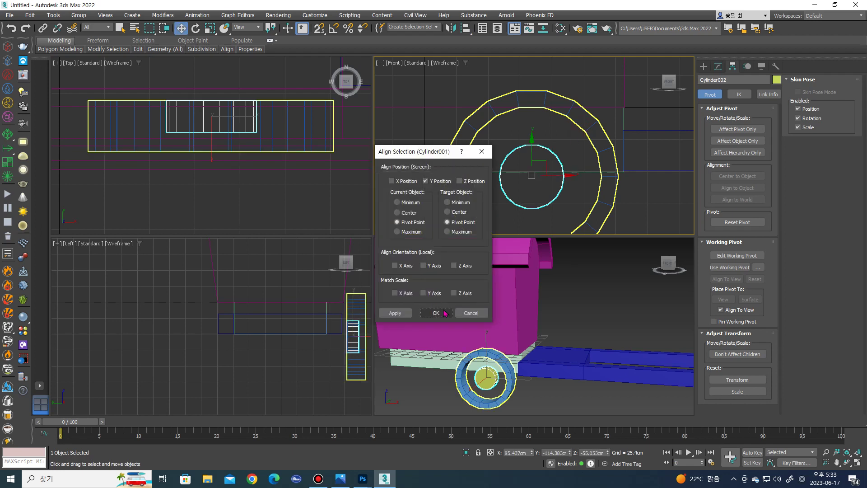
left_click(399, 182)
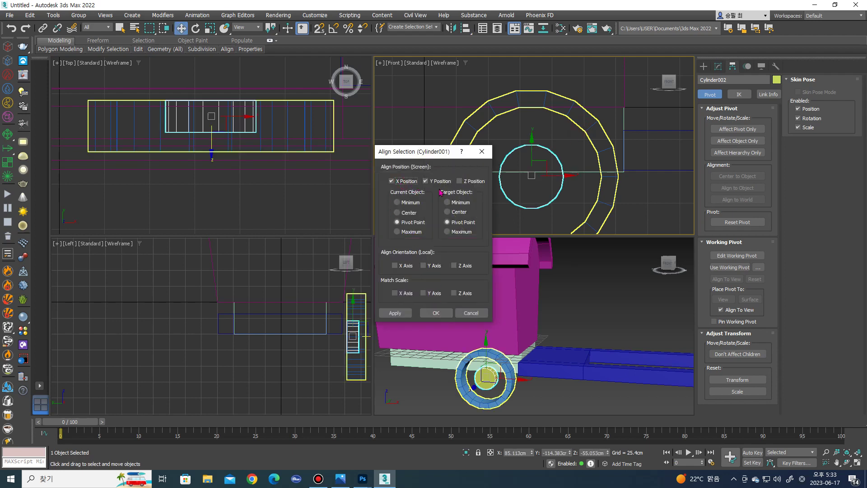
left_click(465, 182)
left_click(436, 313)
left_click(565, 280)
scroll(564, 280, "down", 3)
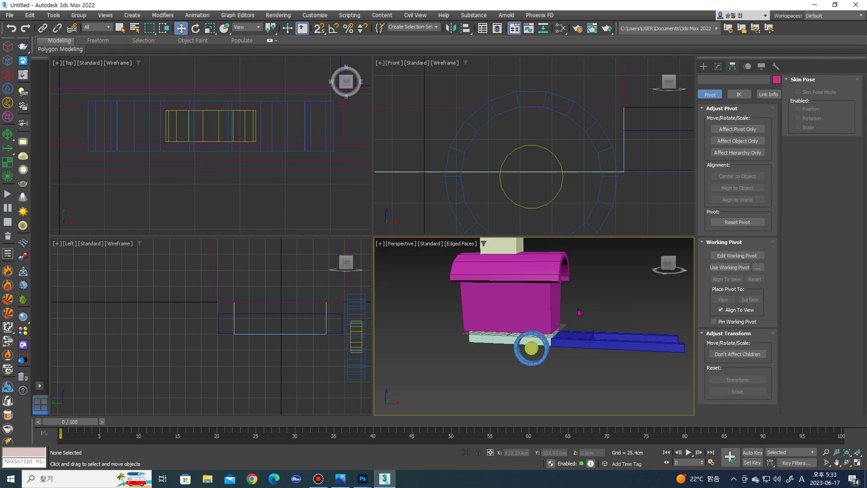
Draw a thin spoke cylinder over the hub and lower it to sit just above it.
left_click(556, 189)
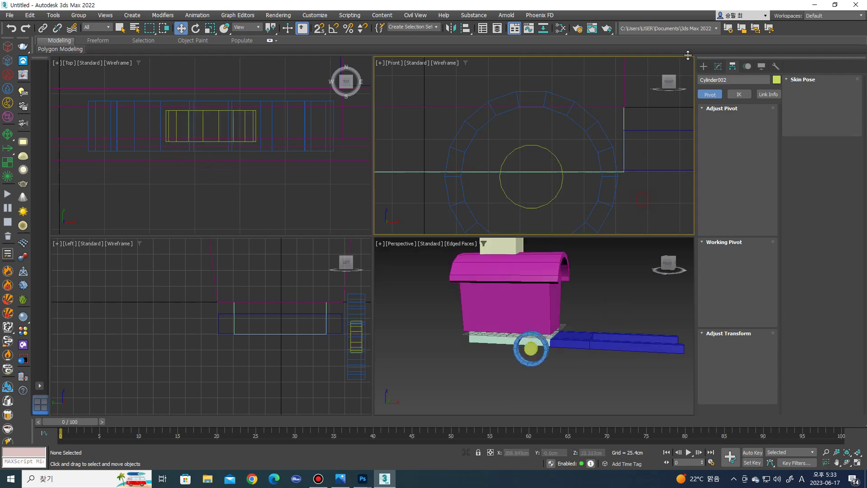
left_click(703, 66)
left_click(716, 149)
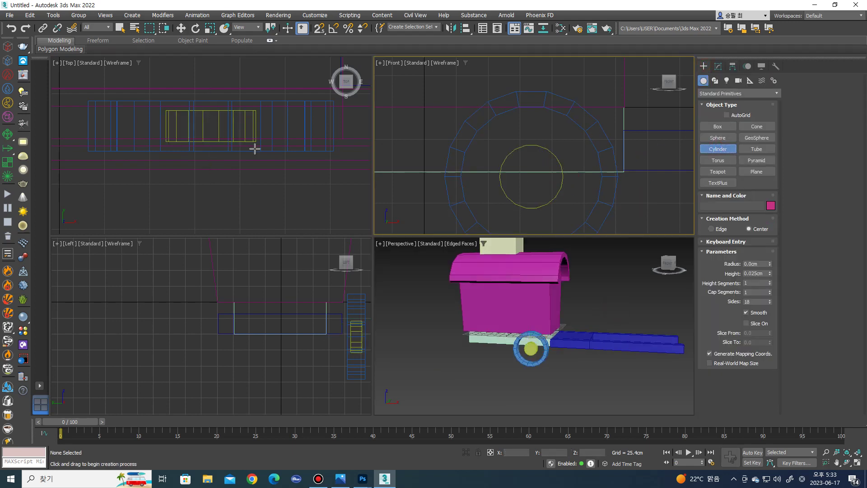
scroll(224, 133, "up", 5)
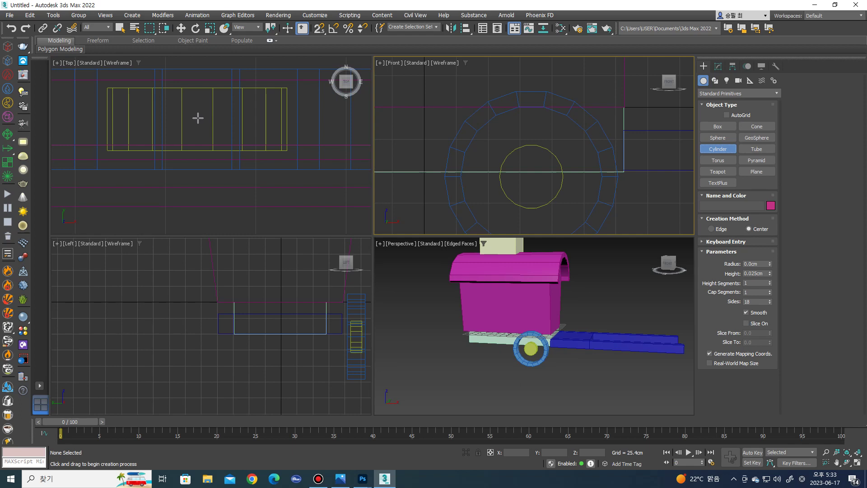
left_click_drag(198, 118, 204, 122)
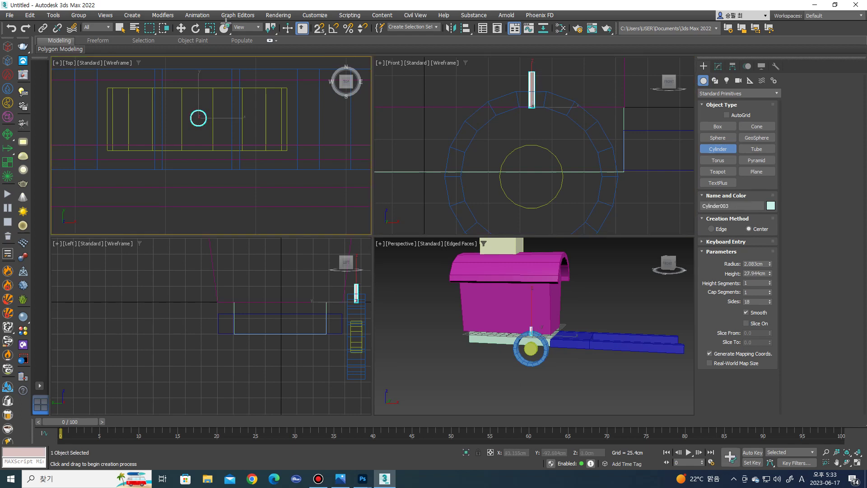
middle_click_drag(561, 115, 518, 93)
key("w")
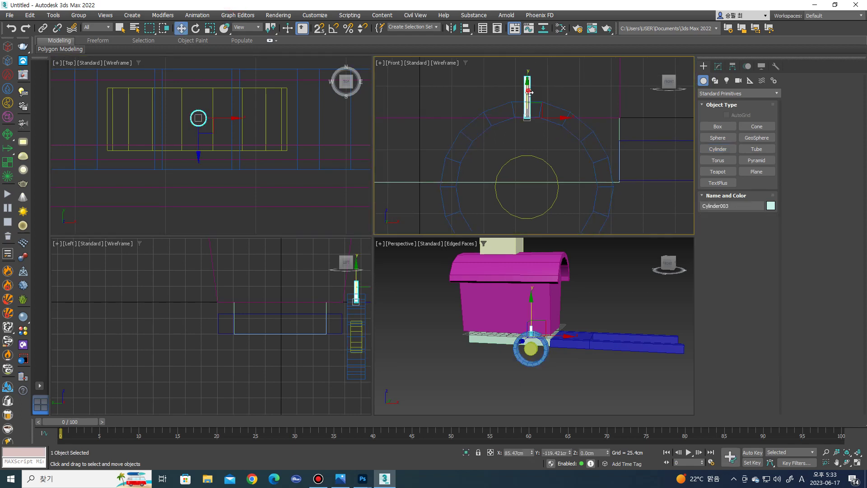
left_click_drag(529, 92, 532, 127)
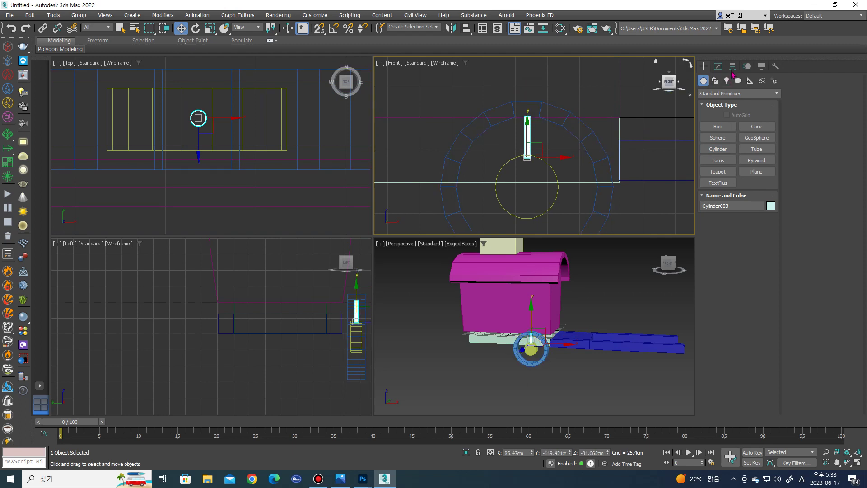
Align the spoke's pivot to the yellow hub's centre.
left_click(732, 67)
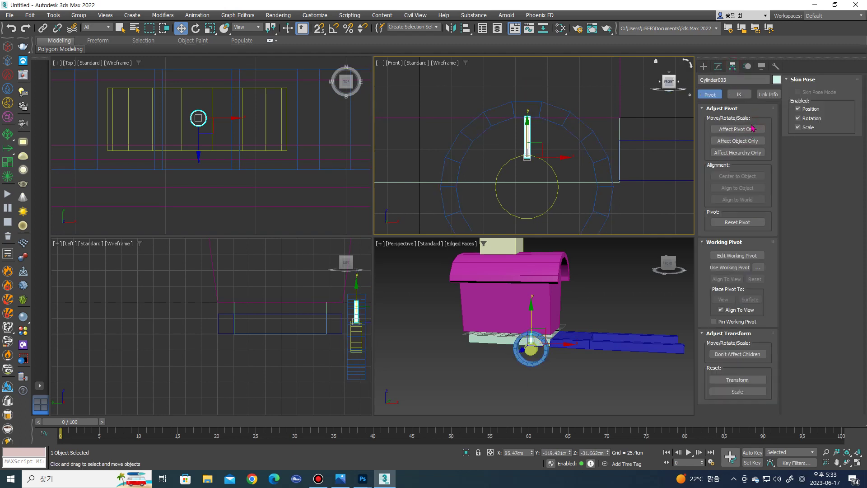
left_click(750, 129)
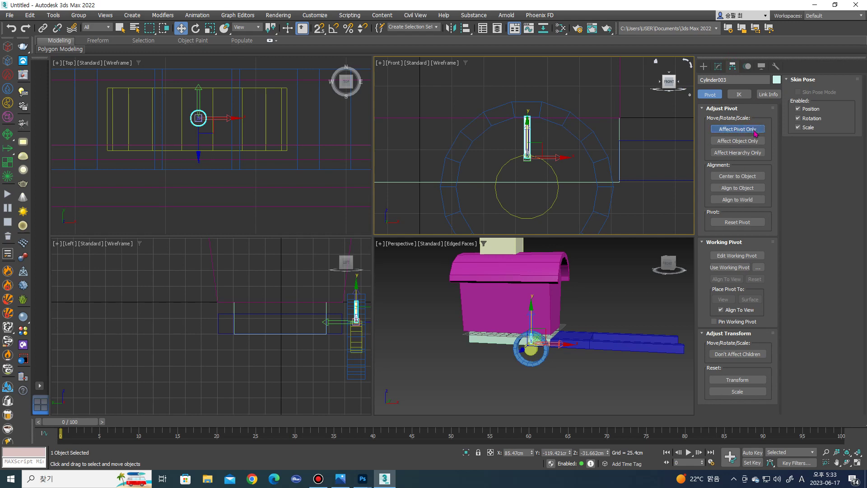
left_click(469, 35)
scroll(529, 343, "up", 3)
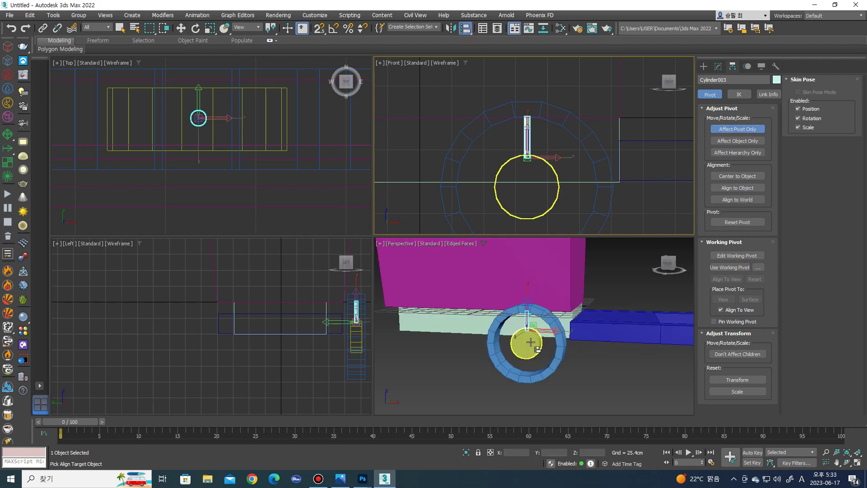
left_click(526, 343)
left_click(436, 313)
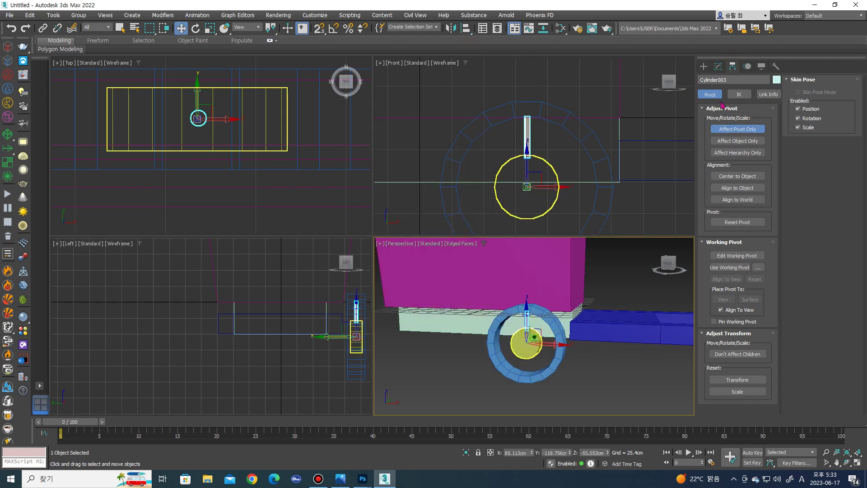
left_click(737, 129)
mouse_move(501, 157)
middle_mouse_down()
mouse_move(540, 142)
mouse_move(585, 150)
middle_mouse_up()
Shift-rotate the spoke 30° around the hub to make 11 copies.
key("e")
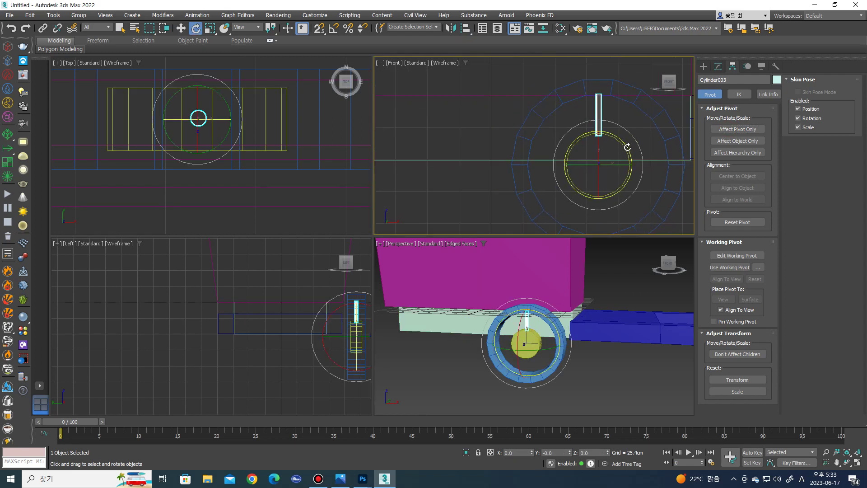
left_click_drag(627, 147, 605, 136, "shift")
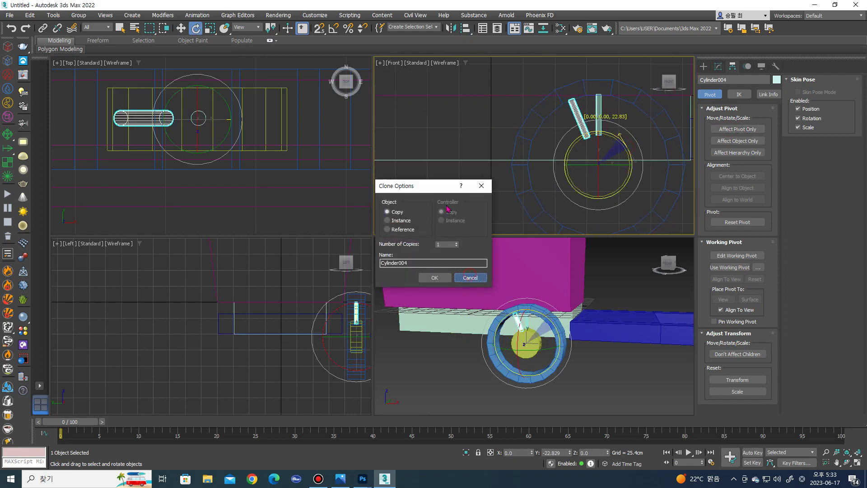
key("Escape")
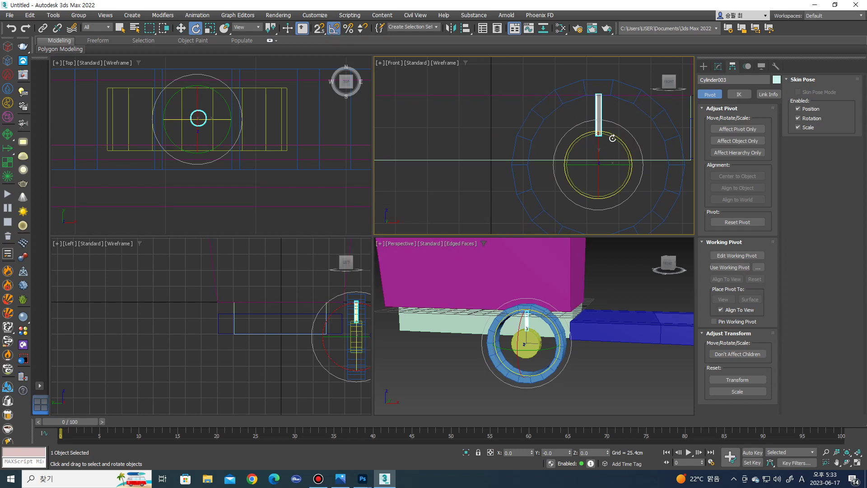
left_click_drag(616, 138, 612, 133, "shift")
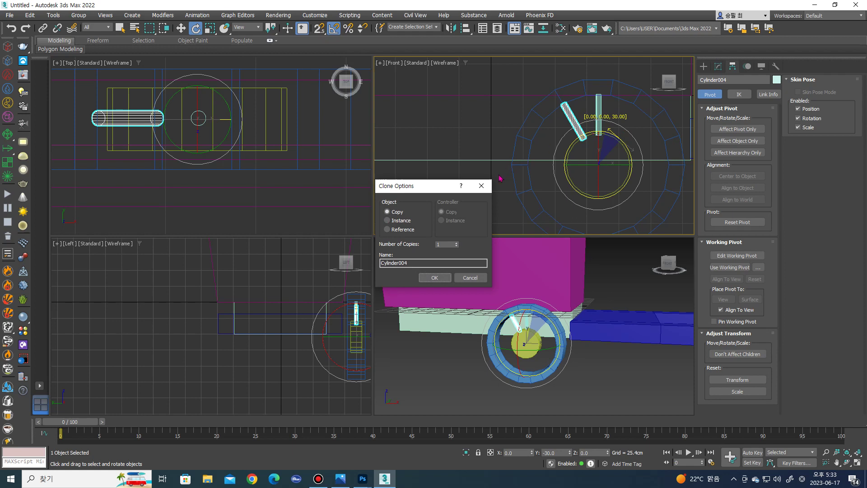
type("1")
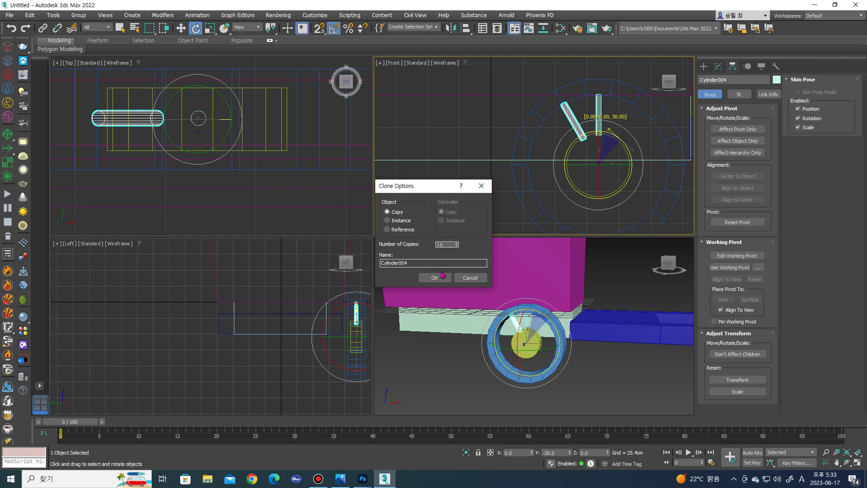
left_click(434, 277)
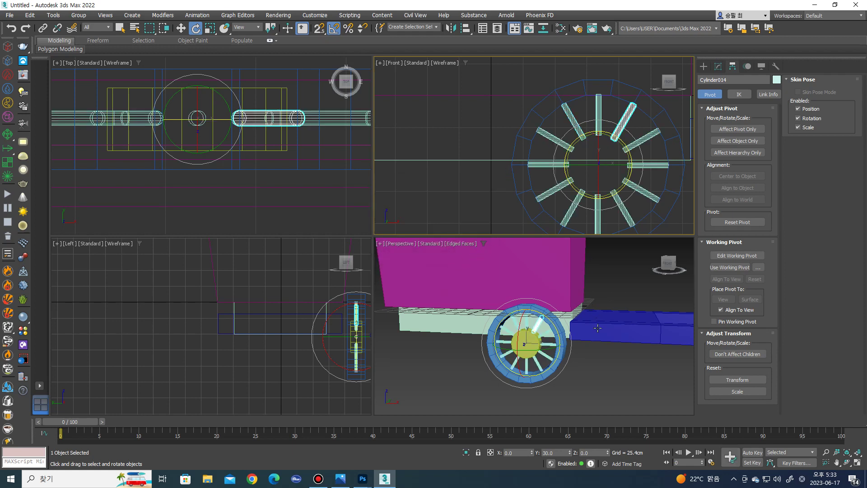
Inspect the spokes, undo the 11 clones, and rotate a new spoke copy 40° instead.
mouse_move(597, 328)
middle_mouse_down("alt")
mouse_move(560, 360)
mouse_move(586, 343)
middle_mouse_up("alt")
left_click(559, 360)
middle_click_drag(575, 156, 575, 168)
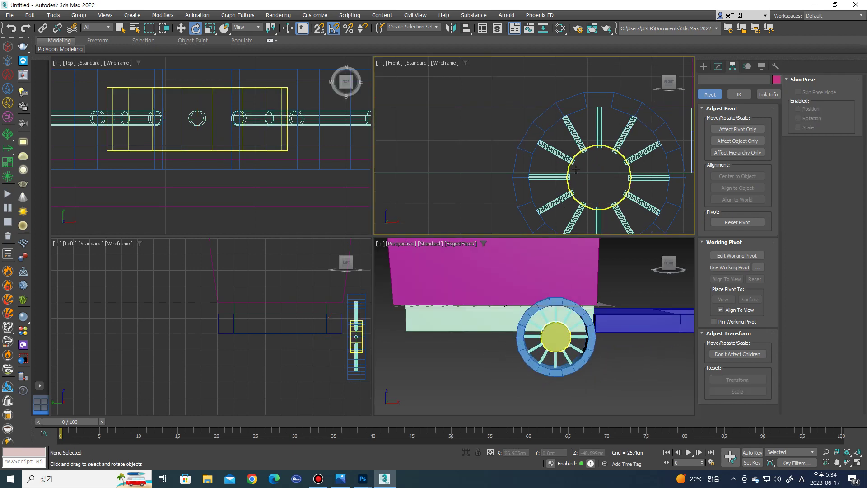
scroll(575, 168, "up", 2)
key("ctrl+z")
key("ctrl+z")
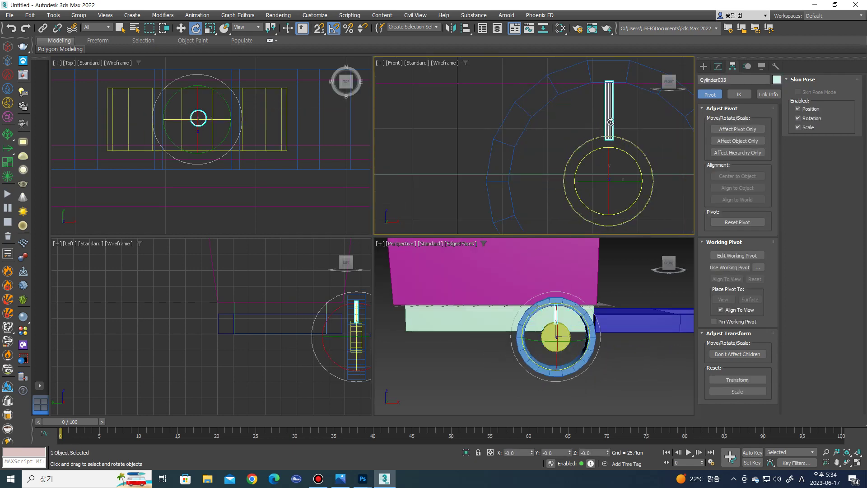
scroll(621, 145, "down", 2)
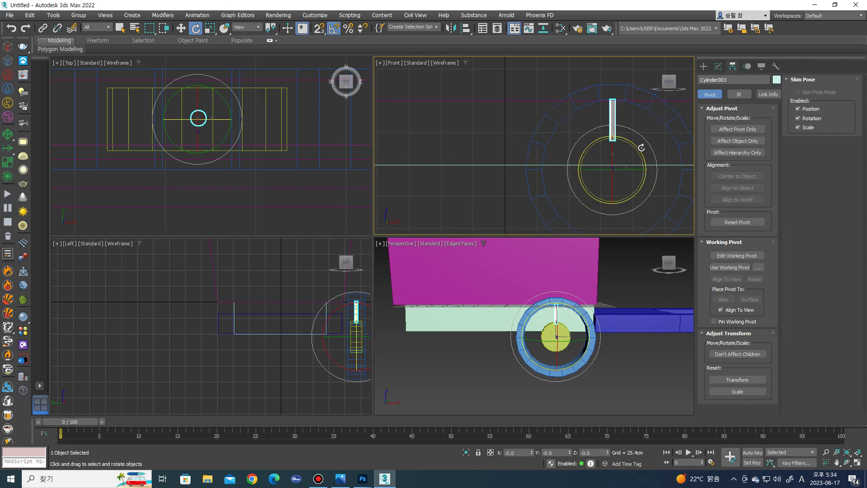
mouse_move(640, 147)
left_mouse_down("shift")
mouse_move(625, 136)
mouse_move(613, 144)
left_mouse_up("shift")
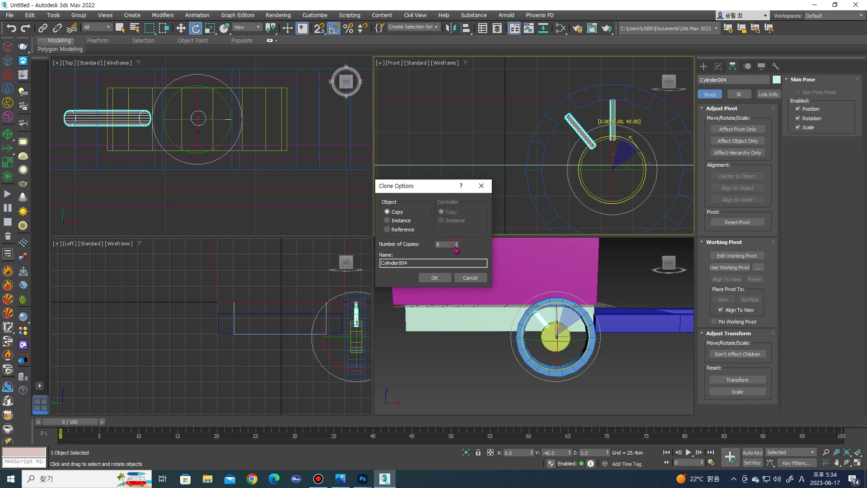
Accept the spoke copies at 40° intervals around the hub, then orbit and pan to inspect the wheel.
left_click(438, 276)
left_click(632, 371)
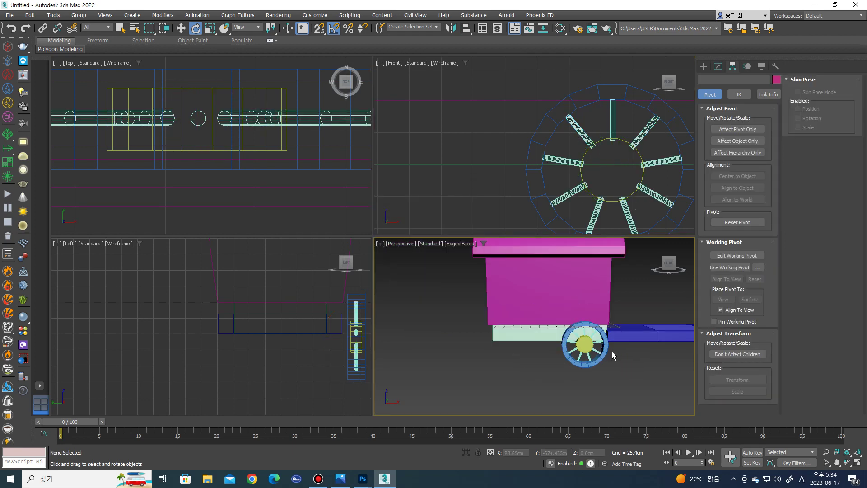
middle_click_drag(611, 352, 578, 267, "alt")
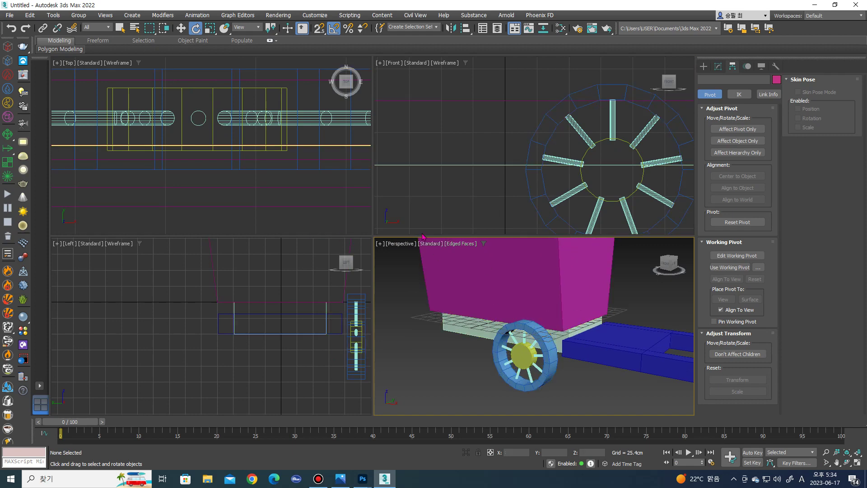
scroll(468, 188, "down", 2)
scroll(252, 158, "down", 3)
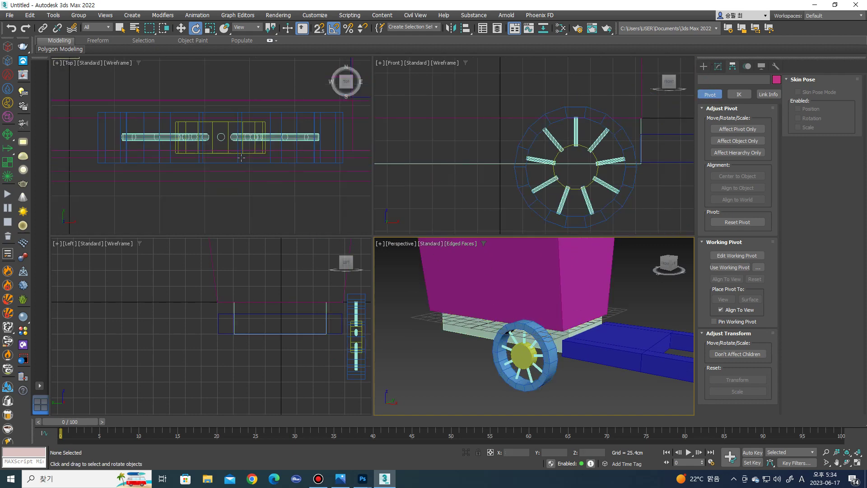
scroll(267, 161, "down", 4)
scroll(282, 155, "down", 2)
scroll(540, 354, "up", 3)
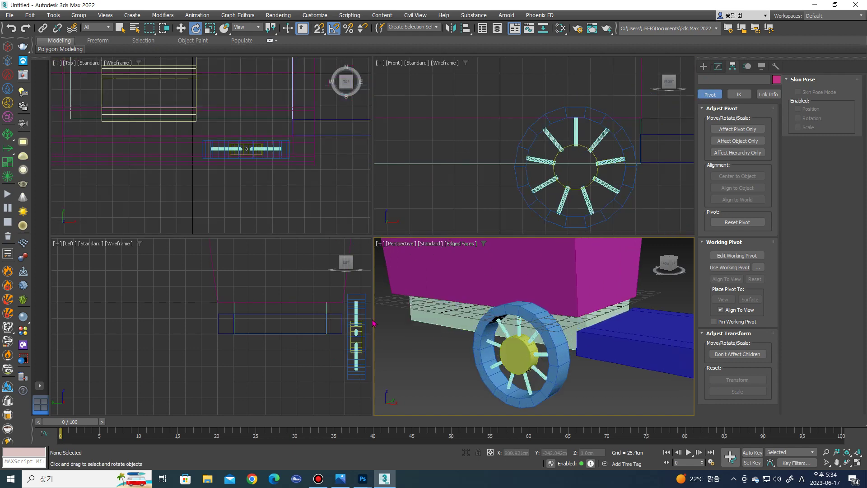
middle_click_drag(322, 323, 279, 324)
Select the whole spoked wheel and scale it down slightly in the Front view.
left_click_drag(304, 293, 303, 291)
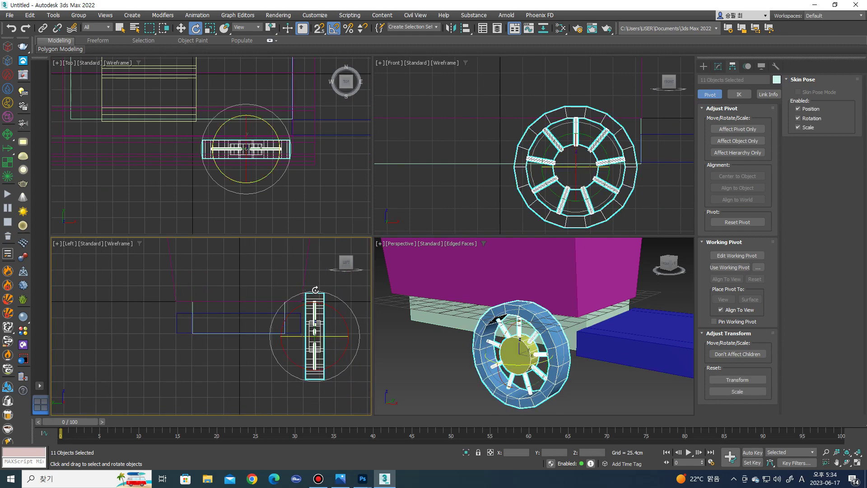
scroll(629, 179, "down", 3)
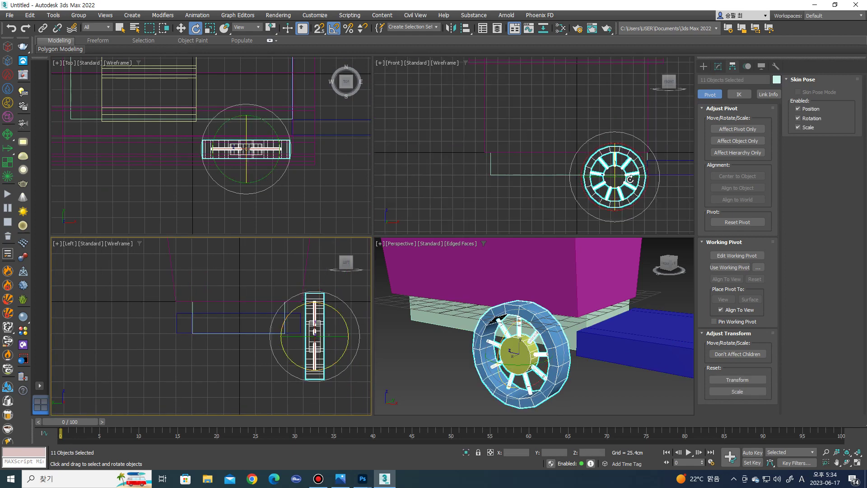
right_click(630, 180)
key("w")
scroll(587, 167, "up", 2)
scroll(533, 145, "up", 2)
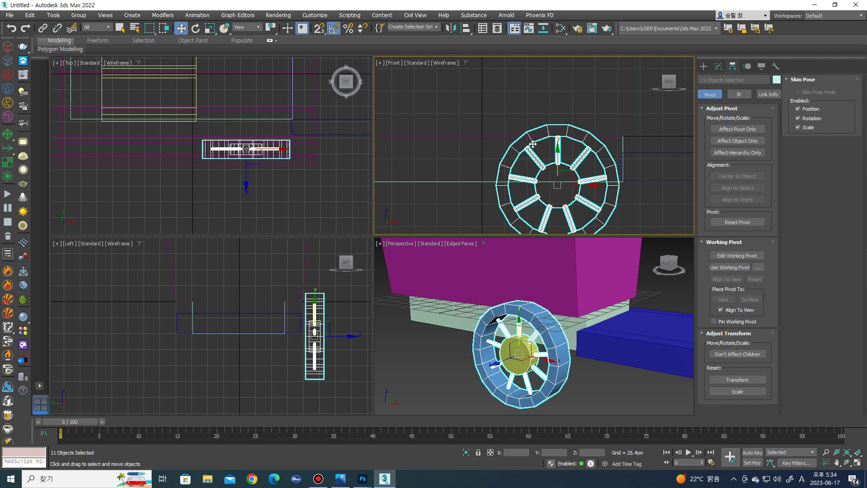
key("r")
left_click_drag(572, 169, 591, 185)
Shift-drag a copy of the wheel to the left as a second wheel on the same side.
key("w")
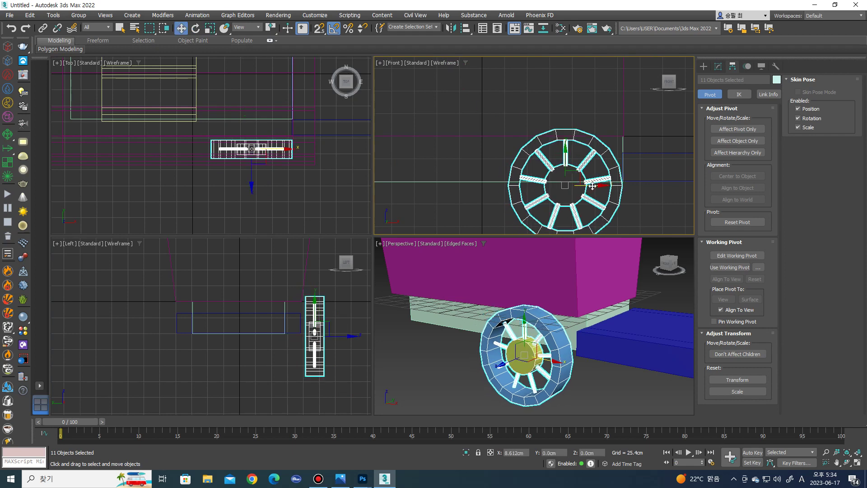
scroll(592, 186, "down", 3)
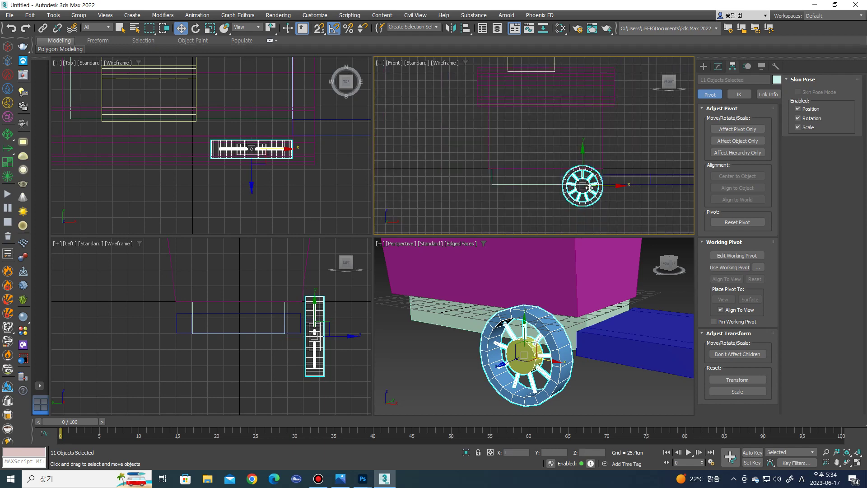
left_click_drag(592, 186, 502, 180, "shift")
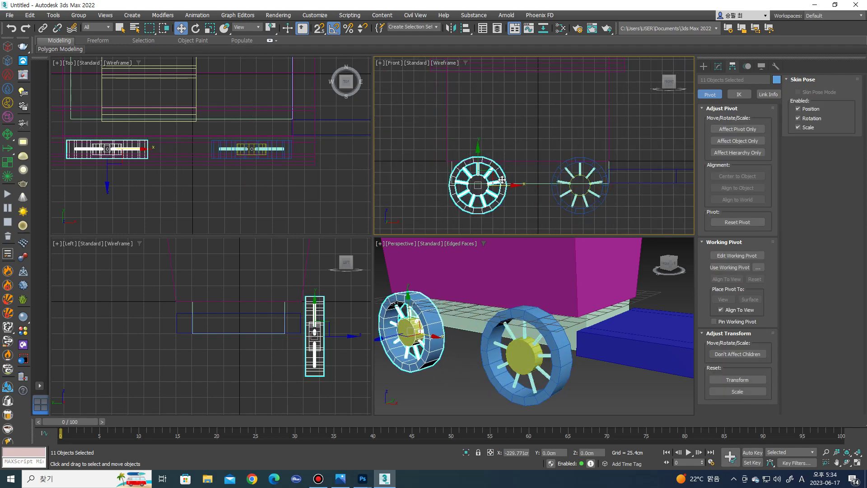
left_click_drag(502, 179, 502, 179)
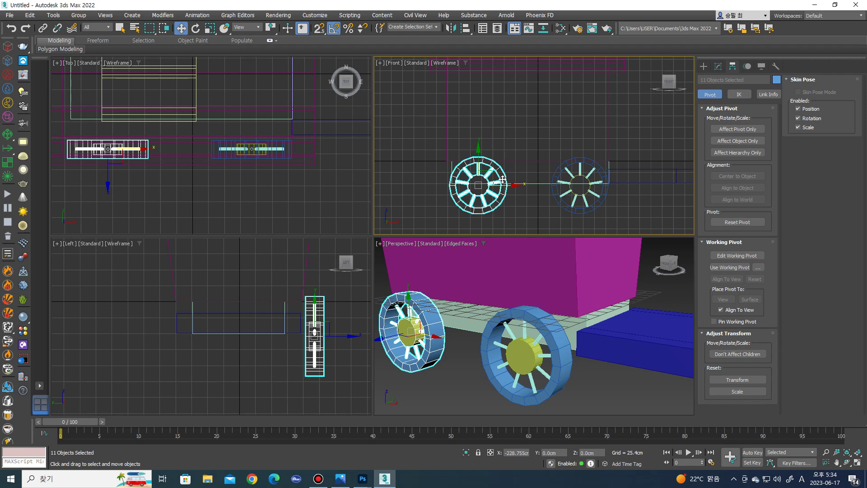
left_click_drag(502, 180, 500, 179, "shift")
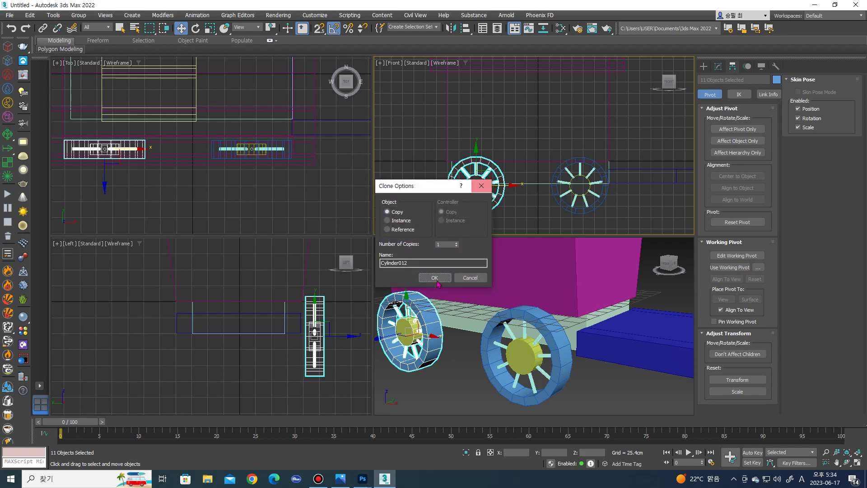
left_click(444, 267)
left_click(440, 277)
left_click(469, 325)
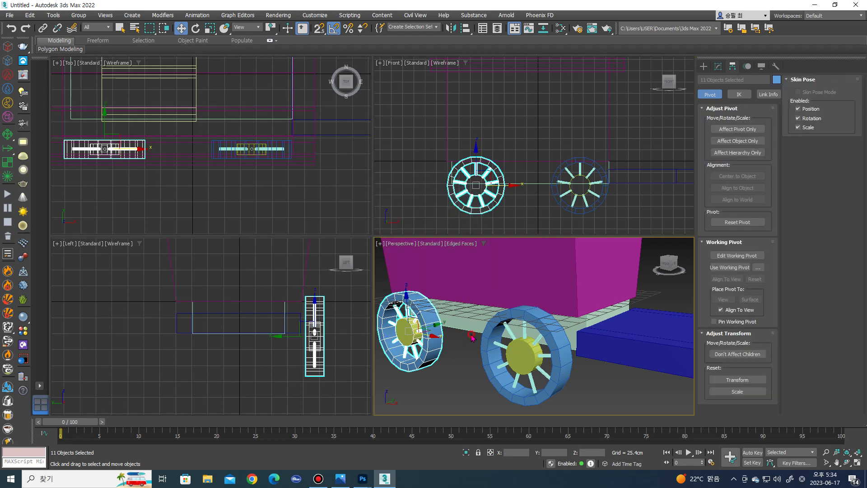
key("ctrl+d")
scroll(571, 207, "down", 3)
Select both spoked wheels, excluding the floor panel from the selection.
scroll(237, 183, "down", 3)
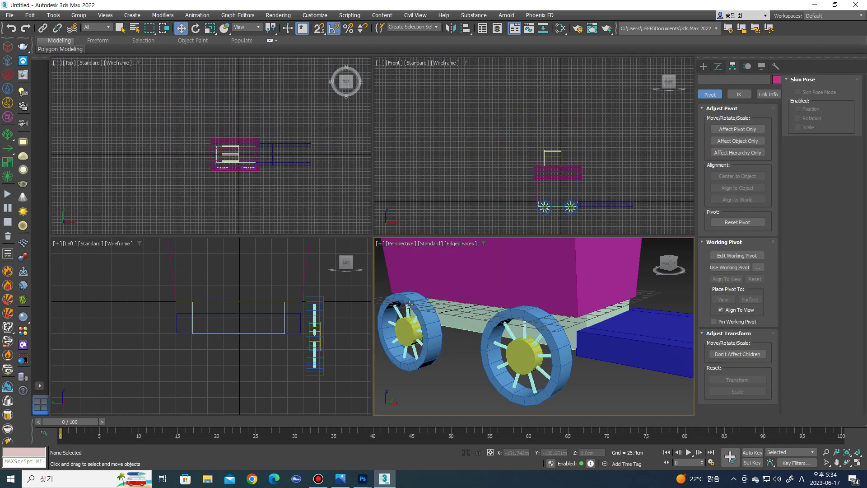
middle_click_drag(496, 325, 533, 316, "alt")
middle_click_drag(335, 306, 324, 313)
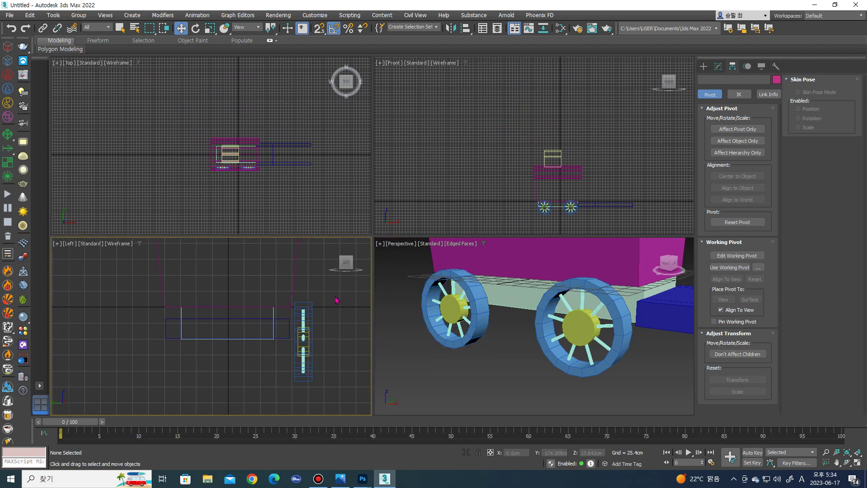
scroll(492, 310, "down", 10)
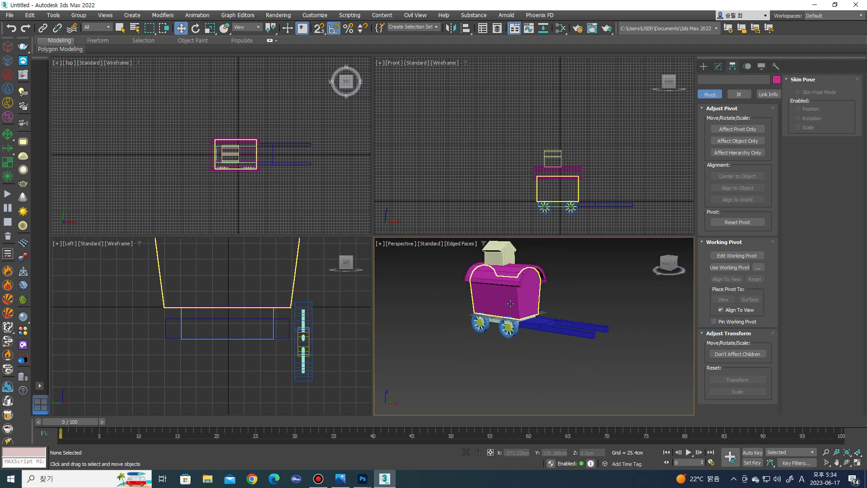
scroll(492, 316, "down", 2)
scroll(492, 323, "down", 2)
scroll(492, 330, "down", 1)
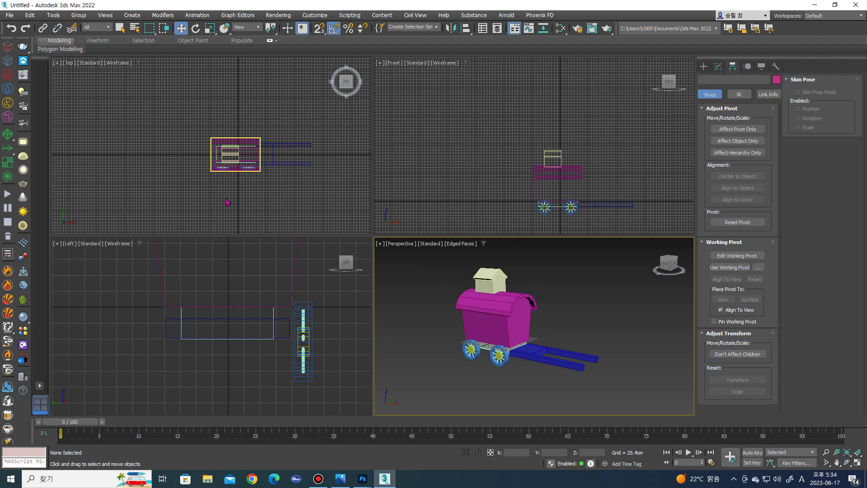
middle_click_drag(246, 188, 262, 208)
scroll(532, 210, "up", 2)
scroll(533, 211, "up", 3)
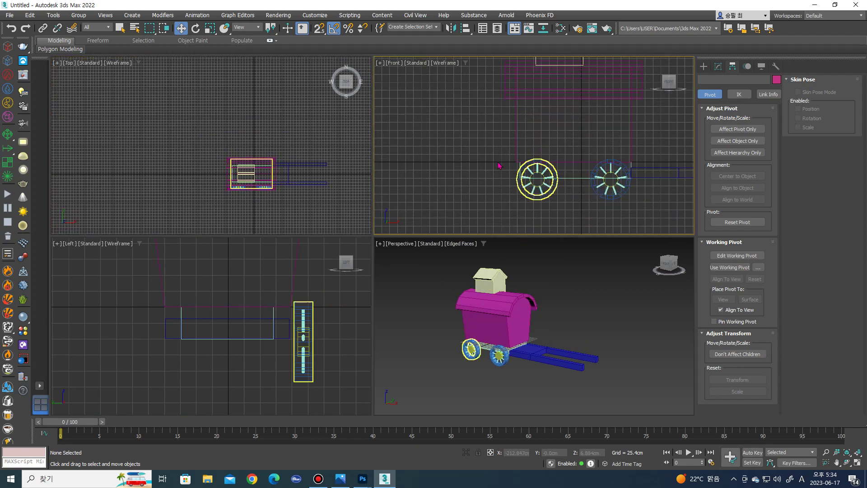
left_click_drag(491, 158, 625, 214)
scroll(472, 361, "up", 4)
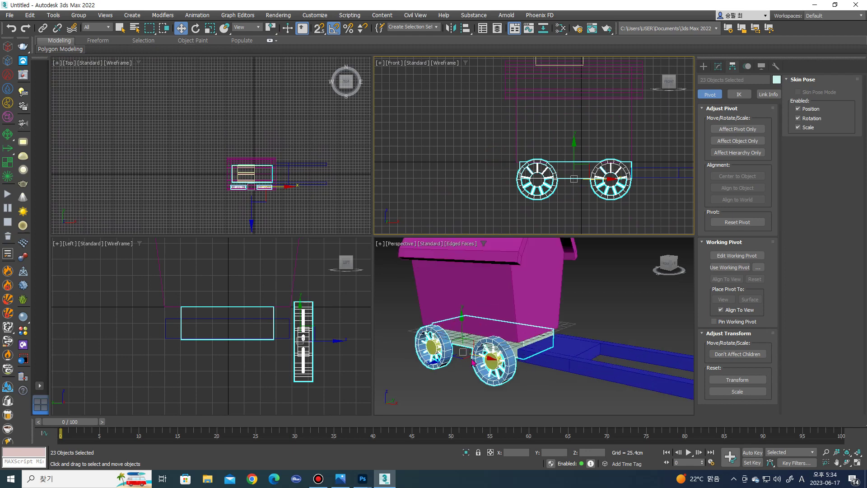
left_click(464, 339, "alt")
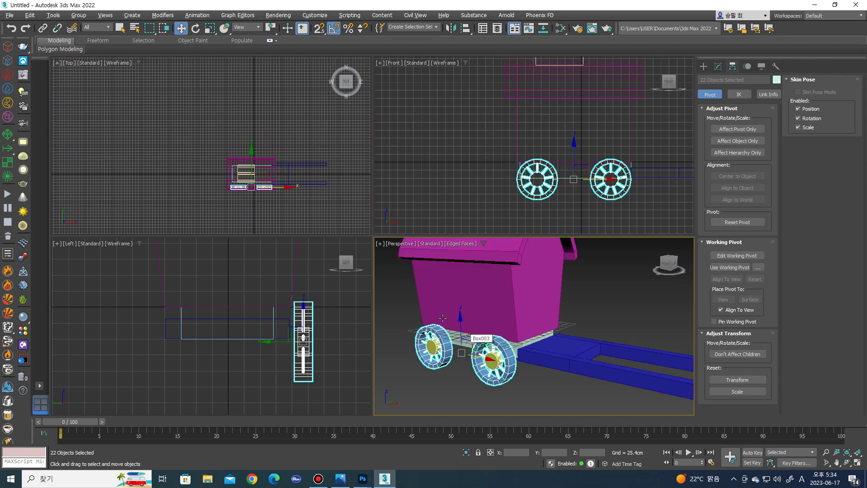
Group the selected wheels under the name Group001.
left_click(79, 15)
left_click(259, 100)
left_click(90, 15)
left_click(84, 22)
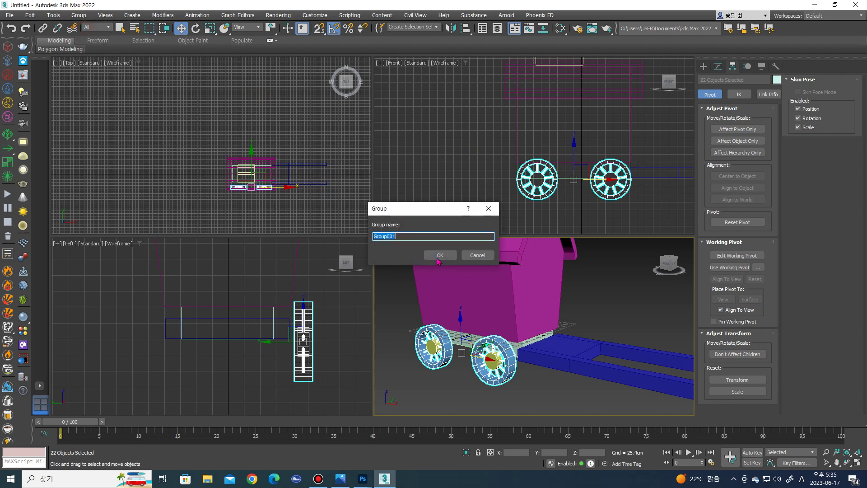
left_click(440, 255)
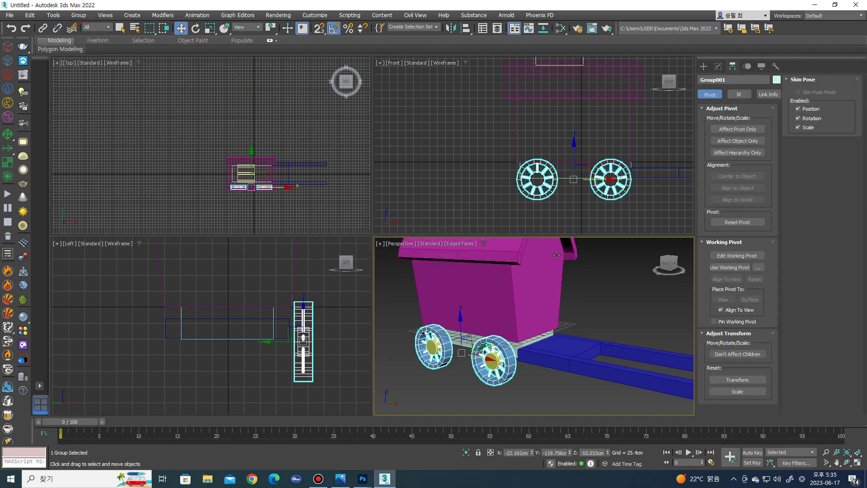
left_click(545, 325)
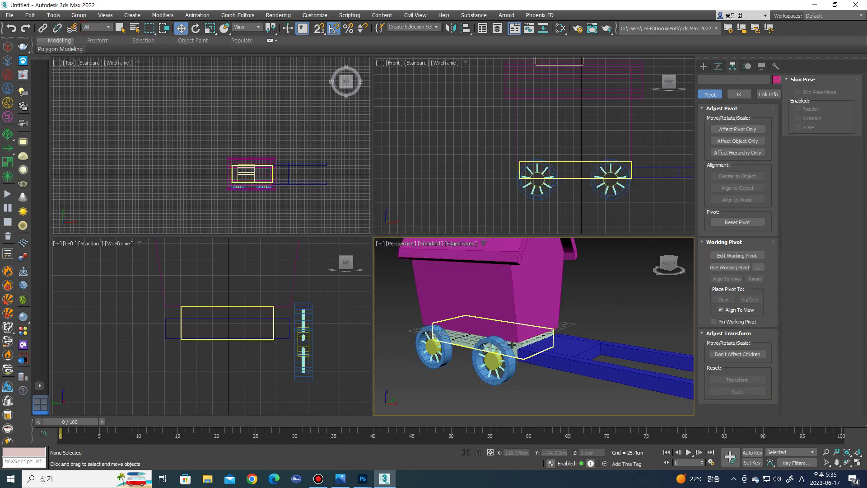
Align the wheel group's pivot to the floor panel Box003's pivot.
left_click(734, 131)
middle_click_drag(467, 348, 460, 370, "alt")
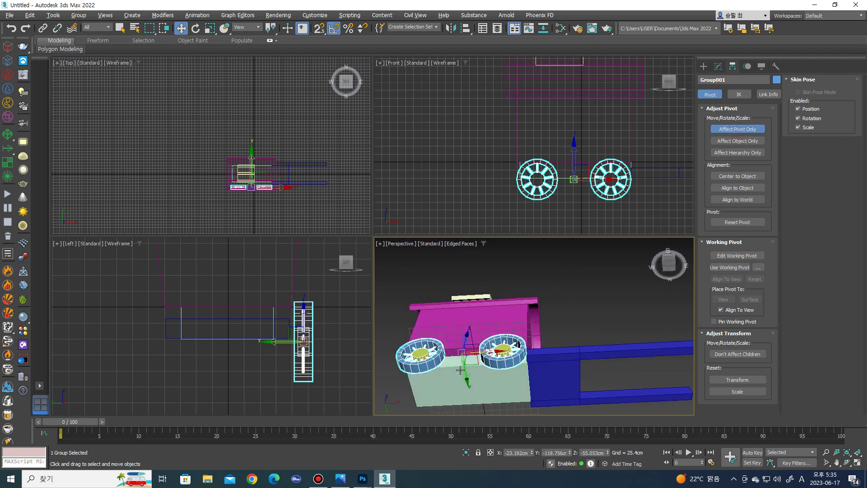
left_click(460, 370)
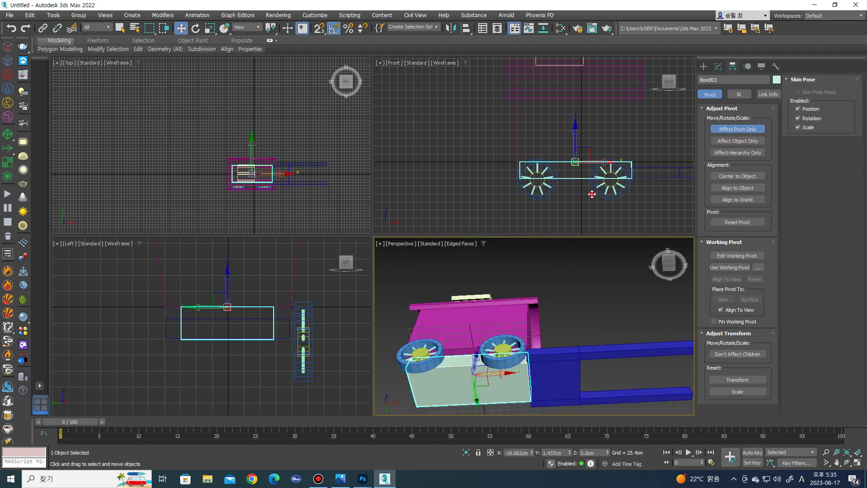
left_click(592, 194)
left_click(464, 28)
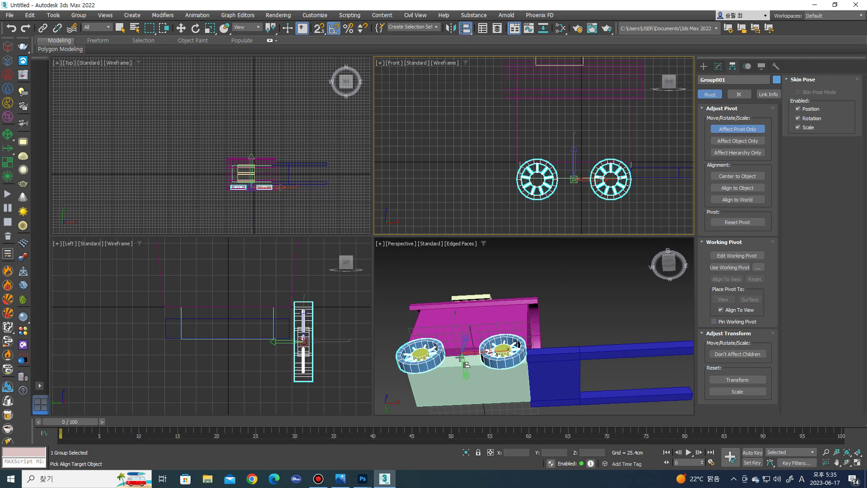
left_click(452, 373)
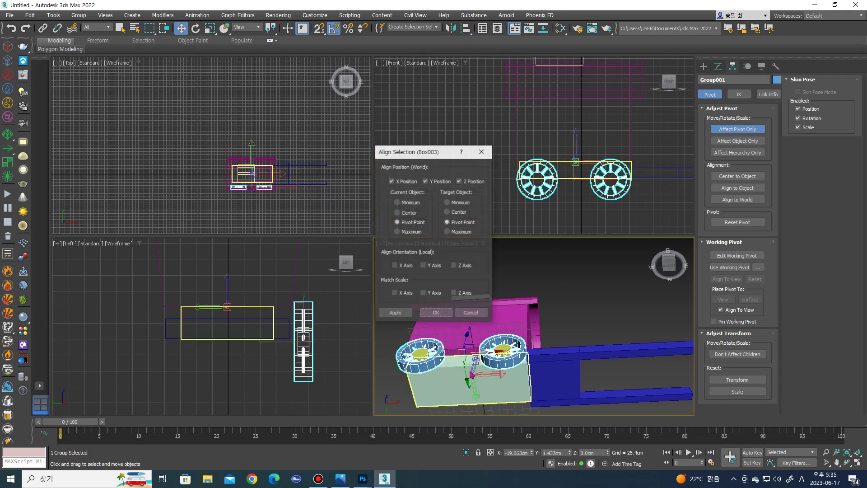
left_click(436, 312)
middle_click_drag(520, 325, 564, 316, "alt")
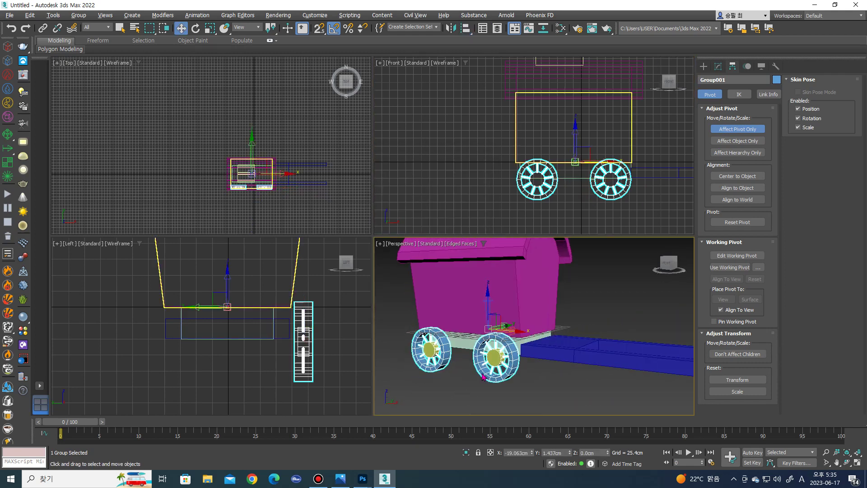
left_click(752, 134)
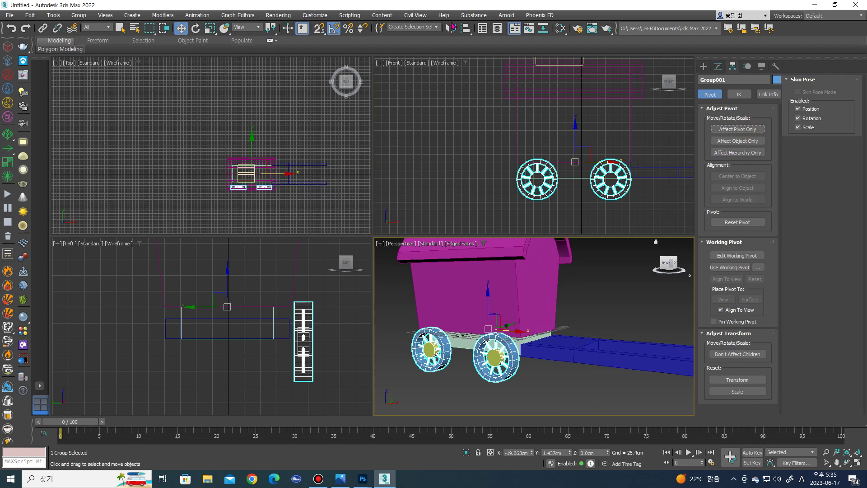
Mirror the wheel group across the Y axis as a copy to the wagon's opposite side.
left_click(452, 29)
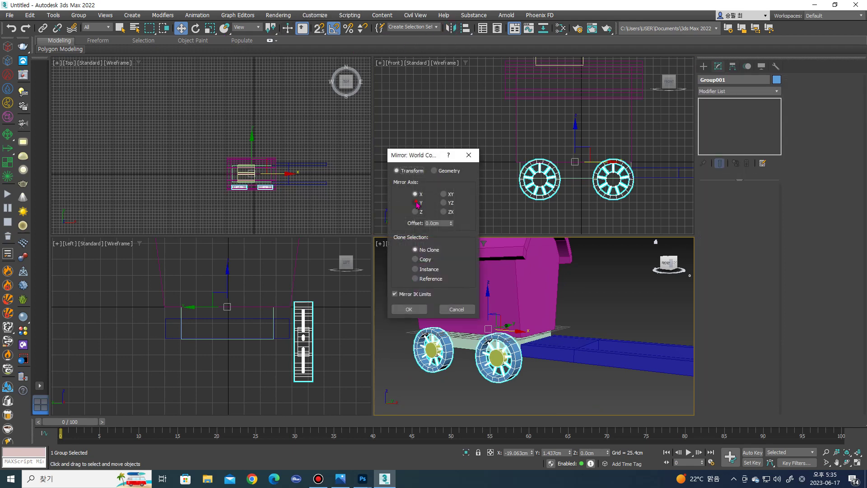
left_click(416, 203)
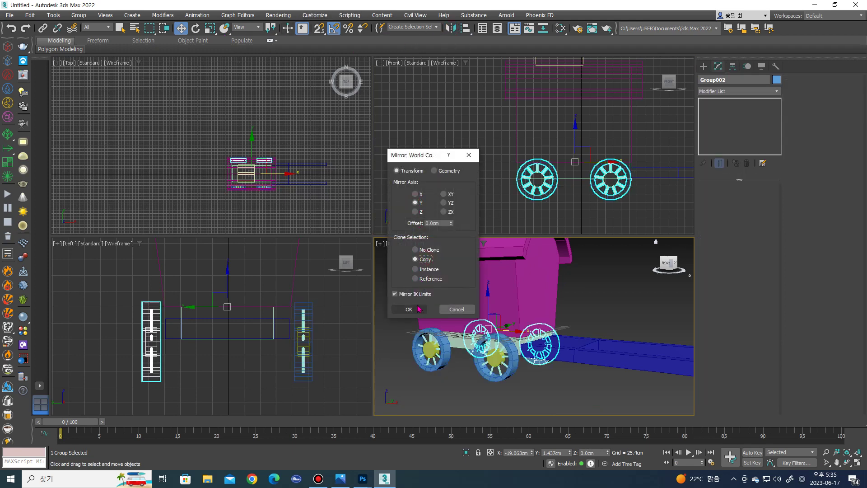
left_click(408, 309)
middle_click_drag(547, 330, 519, 343, "alt")
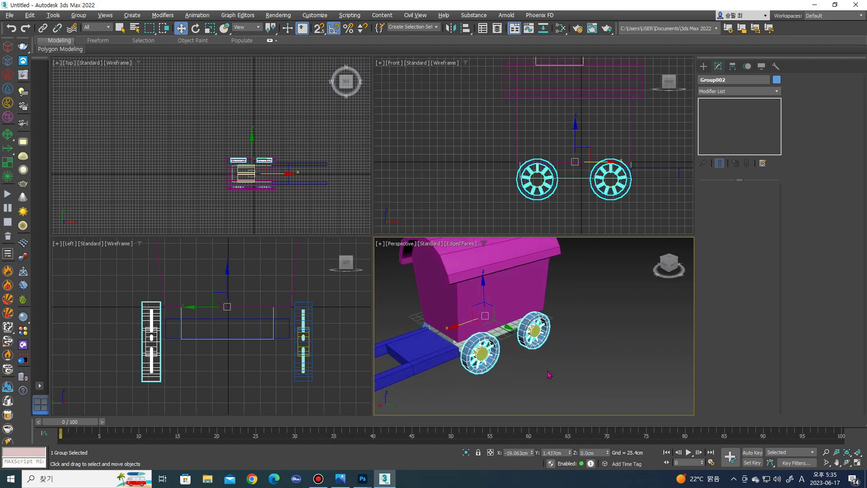
left_click(519, 389)
mouse_move(519, 388)
middle_mouse_down("alt")
mouse_move(501, 346)
mouse_move(543, 353)
mouse_move(539, 372)
middle_mouse_up("alt")
scroll(528, 350, "up", 3)
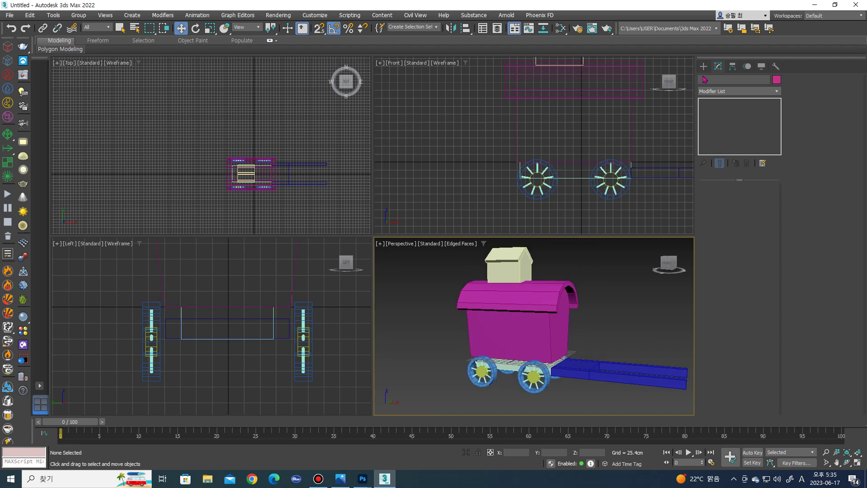
Draw a thin cylinder at the wheel hub in the Front view.
left_click(703, 66)
left_click(718, 149)
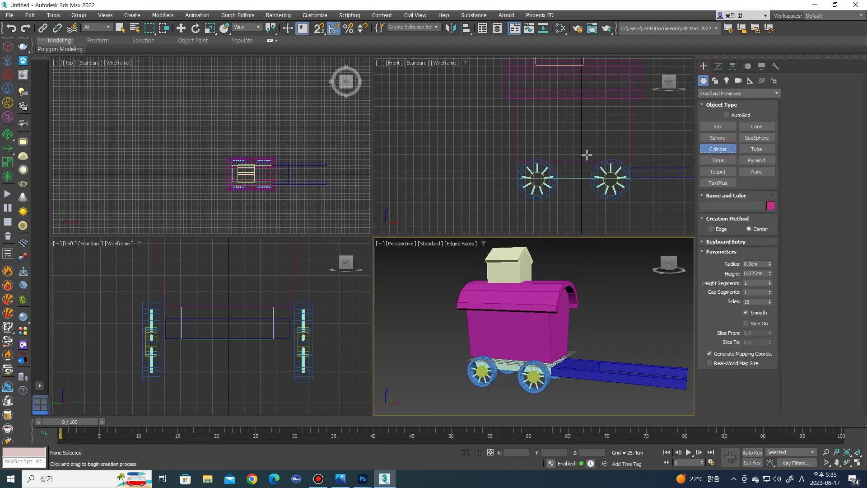
scroll(537, 181, "up", 2)
scroll(519, 176, "up", 3)
scroll(503, 177, "up", 2)
scroll(501, 176, "up", 3)
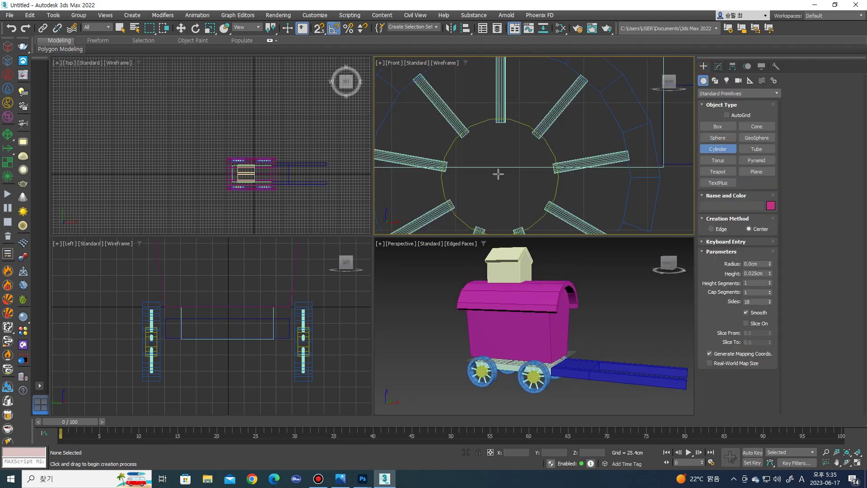
left_click_drag(501, 177, 505, 179)
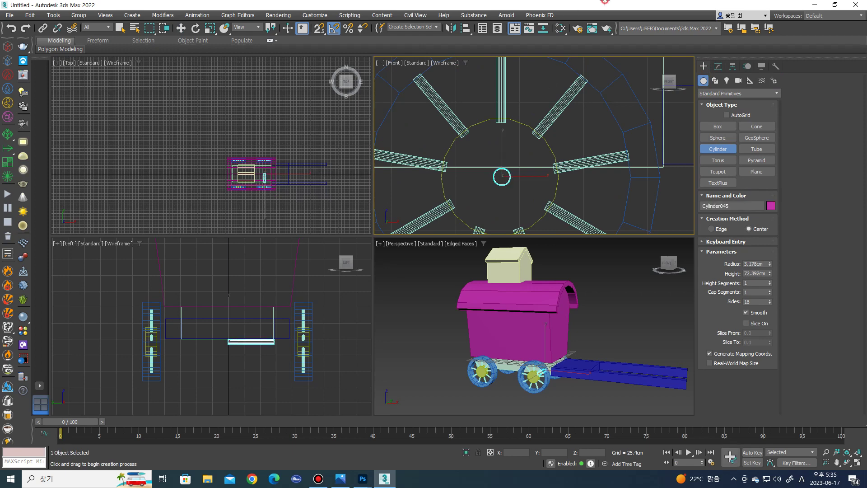
scroll(303, 306, "up", 2)
key("w")
Convert the cylinder to Editable Poly and stretch one end's vertices out to a wheel.
right_click(238, 335)
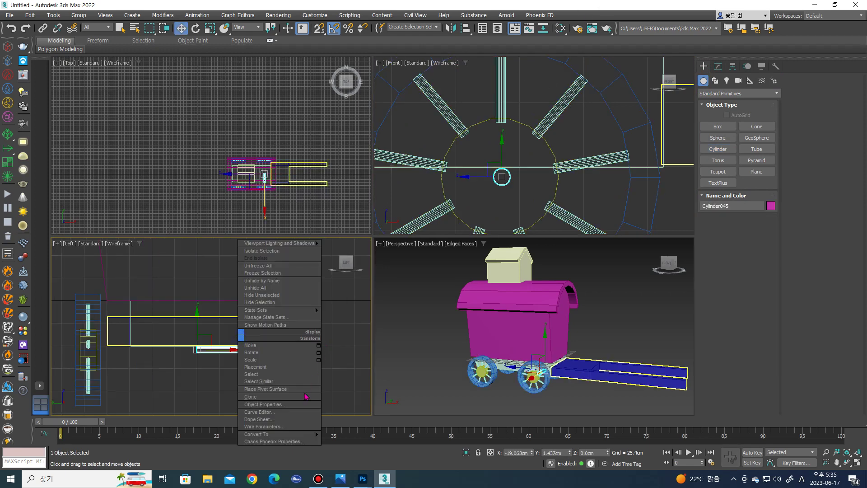
left_click(353, 442)
key("1")
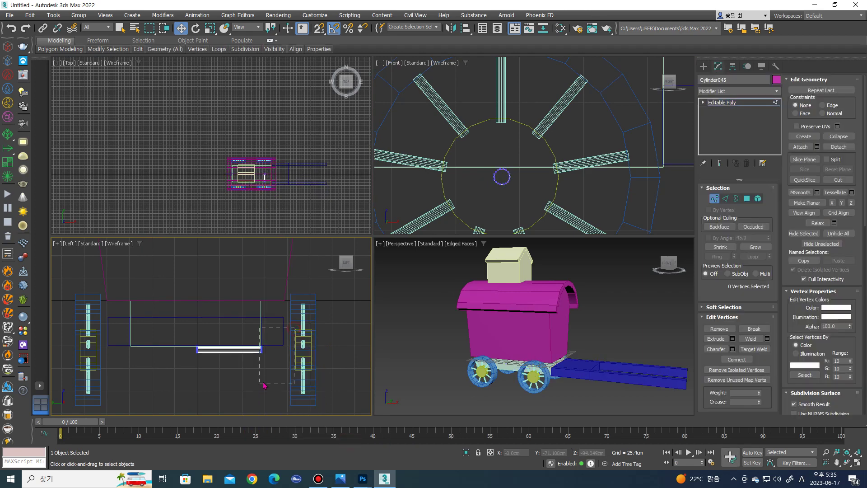
left_click_drag(292, 350, 347, 354)
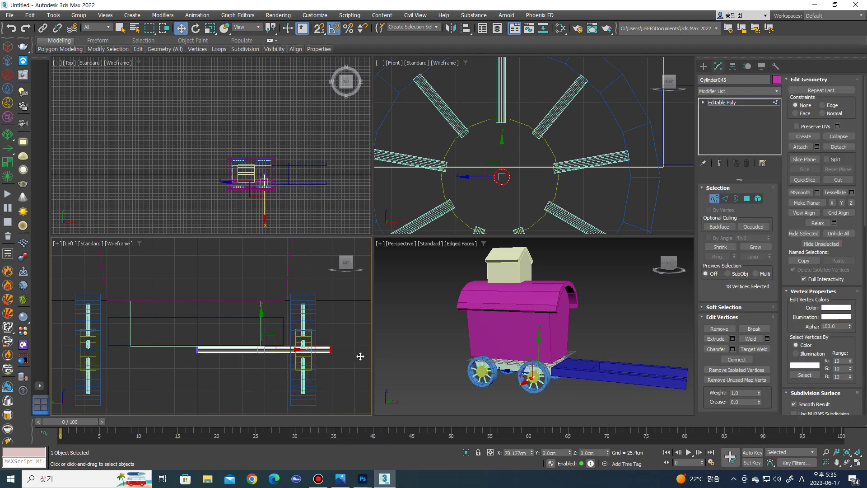
scroll(533, 377, "up", 5)
scroll(533, 377, "down", 1)
middle_click_drag(273, 329, 247, 316)
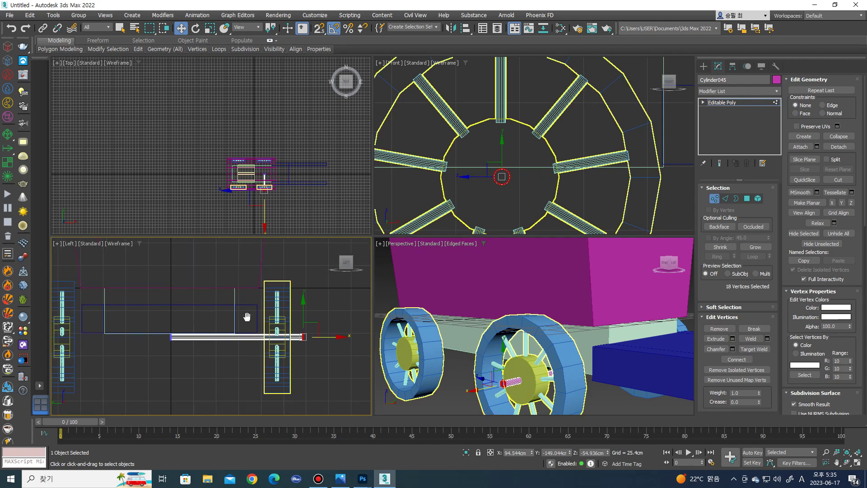
scroll(293, 328, "up", 2)
scroll(312, 336, "up", 3)
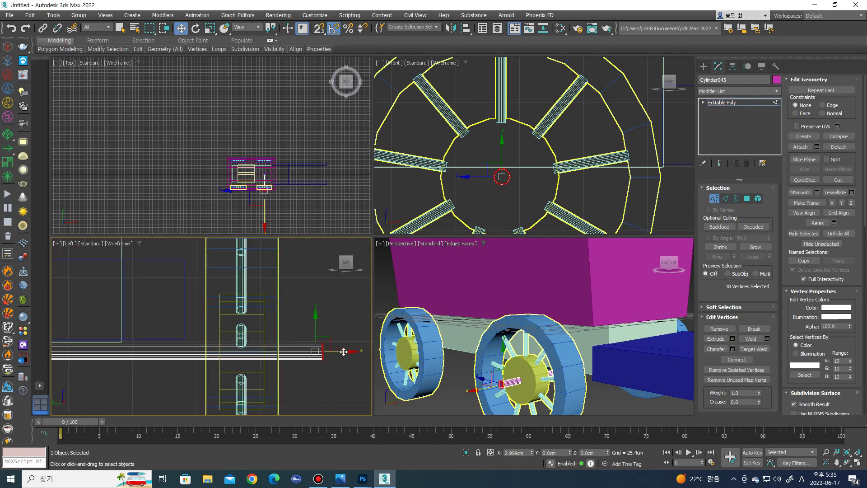
scroll(271, 329, "down", 4)
Stretch the axle's other end vertices out to the opposite wheel, then maximize the Perspective view.
left_click_drag(207, 356, 208, 357)
middle_click_drag(228, 340, 265, 341)
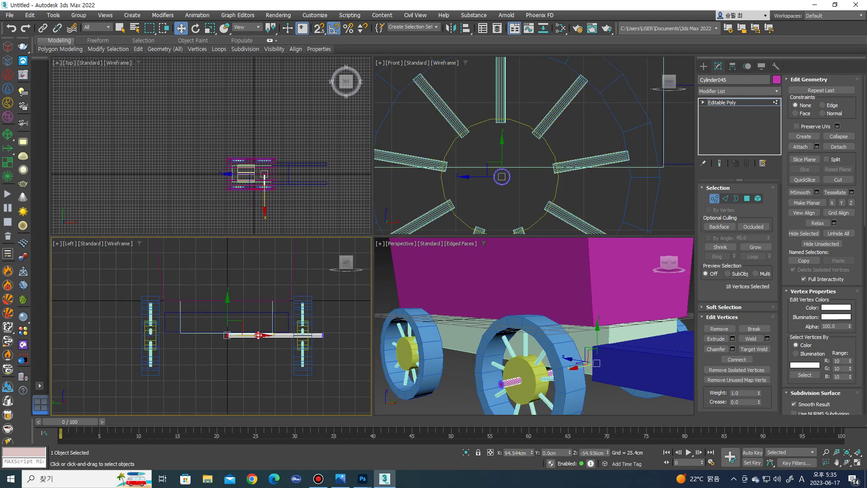
left_click_drag(258, 335, 184, 329)
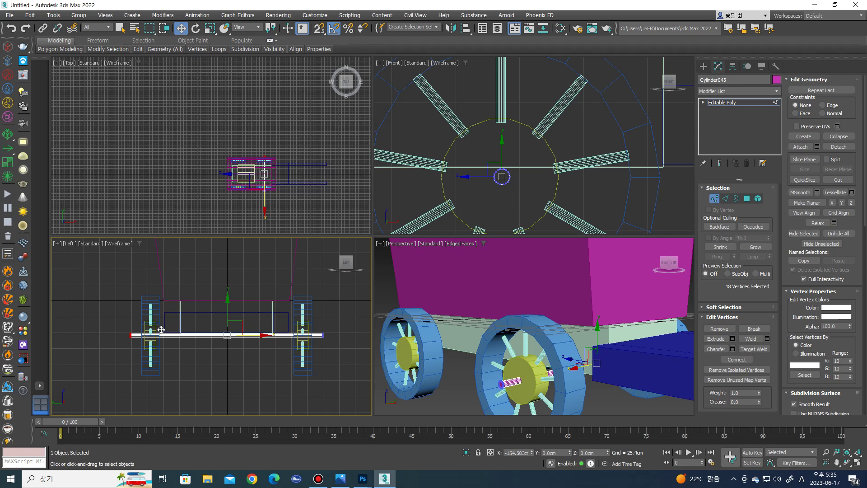
scroll(533, 343, "down", 3)
middle_click_drag(532, 343, 600, 330, "alt")
left_click(703, 66)
middle_click_drag(601, 388, 583, 384, "alt")
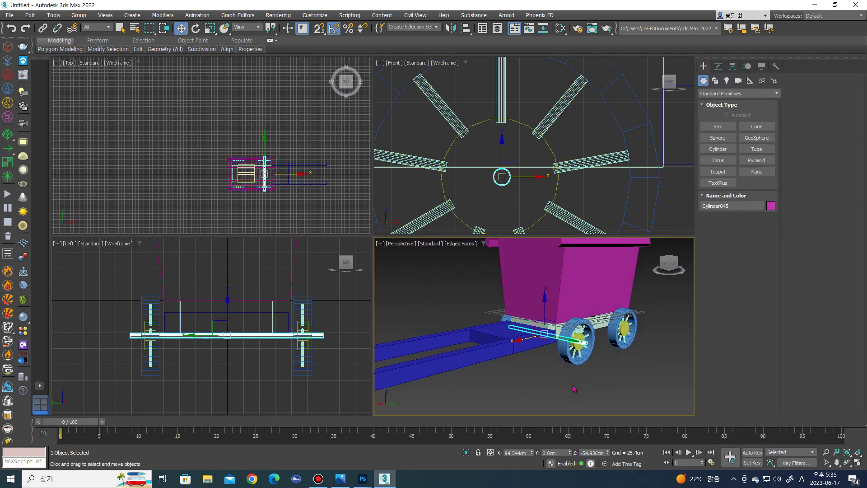
left_click(857, 462)
scroll(500, 258, "up", 5)
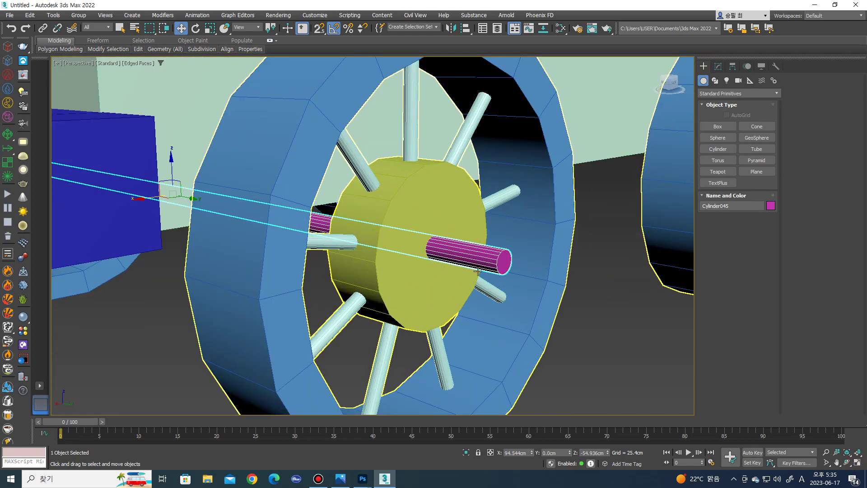
Select both axle end-cap polygons in Polygon mode.
key("4")
left_click(501, 260)
key("z")
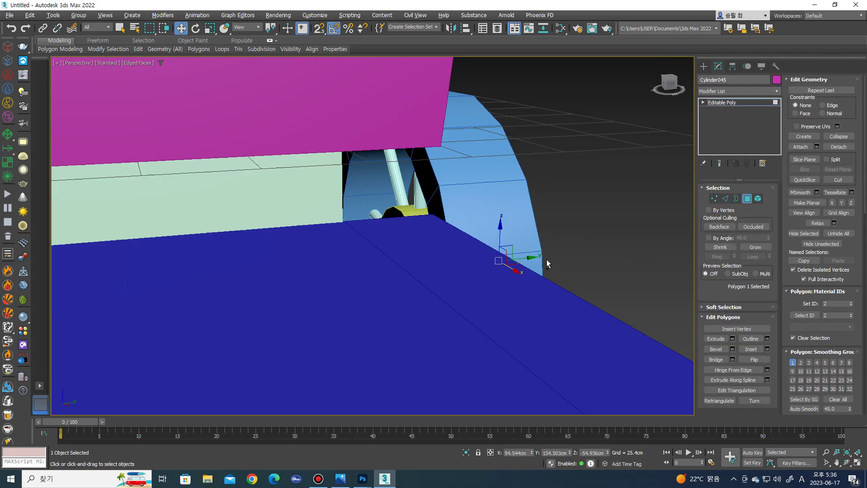
scroll(469, 261, "down", 10)
middle_click_drag(468, 262, 506, 297, "alt")
scroll(506, 298, "up", 6)
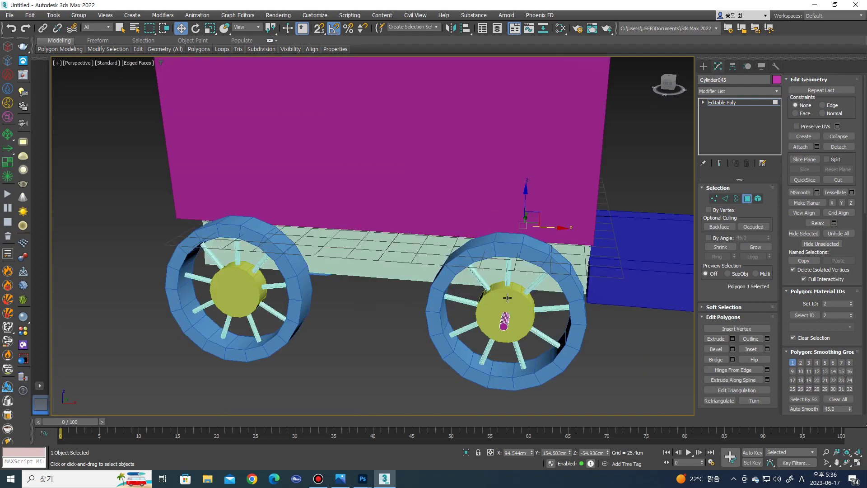
left_click(504, 328, "ctrl")
scroll(504, 329, "up", 5)
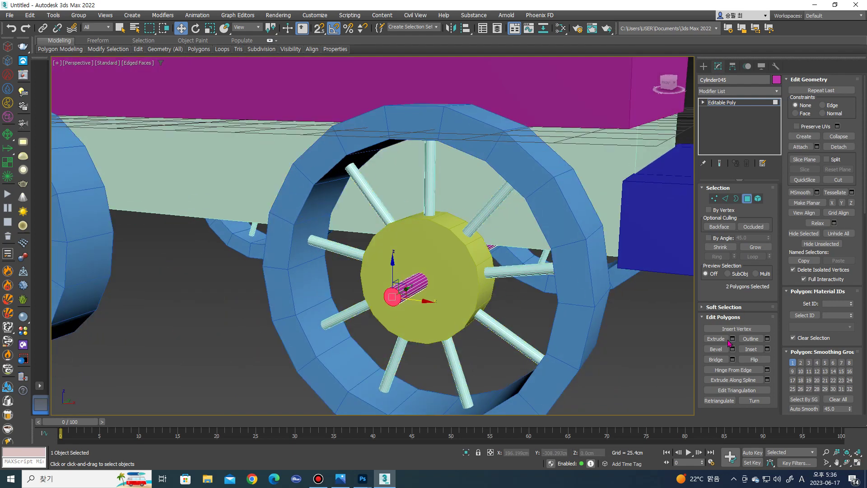
Bevel the end caps with Height 2.612cm and Outline -1.356cm, then deselect.
left_click(732, 348)
scroll(388, 271, "up", 3)
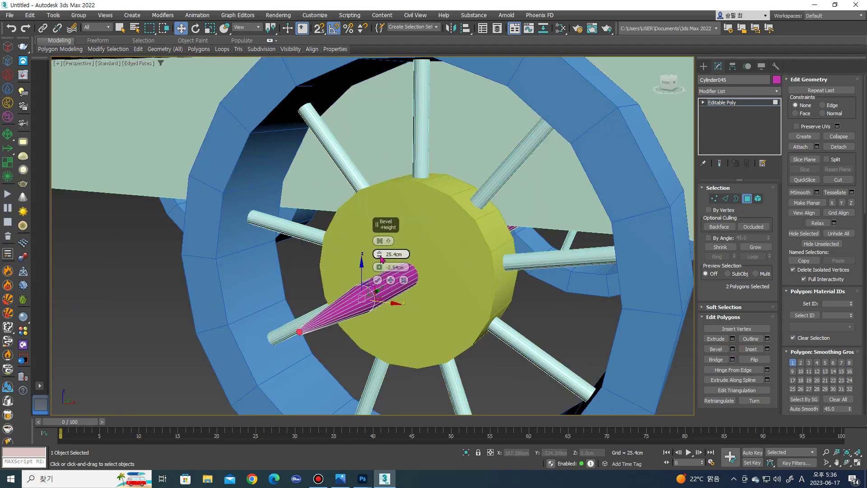
left_click_drag(382, 267, 379, 264)
scroll(381, 269, "up", 5)
scroll(322, 276, "down", 3)
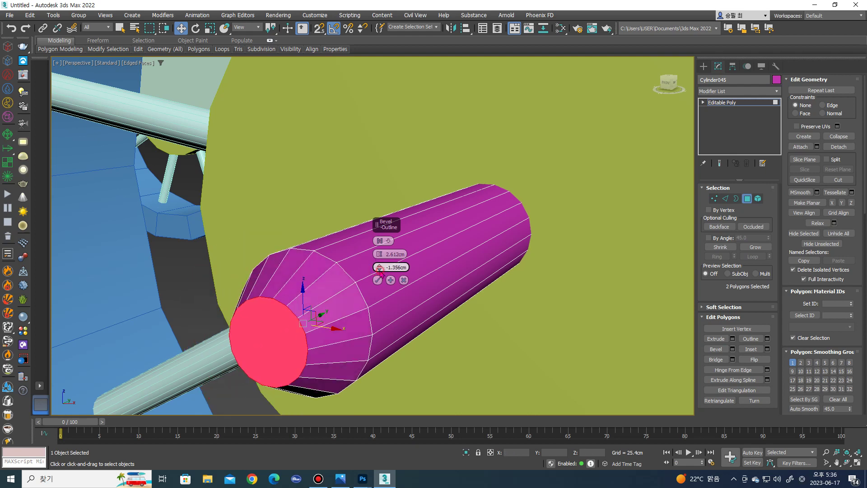
left_click(378, 280)
scroll(364, 282, "up", 5)
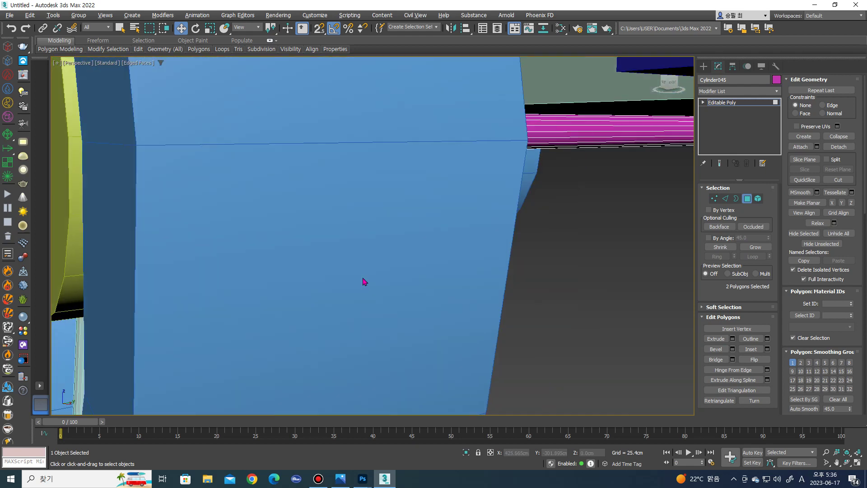
scroll(365, 282, "down", 5)
left_click(447, 293)
scroll(447, 292, "down", 3)
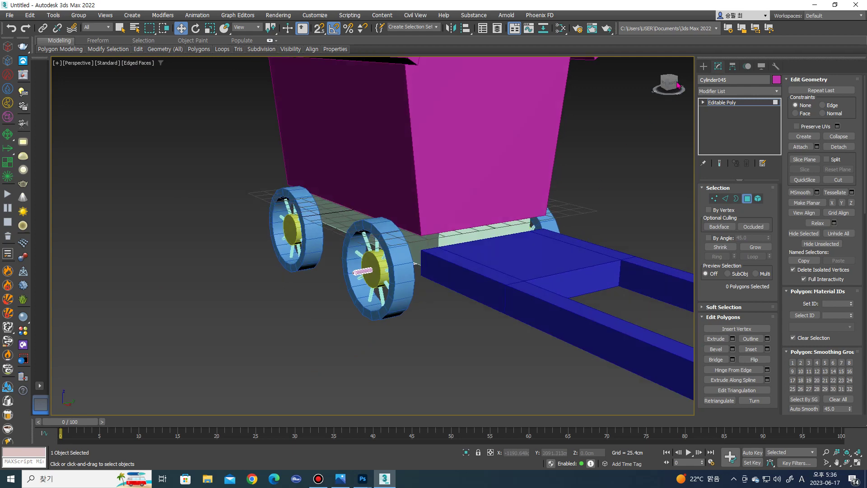
Align the axle to the wheel hub's pivot on Y Position only.
left_click(702, 66)
mouse_move(379, 334)
middle_mouse_down("alt")
mouse_move(406, 293)
mouse_move(441, 296)
mouse_move(407, 295)
middle_mouse_up("alt")
left_click(465, 28)
scroll(416, 288, "up", 2)
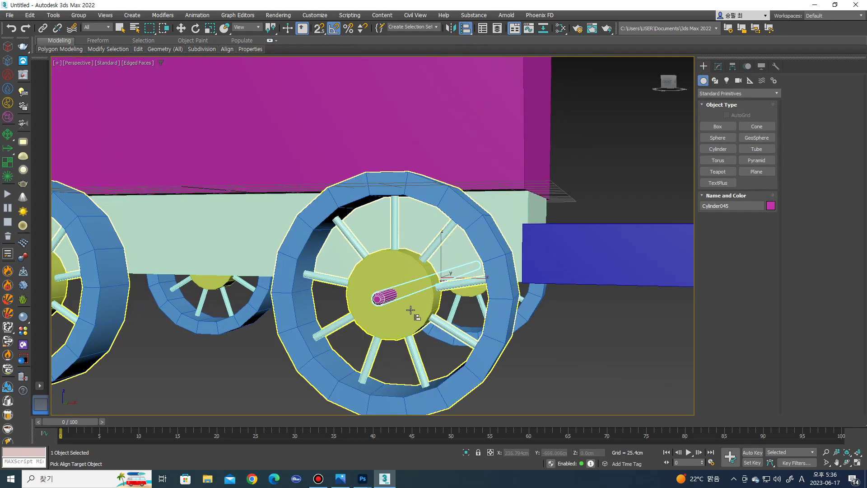
left_click(411, 310)
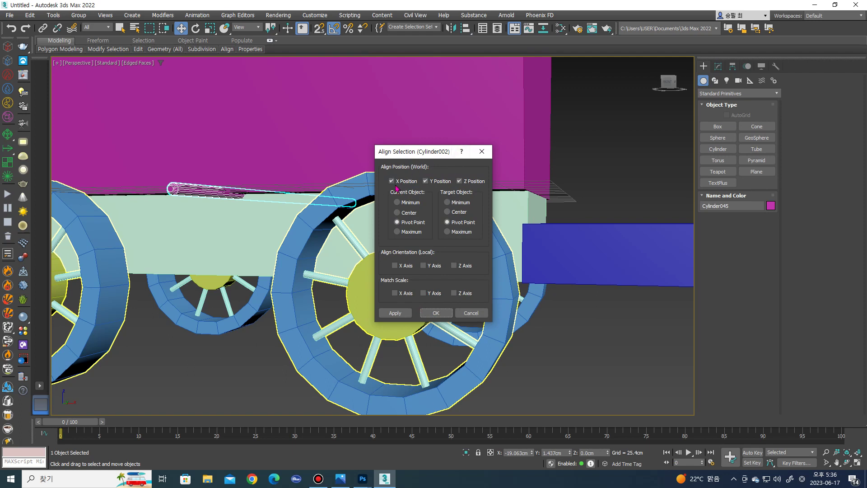
left_click_drag(437, 155, 563, 175)
left_click(513, 195)
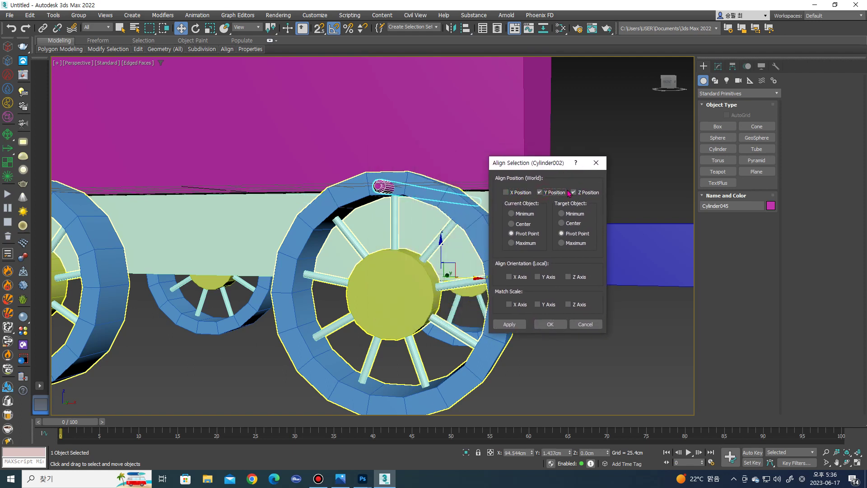
left_click(574, 193)
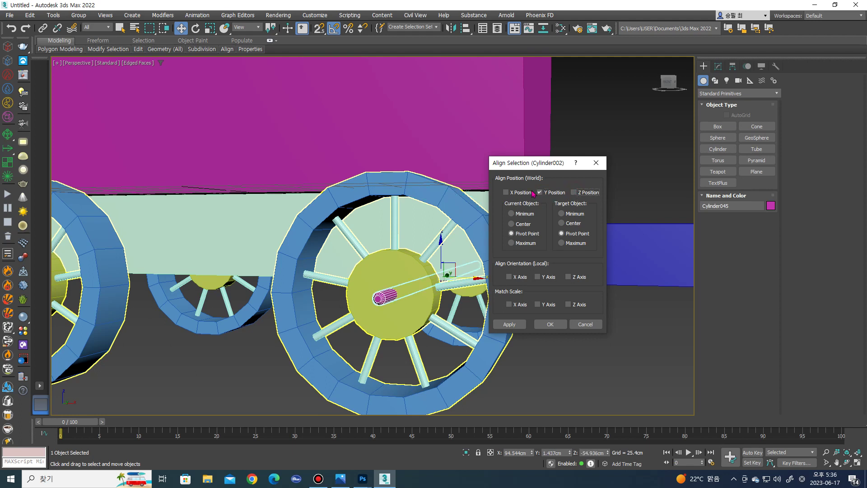
left_click(509, 197)
left_click(507, 194)
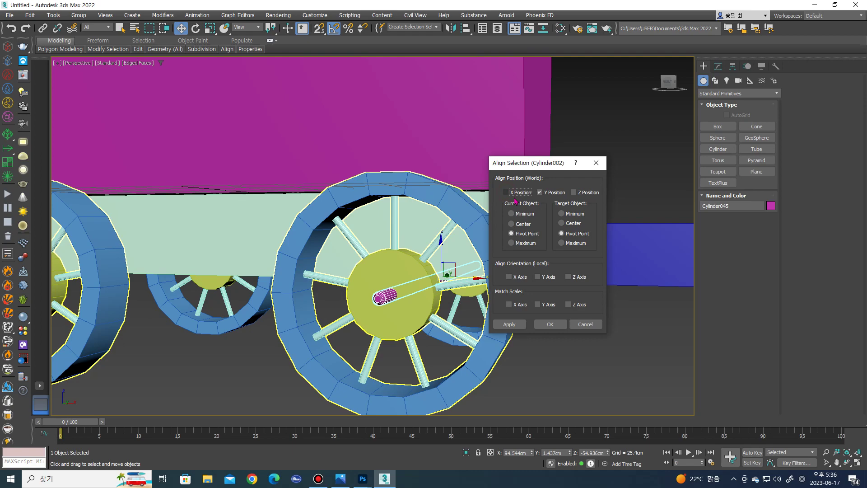
left_click(550, 324)
Re-align the shaft to wheel hub Cylinder002, adding X Position, pivot to pivot.
middle_click_drag(536, 329, 532, 329, "alt")
scroll(523, 322, "up", 2)
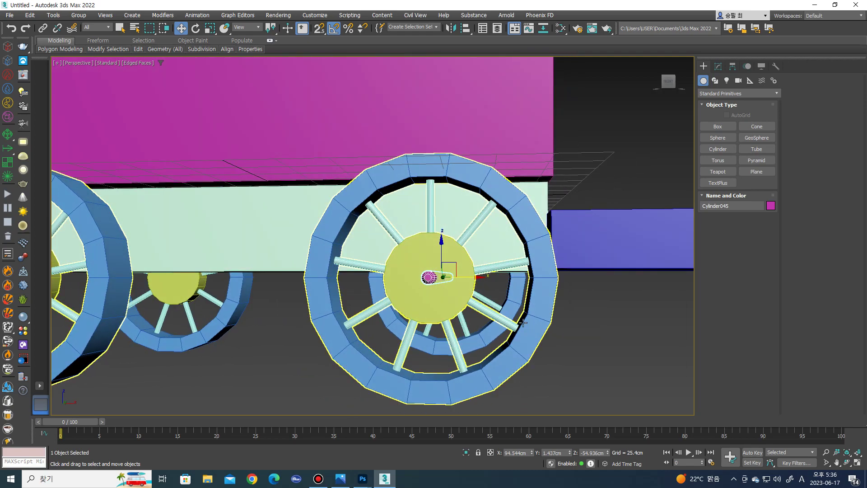
scroll(523, 322, "down", 3)
scroll(464, 267, "up", 5)
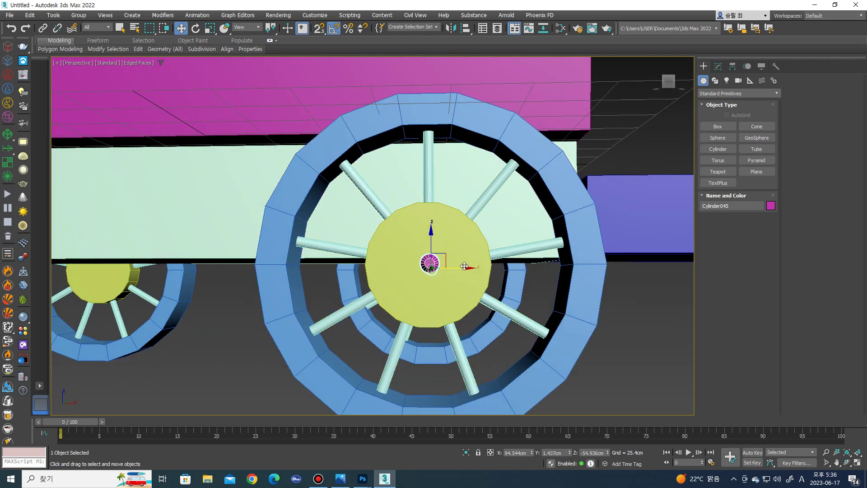
middle_click_drag(464, 266, 456, 257, "alt")
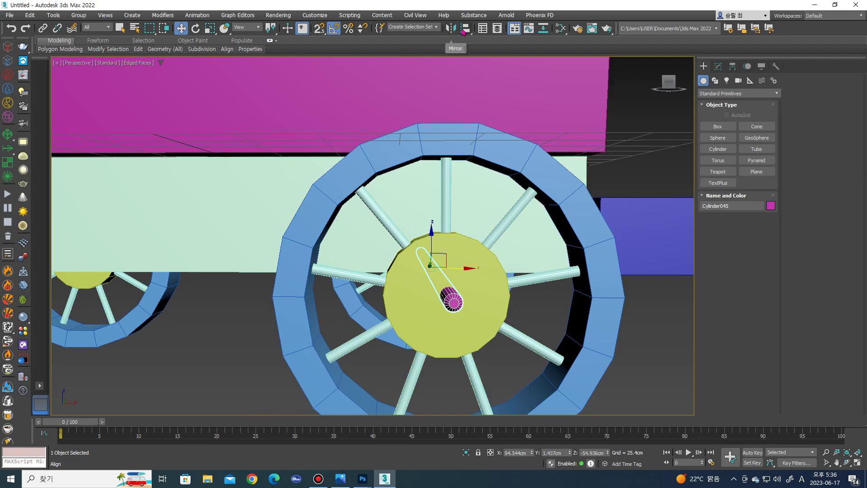
left_click(465, 28)
left_click(481, 269)
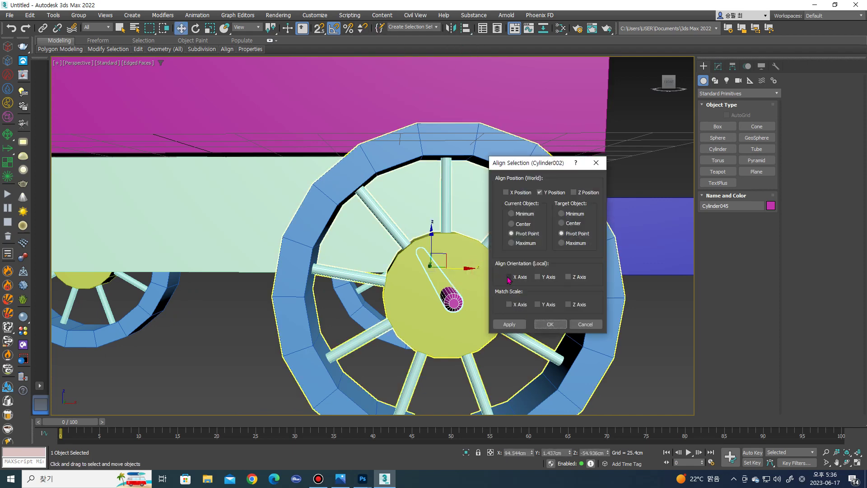
left_click(513, 193)
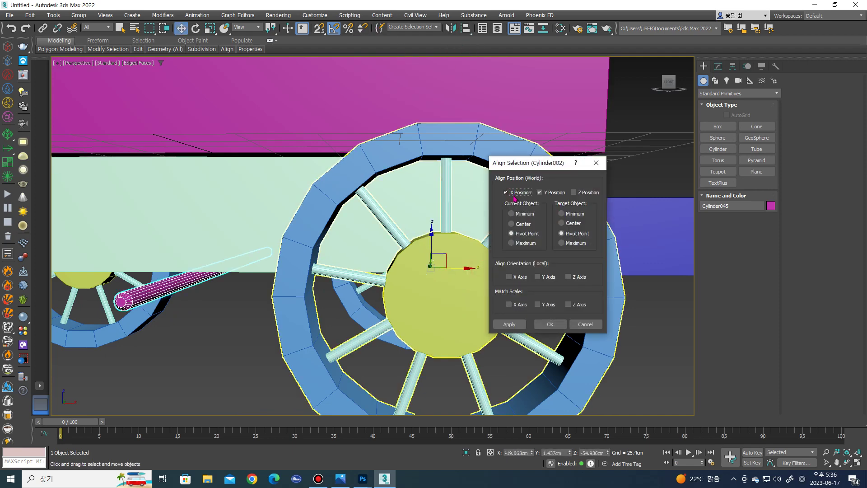
left_click(550, 324)
In Front view, Shift-copy the magenta shaft along X into the left wheel's hub as Cylinder046.
scroll(367, 298, "down", 5)
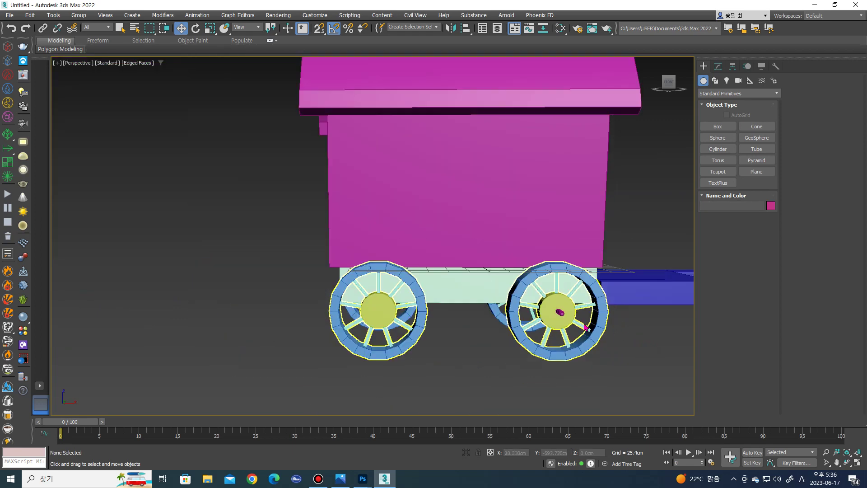
scroll(367, 298, "up", 5)
left_click(367, 298)
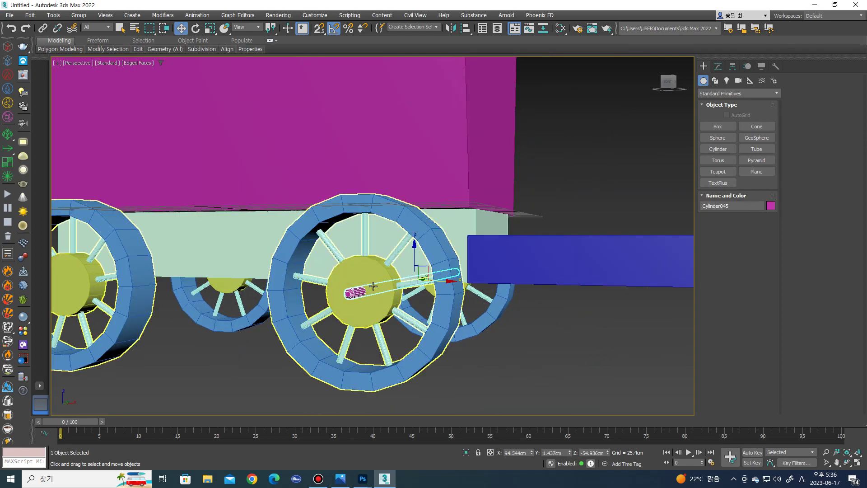
scroll(452, 253, "down", 3)
scroll(462, 248, "down", 2)
key("f")
scroll(393, 266, "down", 2)
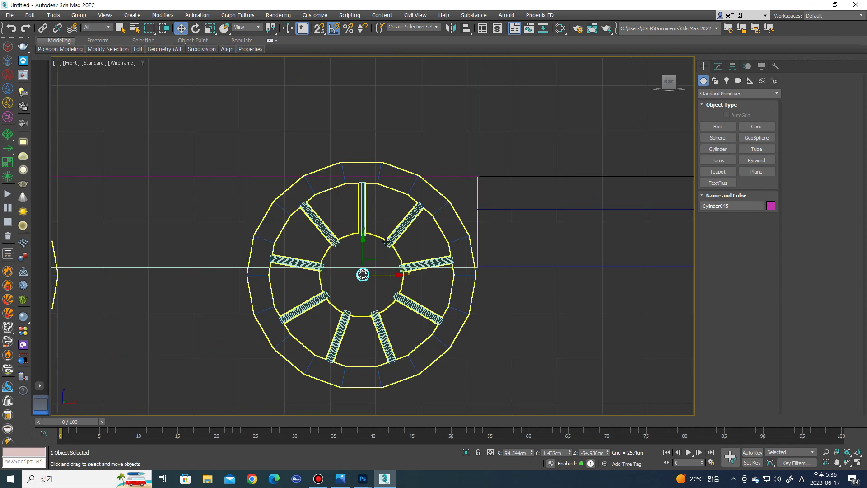
scroll(375, 248, "up", 3)
scroll(370, 270, "up", 1)
scroll(366, 286, "down", 6)
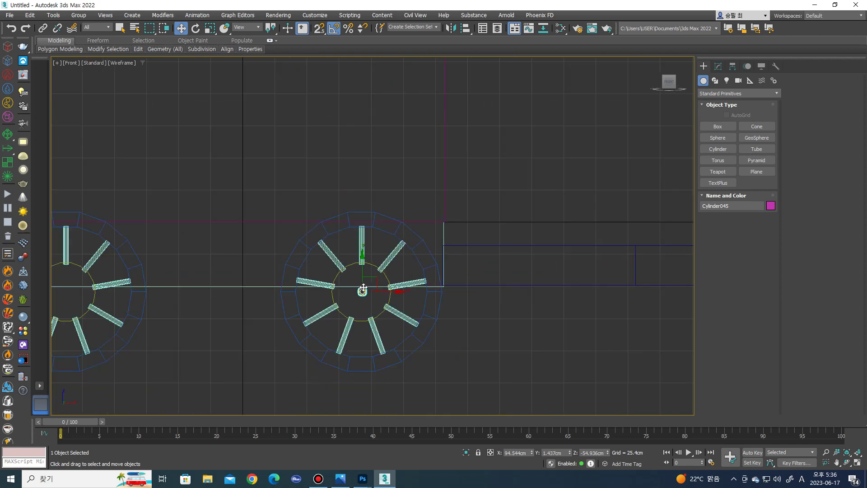
middle_click_drag(381, 291, 512, 301)
left_click_drag(512, 301, 305, 302, "shift")
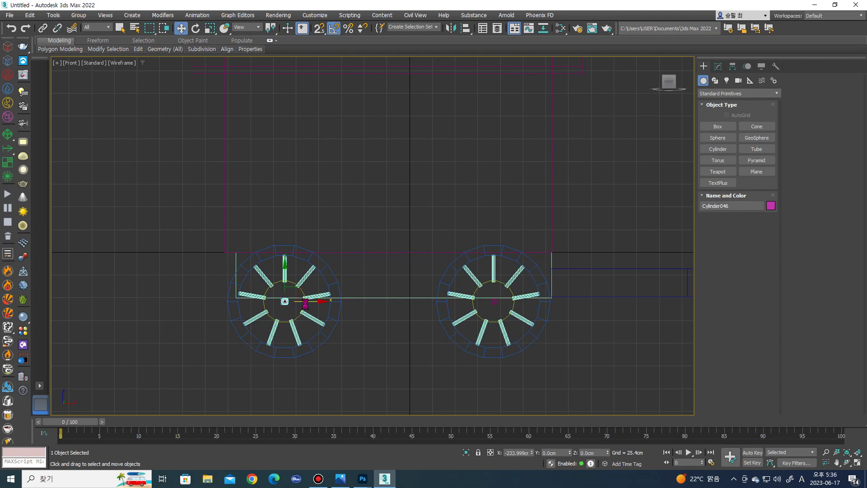
left_click(441, 277)
middle_click_drag(441, 277, 461, 274, "alt")
Clone the little house's roof off to the left as a separate copy.
key("p")
key("z")
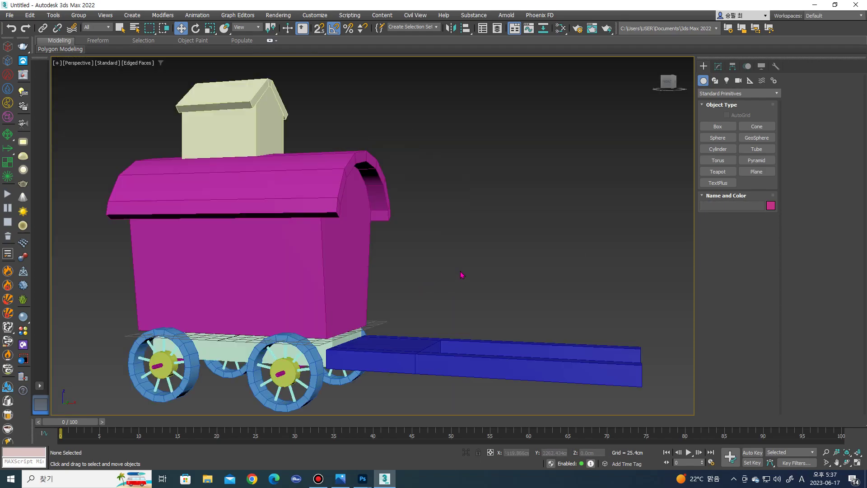
scroll(460, 274, "down", 3)
middle_click_drag(514, 236, 497, 253, "alt")
scroll(492, 259, "up", 4)
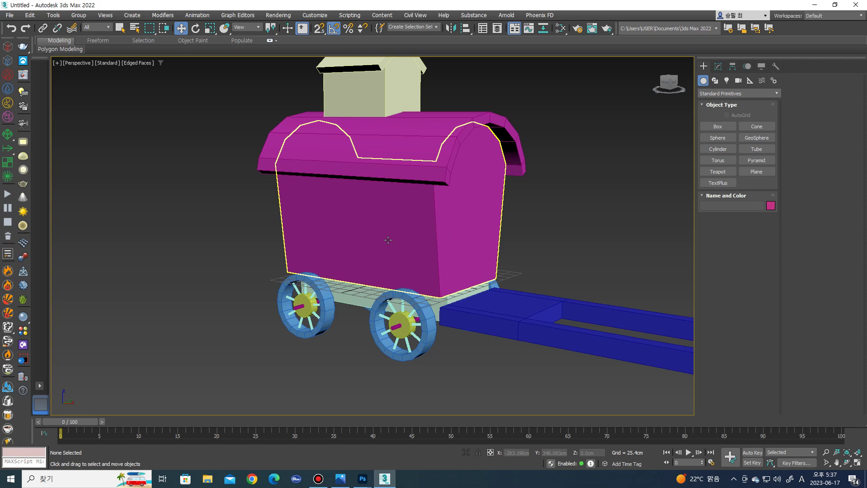
scroll(388, 240, "down", 3)
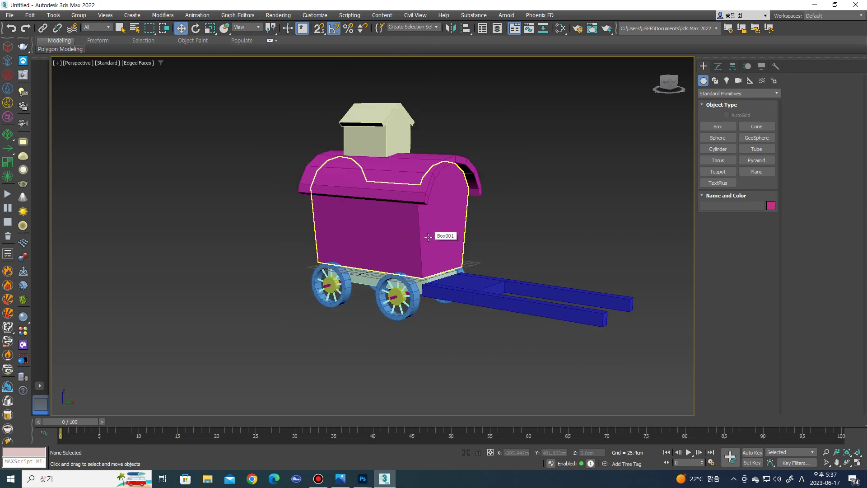
left_click(393, 119)
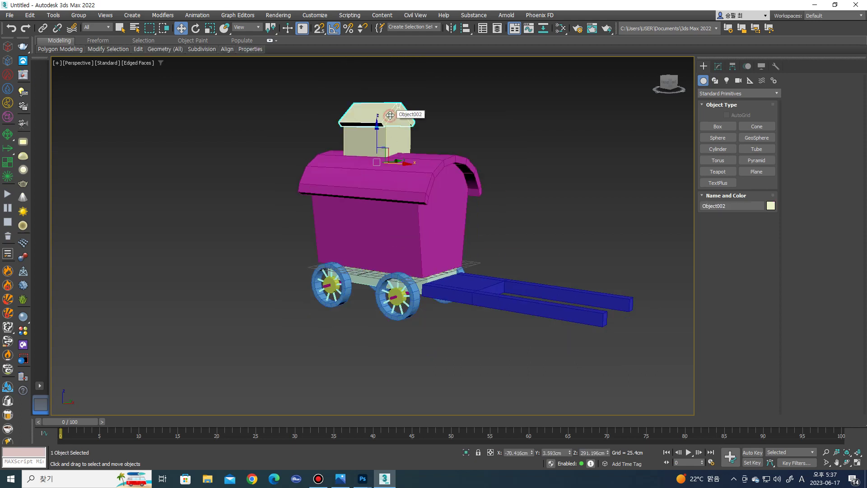
middle_click_drag(395, 116, 388, 129)
scroll(388, 128, "down", 1)
scroll(409, 240, "up", 1)
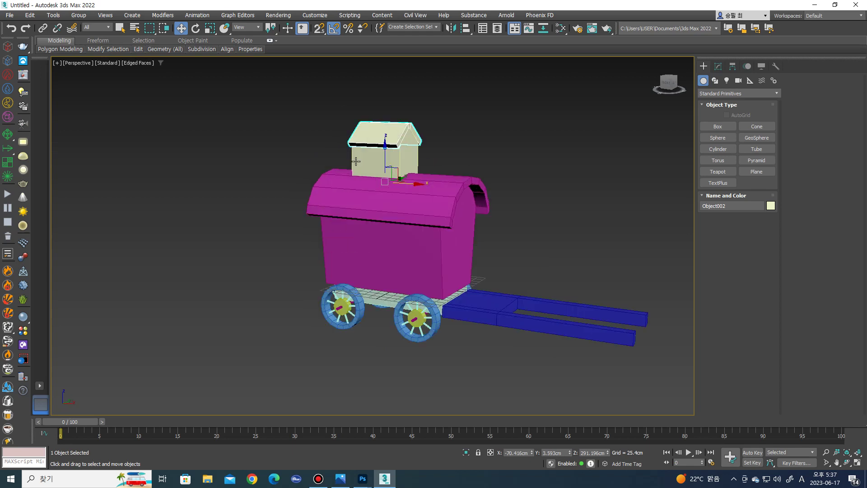
scroll(409, 240, "up", 2)
scroll(409, 241, "down", 1)
left_click_drag(419, 242, 293, 227, "shift")
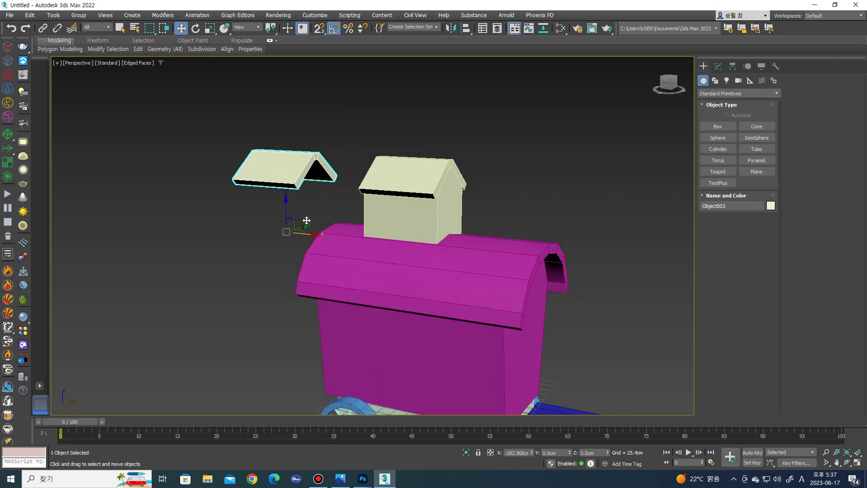
left_click(434, 278)
Delete the copy's top, underside and side polygons, leaving only the two sloped panels.
mouse_move(434, 277)
middle_mouse_down("alt")
mouse_move(249, 224)
mouse_move(263, 225)
middle_mouse_up("alt")
scroll(248, 225, "up", 2)
key("4")
left_click_drag(300, 252, 190, 158)
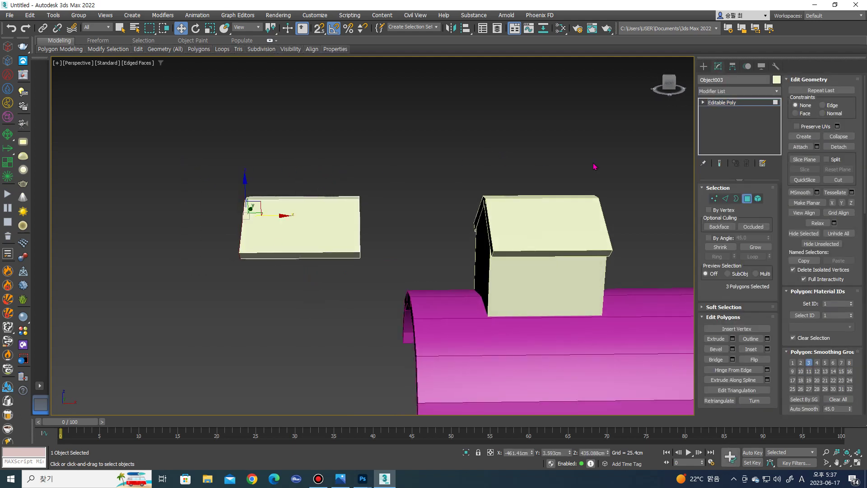
middle_click_drag(337, 254, 378, 255, "alt")
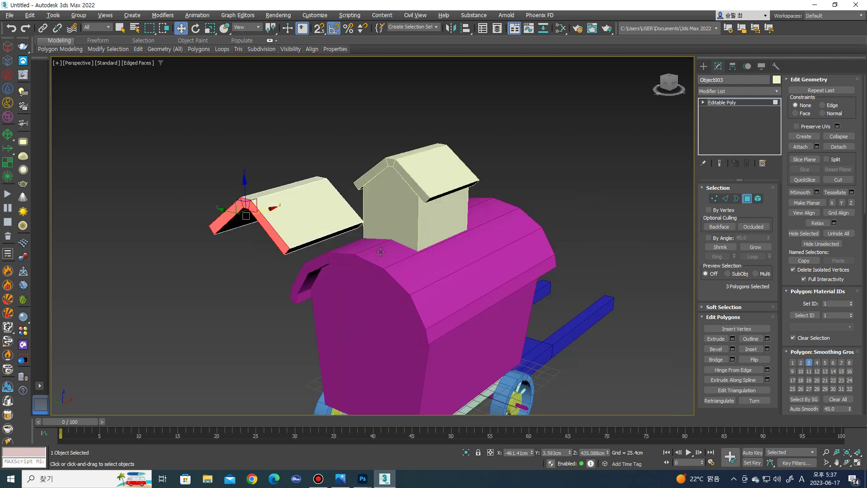
left_click(376, 252)
scroll(304, 219, "up", 3)
left_click(304, 219)
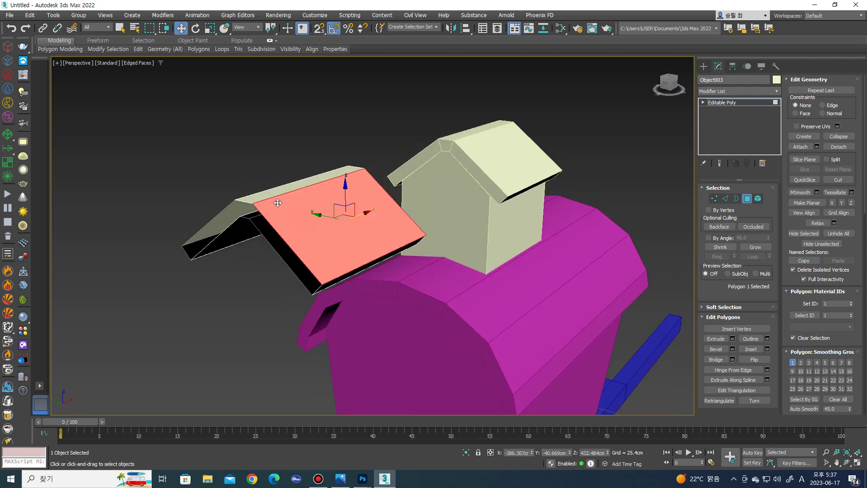
mouse_move(304, 219)
middle_mouse_down("alt")
mouse_move(270, 213)
mouse_move(226, 221)
mouse_move(247, 203)
mouse_move(257, 218)
mouse_move(189, 208)
mouse_move(248, 213)
middle_mouse_up("alt")
left_click(272, 170, "ctrl")
left_click(272, 175, "ctrl")
left_click(208, 201, "ctrl")
left_click(248, 213)
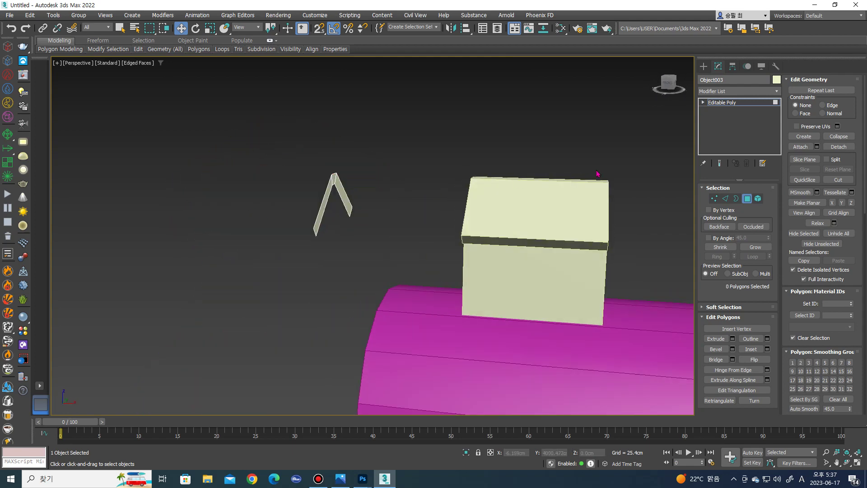
Add a Shell modifier to the V-shaped strip, giving it 15.367 cm thickness.
left_click(746, 198)
left_click(739, 91)
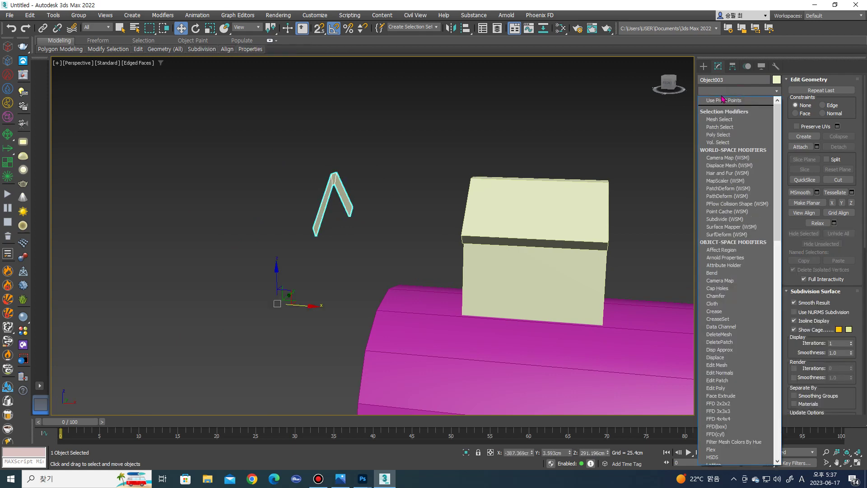
scroll(710, 126, "down", 5)
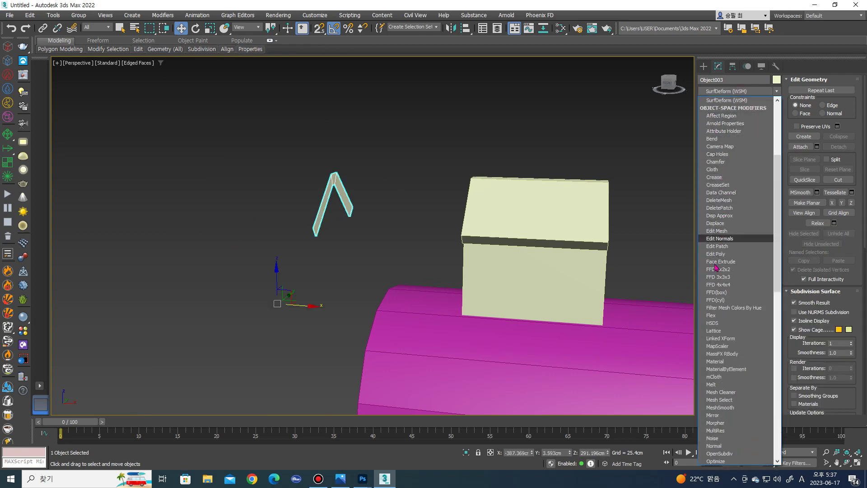
scroll(718, 317, "down", 15)
left_click(712, 154)
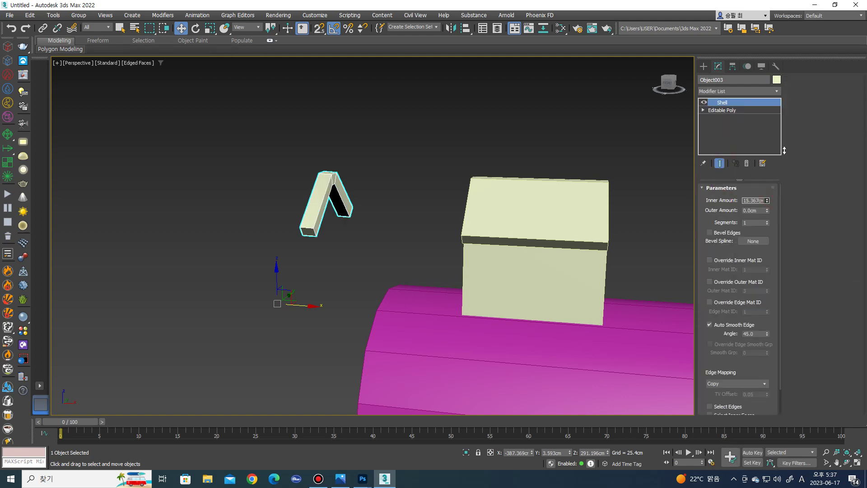
Align the strip to the house roof with X, Y, Z Position, pivot point to pivot point.
middle_click_drag(484, 180, 418, 145, "alt")
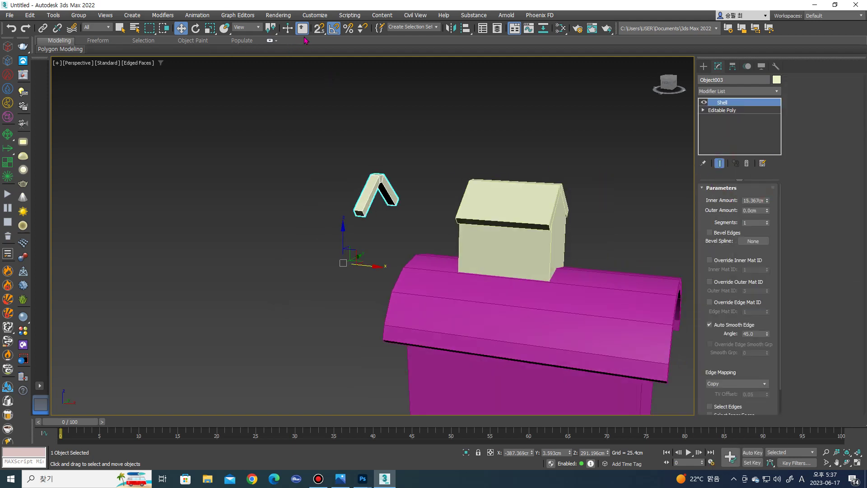
left_click(517, 204)
left_click(515, 192)
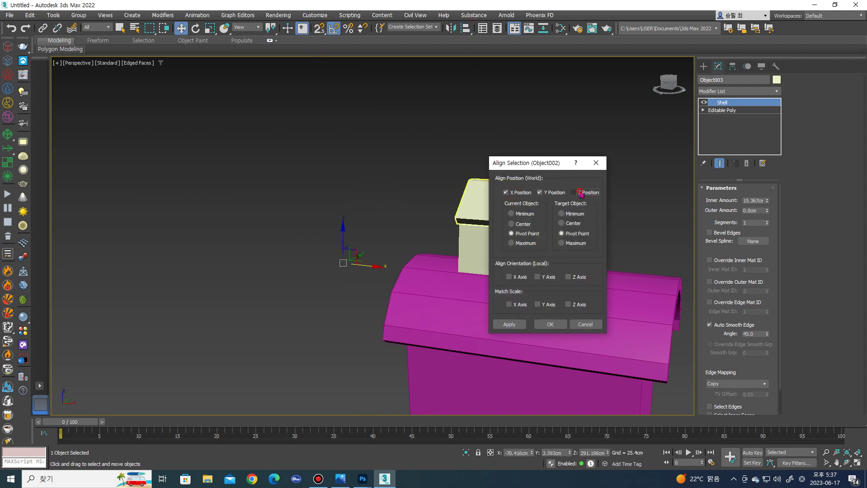
left_click(560, 323)
scroll(460, 236, "up", 5)
Collapse the shelled roof strip Object003 to Editable Poly and bring up the Modifier List.
scroll(468, 226, "up", 2)
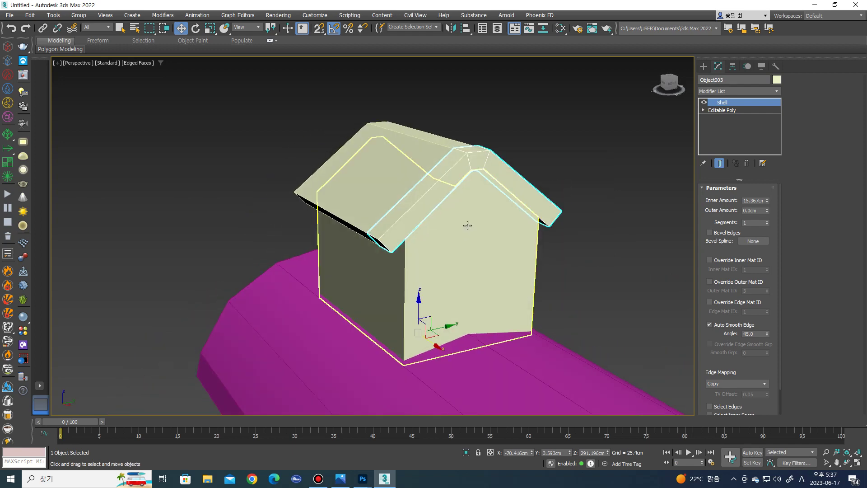
middle_click_drag(428, 208, 633, 170, "alt")
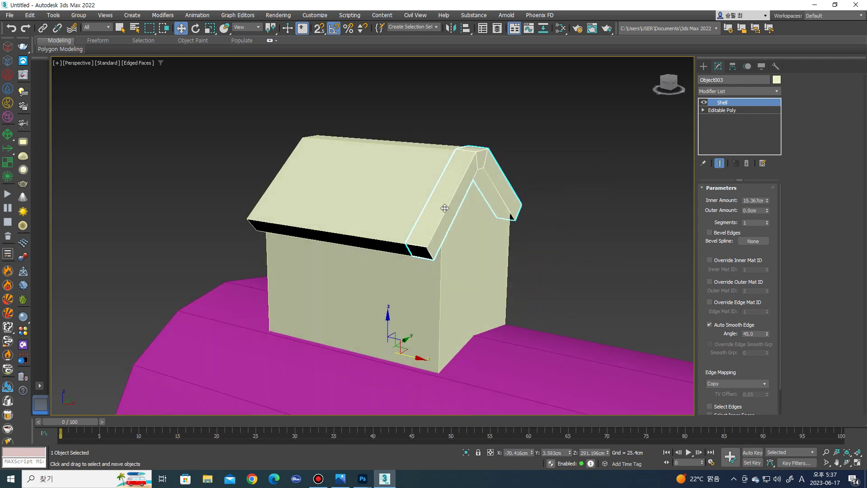
middle_click_drag(445, 208, 438, 187, "alt")
right_click(436, 185)
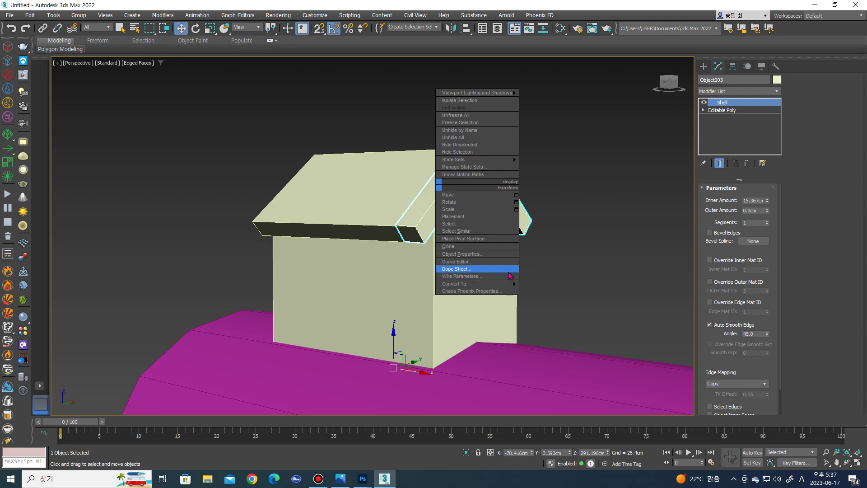
left_click(553, 293)
mouse_move(533, 234)
middle_mouse_down("alt")
mouse_move(507, 201)
mouse_move(782, 97)
middle_mouse_up("alt")
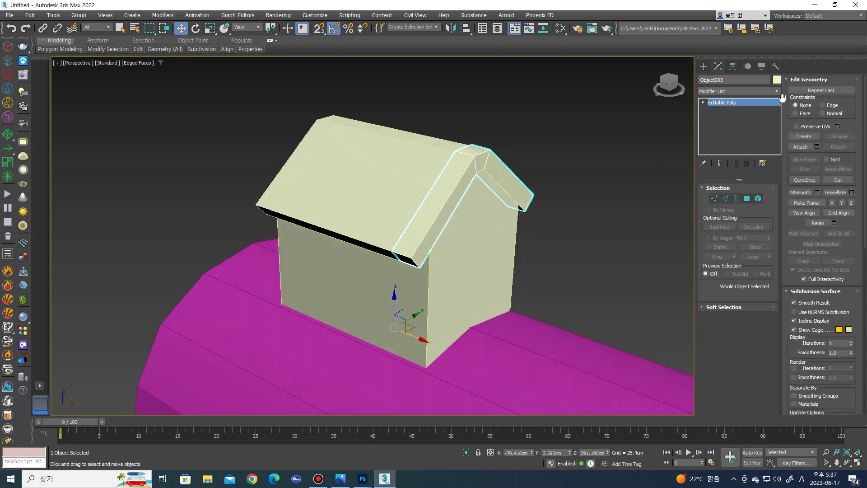
left_click(776, 92)
scroll(750, 136, "down", 3)
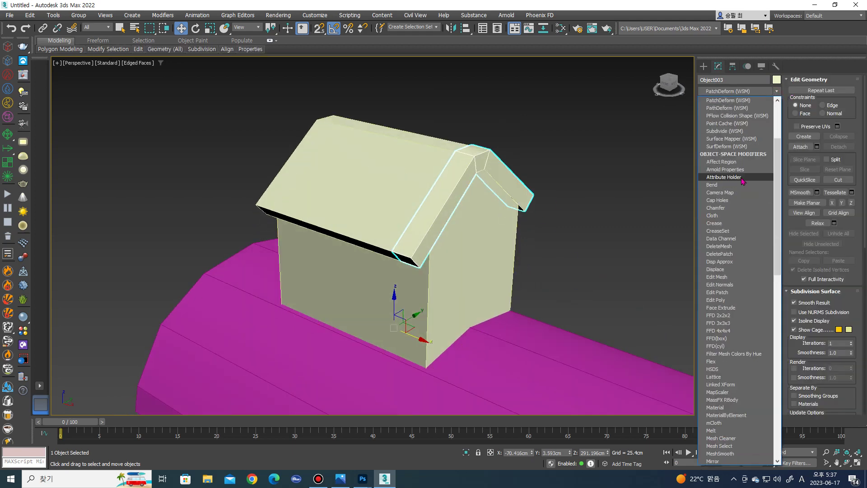
Add a Push modifier to the roof rim, inflating it by 3.302 cm.
key("p")
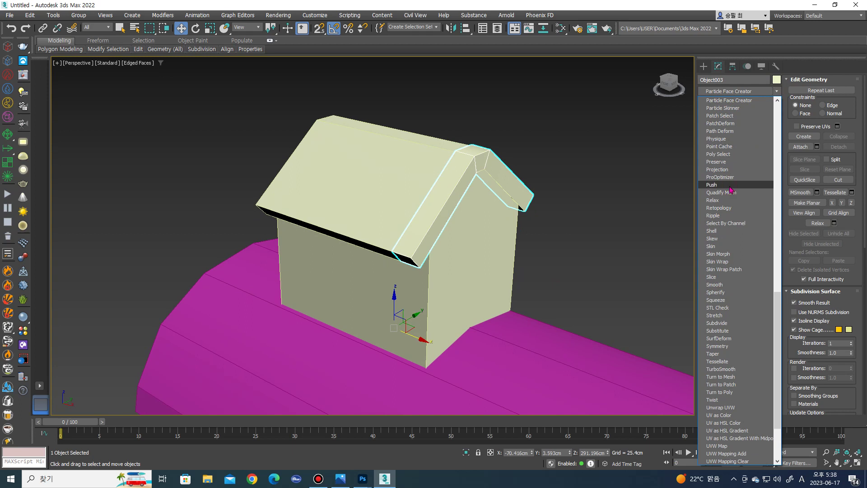
left_click(730, 185)
left_click_drag(773, 204, 773, 200)
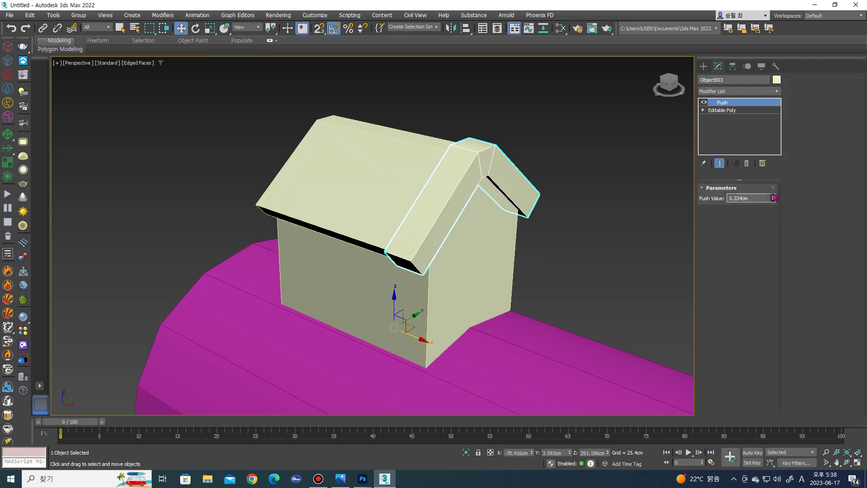
Collapse the pushed roof piece to Editable Poly and select its end face at Polygon level.
mouse_move(389, 207)
middle_mouse_down("alt")
mouse_move(438, 190)
mouse_move(333, 190)
mouse_move(372, 193)
mouse_move(451, 170)
mouse_move(368, 178)
mouse_move(405, 173)
middle_mouse_up("alt")
right_click(406, 174)
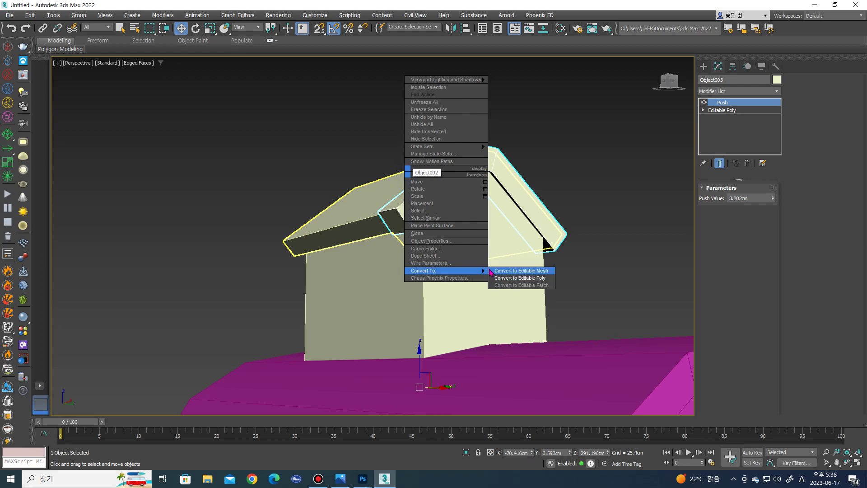
left_click(520, 277)
key("4")
left_click(396, 221)
Select both roof end faces and move them down about 9 cm in a front view.
middle_click_drag(451, 222, 555, 219, "alt")
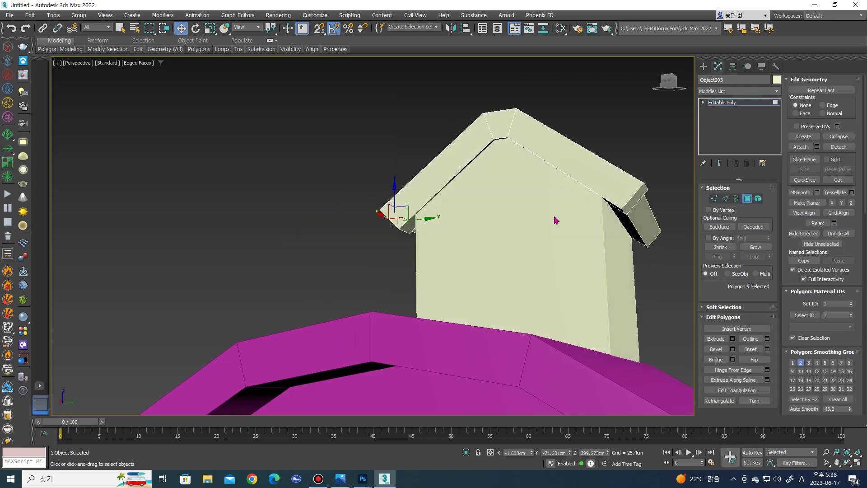
left_click(635, 202, "ctrl")
mouse_move(634, 202)
middle_mouse_down("alt")
mouse_move(527, 217)
mouse_move(596, 216)
mouse_move(572, 221)
middle_mouse_up("alt")
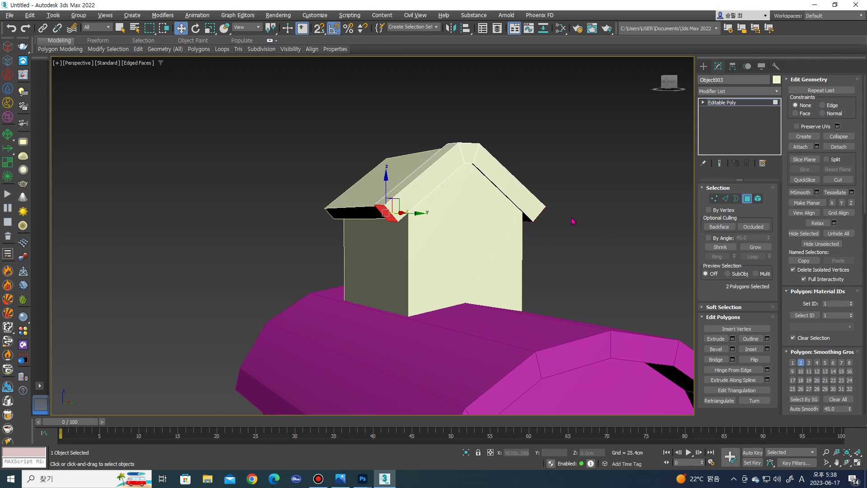
left_click(859, 466)
key("f")
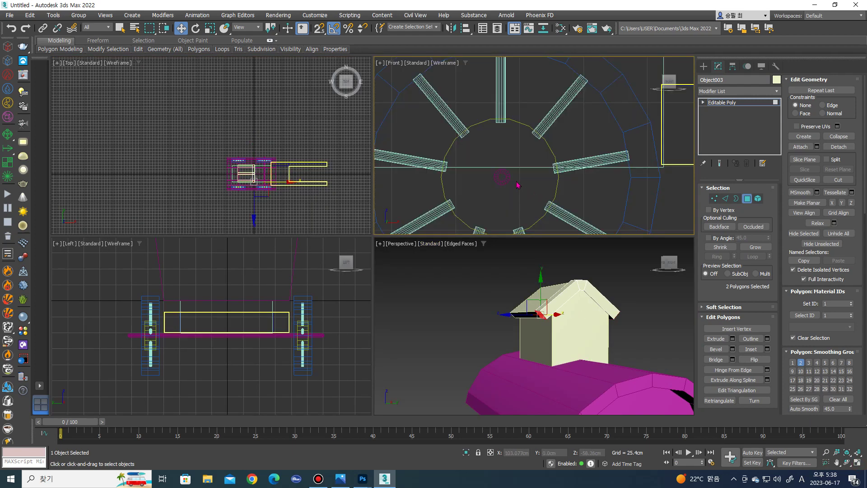
scroll(510, 140, "down", 3)
scroll(510, 139, "down", 3)
scroll(212, 325, "up", 5)
scroll(212, 325, "down", 5)
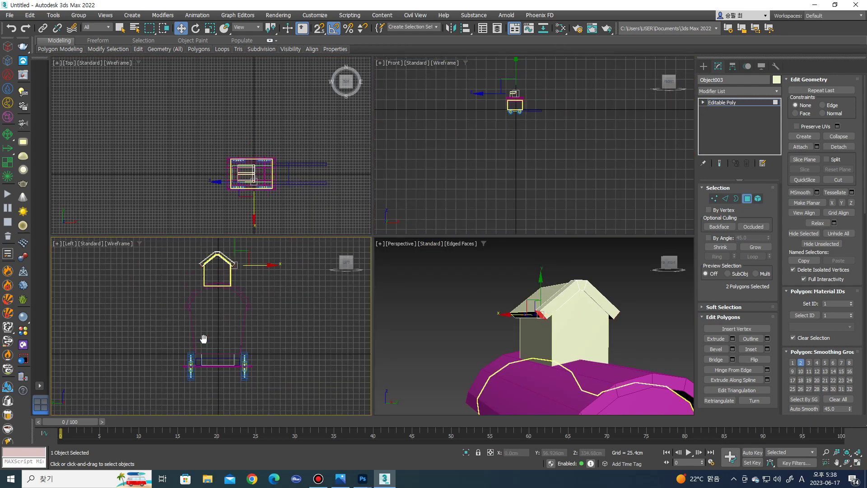
scroll(244, 321, "up", 2)
scroll(266, 316, "up", 2)
left_click_drag(254, 311, 256, 325)
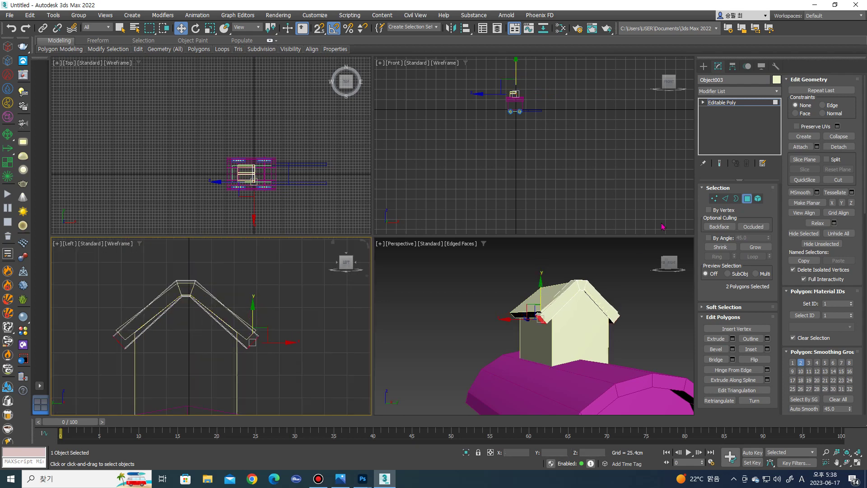
Select the eave end vertices on both sides and scale them outward to lengthen the eaves.
left_click(712, 198)
scroll(235, 370, "up", 3)
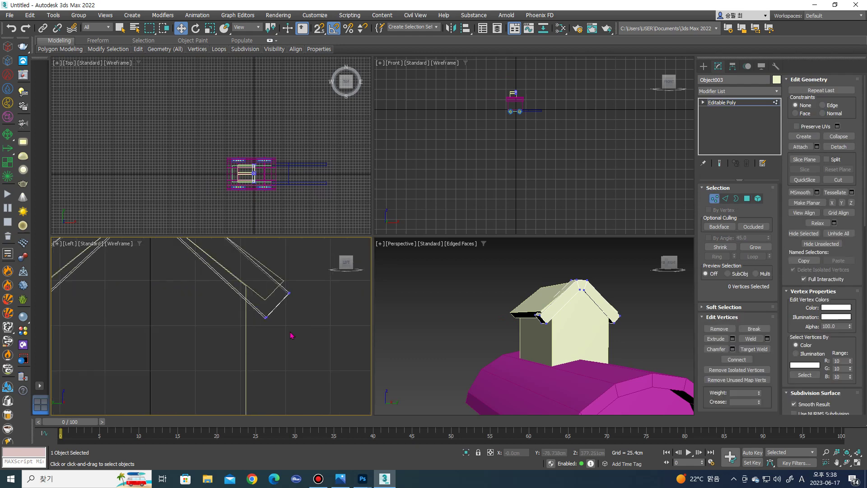
left_click_drag(259, 320, 260, 320)
left_click_drag(286, 291, 286, 291, "ctrl")
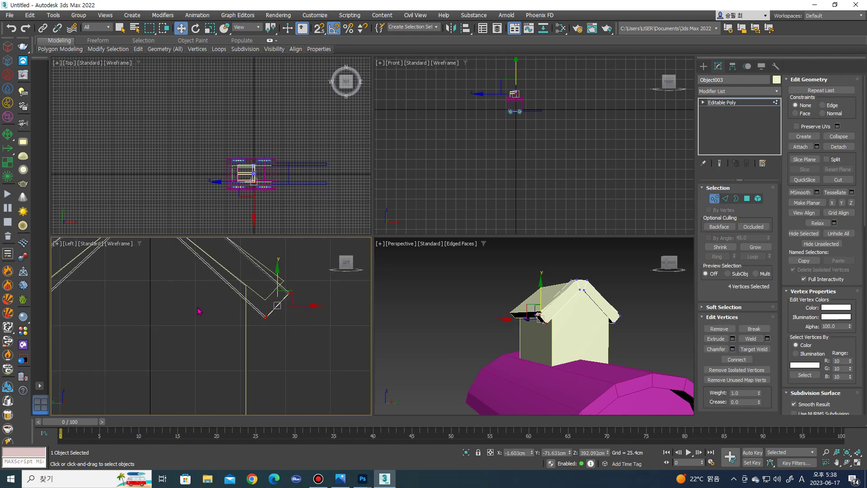
middle_click_drag(286, 294, 153, 314)
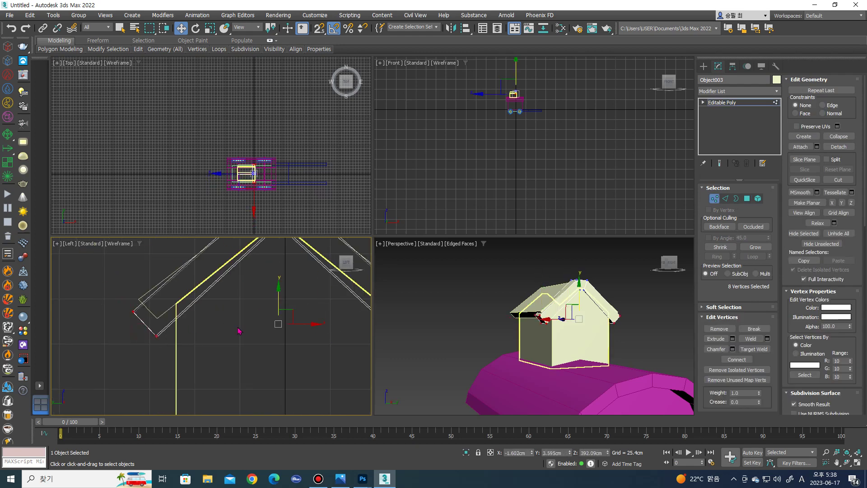
scroll(244, 329, "down", 2)
key("r")
mouse_move(350, 325)
left_mouse_down("ctrl")
mouse_move(316, 356)
mouse_move(283, 346)
left_mouse_up("ctrl")
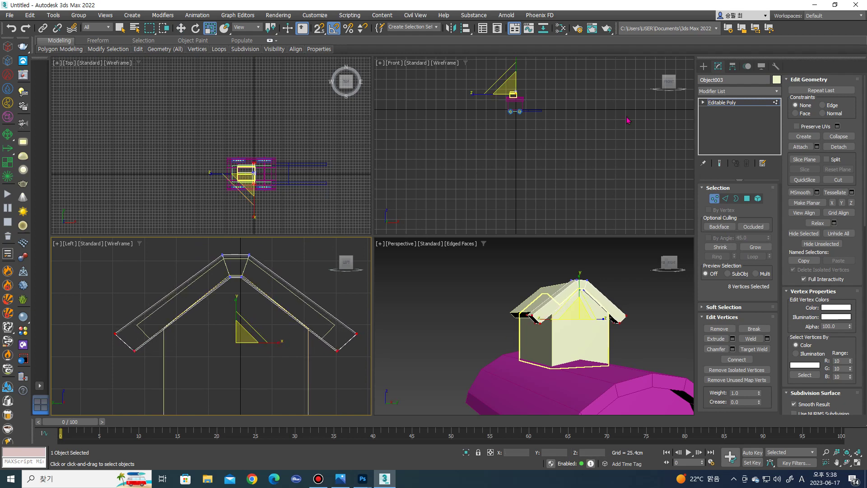
left_click(703, 66)
Nudge roof strip Object003 about 2 cm along X so it caps the cabin's front gable.
scroll(205, 141, "up", 5)
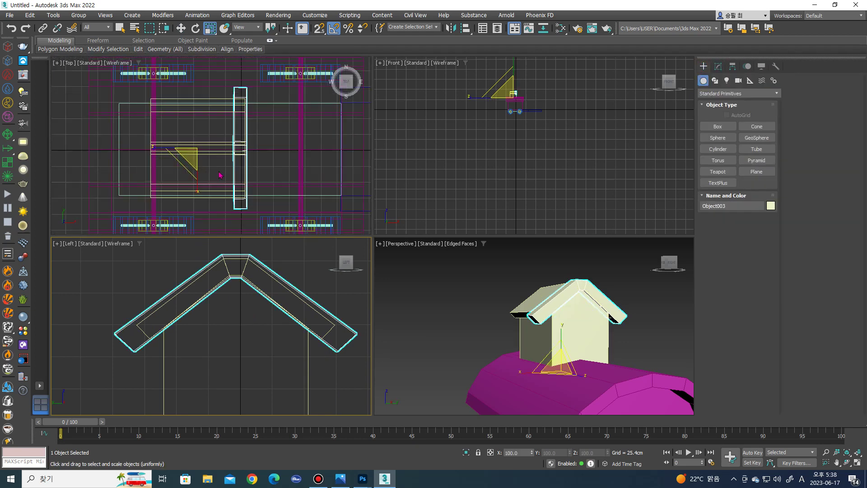
scroll(206, 142, "up", 2)
key("w")
left_click_drag(216, 142, 223, 142)
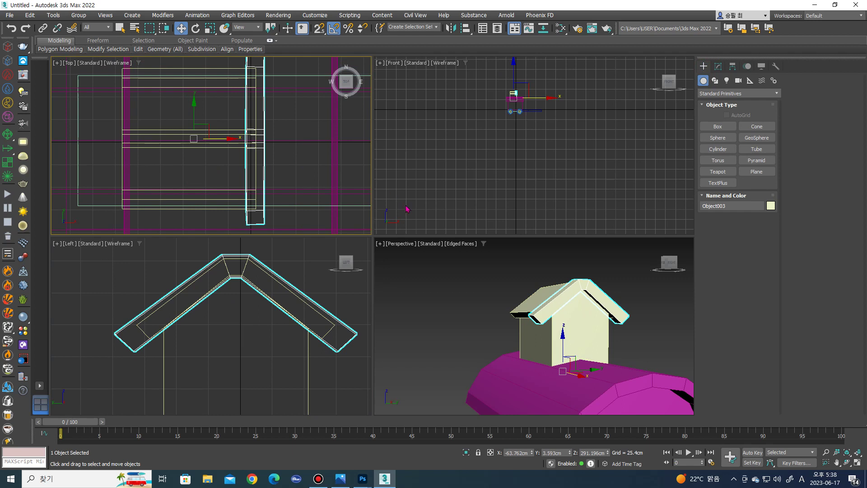
middle_click_drag(461, 247, 563, 259, "alt")
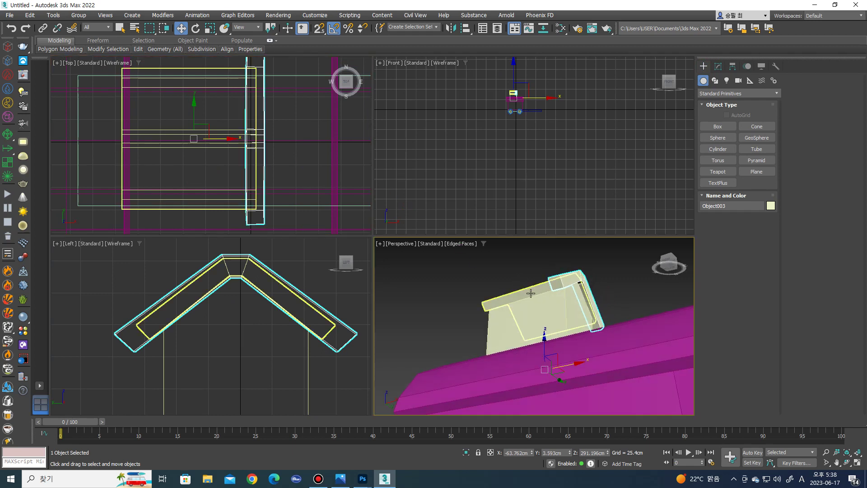
middle_click_drag(492, 300, 532, 343, "alt")
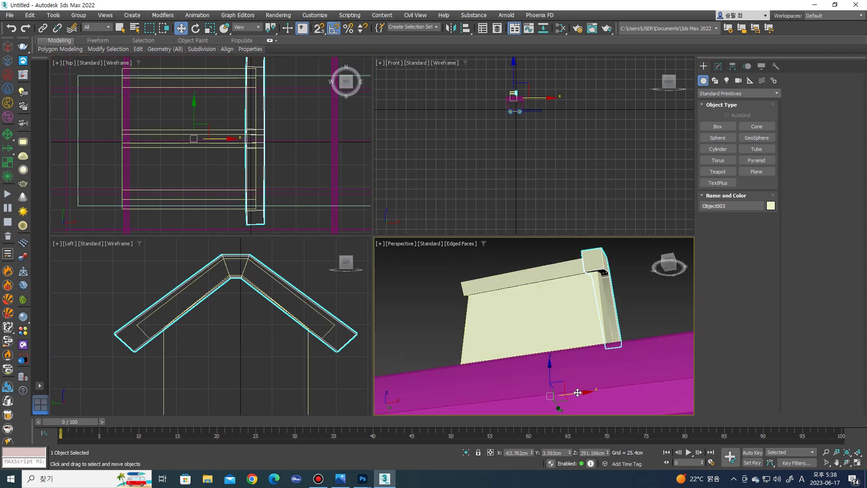
left_click_drag(569, 393, 579, 393)
left_click(658, 271)
mouse_move(658, 271)
middle_mouse_down("alt")
mouse_move(629, 365)
mouse_move(587, 309)
middle_mouse_up("alt")
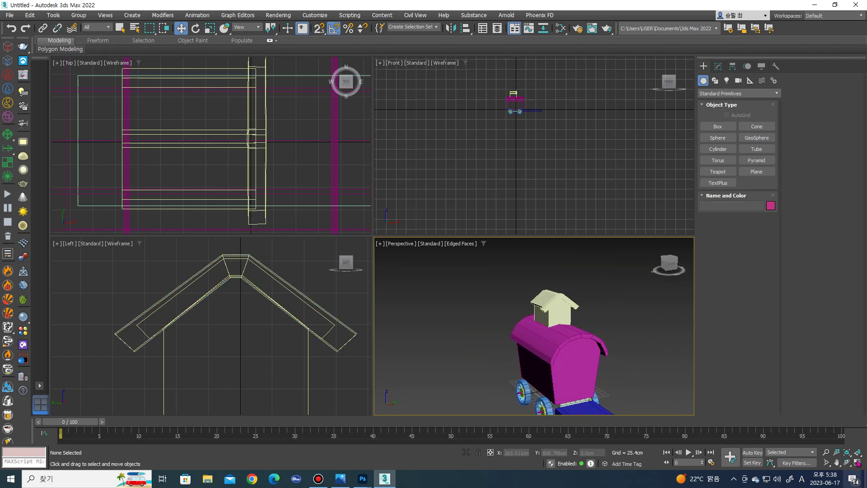
left_click(40, 403)
scroll(384, 210, "up", 3)
Align the roof piece's pivot to the house Box002's pivot point using Affect Pivot Only.
left_click(470, 174)
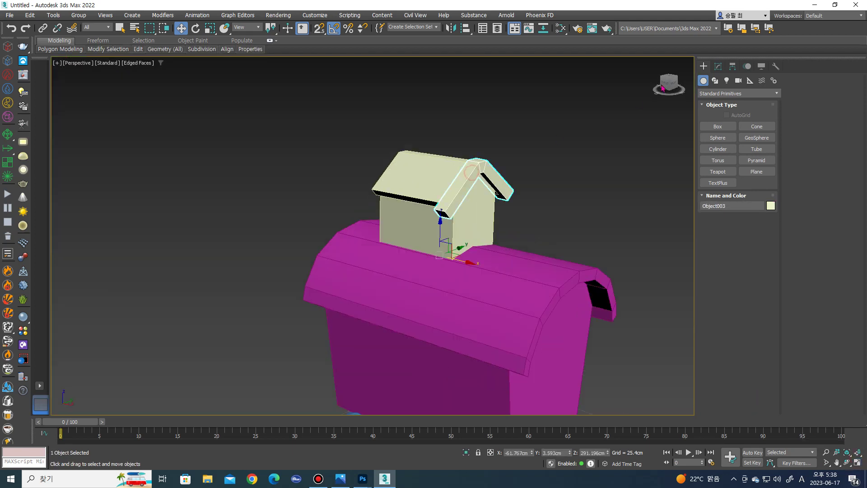
left_click(732, 66)
left_click(727, 130)
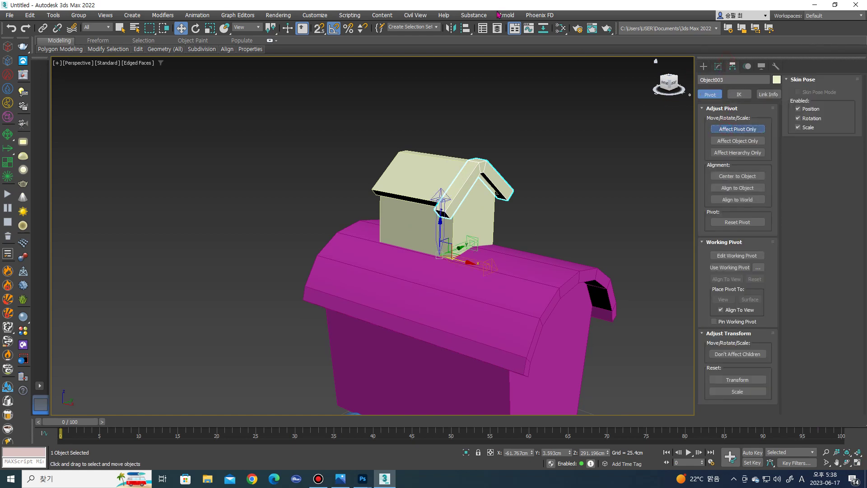
left_click(465, 28)
left_click(404, 234)
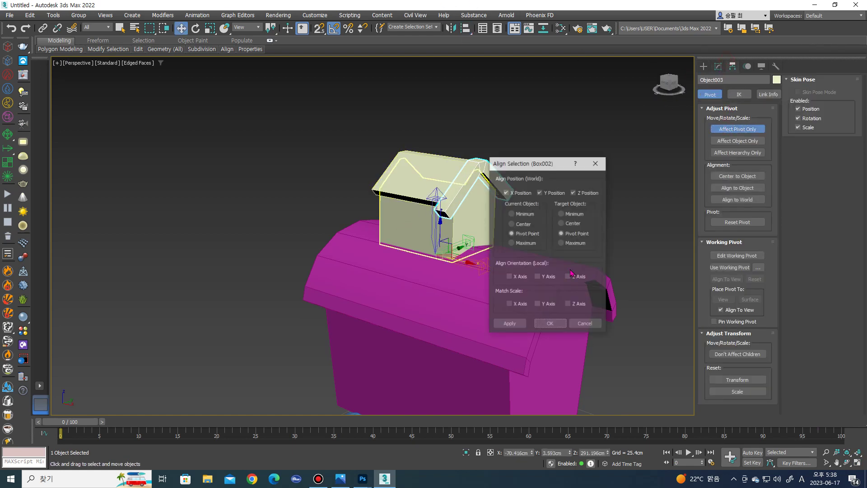
key("Return")
left_click(737, 129)
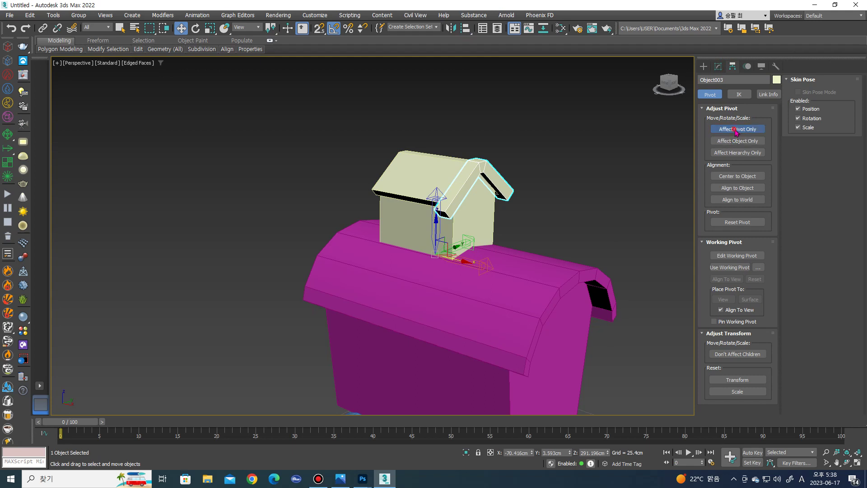
Mirror a copy of the roof piece across X, creating Object004 on the opposite gable.
middle_click_drag(517, 139, 397, 75, "alt")
left_click(450, 29)
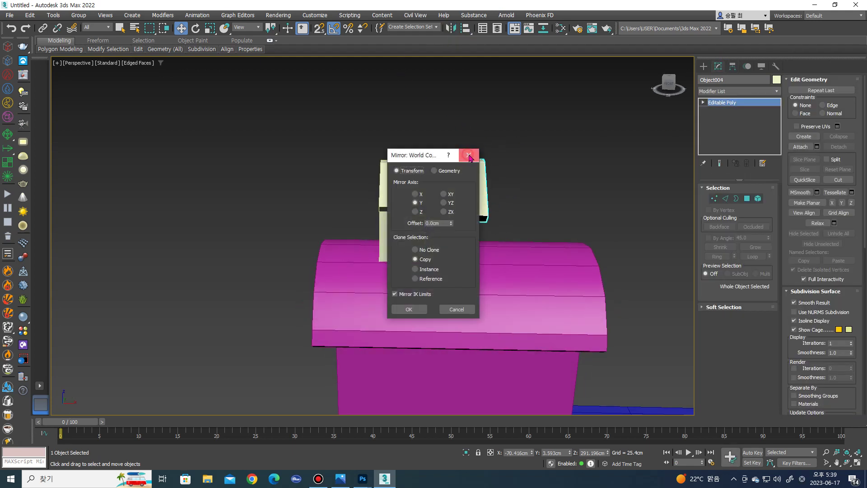
left_click_drag(432, 156, 607, 159)
left_click(590, 197)
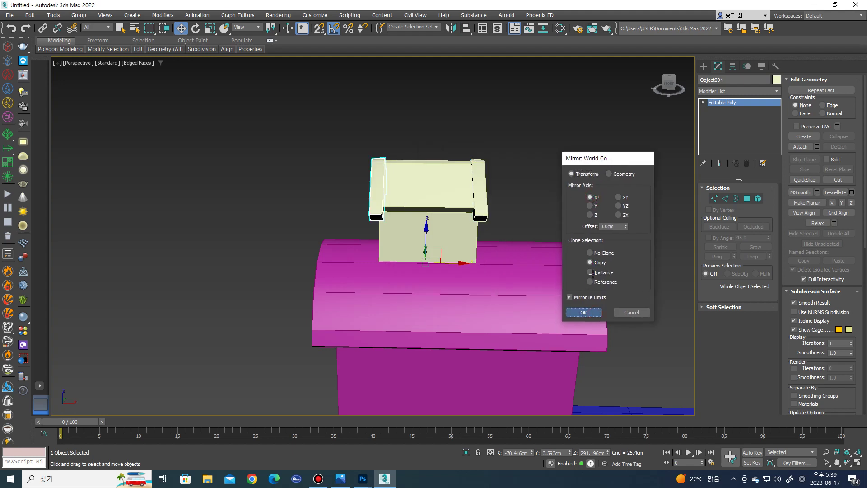
left_click(584, 312)
left_click(607, 189)
mouse_move(607, 189)
middle_mouse_down("alt")
mouse_move(361, 202)
mouse_move(387, 209)
middle_mouse_up("alt")
scroll(361, 203, "up", 4)
Select the four vertical corner edges of cabin Box002 in Edge mode.
scroll(463, 226, "up", 3)
left_click(462, 225)
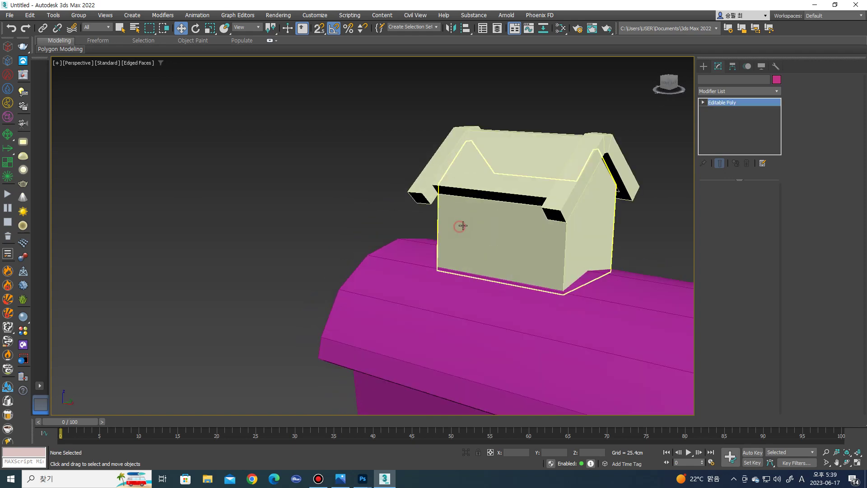
scroll(496, 225, "down", 2)
scroll(497, 226, "down", 2)
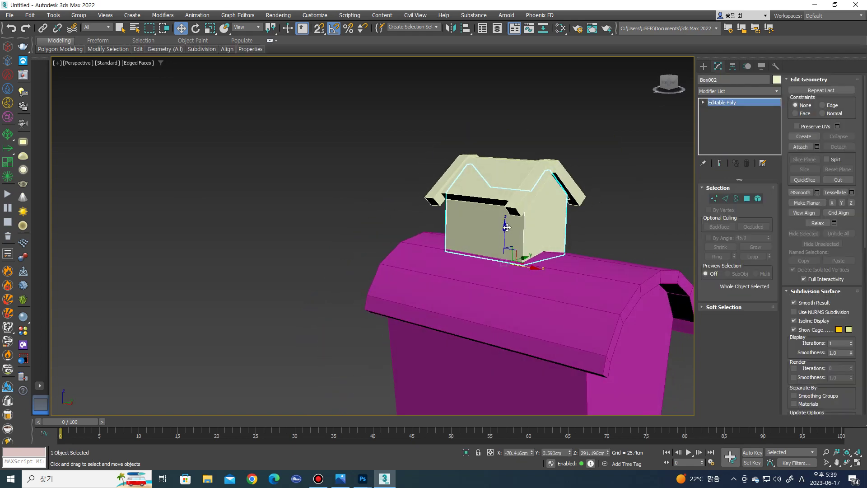
key("2")
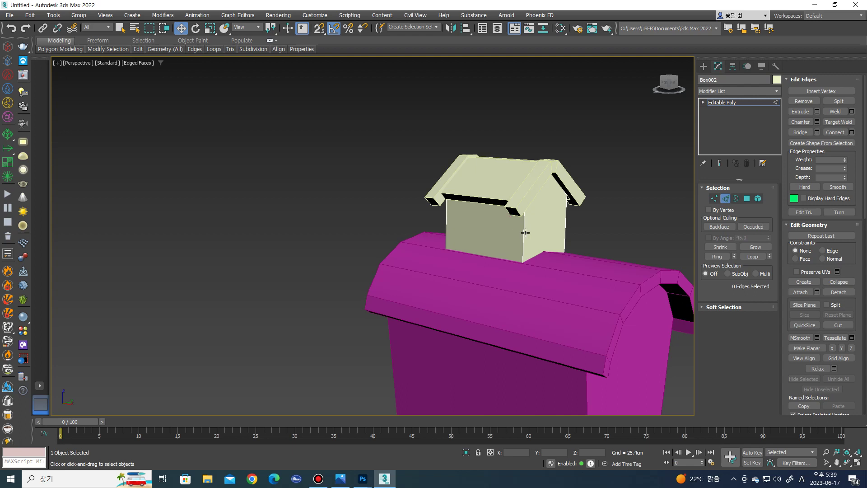
left_click(524, 233)
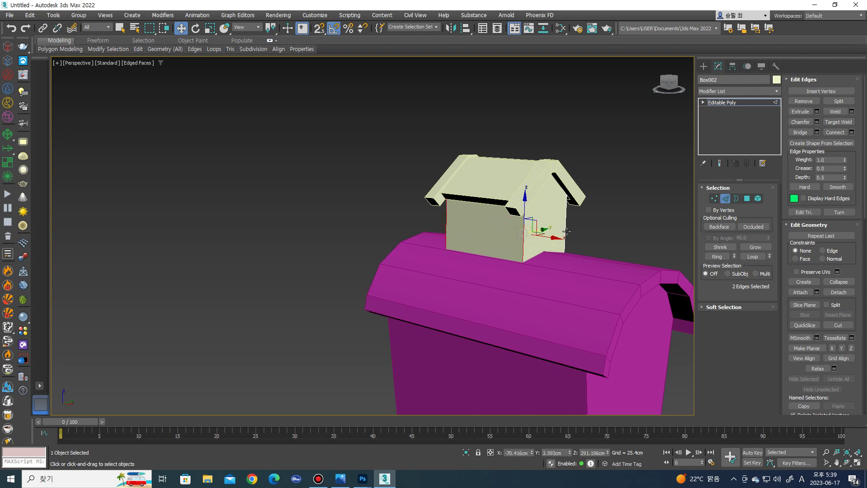
mouse_move(562, 231)
middle_mouse_down("alt")
mouse_move(537, 242)
mouse_move(586, 190)
mouse_move(610, 225)
mouse_move(635, 232)
mouse_move(558, 242)
middle_mouse_up("alt")
scroll(559, 242, "up", 3)
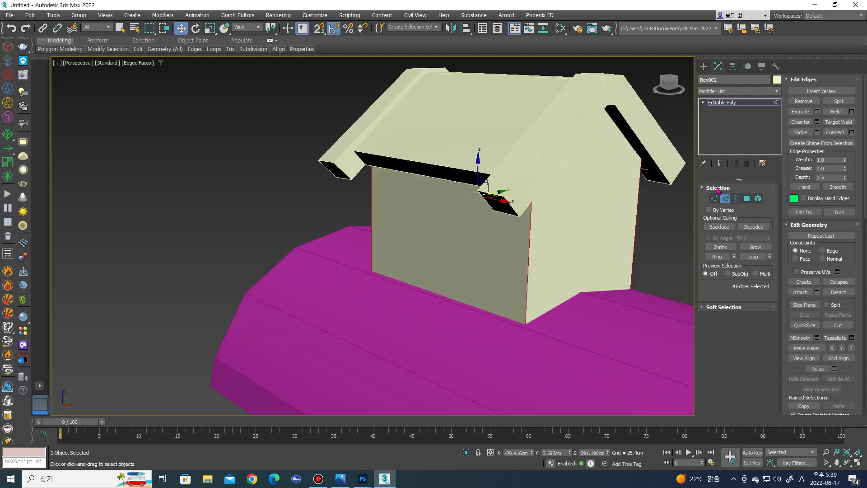
Bring up the Create Shape dialog for the selected edges, proposing the name Shape001.
key("F1")
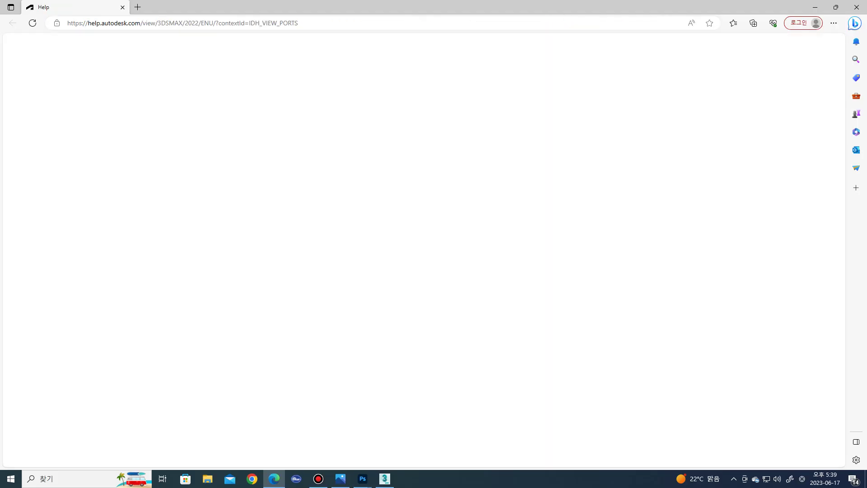
left_click(857, 8)
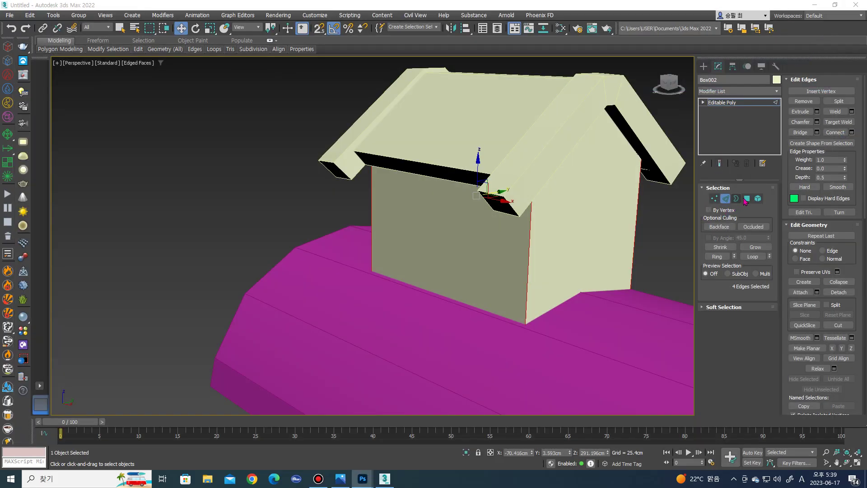
left_click(817, 144)
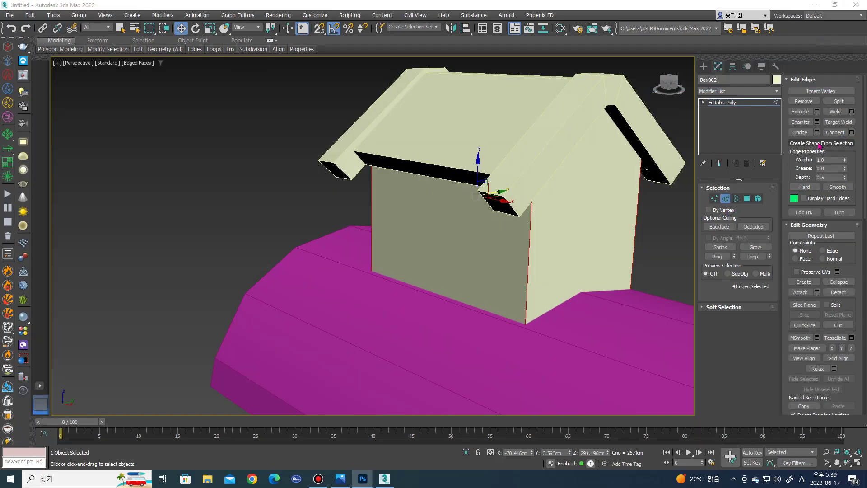
left_click(820, 143)
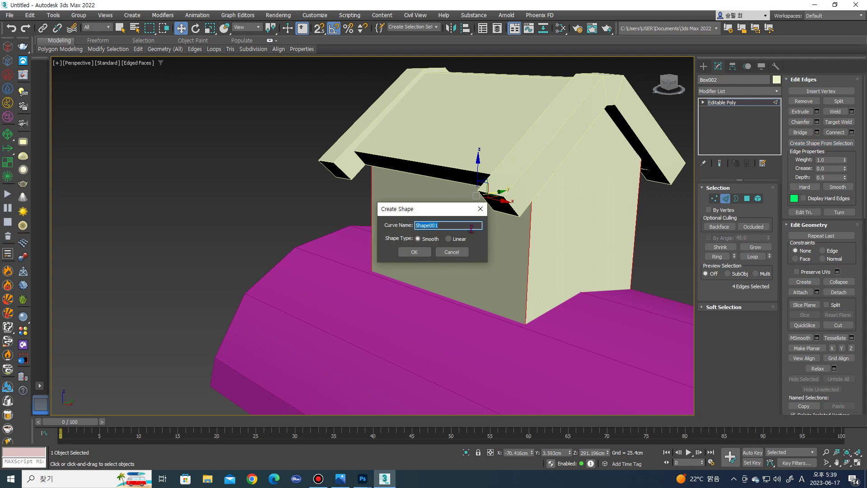
Confirm the Create Shape dialog and select the new edge shape Shape001.
left_click(420, 252)
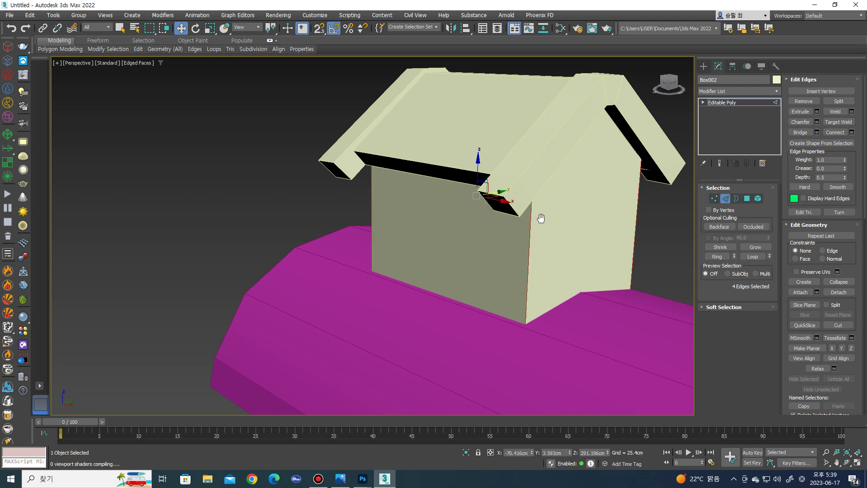
middle_click_drag(538, 218, 488, 215)
left_click(703, 66)
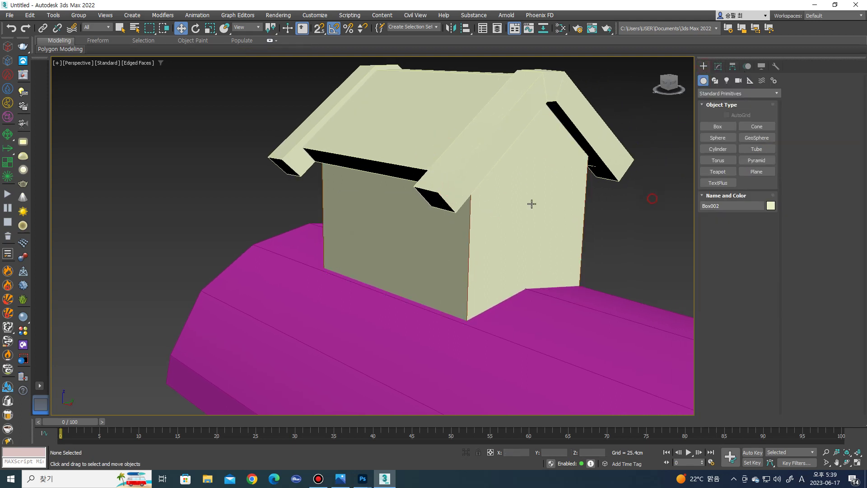
left_click(470, 218)
Render Shape001 in the viewport as rectangular boards, about 14.7 cm wide and 16.2 cm long.
left_click(718, 66)
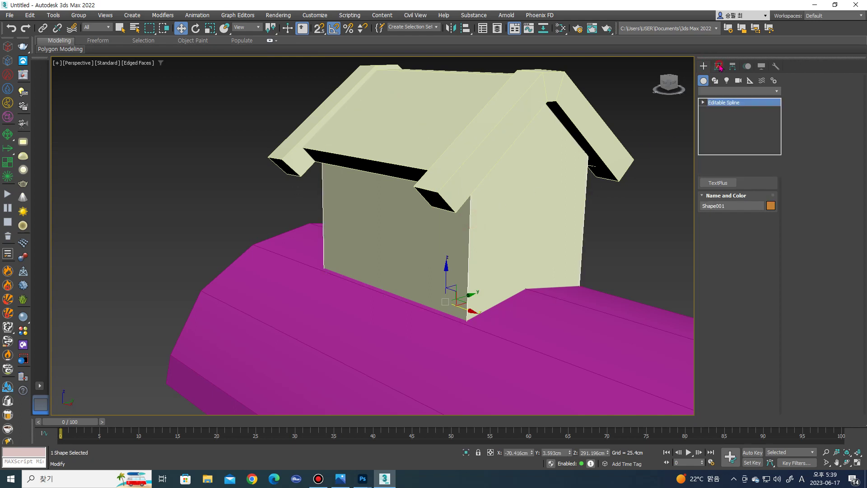
left_click(706, 188)
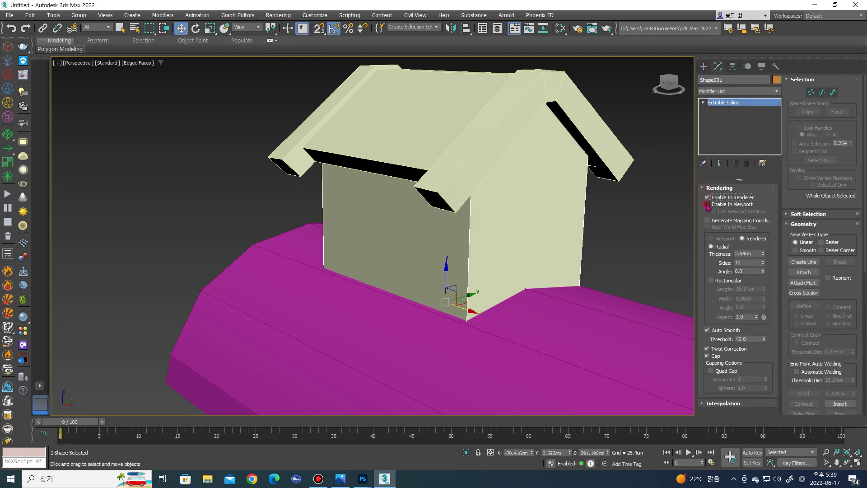
left_click(707, 204)
left_click(720, 282)
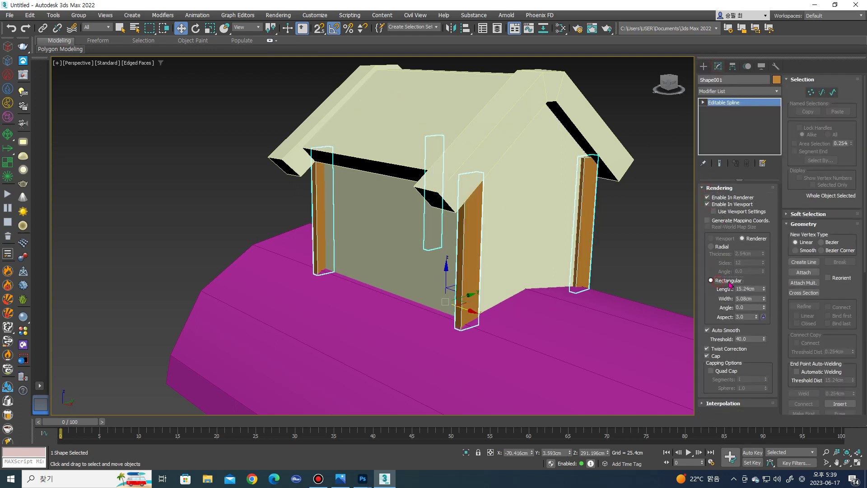
left_click_drag(763, 299, 772, 221)
mouse_move(670, 226)
middle_mouse_down("alt")
mouse_move(626, 208)
mouse_move(644, 202)
mouse_move(678, 210)
mouse_move(615, 220)
middle_mouse_up("alt")
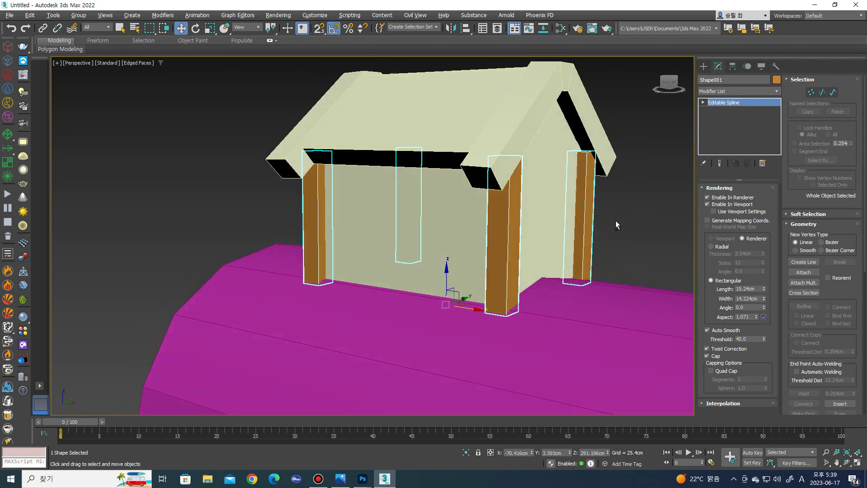
scroll(615, 220, "up", 3)
scroll(522, 232, "up", 3)
scroll(522, 232, "down", 5)
middle_click_drag(522, 232, 677, 253, "alt")
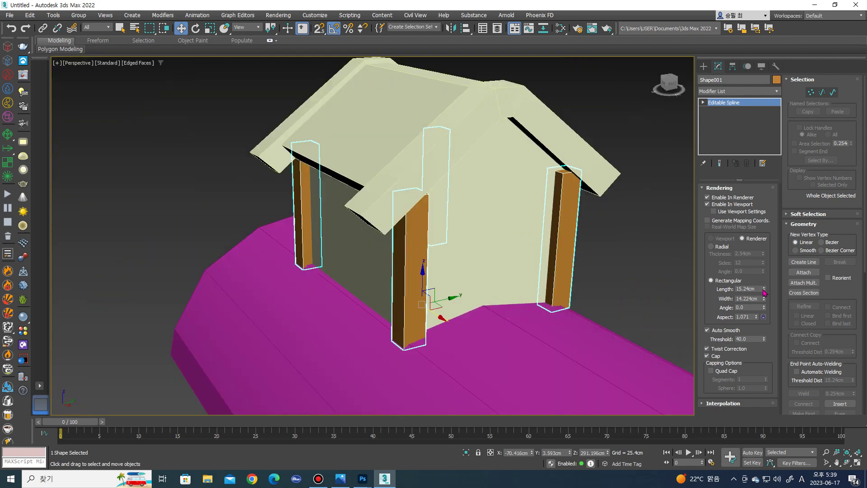
left_click_drag(763, 289, 763, 283)
mouse_move(564, 235)
middle_mouse_down("alt")
mouse_move(615, 233)
mouse_move(547, 219)
middle_mouse_up("alt")
Convert the board shape Shape001 to an Editable Poly.
right_click(534, 194)
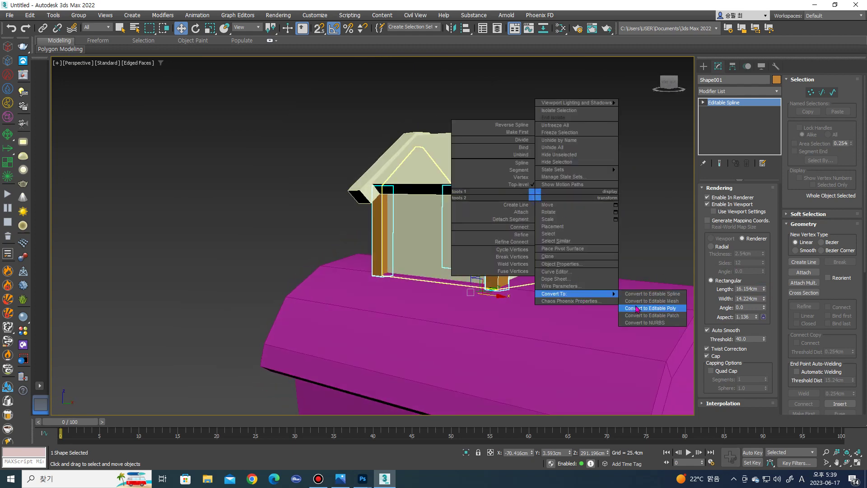
left_click(636, 309)
mouse_move(636, 309)
middle_mouse_down("alt")
mouse_move(518, 251)
mouse_move(460, 204)
middle_mouse_up("alt")
scroll(460, 205, "up", 3)
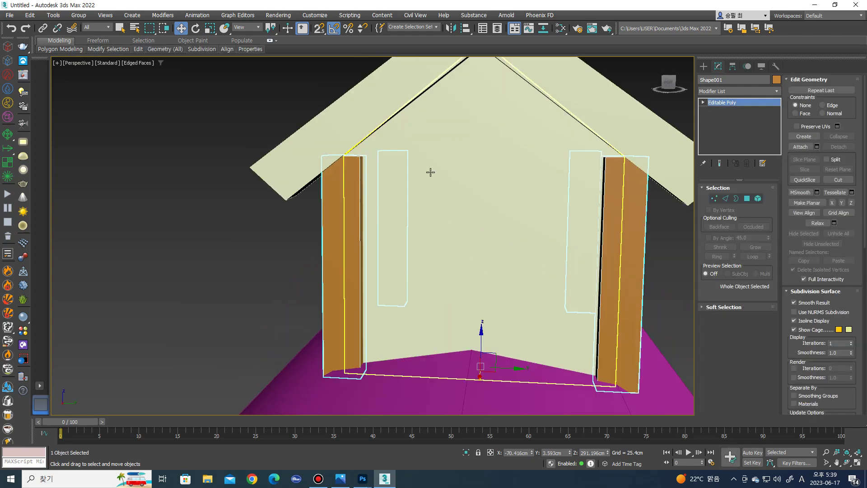
scroll(572, 149, "down", 5)
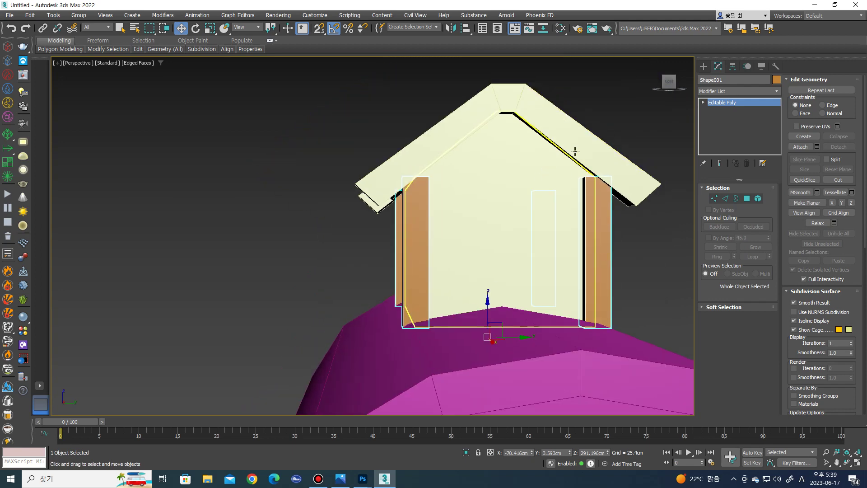
In the Left view at Vertex level, select the eight vertices at the boards' tops.
key("1")
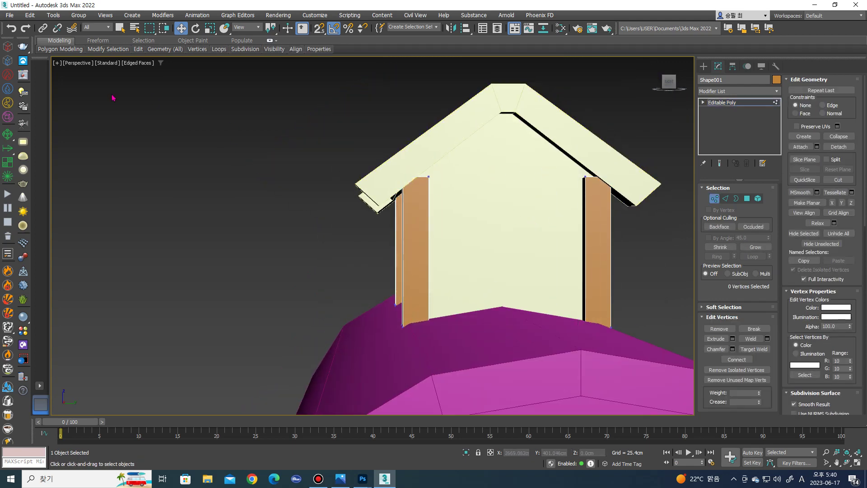
left_click(84, 66)
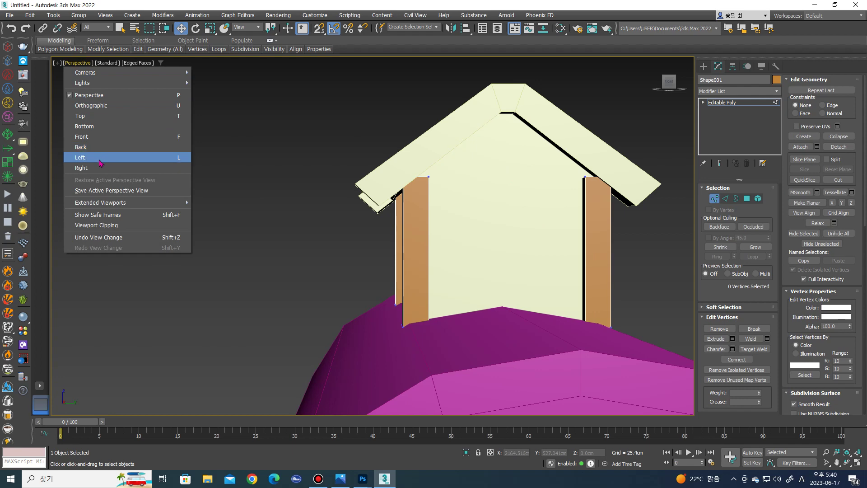
left_click(105, 155)
scroll(323, 246, "down", 5)
scroll(286, 145, "up", 6)
scroll(238, 145, "up", 2)
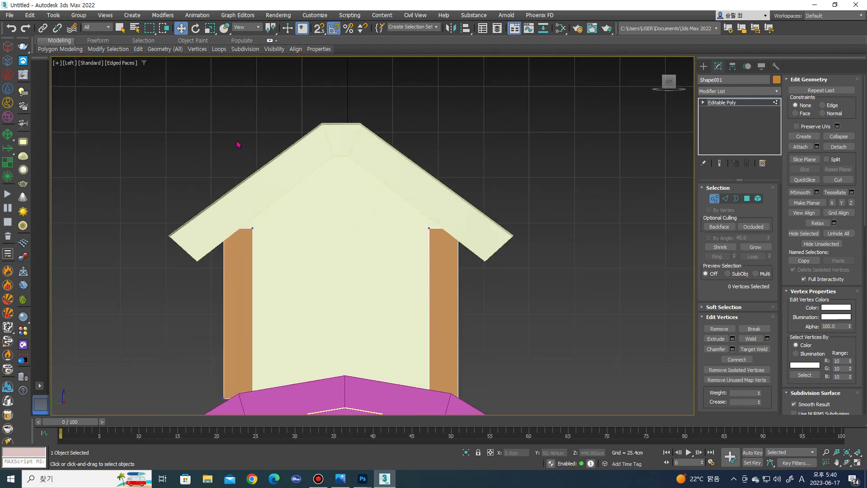
left_click_drag(436, 251, 433, 249)
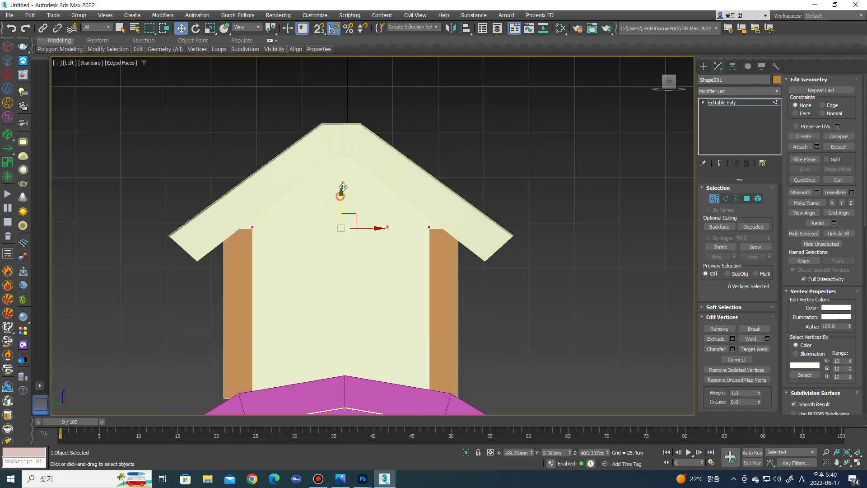
scroll(343, 186, "down", 5)
Return to Perspective view, clear the selection and orbit out to see the whole wagon.
middle_click_drag(343, 187, 323, 233, "alt")
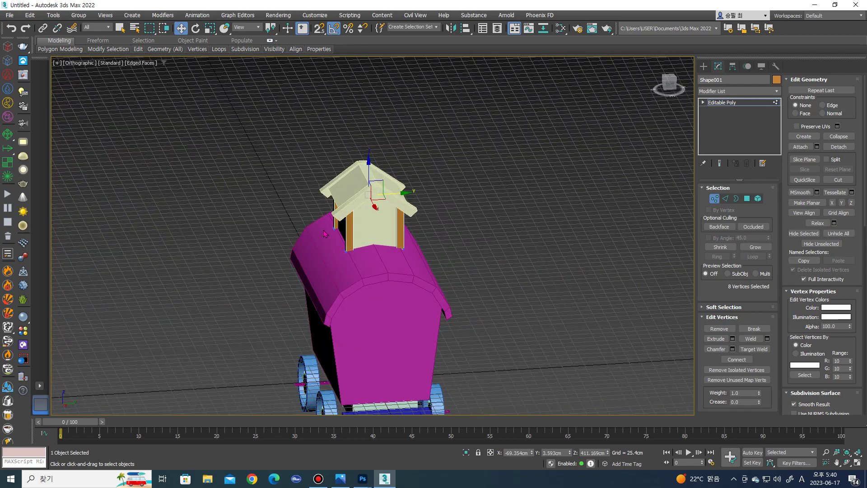
key("p")
scroll(383, 203, "up", 5)
scroll(406, 198, "down", 4)
scroll(444, 196, "up", 2)
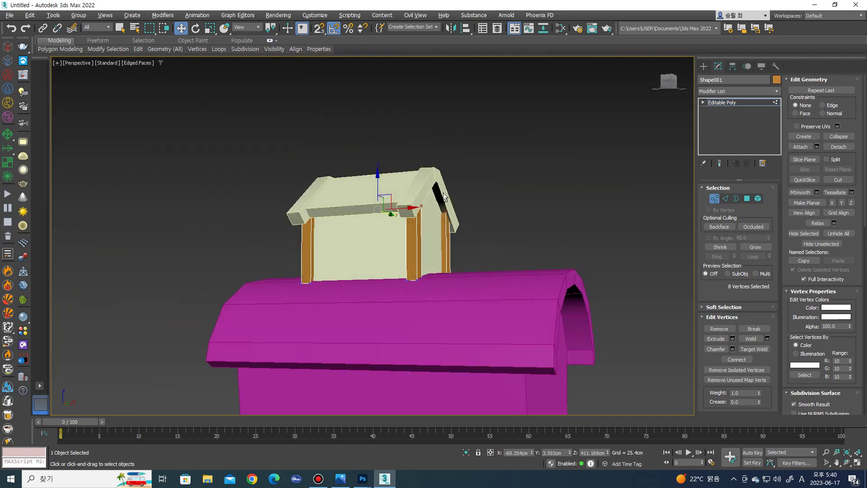
middle_click_drag(443, 196, 425, 198, "alt")
scroll(457, 174, "up", 3)
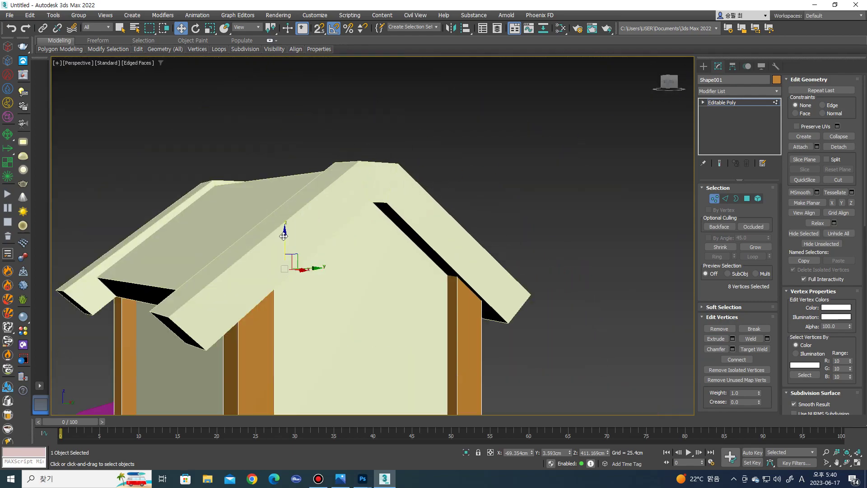
left_click(702, 66)
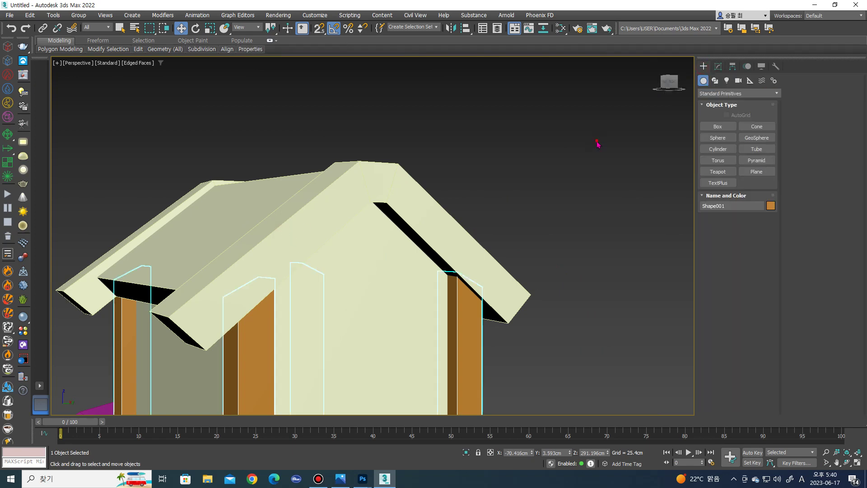
left_click(597, 142)
scroll(597, 141, "down", 5)
middle_click_drag(598, 144, 608, 232, "alt")
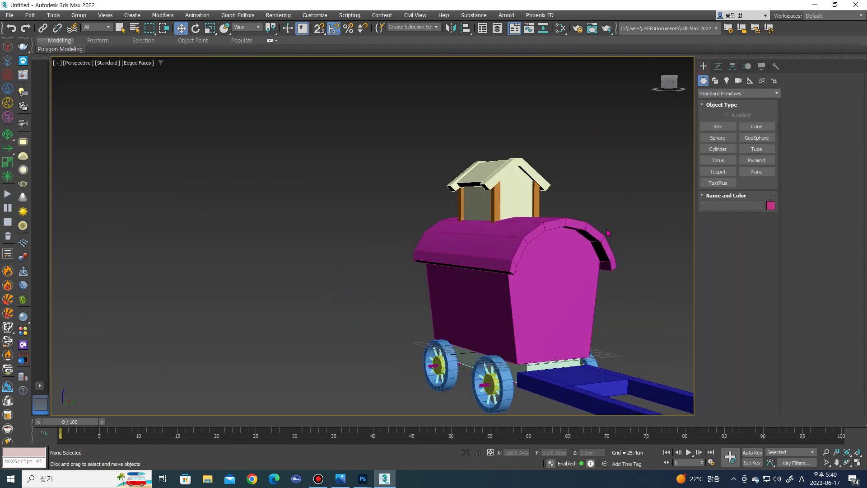
scroll(591, 230, "up", 2)
scroll(463, 141, "down", 1)
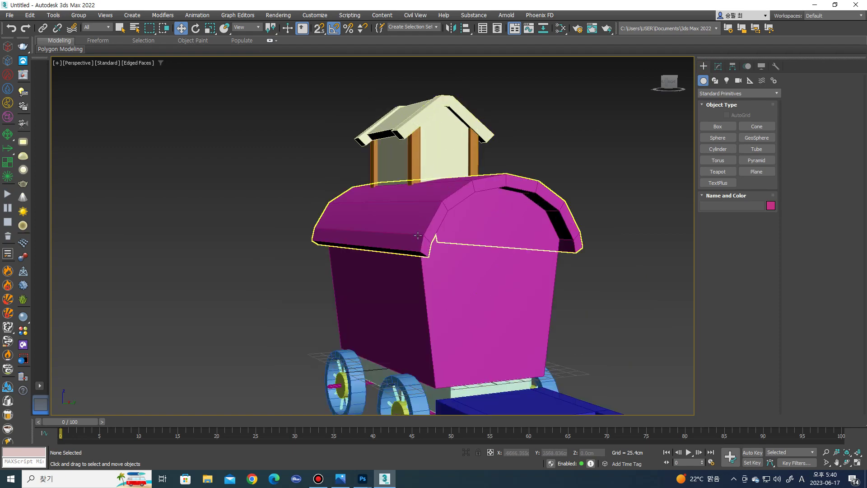
Select the magenta roof Object001 and pick polygons along one arched rim band at Polygon level.
left_click(419, 237)
middle_click_drag(419, 236, 451, 260, "alt")
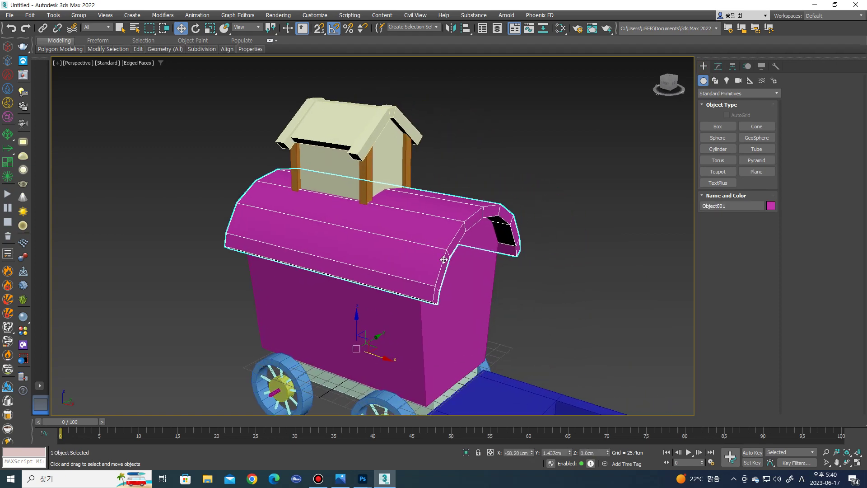
key("4")
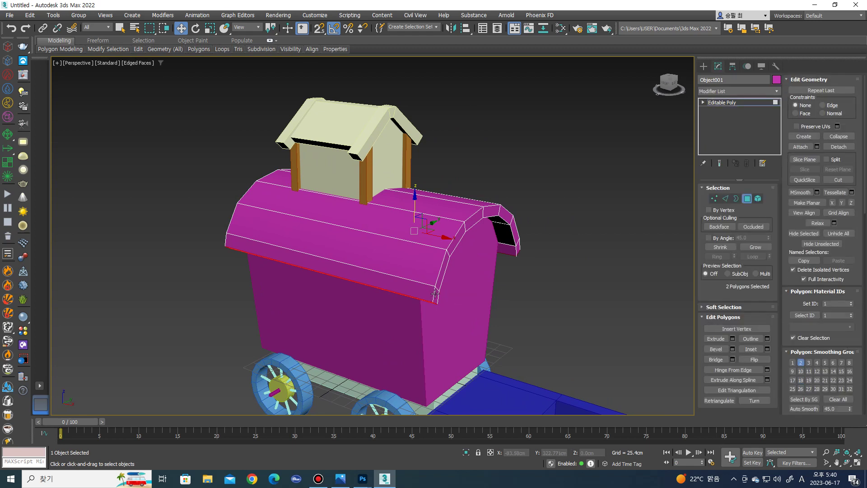
left_click(435, 293)
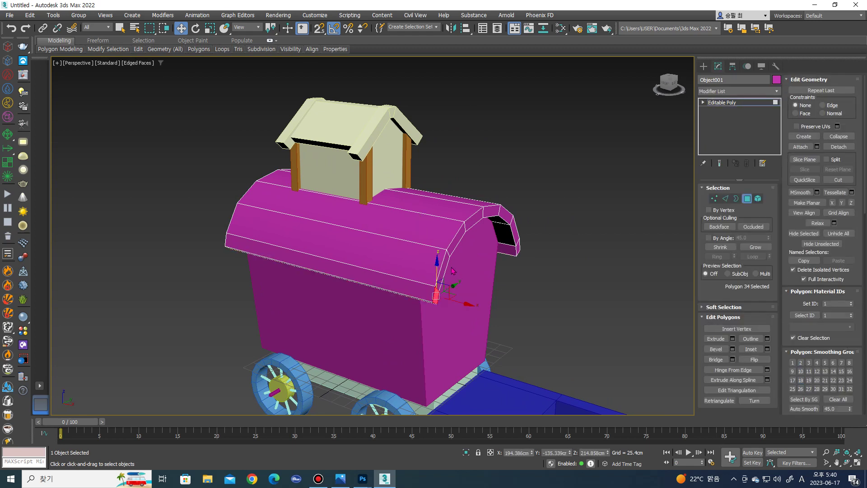
left_click(319, 478)
left_click(444, 266, "ctrl")
left_click(456, 240, "ctrl")
left_click(474, 217, "ctrl")
left_click(503, 212, "ctrl")
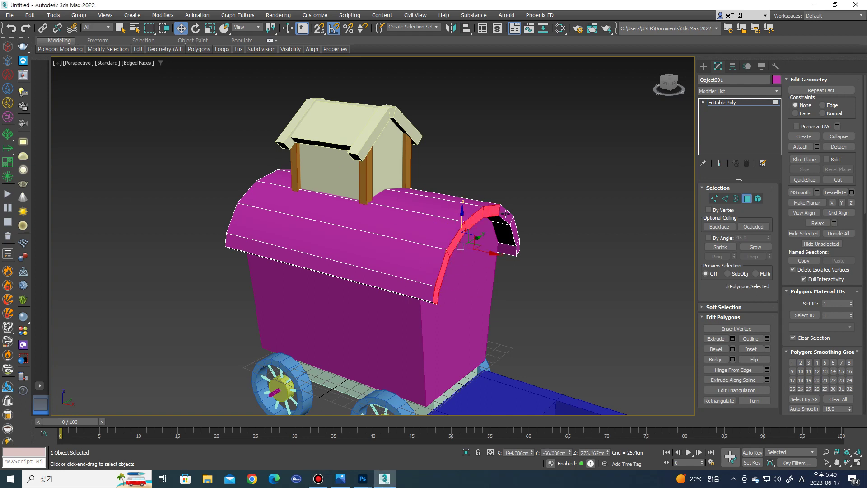
left_click(515, 228, "ctrl")
left_click(518, 251, "ctrl")
Add the other arched rim band's polygons to the selection.
mouse_move(519, 248)
middle_mouse_down("alt")
mouse_move(345, 209)
mouse_move(354, 184)
mouse_move(300, 270)
middle_mouse_up("alt")
left_click(261, 297, "ctrl")
left_click(275, 273, "ctrl")
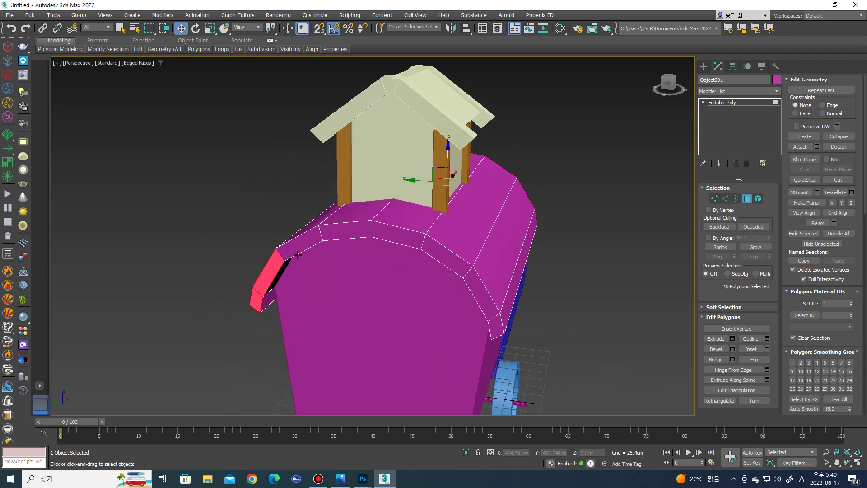
left_click(300, 244, "ctrl")
left_click(352, 229, "ctrl")
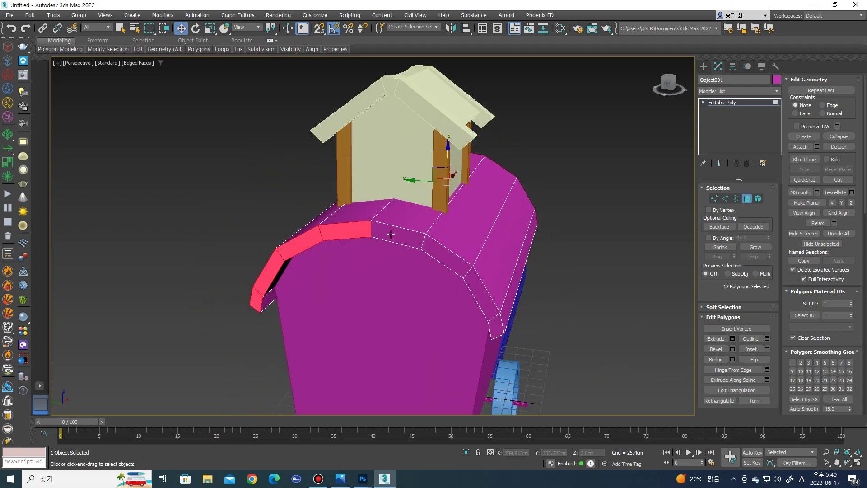
left_click(397, 233, "ctrl")
left_click(442, 258, "ctrl")
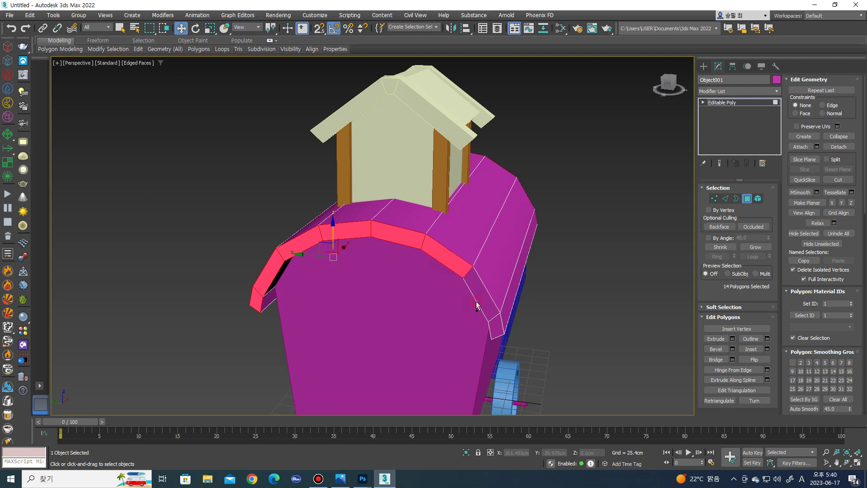
left_click(482, 311, "ctrl")
left_click(495, 324, "ctrl")
mouse_move(495, 324)
middle_mouse_down("alt")
mouse_move(281, 244)
mouse_move(386, 297)
mouse_move(406, 271)
middle_mouse_up("alt")
Detach the selected rim polygons as Object005 and select the new piece.
left_click(839, 147)
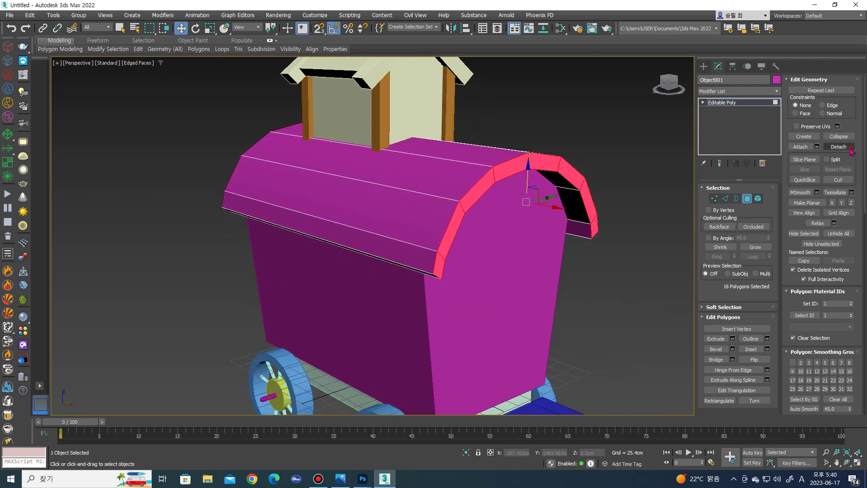
left_click(457, 245)
left_click(637, 108)
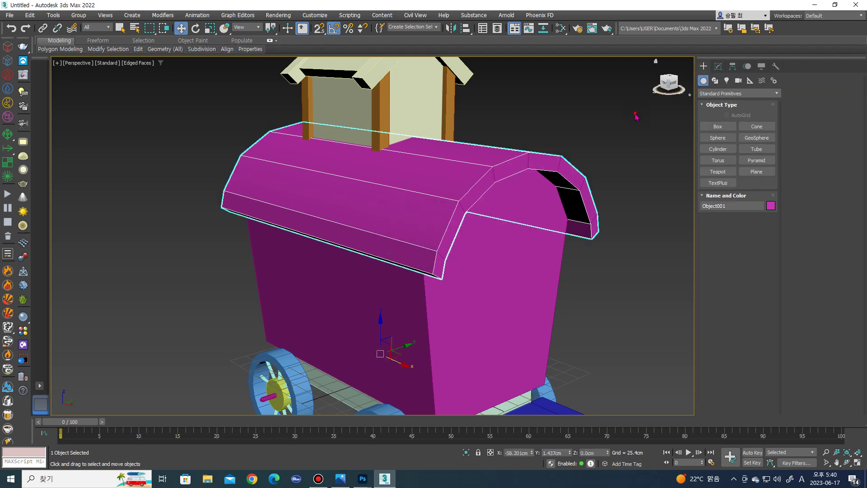
left_click(559, 161)
left_click(717, 66)
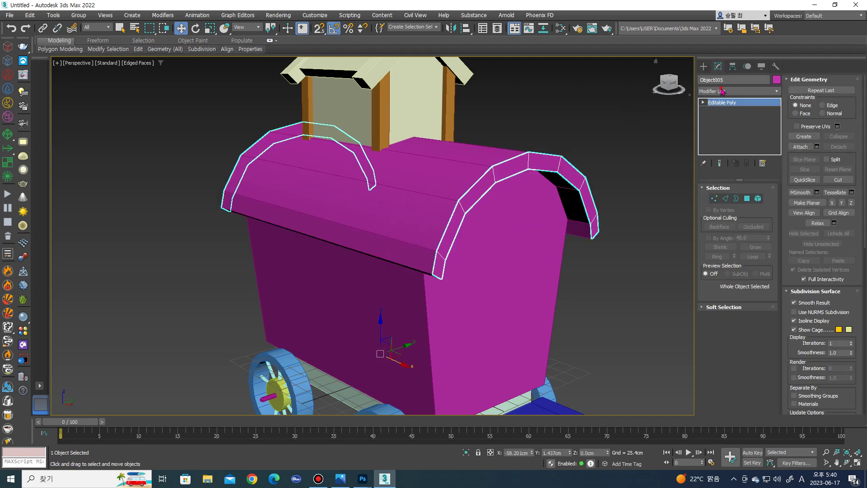
Add a Shell modifier to Object005 with Inner Amount 0 and Outer Amount about 23.6 cm.
left_click(723, 90)
key("s")
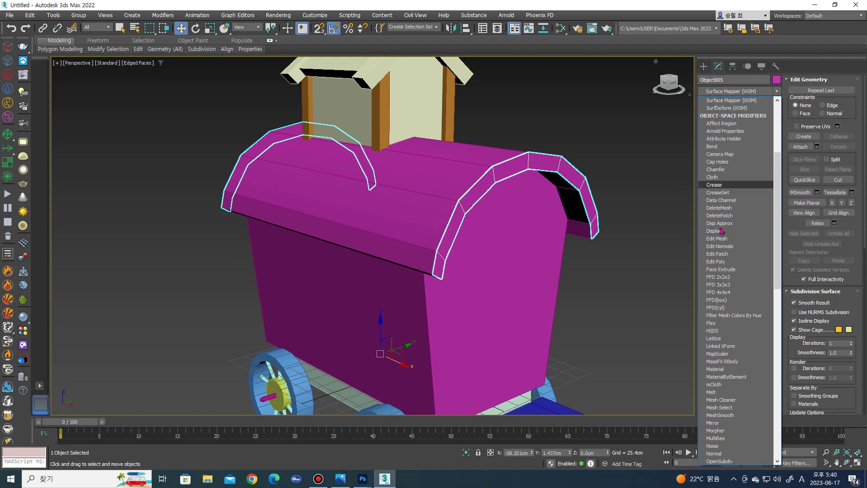
left_click(731, 154)
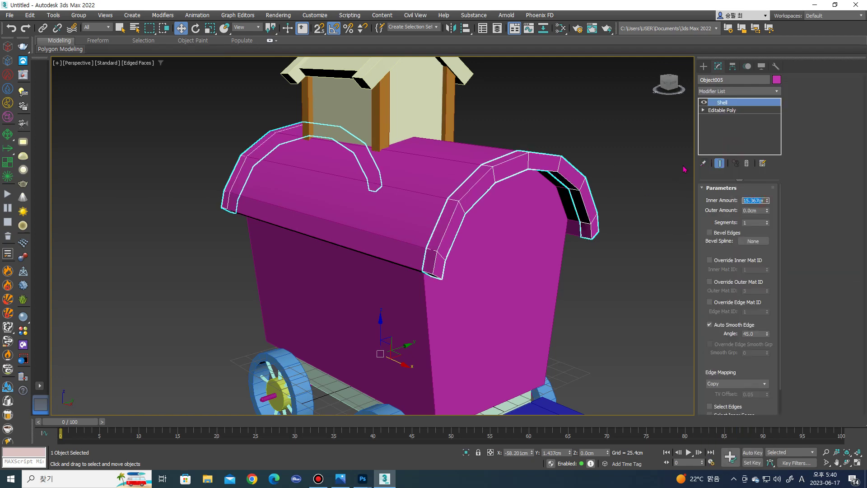
type("0")
key("Return")
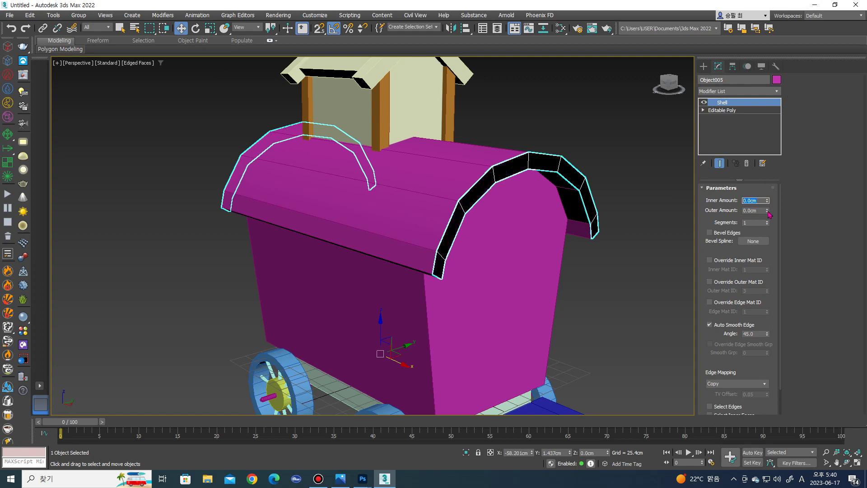
left_click_drag(767, 212, 767, 181)
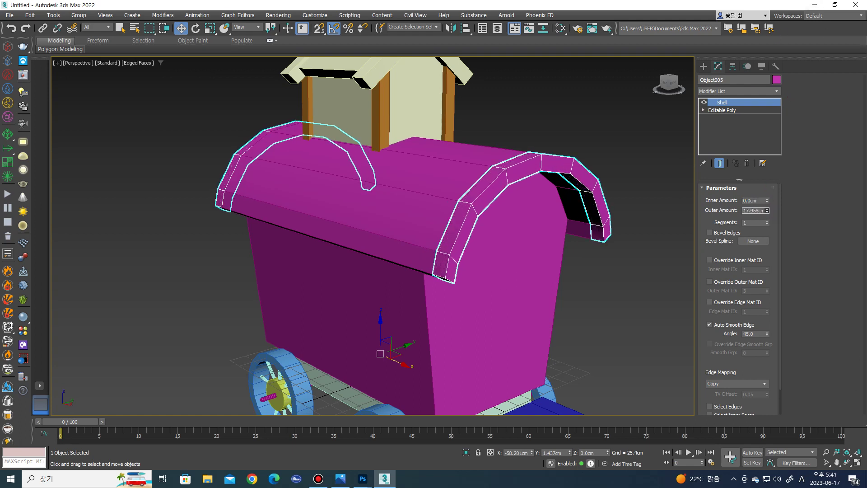
mouse_move(767, 210)
left_mouse_down()
mouse_move(90, 290)
mouse_move(91, 280)
left_mouse_up()
scroll(587, 244, "down", 5)
middle_click_drag(586, 244, 691, 171, "alt")
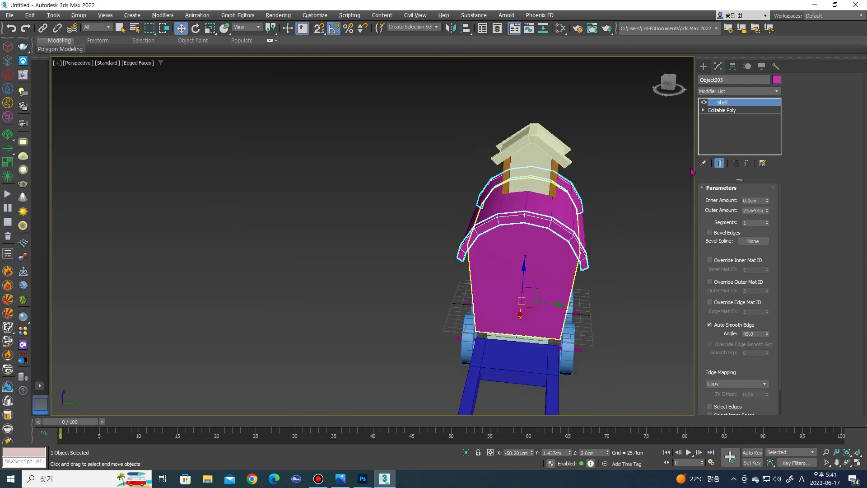
right_click(541, 201)
mouse_move(580, 298)
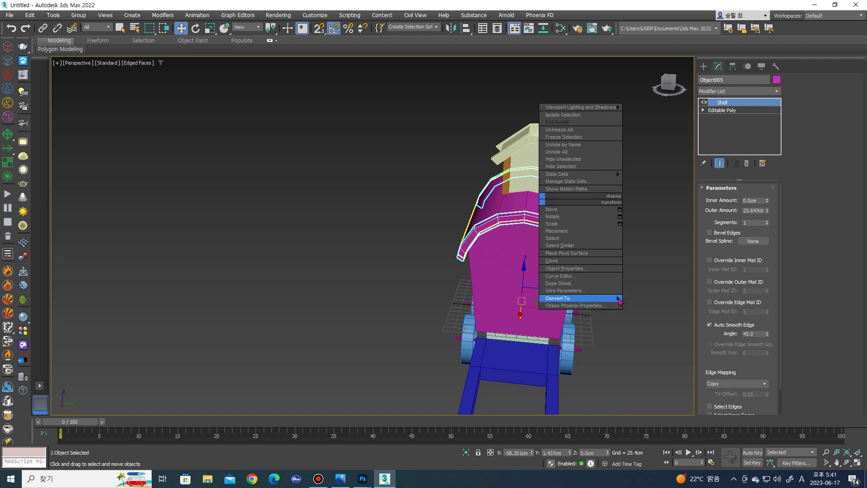
Collapse the shelled rims to an Editable Poly and add a Push modifier.
left_click(638, 306)
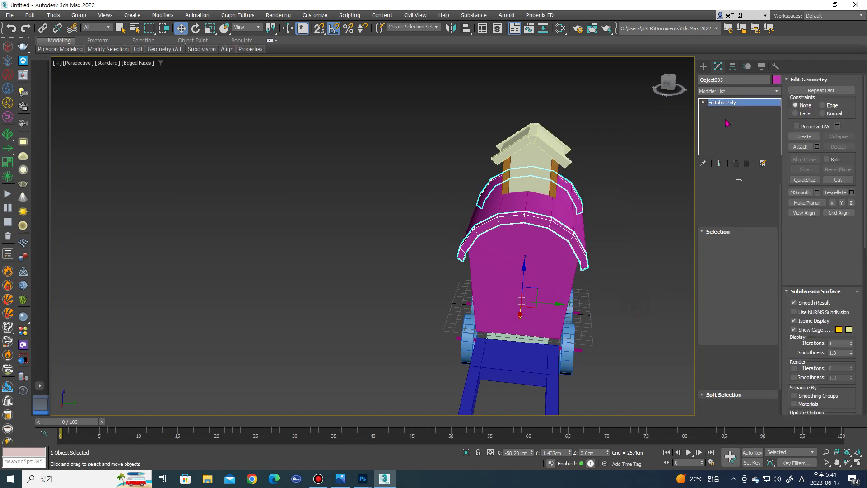
left_click(775, 91)
scroll(734, 226, "down", 1)
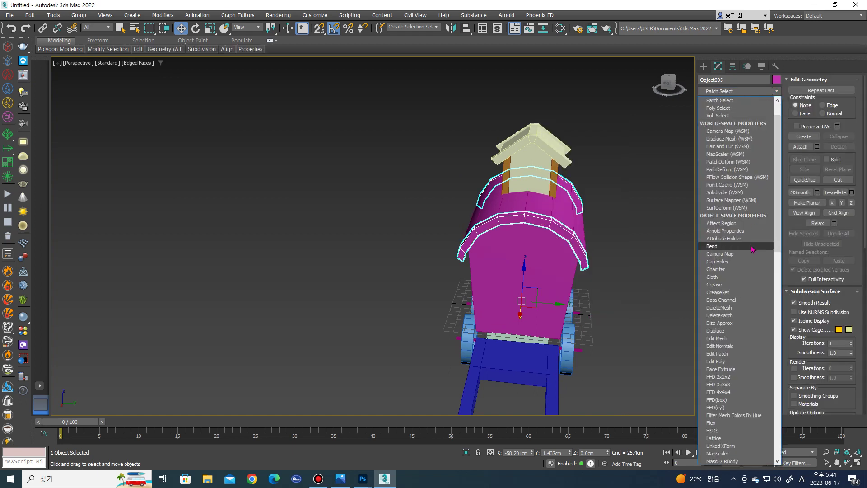
key("p")
scroll(735, 160, "up", 8)
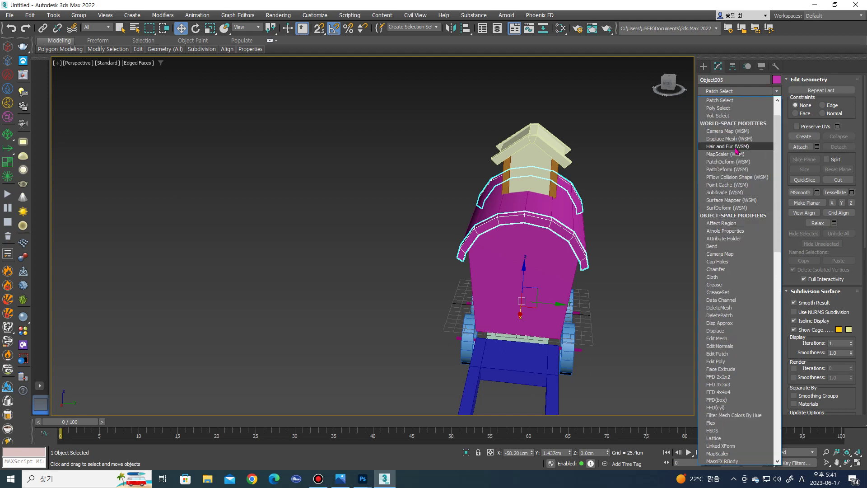
scroll(736, 151, "up", 10)
key("p")
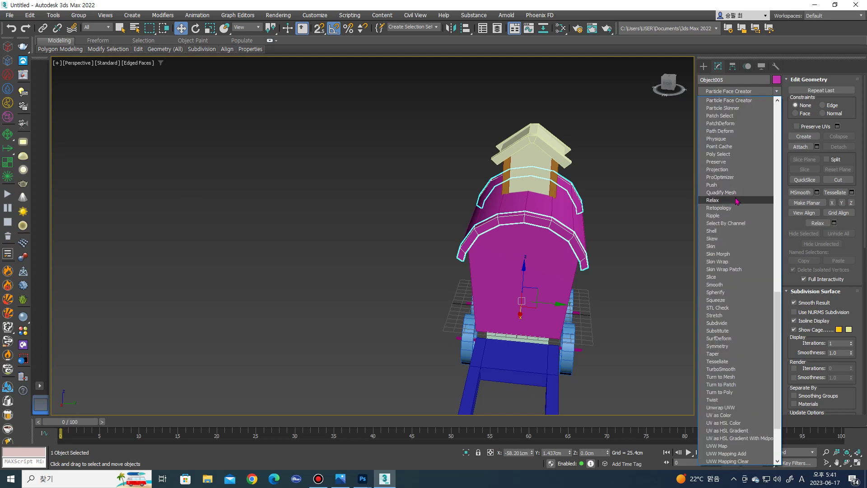
left_click(735, 185)
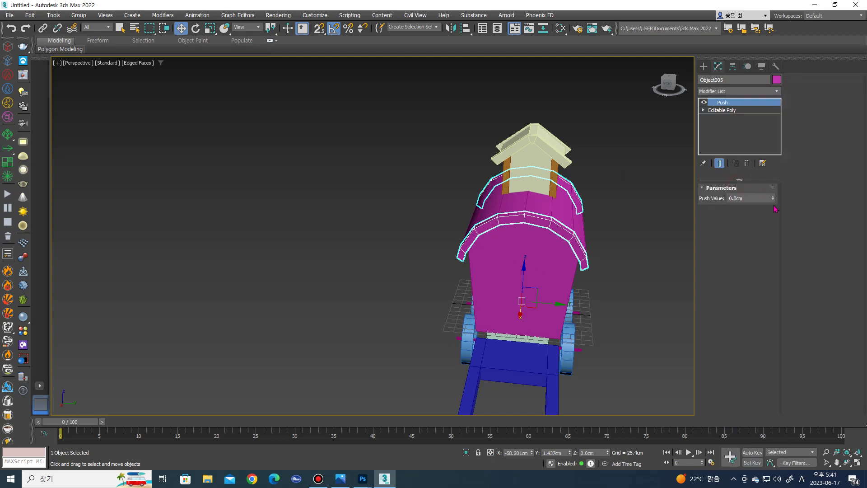
Set the Push Value to 9.144 cm after trying 7.874 and 12.954 cm.
left_click_drag(772, 200, 773, 192)
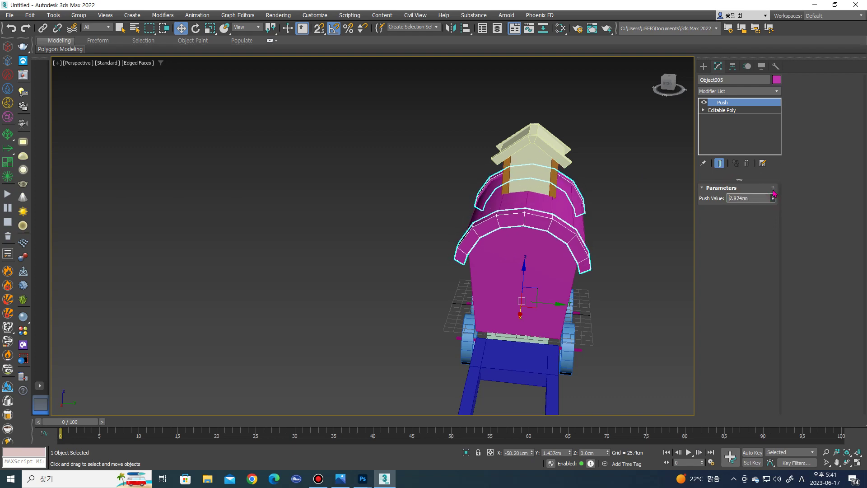
mouse_move(519, 212)
middle_mouse_down("alt")
mouse_move(476, 210)
mouse_move(492, 215)
middle_mouse_up("alt")
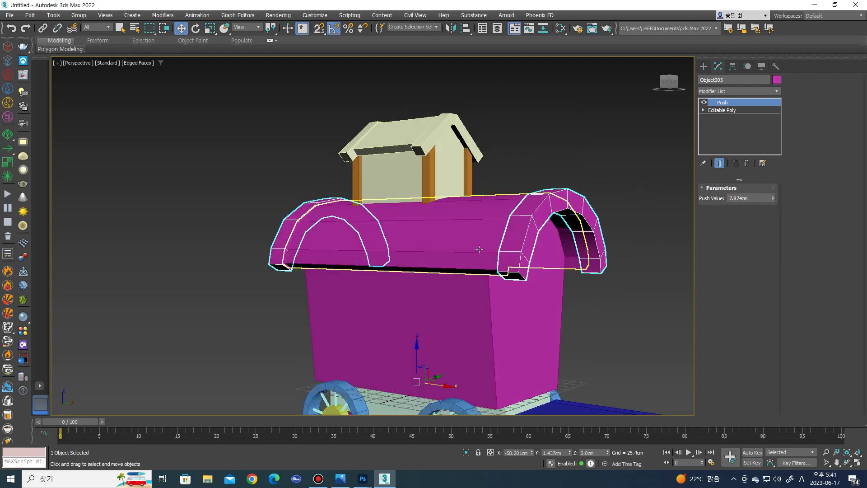
mouse_move(479, 249)
middle_mouse_down("alt")
mouse_move(553, 245)
mouse_move(497, 246)
middle_mouse_up("alt")
left_click_drag(772, 198, 772, 191)
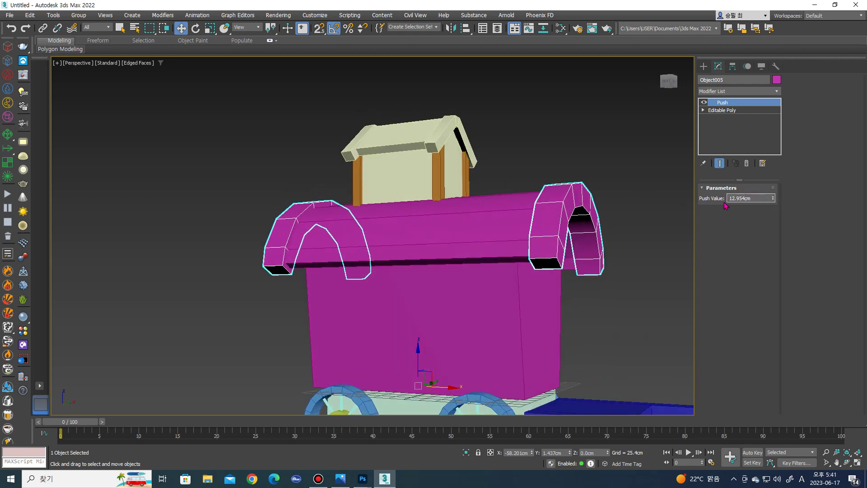
middle_click_drag(605, 229, 647, 232, "alt")
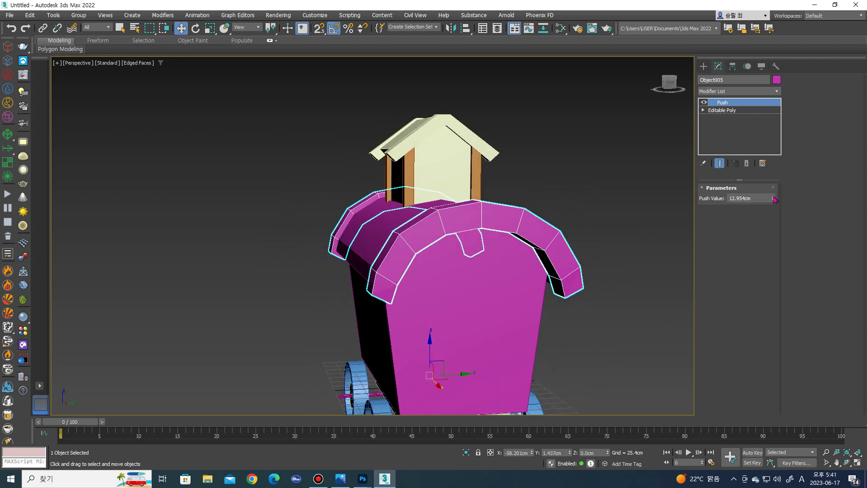
left_click_drag(774, 199, 773, 209)
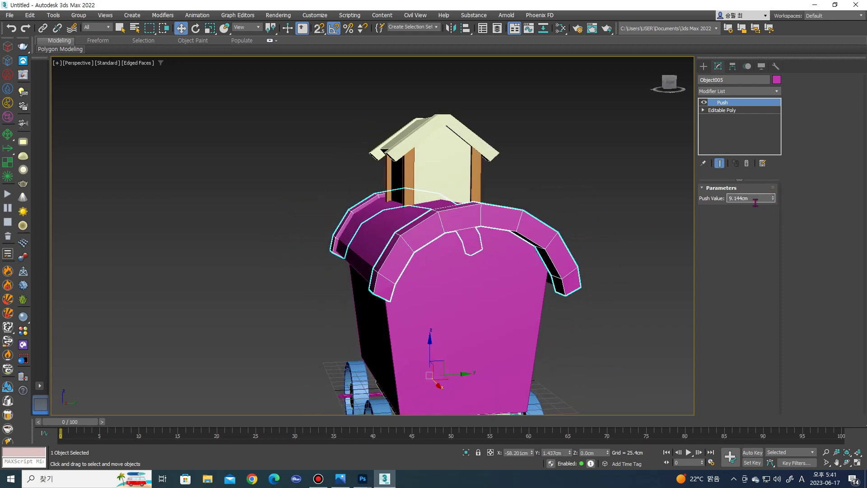
middle_click_drag(493, 229, 534, 228, "alt")
Collapse Object005 with its Push into an Editable Poly.
right_click(547, 208)
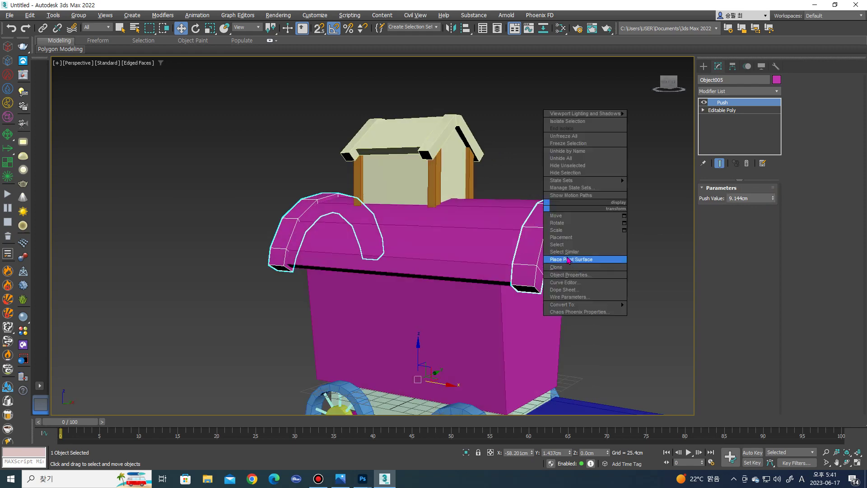
mouse_move(582, 304)
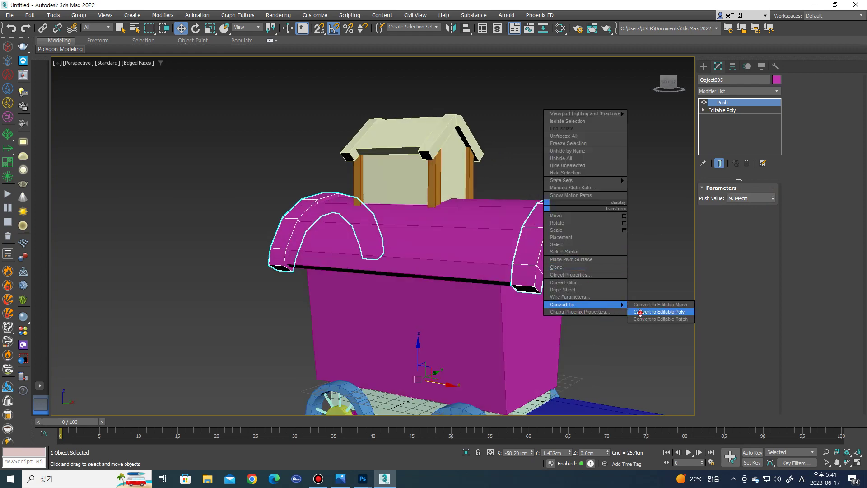
left_click(640, 313)
middle_click_drag(641, 312, 561, 275, "alt")
scroll(560, 275, "up", 3)
scroll(419, 229, "down", 5)
scroll(419, 229, "down", 4)
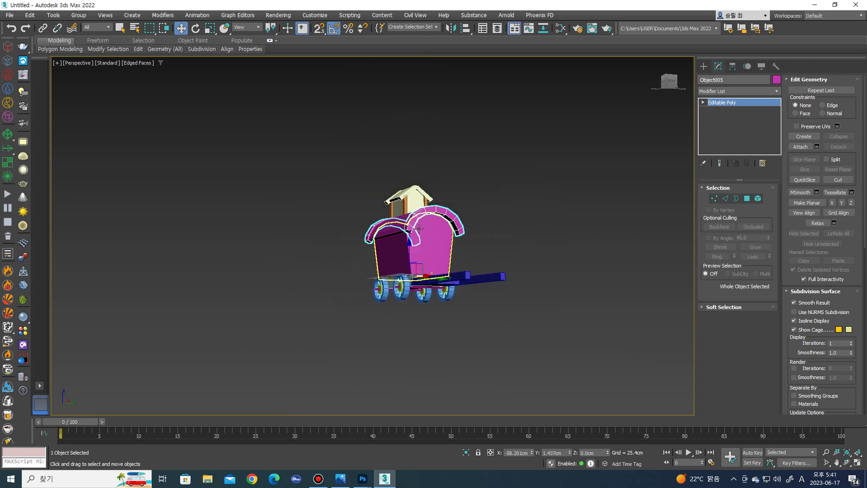
mouse_move(419, 229)
middle_mouse_down("alt")
mouse_move(432, 312)
mouse_move(374, 350)
middle_mouse_up("alt")
scroll(433, 312, "up", 2)
scroll(433, 312, "up", 4)
Raise the arch rims about 11.3 cm and convert them to an Editable Poly again.
left_click_drag(328, 342, 332, 329)
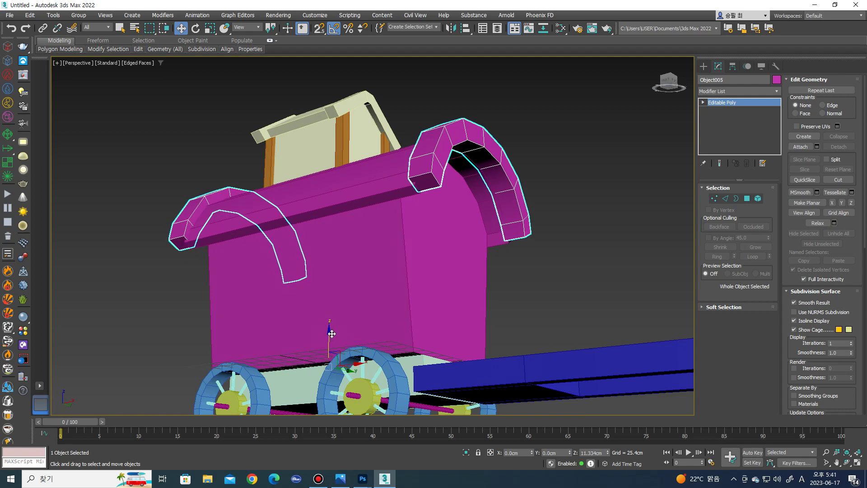
middle_click_drag(333, 329, 342, 309, "alt")
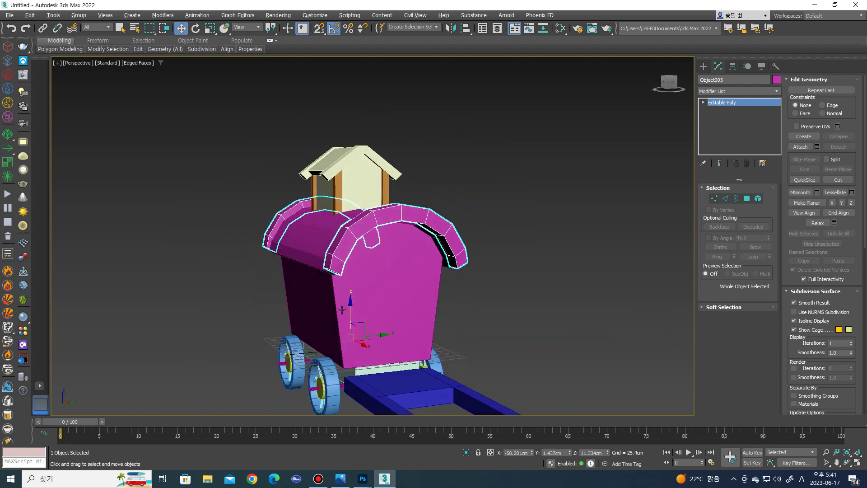
left_click(497, 294)
middle_click_drag(496, 293, 514, 271, "alt")
scroll(516, 204, "up", 3)
scroll(516, 204, "up", 2)
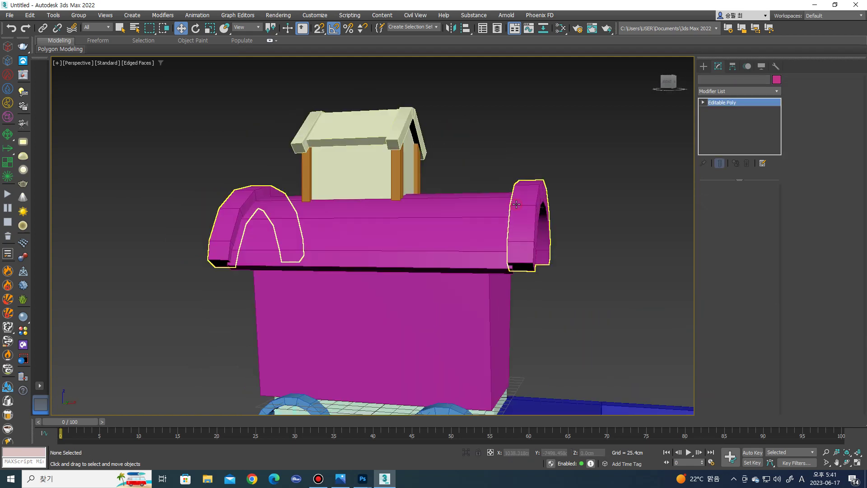
left_click(516, 204)
middle_click_drag(516, 204, 461, 204, "alt")
right_click(462, 204)
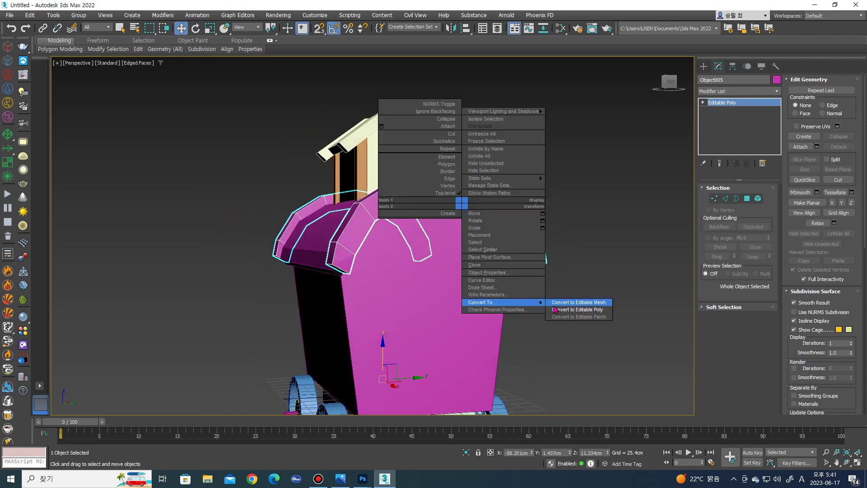
left_click(555, 310)
Select the four arch-end polygons at Polygon level and show all four viewports.
key("4")
middle_click_drag(555, 310, 389, 257, "alt")
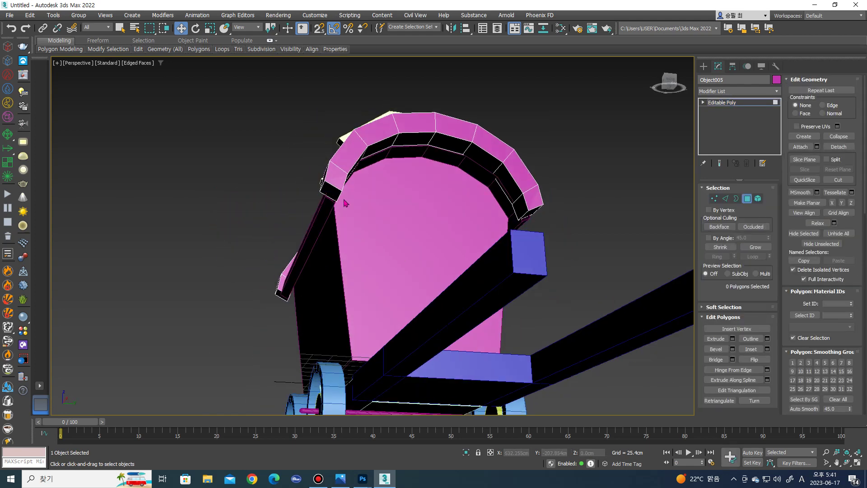
left_click(342, 200)
left_click(528, 213, "ctrl")
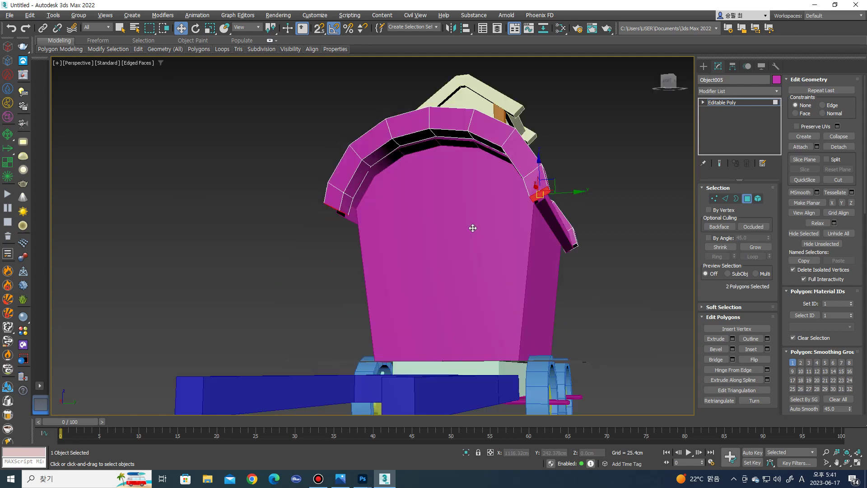
mouse_move(529, 213)
middle_mouse_down("alt")
mouse_move(388, 235)
mouse_move(332, 214)
mouse_move(408, 204)
middle_mouse_up("alt")
left_click(323, 199, "ctrl")
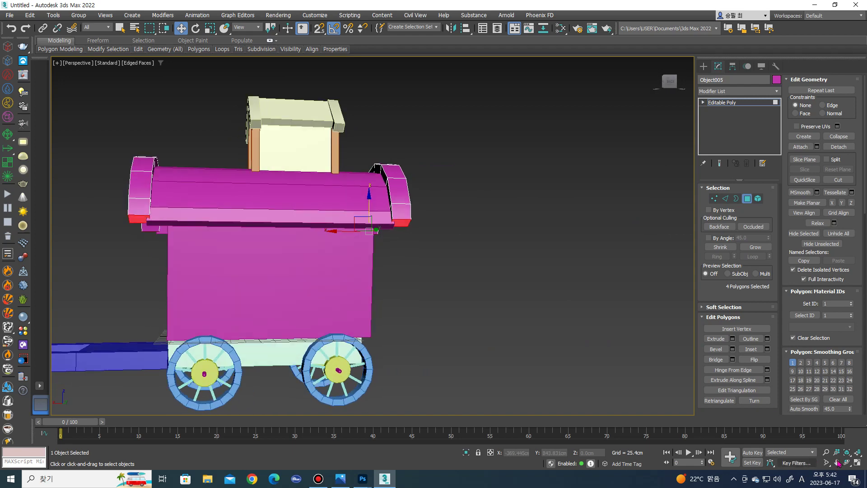
key("alt+w")
scroll(296, 282, "down", 5)
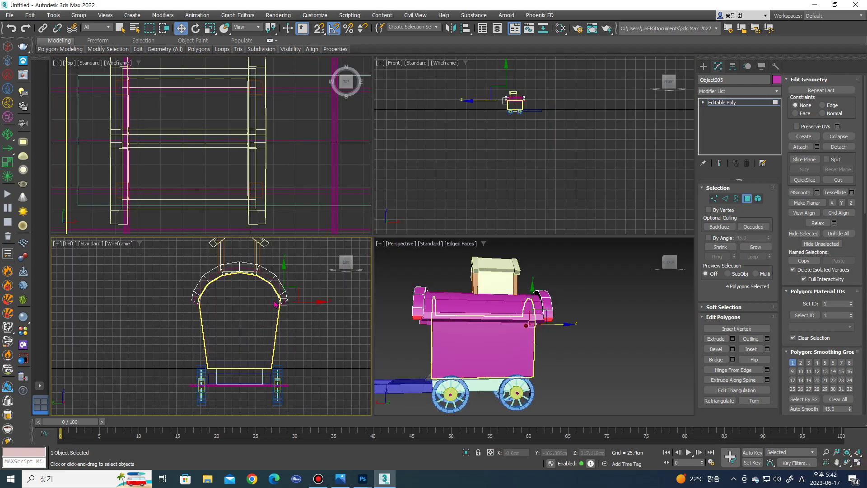
Move the arch-end polygons down, extrude them, and shift them further down.
left_click_drag(295, 281, 298, 291)
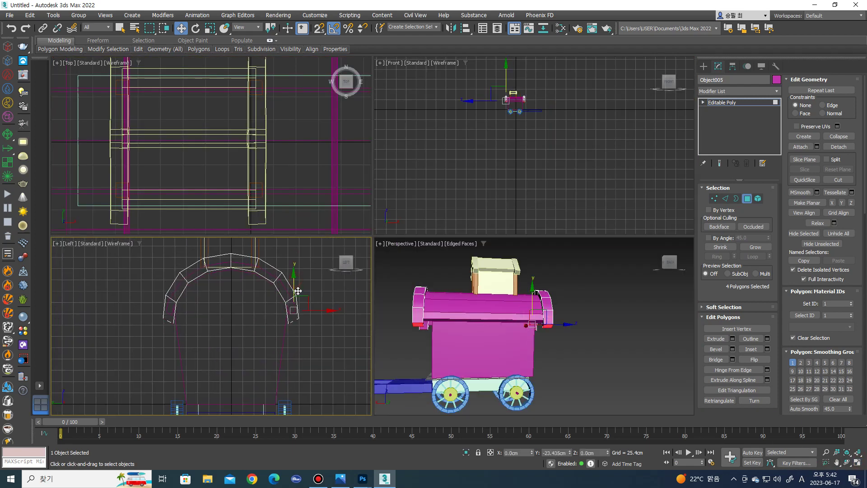
scroll(293, 288, "up", 2)
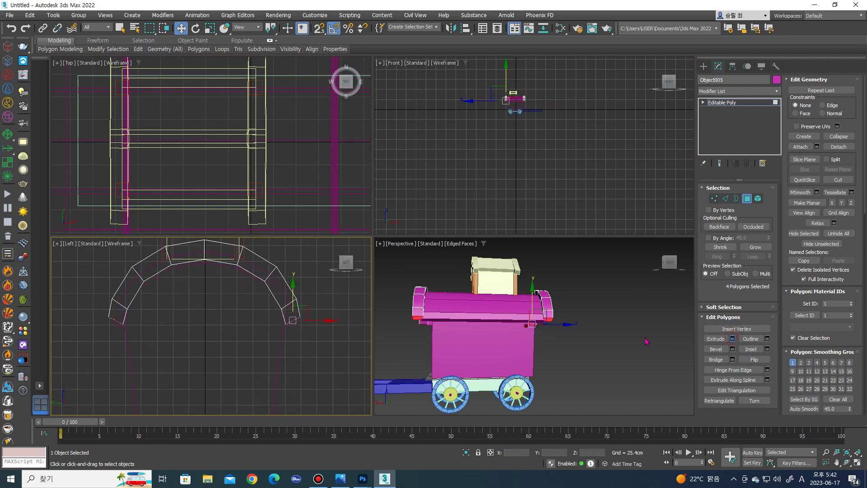
left_click(732, 338)
left_click(219, 360)
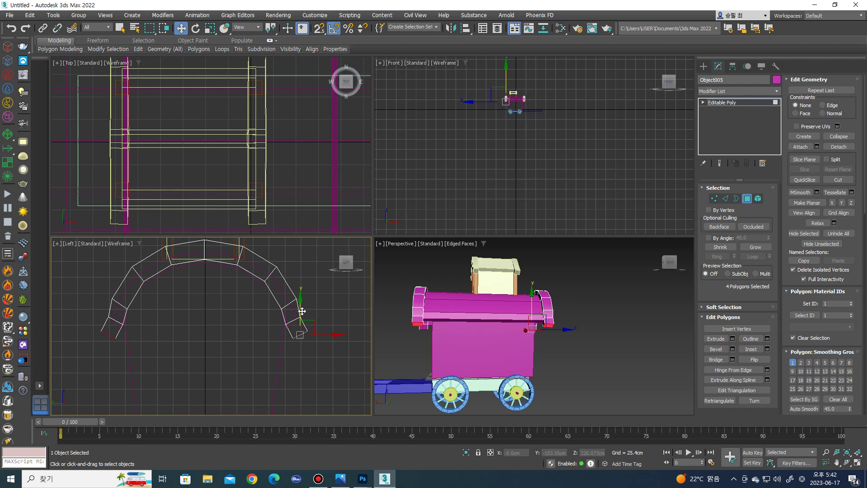
left_click_drag(302, 311, 300, 325)
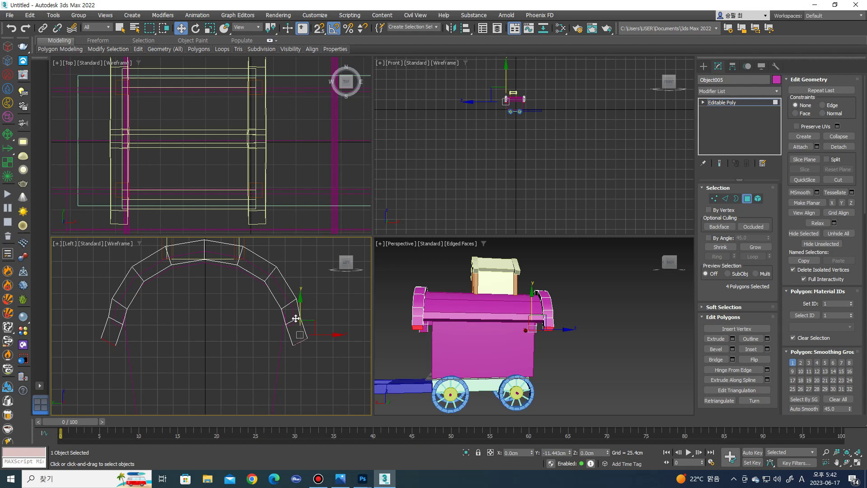
left_click_drag(296, 318, 300, 317)
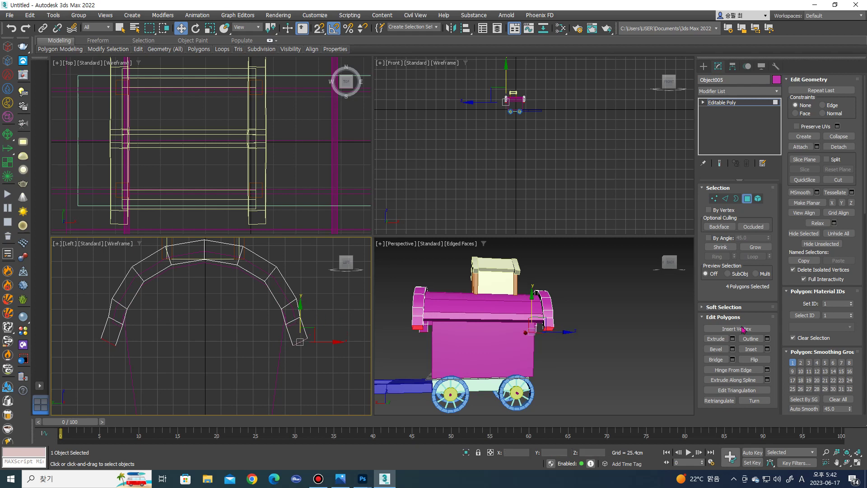
Extrude the arch ends 25.4 cm again and raise the new polygons.
left_click(732, 338)
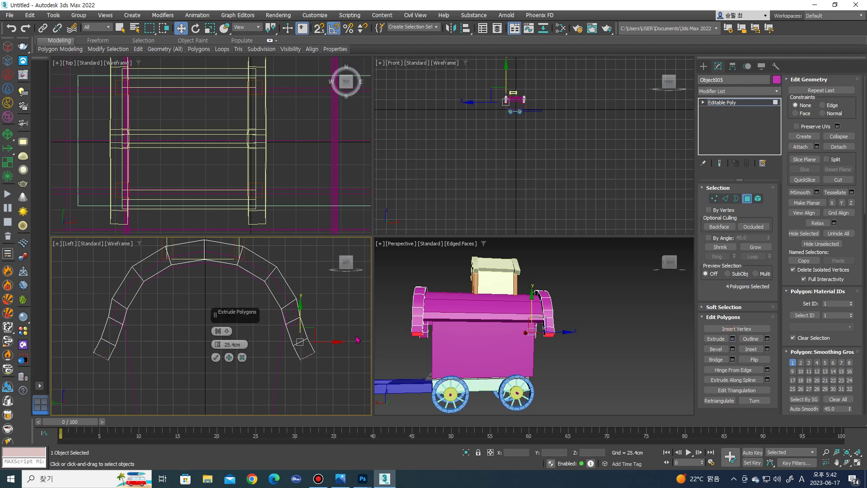
left_click(218, 358)
scroll(308, 339, "up", 2)
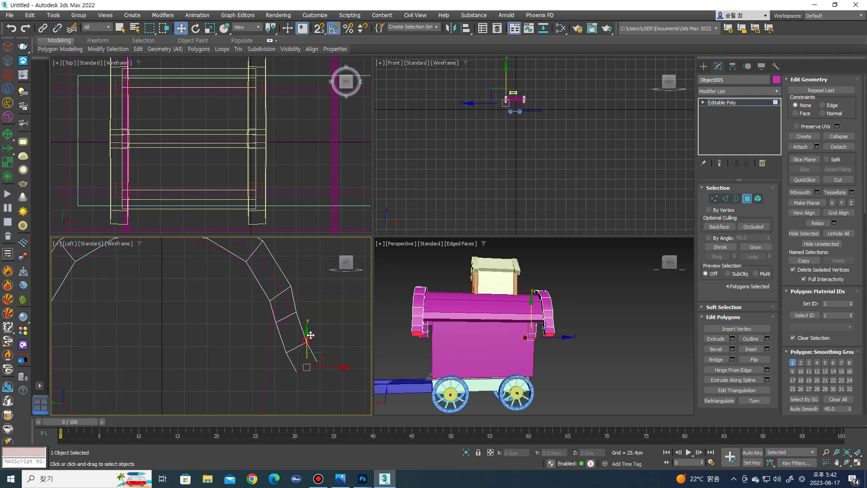
left_click_drag(311, 335, 316, 335)
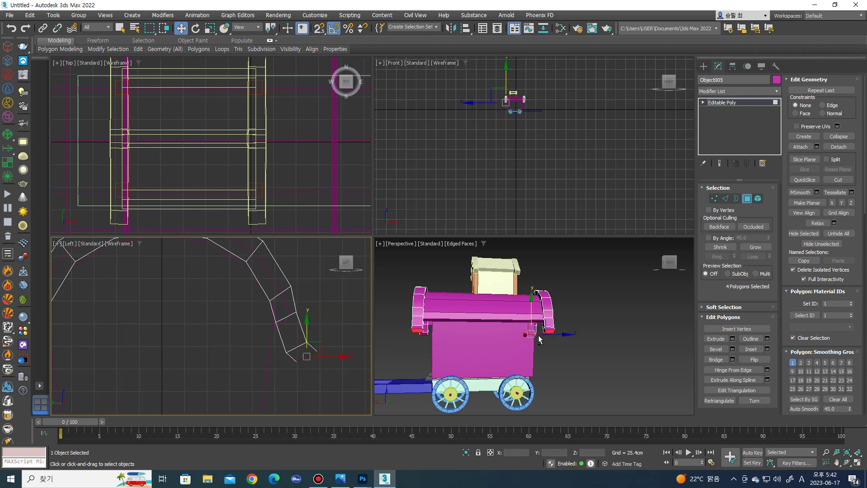
middle_click_drag(538, 339, 558, 340, "alt")
Enter vertex editing on the rim, clear its vertex selection, and orbit behind the wagon.
key("1")
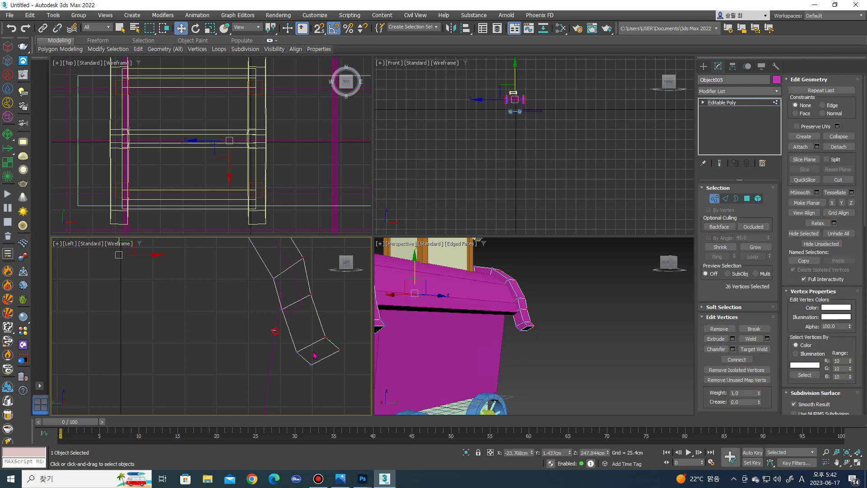
scroll(265, 341, "down", 3)
scroll(200, 338, "up", 2)
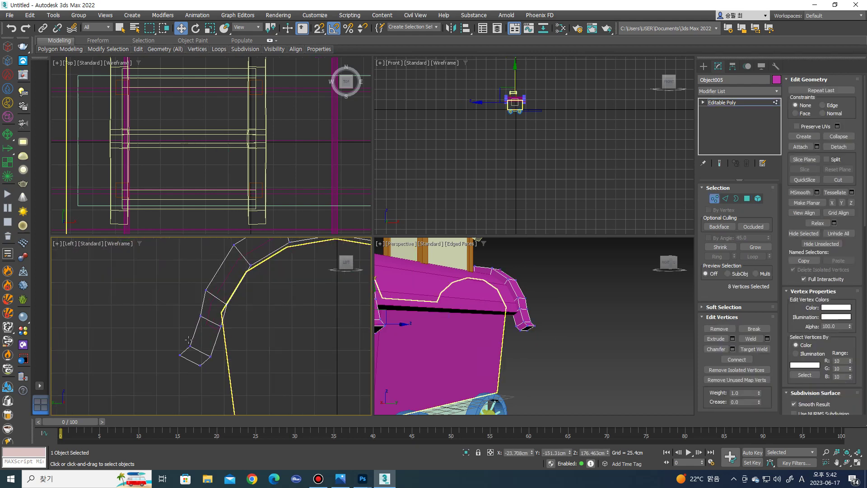
scroll(209, 346, "down", 3)
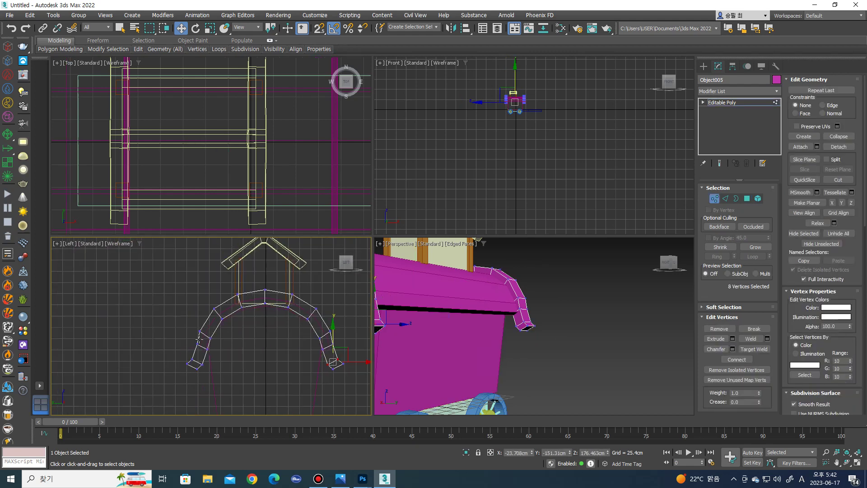
scroll(195, 372, "up", 4)
left_click_drag(212, 390, 246, 387)
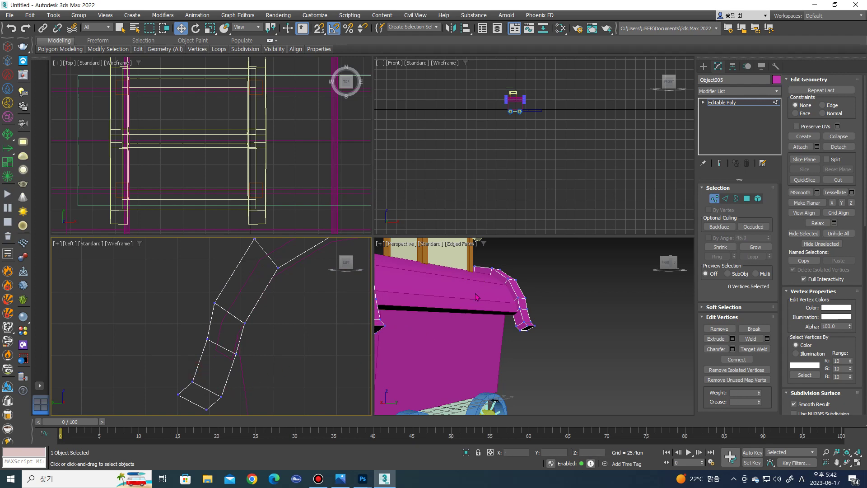
scroll(475, 296, "down", 5)
middle_click_drag(476, 297, 452, 298, "alt")
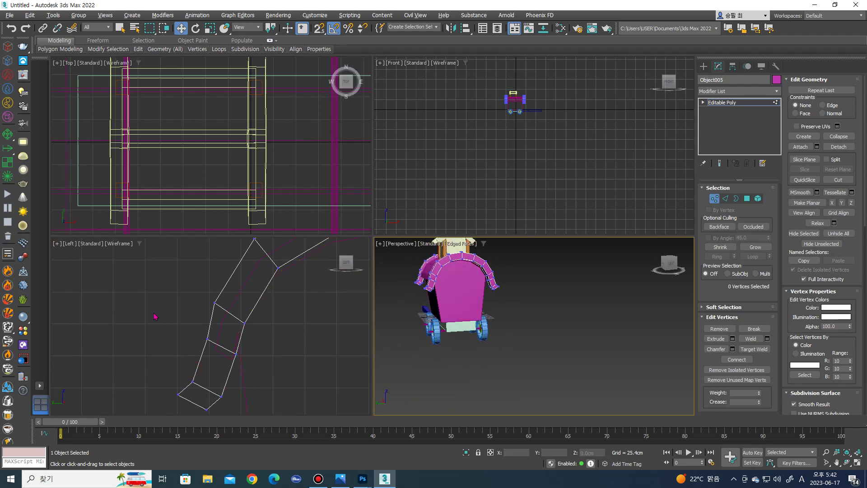
scroll(215, 334, "down", 2)
scroll(215, 343, "up", 2)
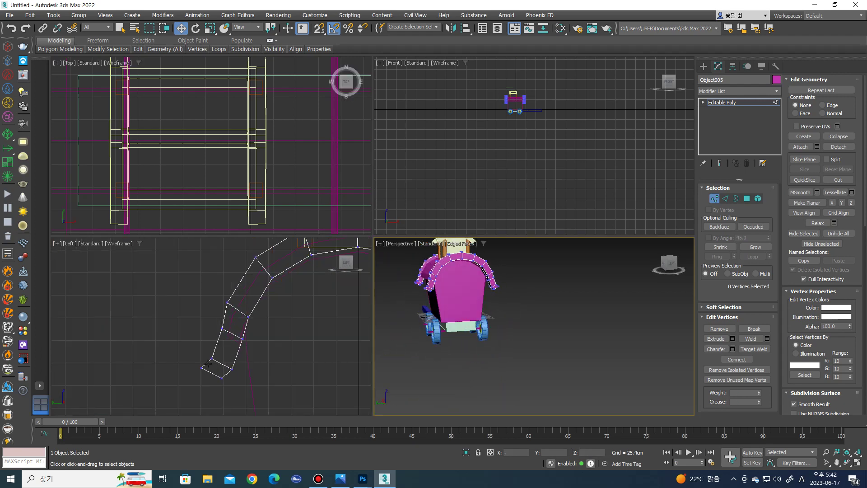
Select the vertices at both arch ends and move them up.
left_click_drag(190, 354, 246, 381)
middle_click_drag(245, 381, 308, 358)
scroll(309, 357, "down", 2)
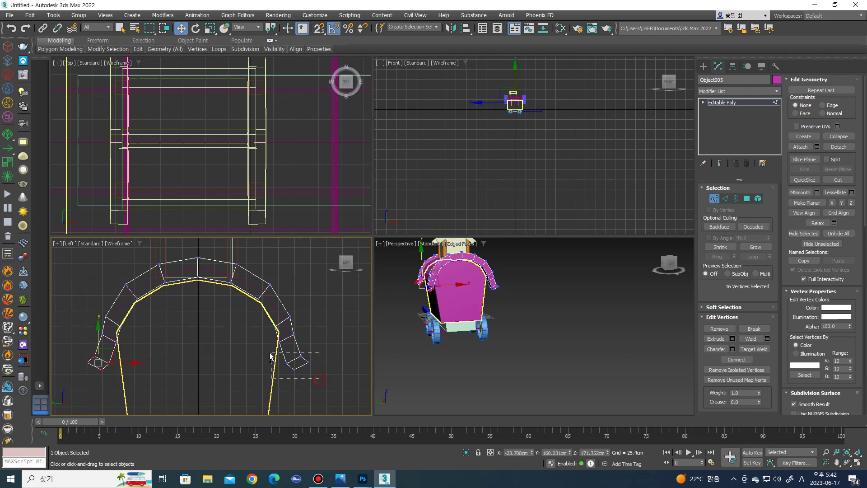
left_click_drag(270, 357, 271, 356, "ctrl")
left_click_drag(200, 339, 201, 331)
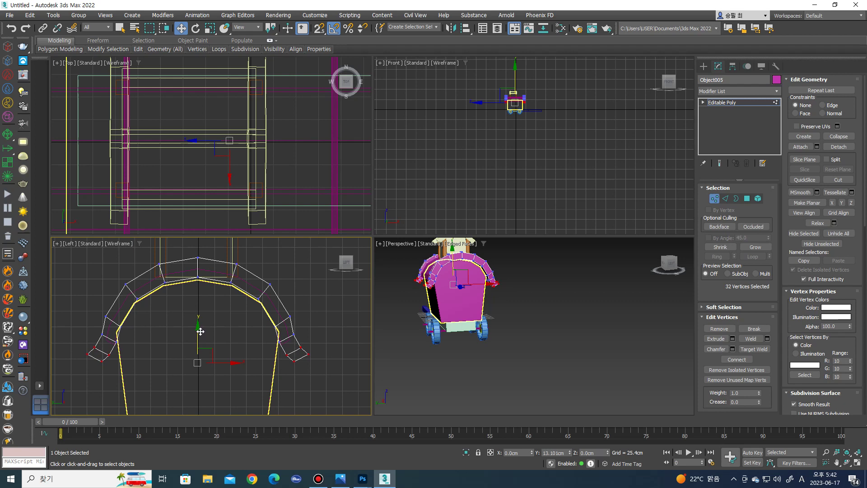
Zoom and orbit to inspect the raised arch from the front.
scroll(502, 318, "up", 2)
scroll(503, 318, "up", 2)
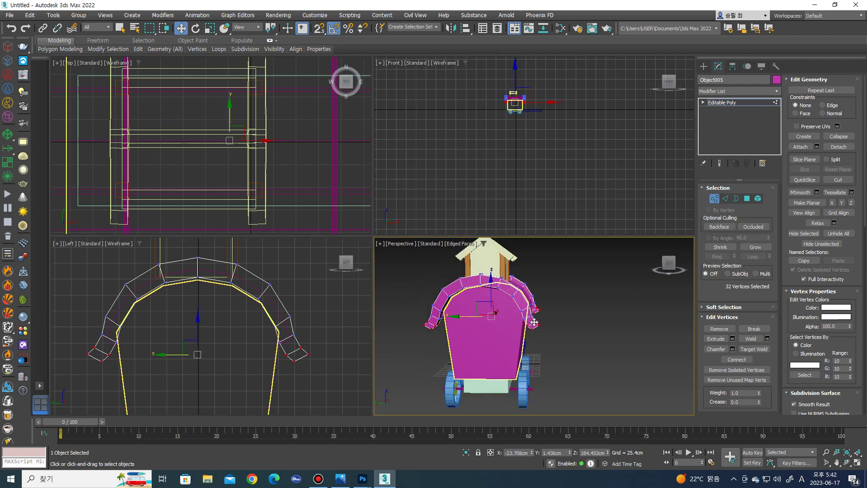
scroll(503, 318, "up", 3)
scroll(503, 318, "up", 2)
middle_click_drag(501, 320, 578, 322, "alt")
scroll(285, 325, "down", 2)
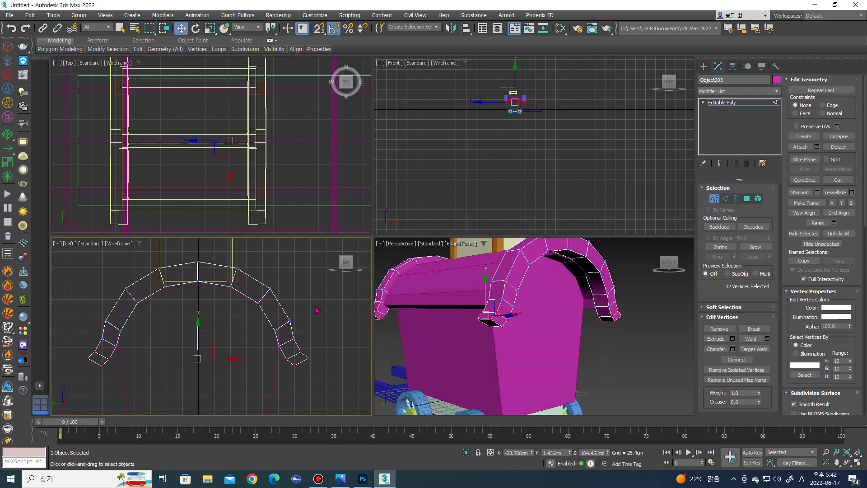
scroll(270, 310, "down", 3)
middle_click_drag(246, 304, 260, 311)
In Polygon mode, delete the left half of the arch rims.
key("4")
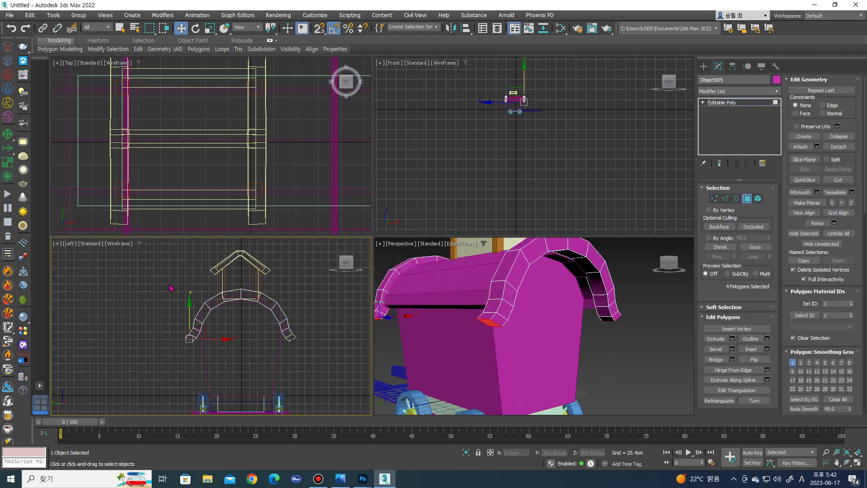
left_click_drag(248, 360, 248, 360)
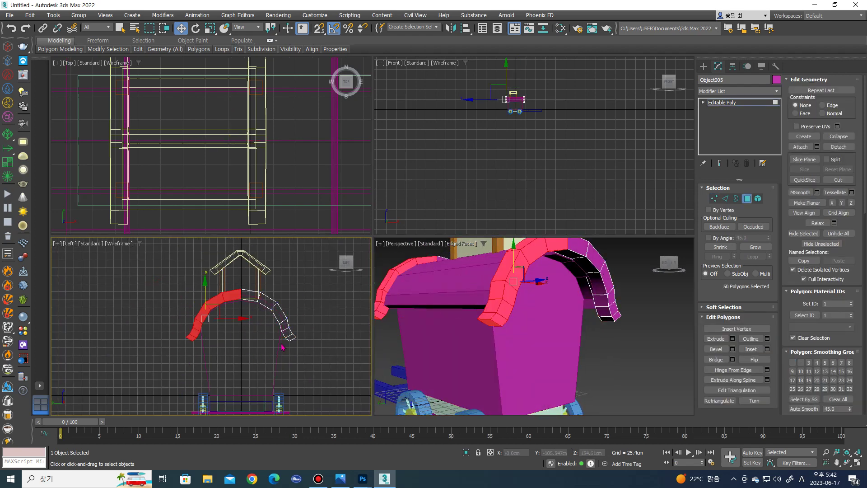
key("Delete")
middle_click_drag(607, 295, 451, 325, "alt")
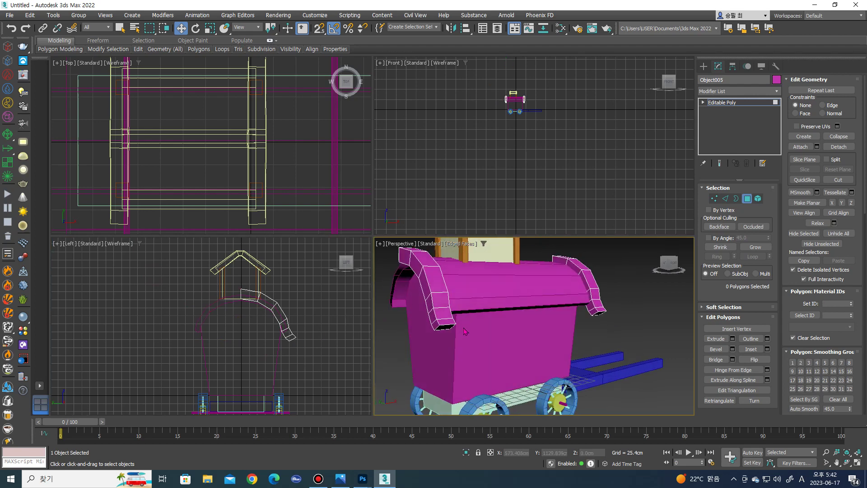
scroll(434, 325, "up", 3)
Rotate both rim end faces so they curl further outward.
left_click(415, 328)
left_click(642, 310, "ctrl")
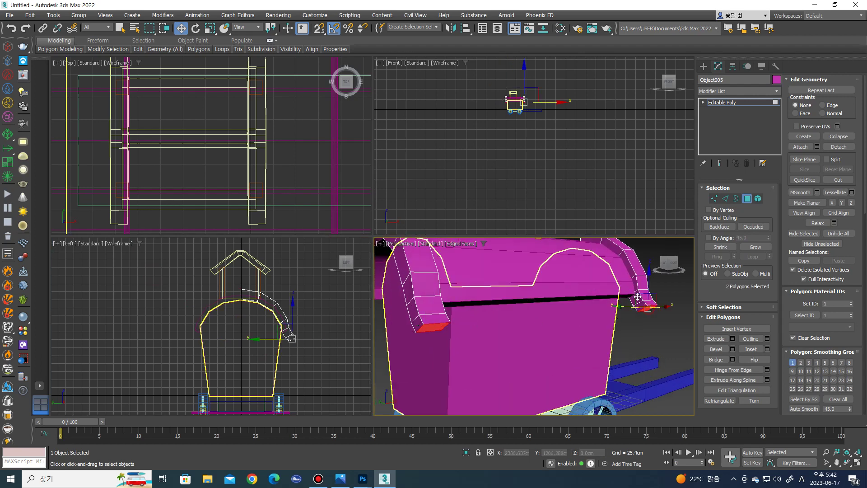
scroll(289, 334, "up", 3)
scroll(302, 330, "up", 2)
middle_click_drag(303, 330, 272, 330)
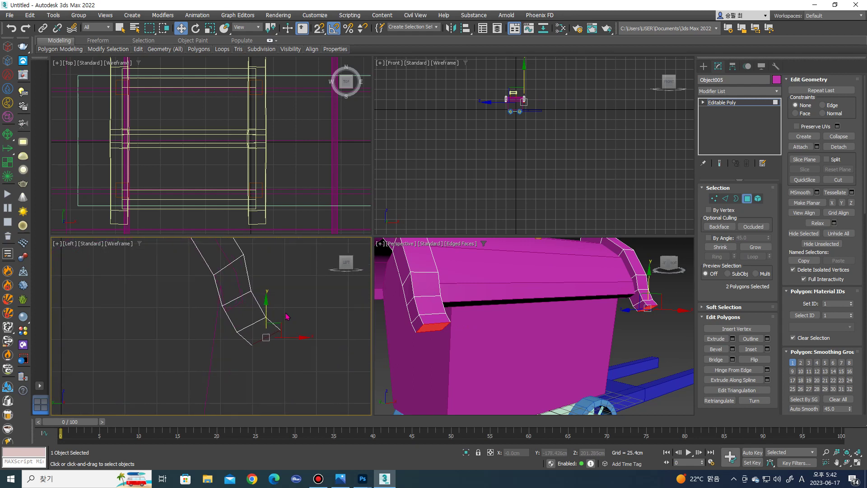
key("e")
left_click_drag(273, 326, 299, 324)
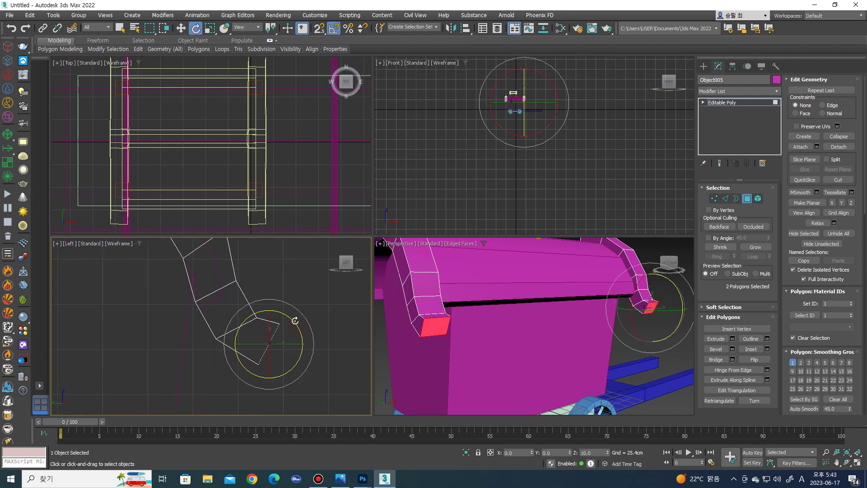
key("w")
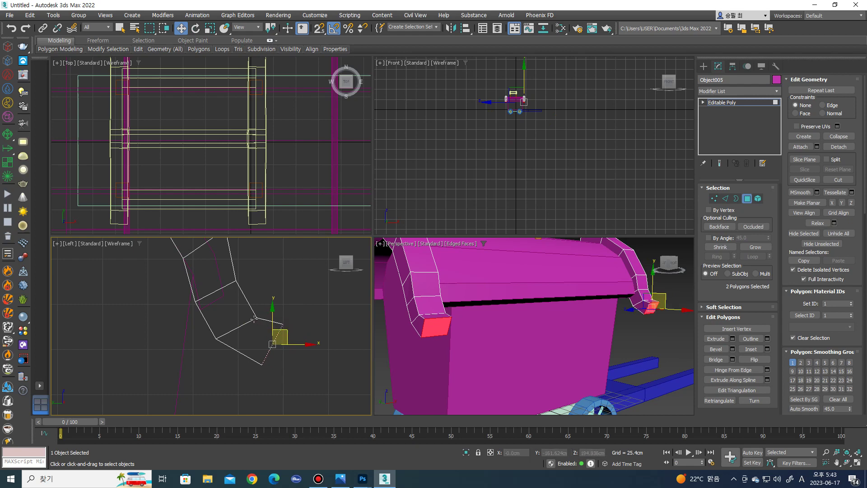
In Vertex mode, select four vertices along the rim's curve.
scroll(257, 317, "up", 2)
key("1")
mouse_move(248, 325)
left_mouse_down()
mouse_move(273, 301)
mouse_move(262, 318)
left_mouse_up()
scroll(271, 308, "down", 2)
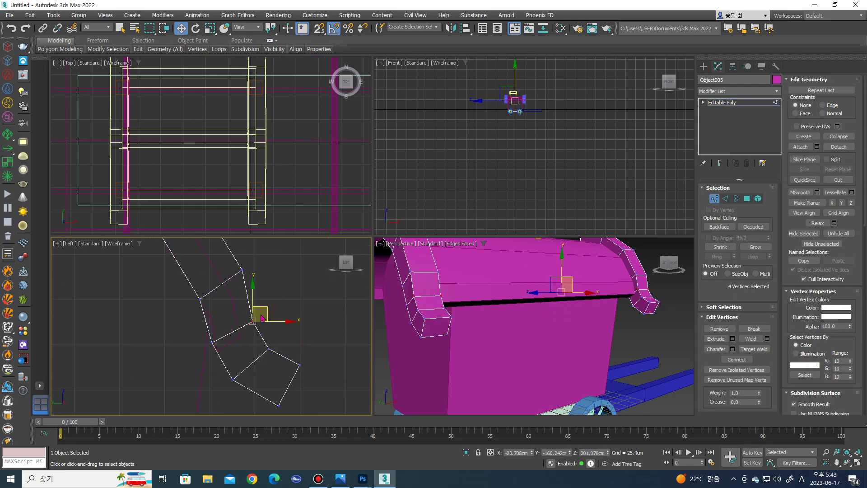
Drag the selected rim-curve vertices up and left in several passes to smooth the curl.
scroll(268, 307, "down", 2)
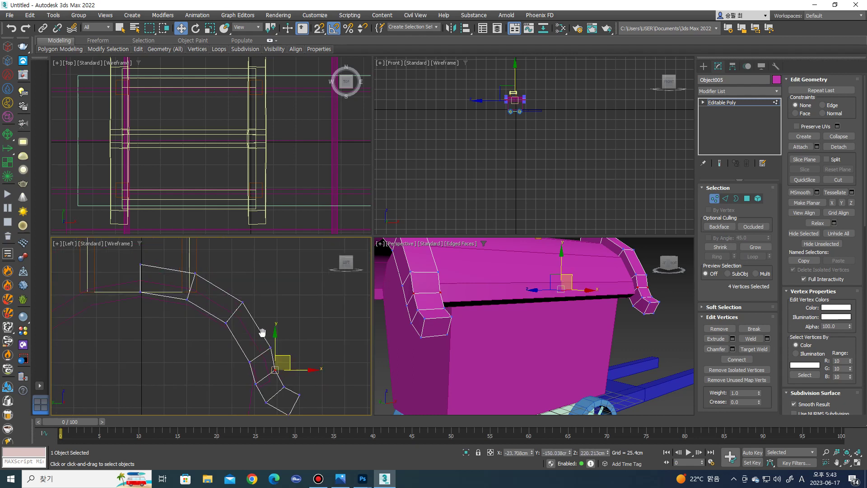
scroll(225, 307, "up", 2)
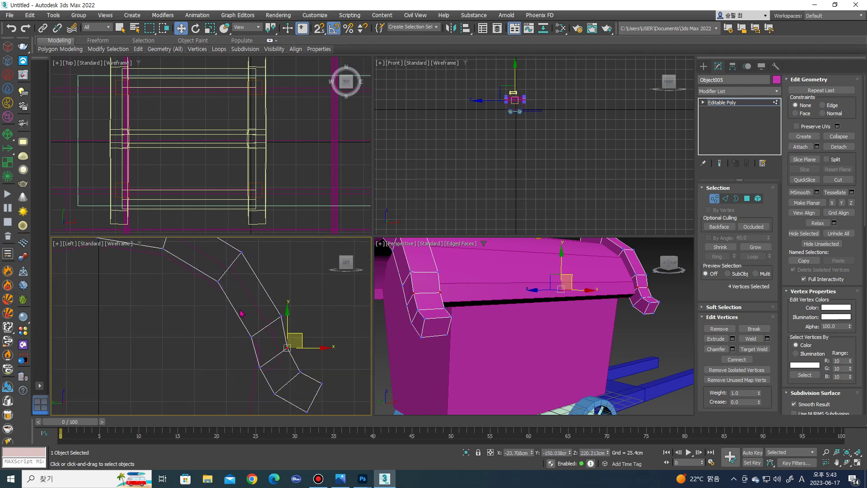
mouse_move(261, 349)
left_mouse_down()
mouse_move(258, 319)
mouse_move(295, 282)
left_mouse_up()
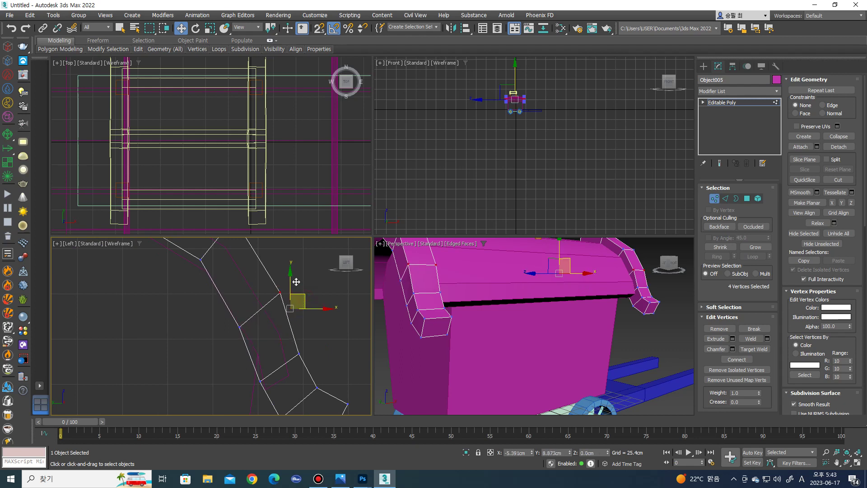
mouse_move(294, 331)
middle_mouse_down()
mouse_move(292, 310)
mouse_move(309, 324)
middle_mouse_up()
scroll(296, 322, "up", 2)
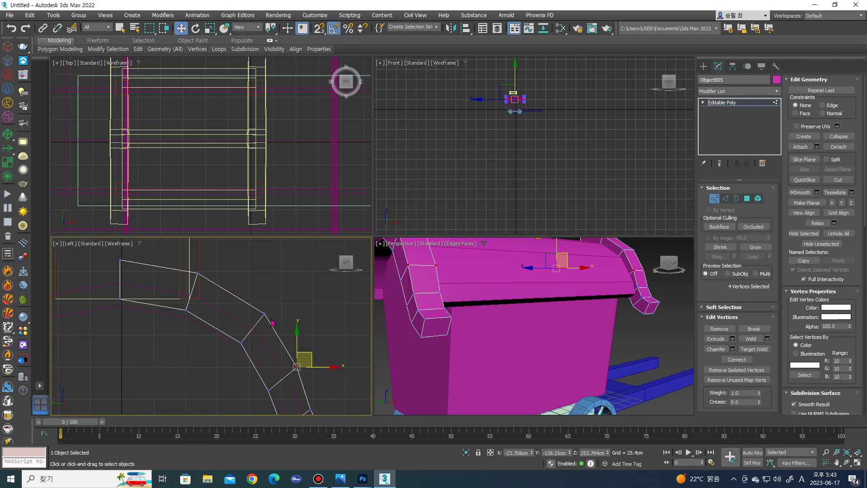
left_click_drag(309, 367, 278, 300)
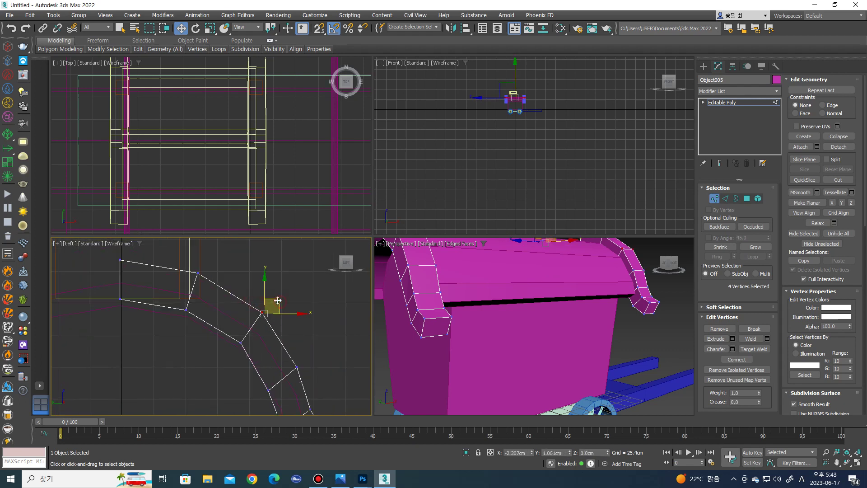
middle_click_drag(278, 300, 290, 304)
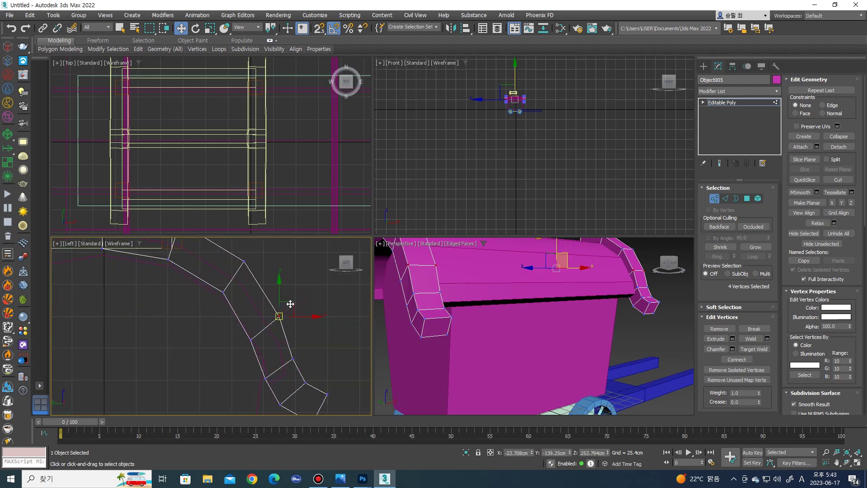
left_click_drag(293, 298, 290, 293)
left_click_drag(288, 368, 290, 368)
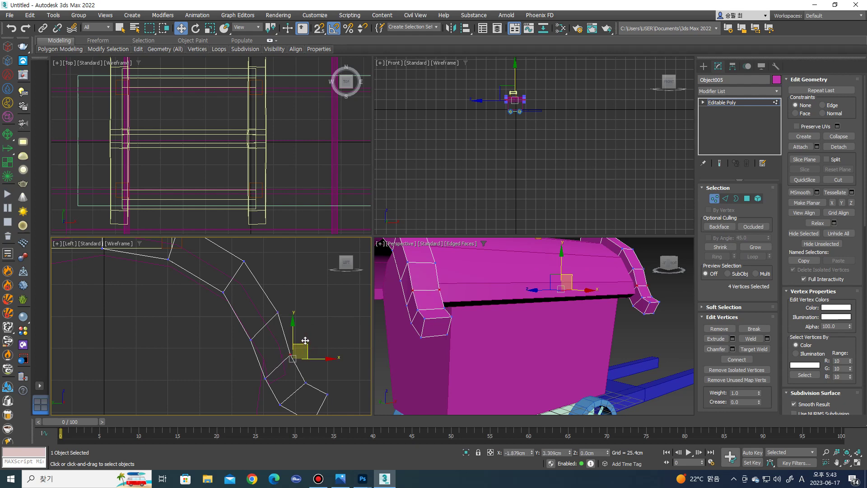
middle_click_drag(305, 340, 295, 291)
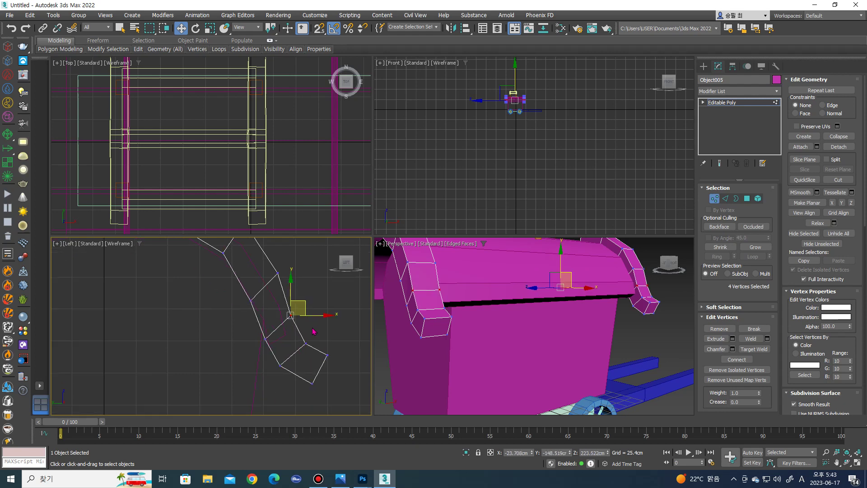
scroll(590, 342, "down", 5)
Add a Symmetry modifier to the rim piece Object005.
left_click(714, 198)
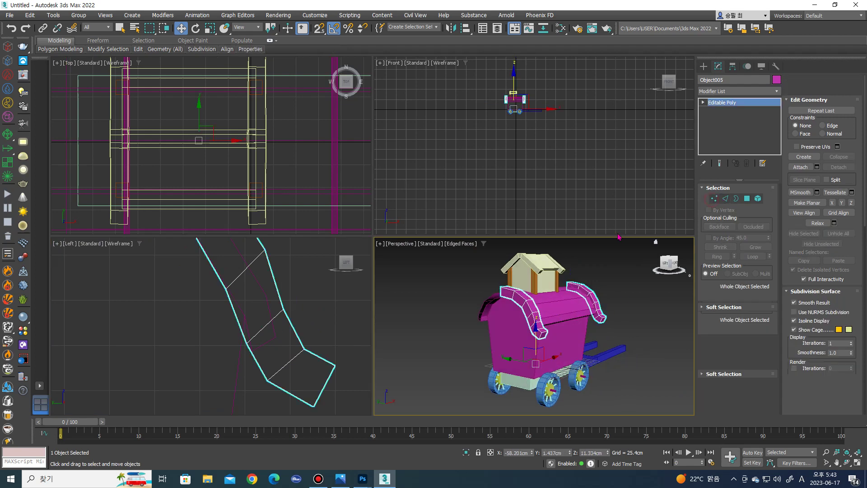
left_click(750, 92)
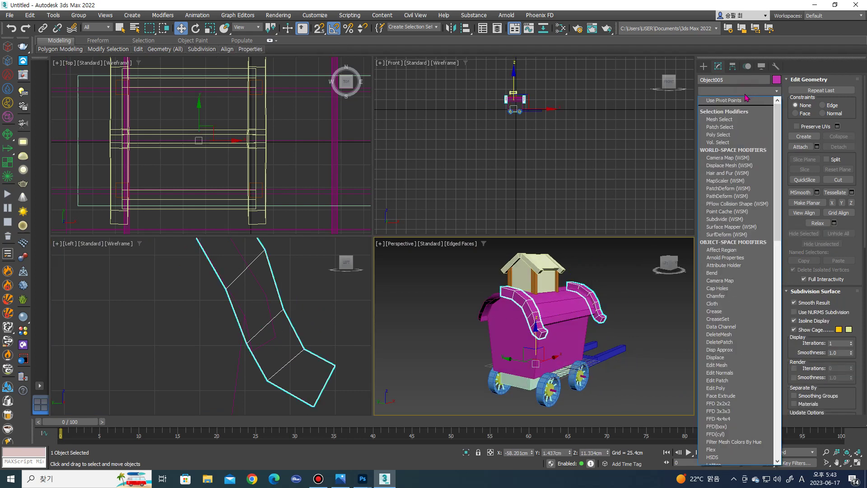
key("s")
left_click(717, 269)
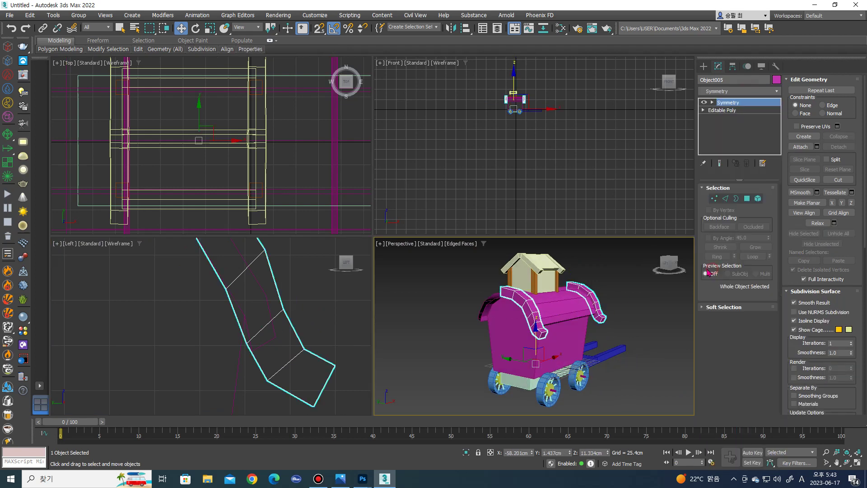
left_click(718, 238)
Set the Symmetry mirror axis to Y with Flip enabled.
left_click(719, 216)
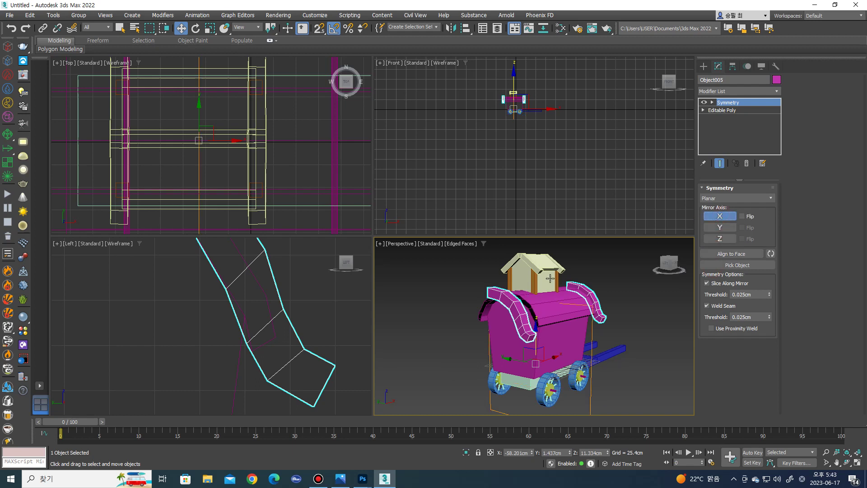
middle_click_drag(589, 291, 605, 289, "alt")
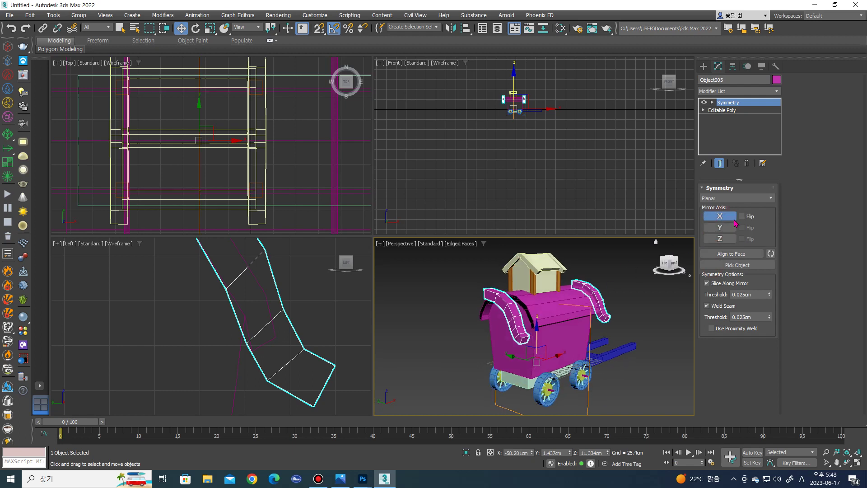
left_click(712, 219)
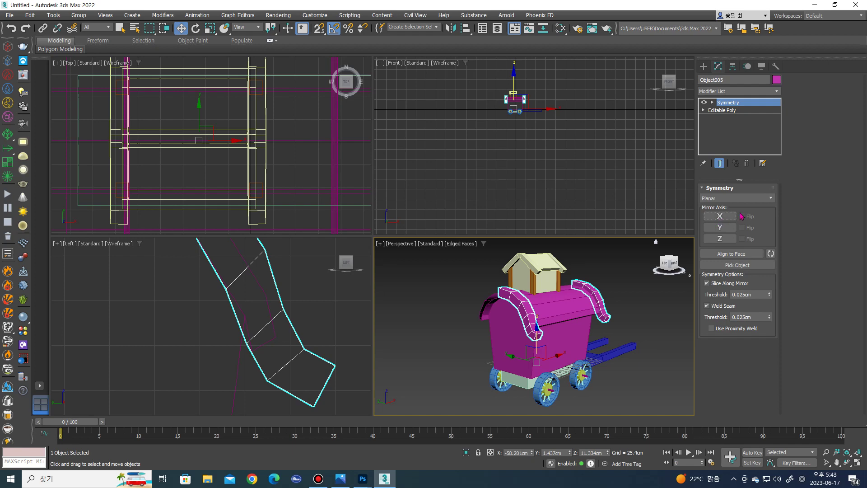
left_click(729, 227)
left_click(742, 228)
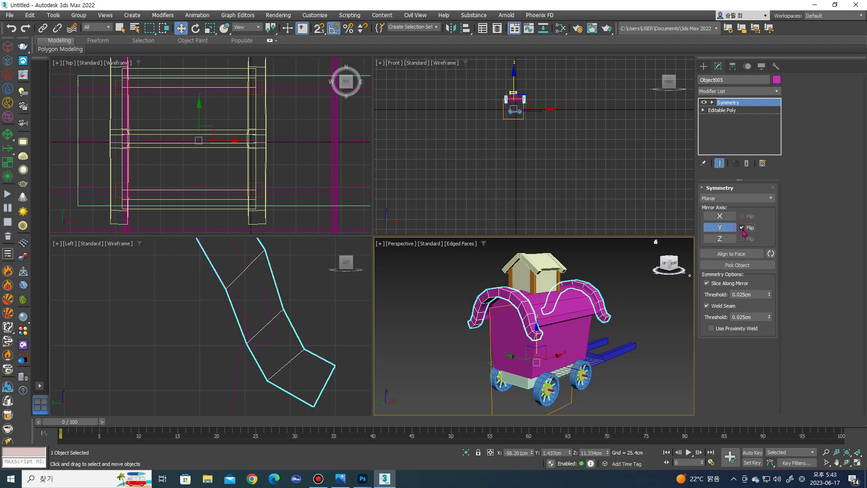
Convert the mirrored rim to Editable Poly, then select the magenta body Box001.
middle_click_drag(592, 297, 572, 296, "alt")
right_click(572, 296)
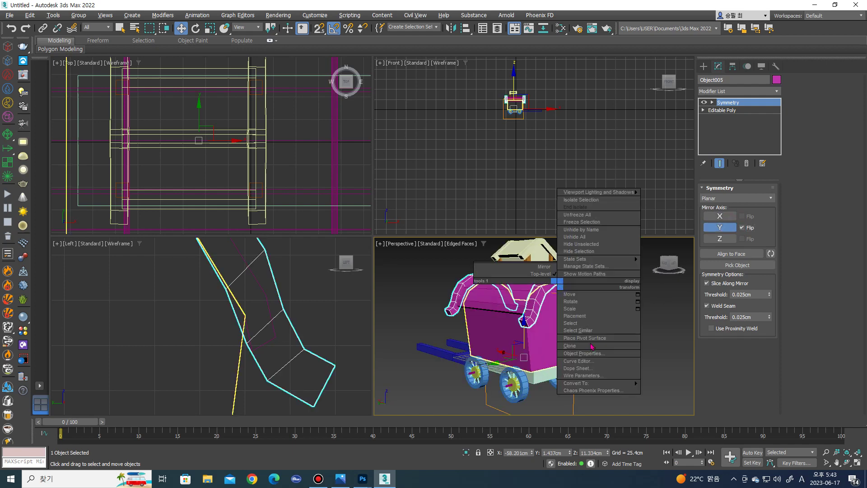
left_click(668, 387)
left_click(619, 327)
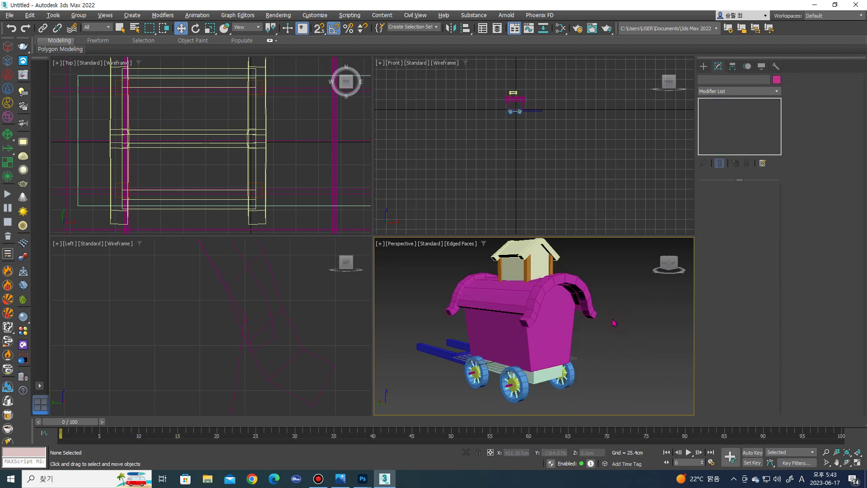
mouse_move(619, 327)
middle_mouse_down("alt")
mouse_move(454, 289)
mouse_move(468, 283)
mouse_move(445, 296)
middle_mouse_up("alt")
left_click(453, 289)
scroll(459, 275, "up", 5)
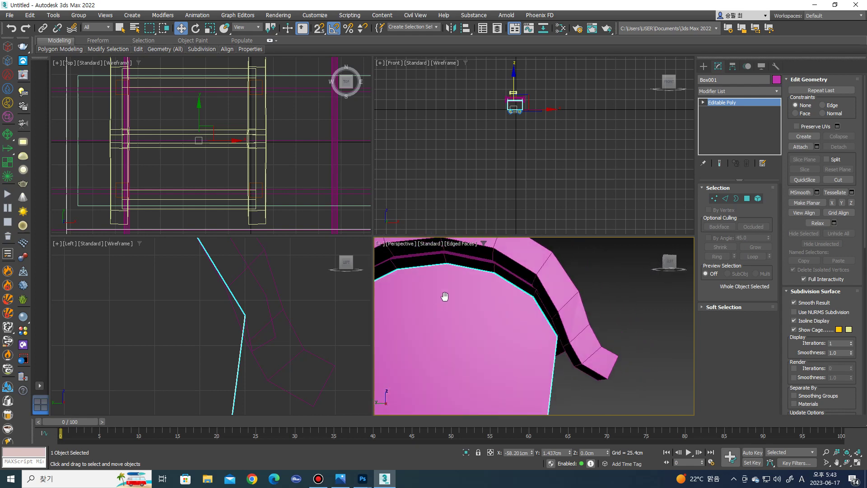
In Box001's Vertex mode, select the vertices at the top of the arch.
scroll(181, 300, "up", 5)
key("1")
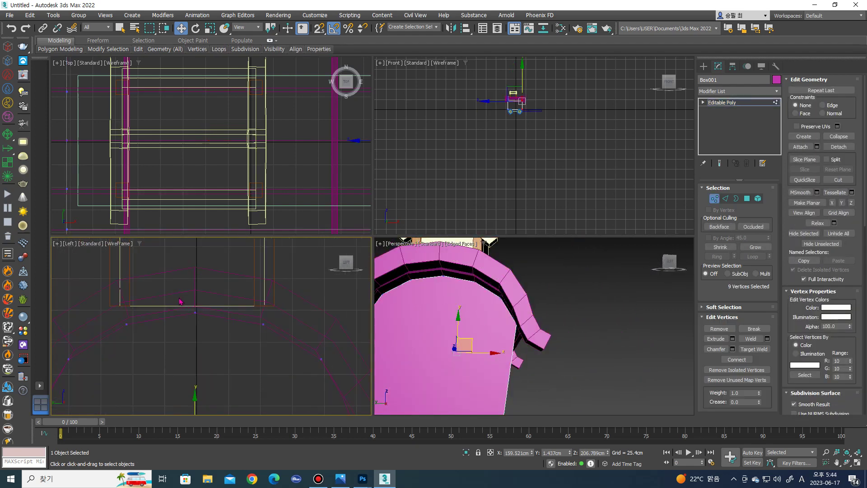
left_click_drag(188, 318, 196, 297)
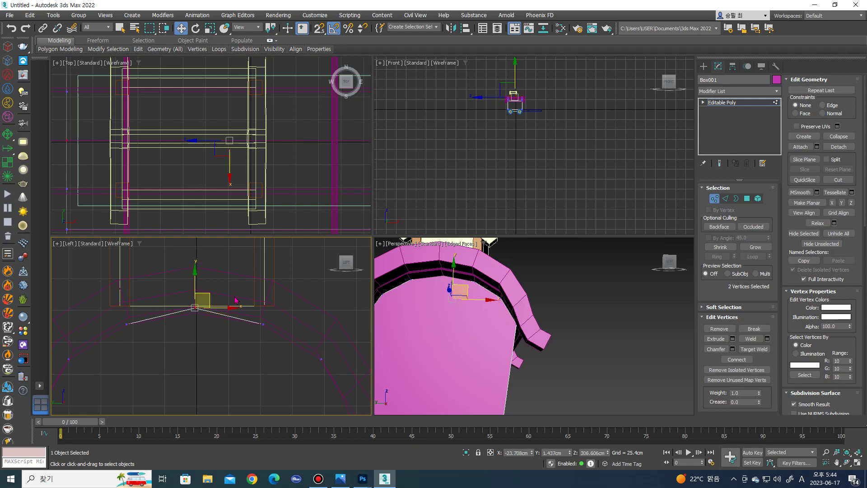
scroll(177, 289, "up", 2)
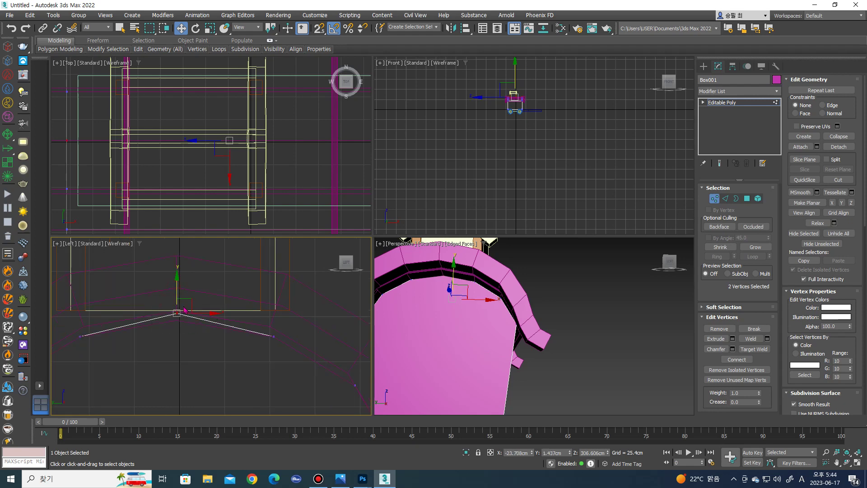
scroll(524, 319, "down", 5)
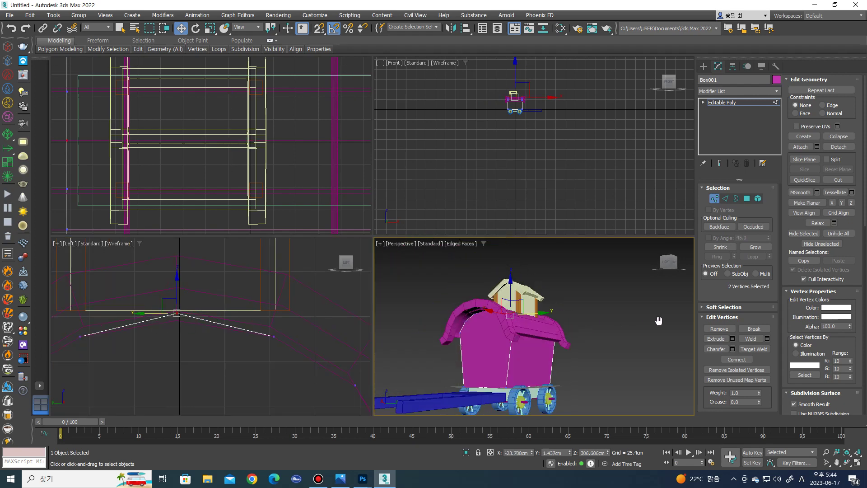
middle_click_drag(525, 318, 658, 319, "alt")
left_click(273, 336)
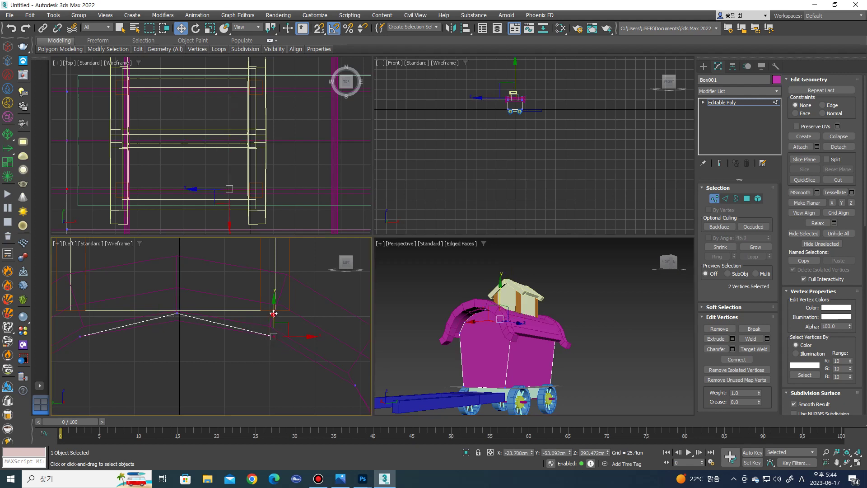
Select four vertices around the arch apex and lower them.
middle_click_drag(235, 334, 280, 341)
mouse_move(185, 330)
left_mouse_down()
mouse_move(241, 352)
mouse_move(258, 328)
left_mouse_up()
scroll(260, 331, "down", 5)
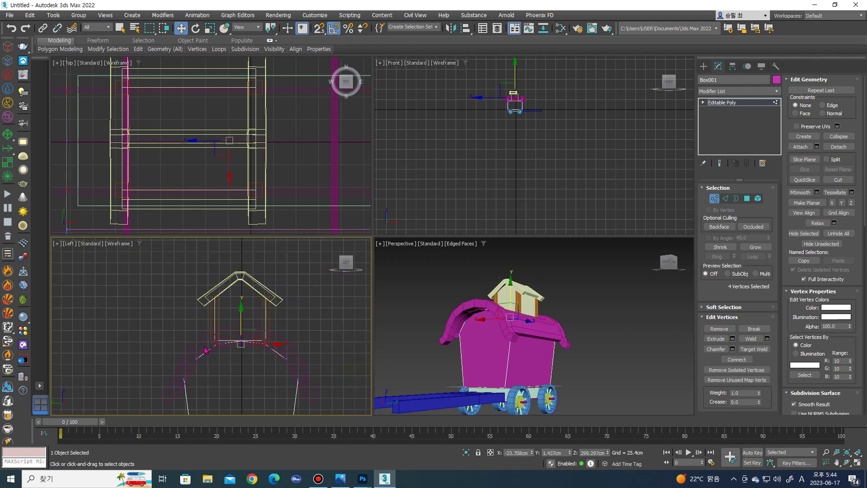
left_click_drag(183, 347, 208, 371)
left_click(318, 359, "ctrl")
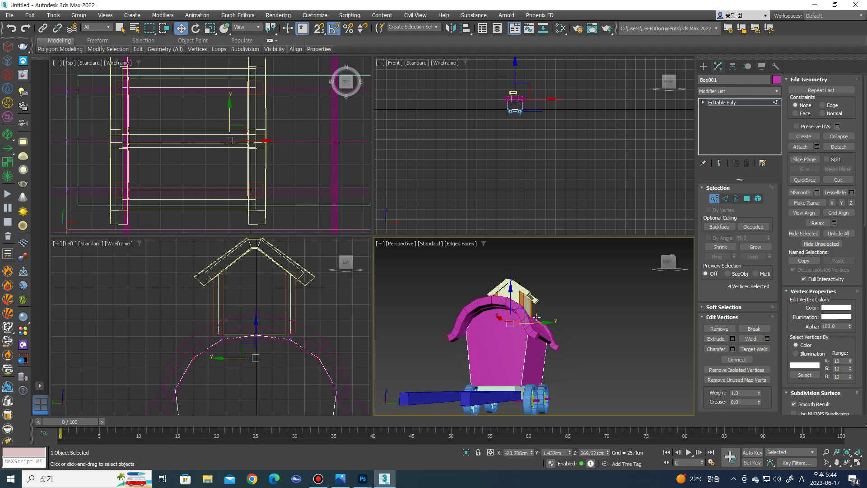
Select the lower pair of arch vertices, then deselect the wagon body.
middle_click_drag(516, 320, 478, 321, "alt")
middle_click_drag(167, 387, 176, 365)
left_click_drag(361, 380, 332, 379)
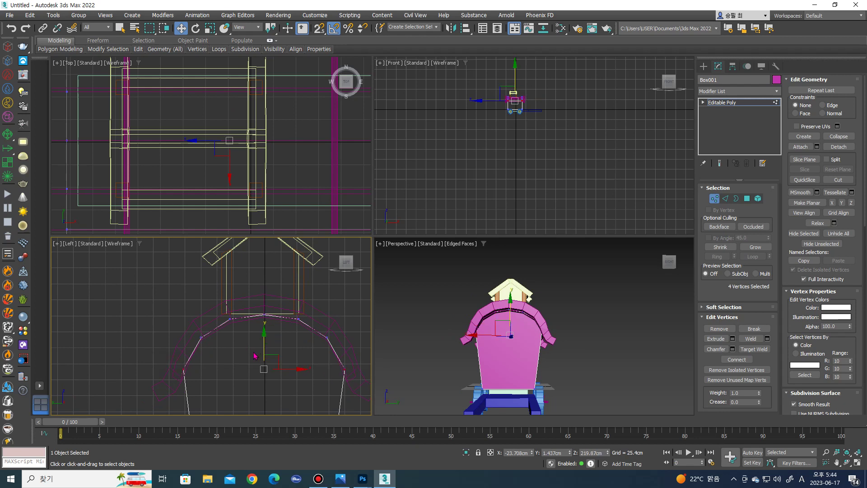
mouse_move(505, 343)
middle_mouse_down("alt")
mouse_move(542, 339)
mouse_move(493, 348)
middle_mouse_up("alt")
left_click(703, 66)
left_click(609, 293)
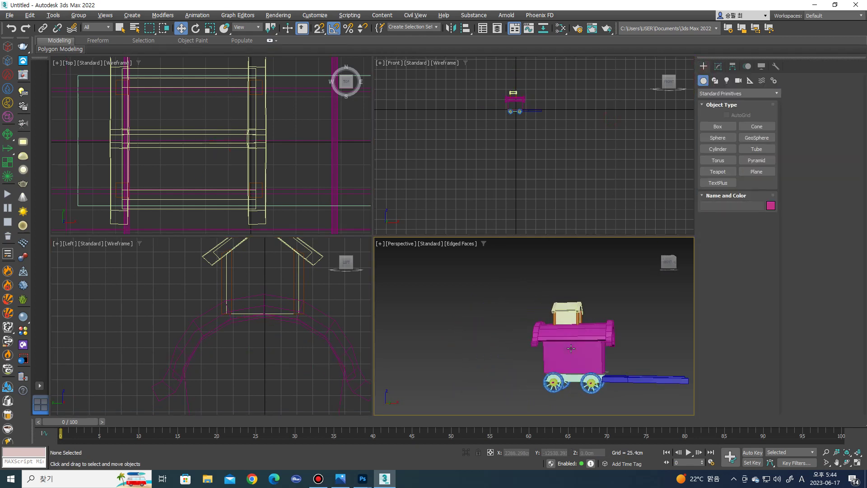
Select the magenta wagon body Box001 after briefly picking the blue shaft.
scroll(493, 348, "up", 2)
scroll(510, 366, "up", 2)
scroll(528, 388, "up", 3)
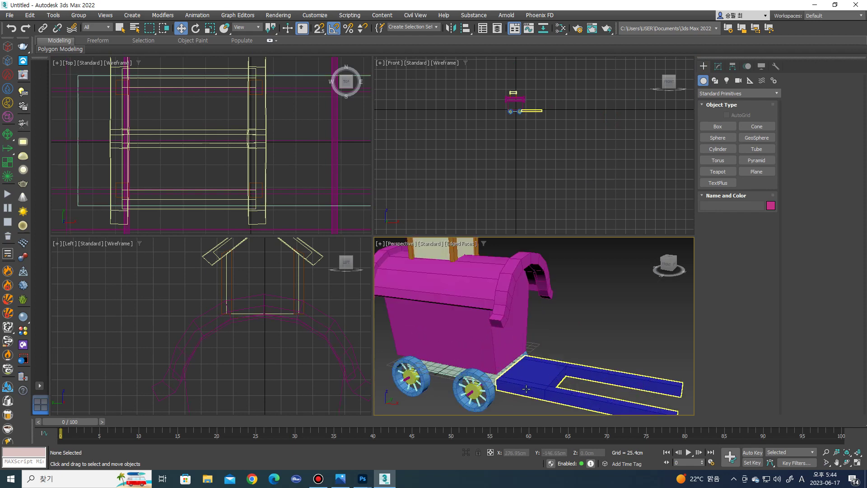
left_click(528, 387)
left_click(607, 334)
scroll(587, 336, "down", 3)
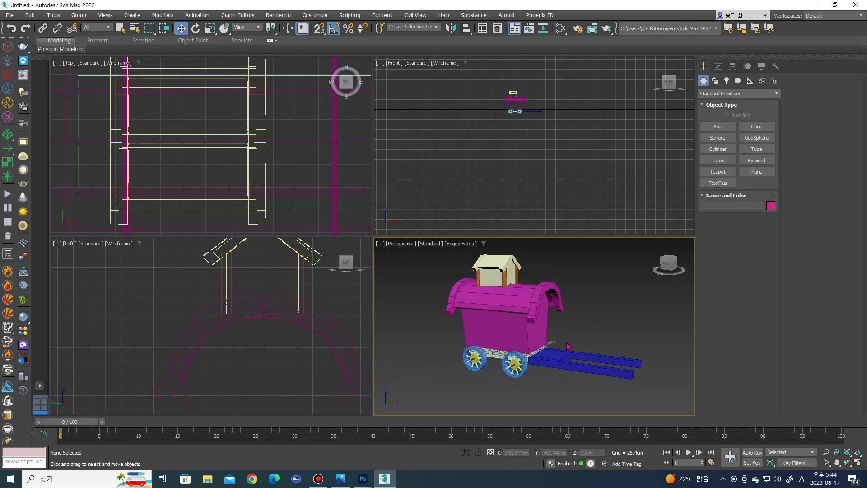
left_click(493, 337)
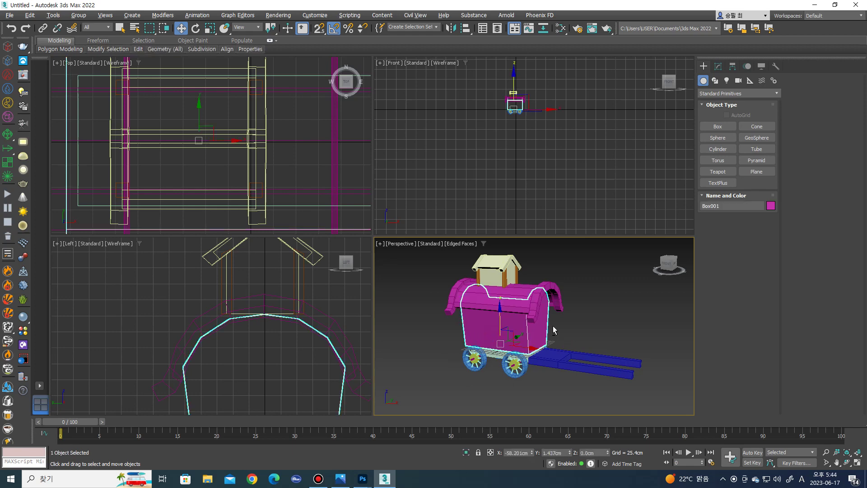
scroll(505, 334, "up", 3)
Switch Box001 to Edge mode and maximize the Perspective viewport with Alt+W.
key("2")
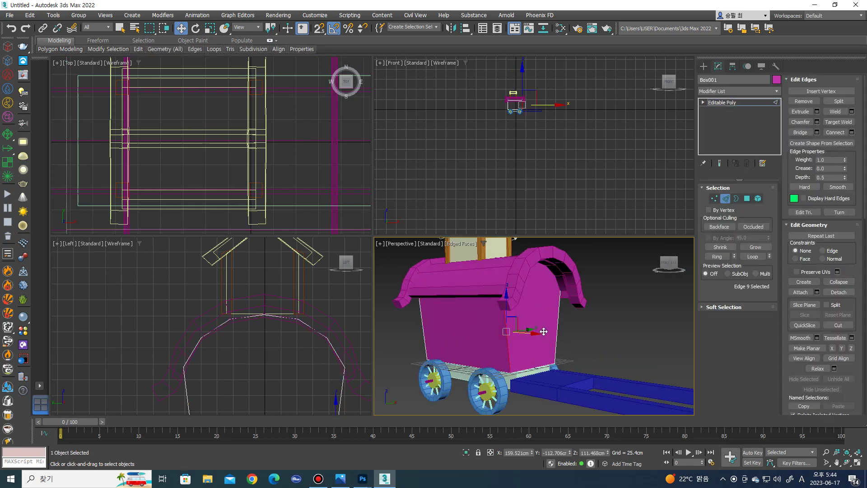
middle_click_drag(544, 331, 546, 323)
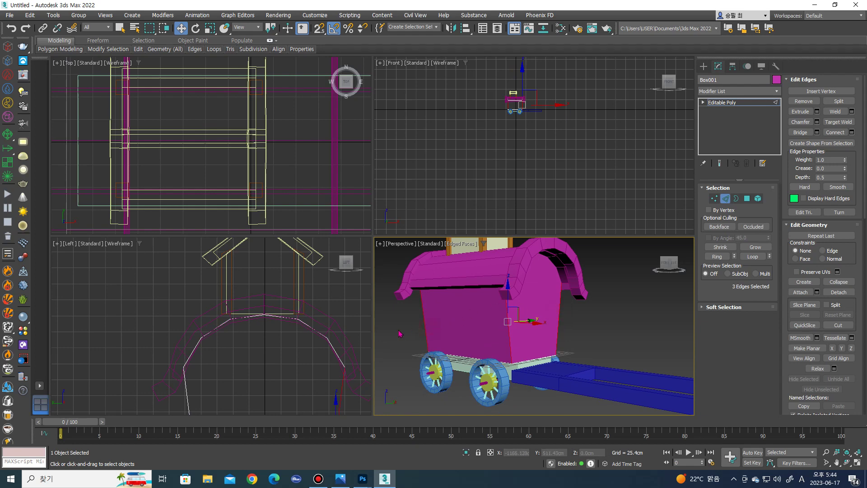
middle_click_drag(399, 333, 488, 351, "alt")
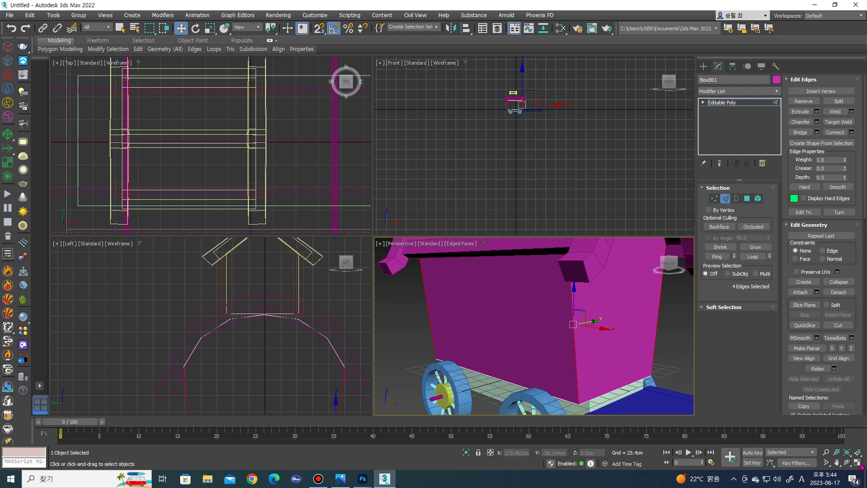
key("alt+w")
middle_click_drag(465, 262, 464, 319, "alt")
scroll(480, 322, "up", 3)
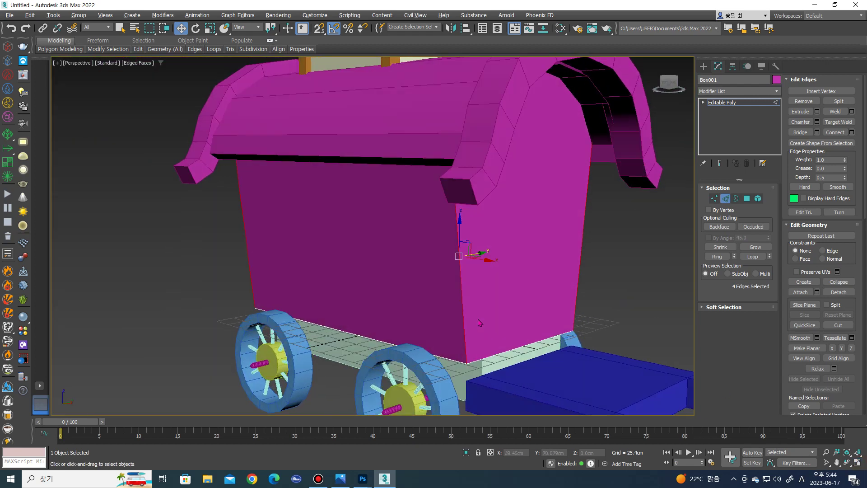
Create a new shape, Shape002, from Box001's four selected corner edges.
left_click(814, 144)
left_click(415, 255)
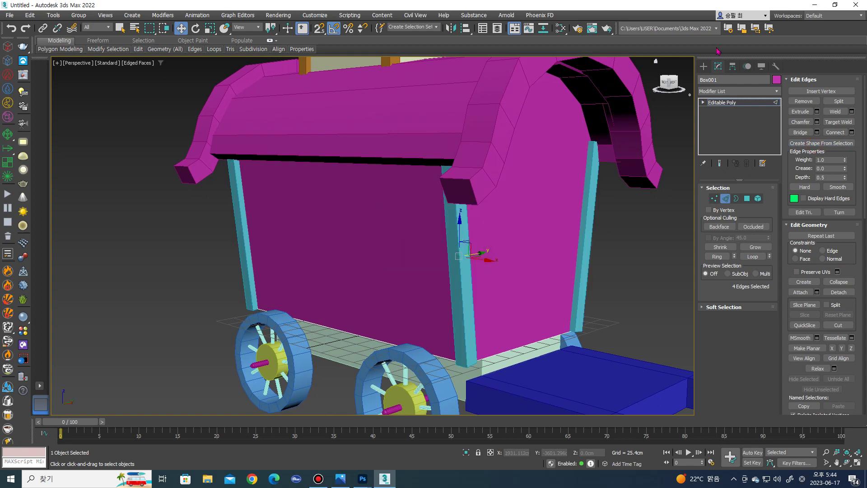
left_click(704, 67)
left_click(583, 251)
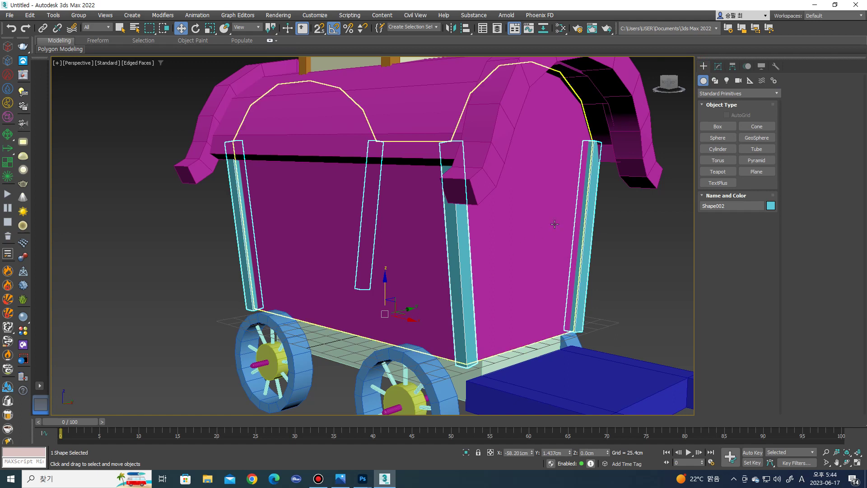
Render Shape002 with a rectangular 27.962 × 24.465 cm section, then deselect.
left_click(718, 67)
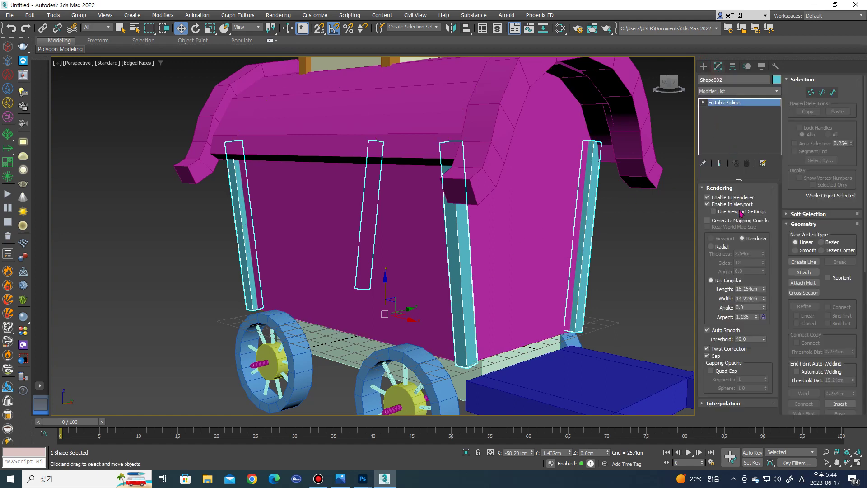
left_click_drag(763, 288, 766, 268)
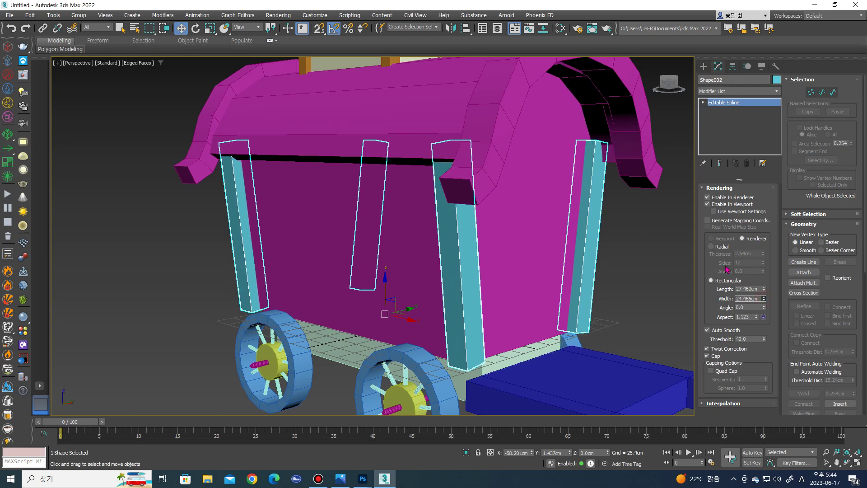
left_click(633, 263)
scroll(633, 264, "down", 5)
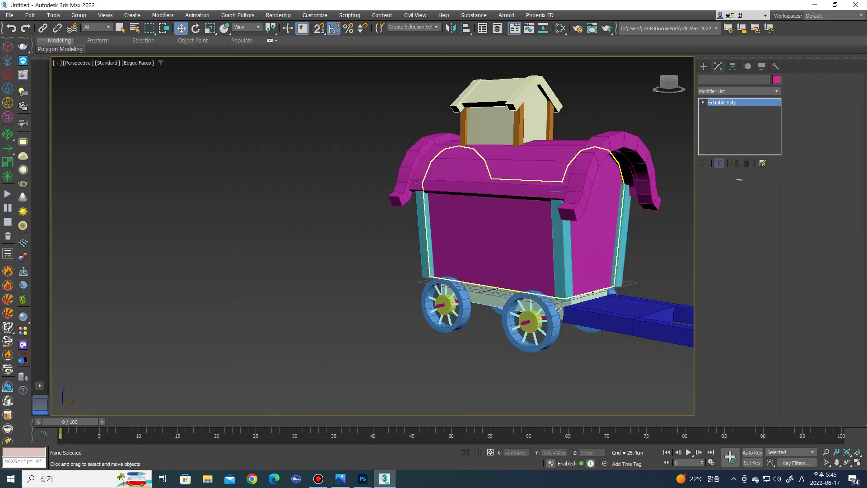
Move wheel group Group002 outward along Y.
left_click(558, 307)
mouse_move(558, 306)
middle_mouse_down("alt")
mouse_move(527, 312)
mouse_move(561, 283)
mouse_move(587, 312)
middle_mouse_up("alt")
left_click(526, 312)
left_click(590, 312)
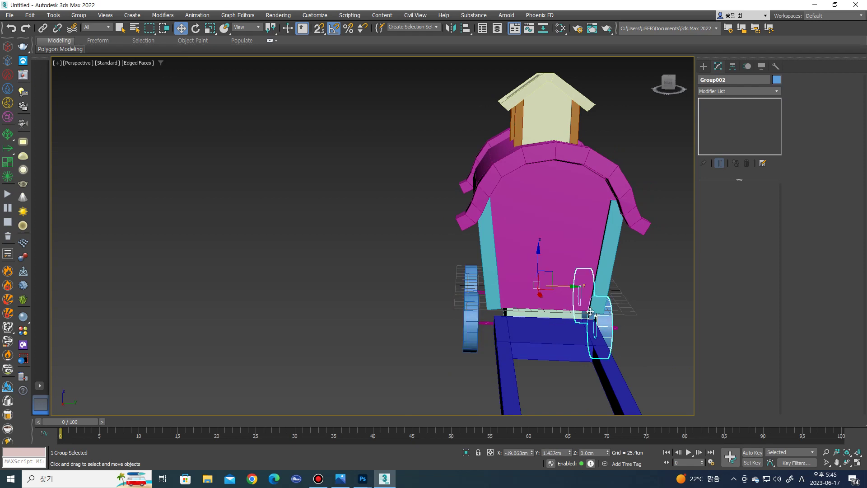
left_click_drag(590, 312, 614, 312)
scroll(568, 299, "down", 4)
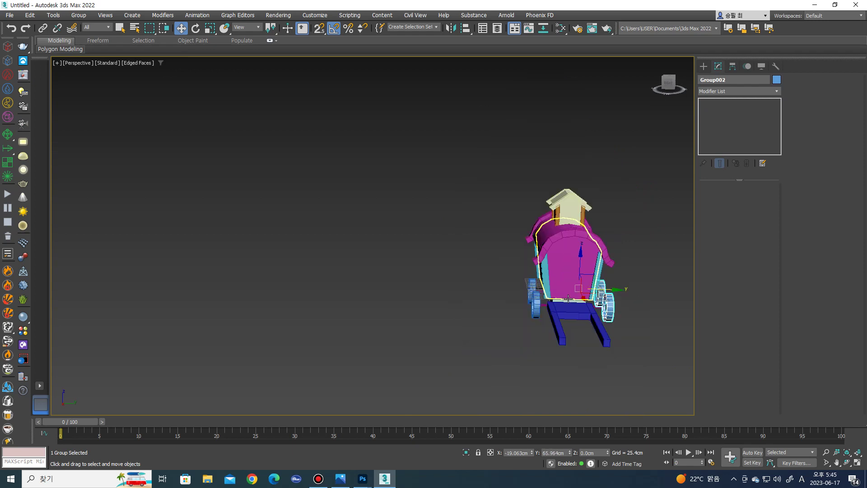
middle_click_drag(568, 299, 536, 305, "alt")
scroll(536, 305, "up", 4)
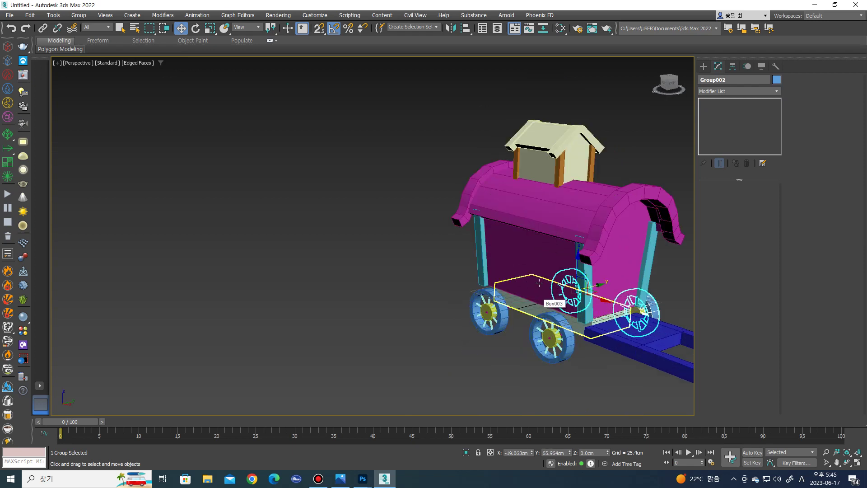
Detach Box001's floor strip polygon as a new object, Object006.
left_click(540, 280)
mouse_move(540, 280)
middle_mouse_down("alt")
mouse_move(571, 261)
mouse_move(587, 230)
middle_mouse_up("alt")
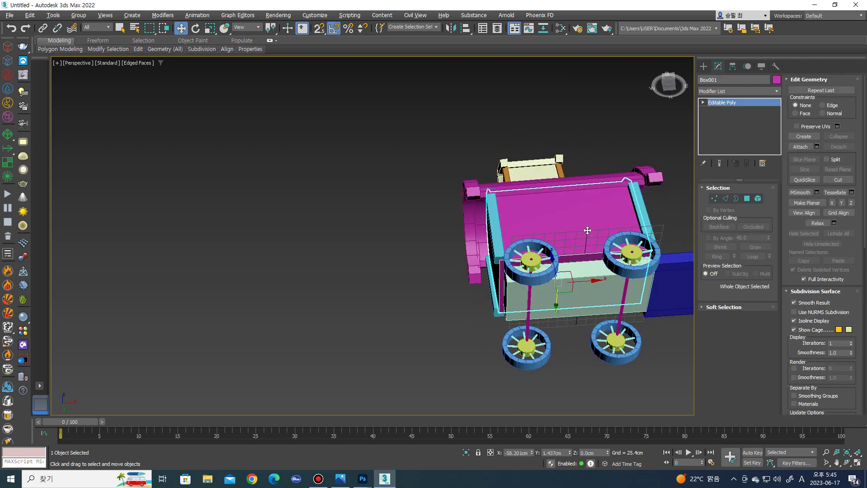
key("4")
left_click(587, 260)
scroll(600, 260, "up", 2)
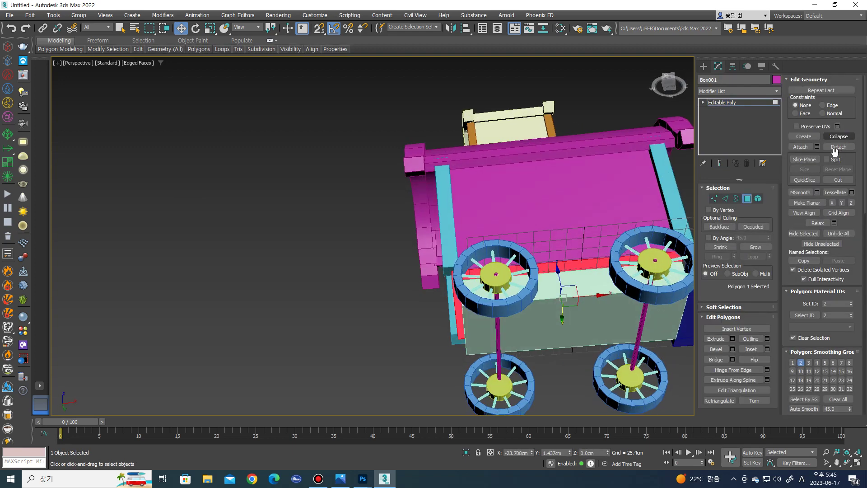
left_click(838, 147)
left_click(462, 244)
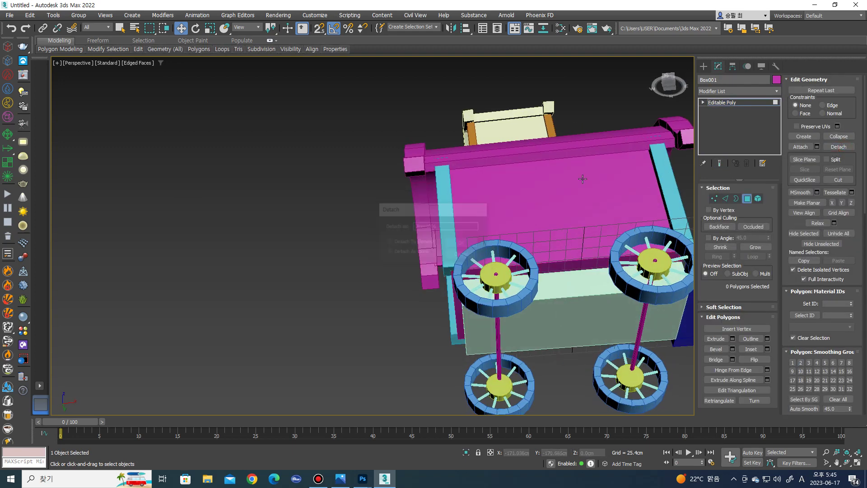
left_click(703, 66)
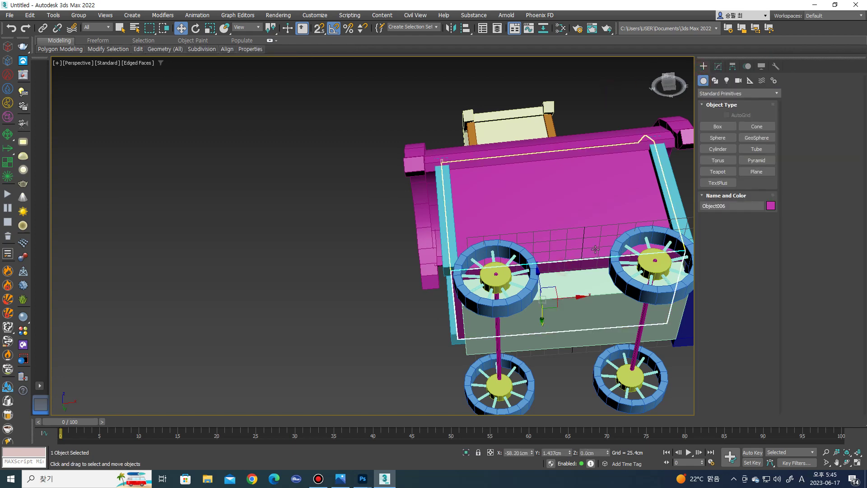
Give Object006 a Shell modifier with an outer amount of 23.647 cm.
middle_click_drag(560, 289, 580, 271, "alt")
left_click(718, 66)
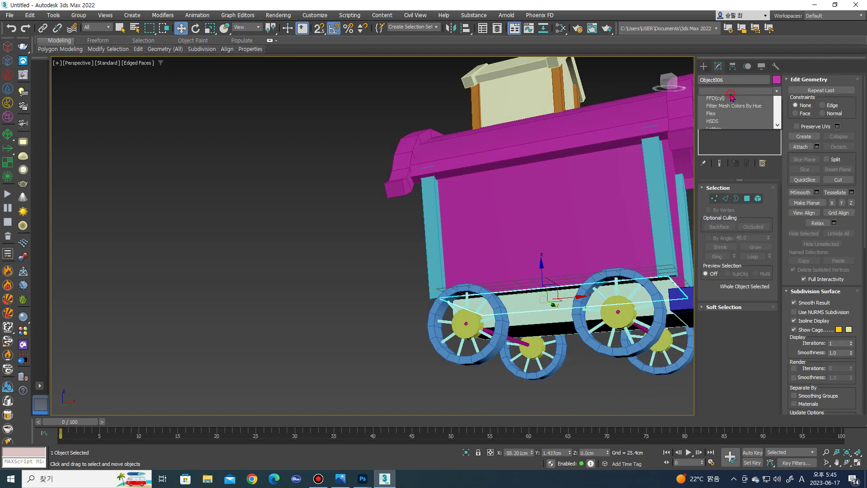
left_click(732, 91)
scroll(734, 181, "down", 10)
scroll(734, 181, "down", 12)
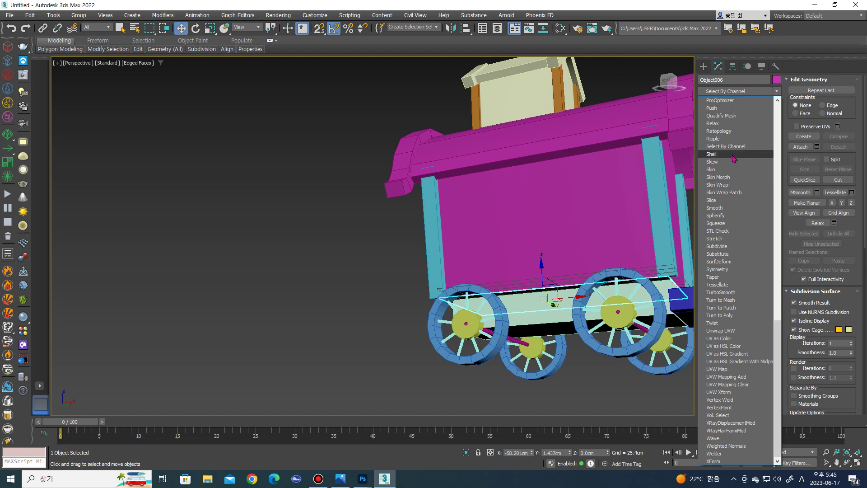
left_click(723, 184)
mouse_move(592, 234)
middle_mouse_down("alt")
mouse_move(593, 255)
mouse_move(550, 257)
mouse_move(561, 296)
middle_mouse_up("alt")
scroll(564, 300, "up", 5)
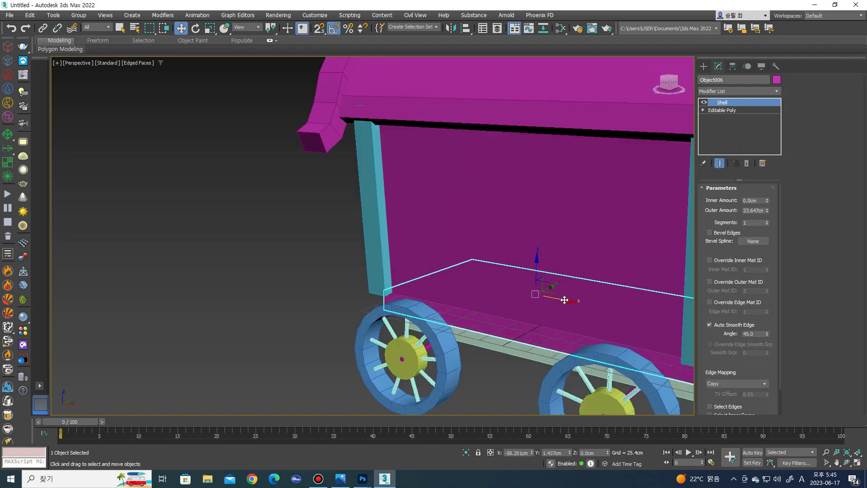
scroll(564, 300, "down", 5)
middle_click_drag(488, 290, 479, 275, "alt")
right_click(479, 275)
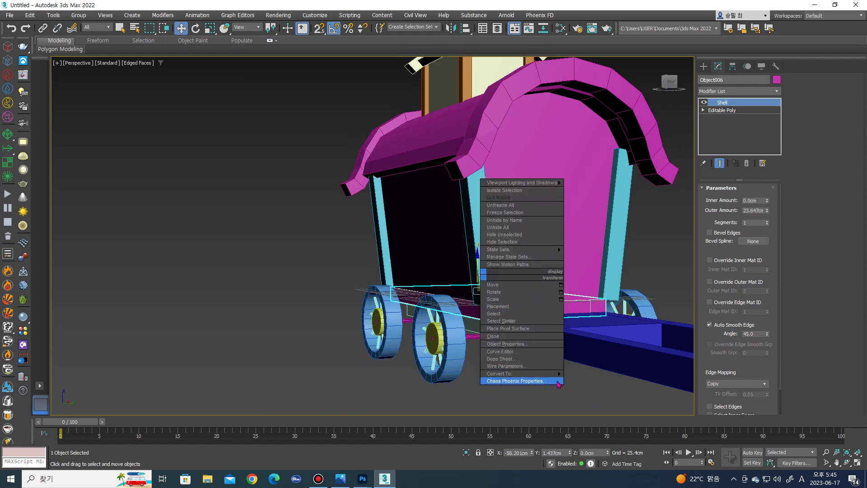
Convert the shelled floor panel Object006 to an Editable Poly.
left_click(590, 385)
scroll(605, 366, "down", 4)
middle_click_drag(604, 366, 620, 350, "alt")
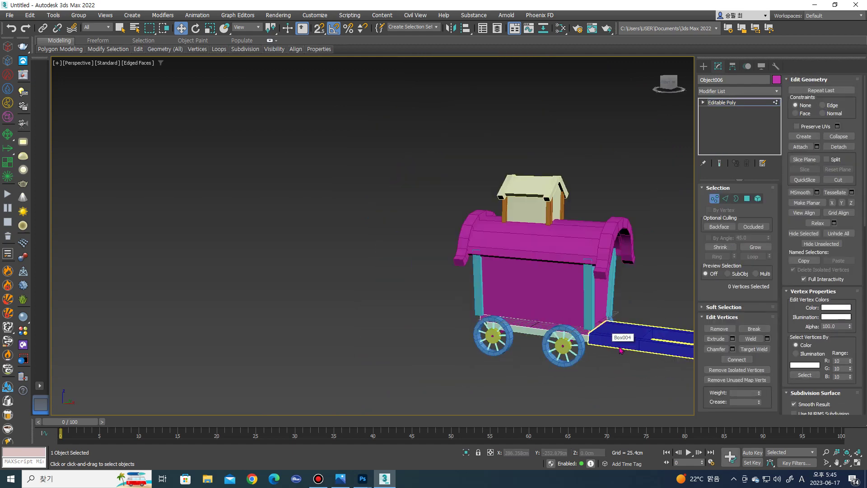
Select the four vertices at the floor's corner and nudge them slightly along X.
left_click_drag(570, 295, 570, 296)
scroll(605, 361, "up", 2)
scroll(604, 359, "up", 5)
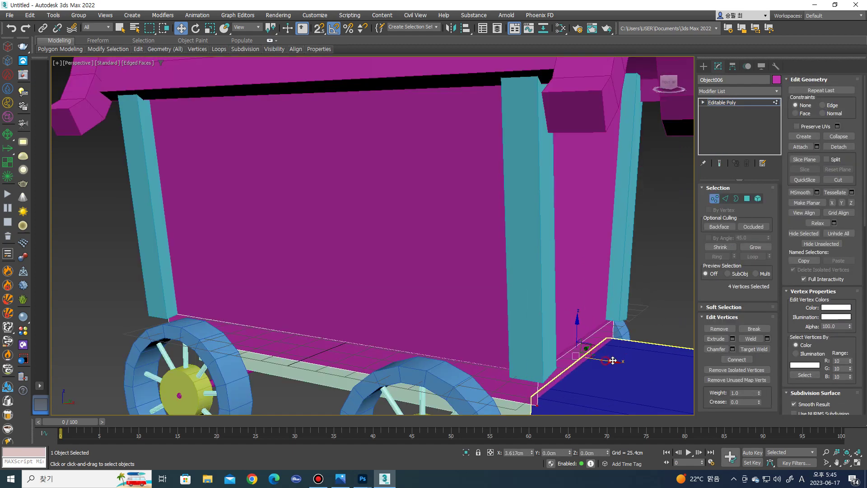
left_click_drag(621, 364, 622, 363)
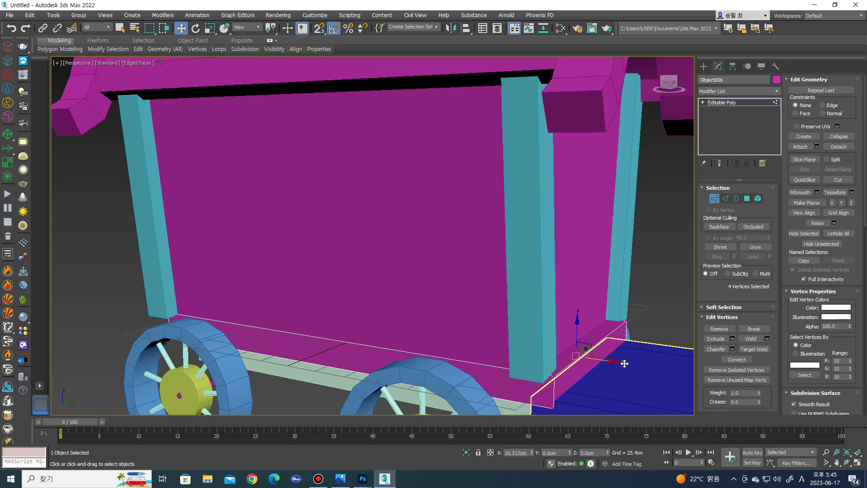
scroll(622, 364, "down", 5)
scroll(622, 363, "down", 2)
scroll(622, 363, "down", 2)
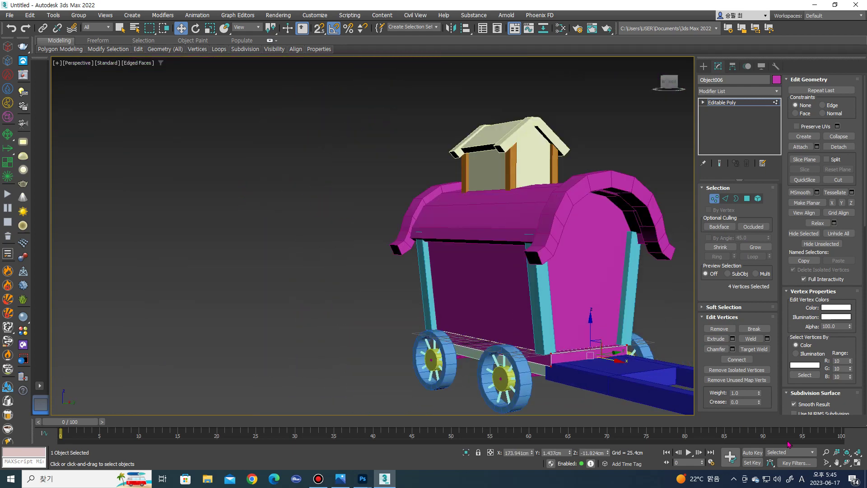
Show all four viewports at once and zoom in on the floor panel.
left_click(857, 463)
scroll(510, 170, "up", 2)
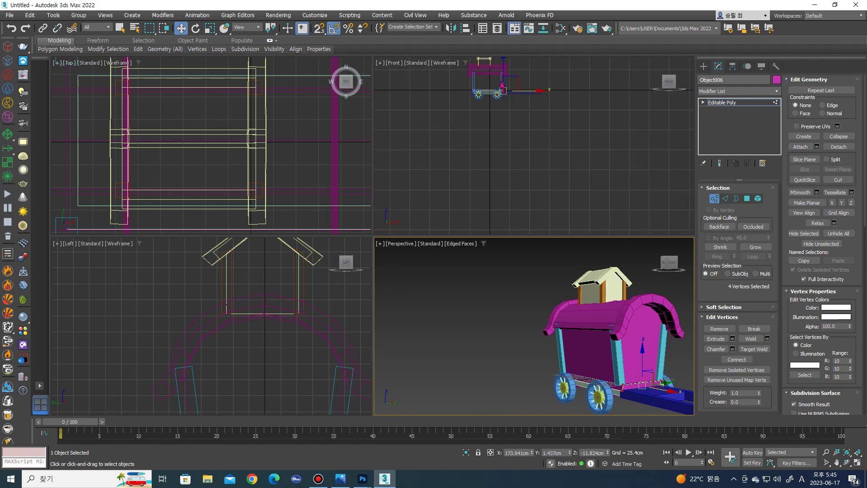
scroll(508, 171, "up", 3)
scroll(503, 171, "up", 2)
scroll(498, 171, "up", 1)
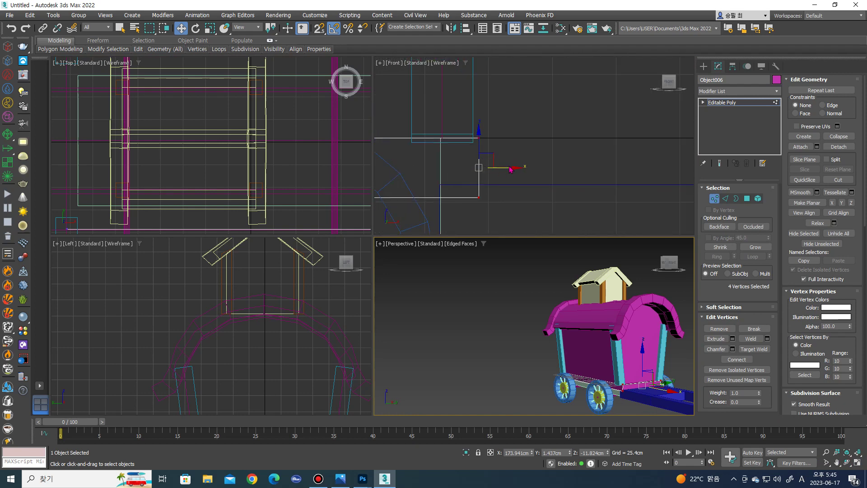
scroll(510, 170, "down", 2)
scroll(497, 166, "down", 2)
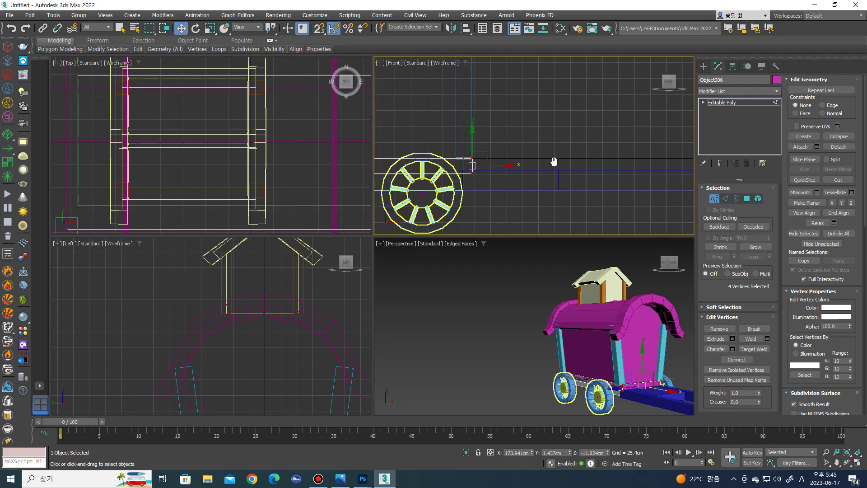
scroll(419, 154, "down", 1)
scroll(425, 160, "up", 2)
Select the eight vertices at the floor's end, ready for scaling.
mouse_move(427, 168)
left_mouse_down()
mouse_move(406, 153)
mouse_move(407, 161)
left_mouse_up()
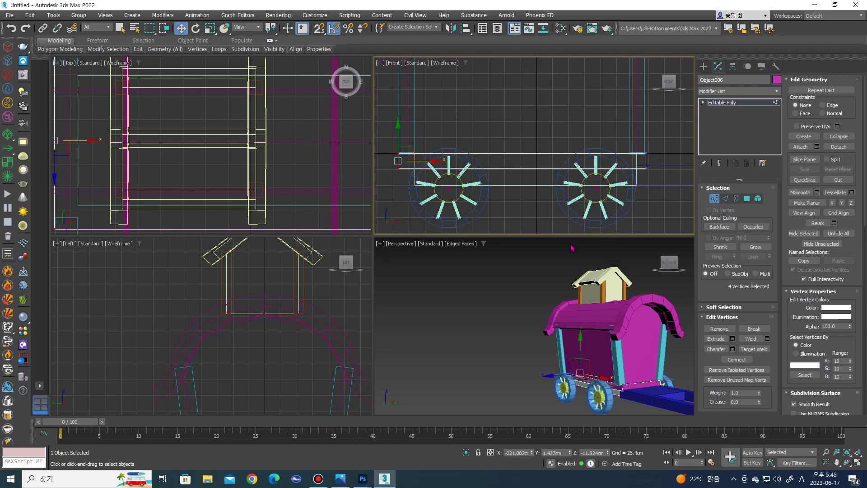
middle_click_drag(598, 308, 586, 378, "alt")
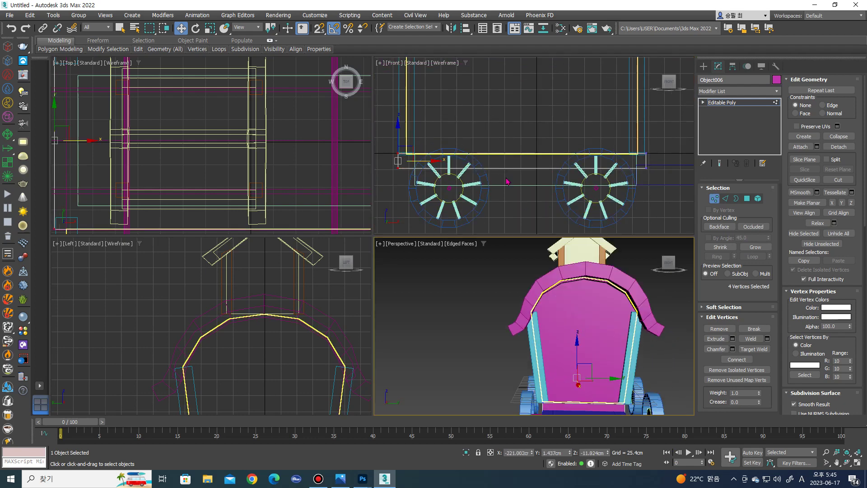
scroll(251, 319, "down", 3)
scroll(192, 289, "down", 3)
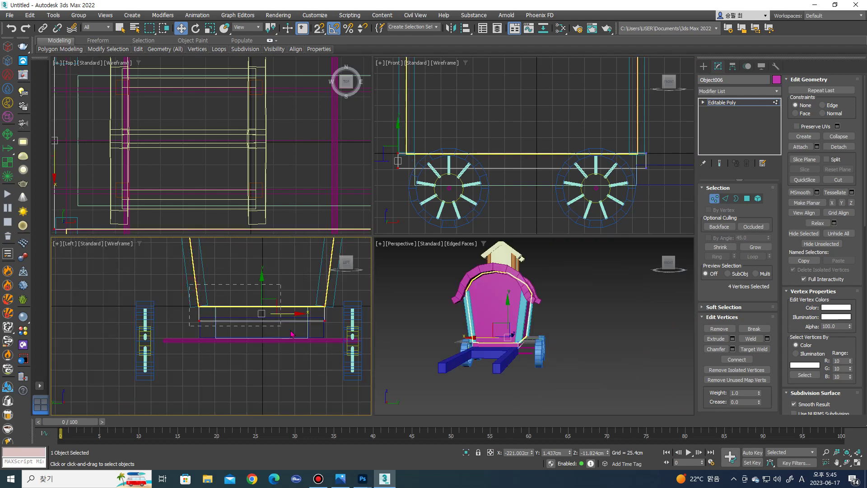
left_click_drag(329, 326, 329, 330)
scroll(316, 316, "up", 2)
key("r")
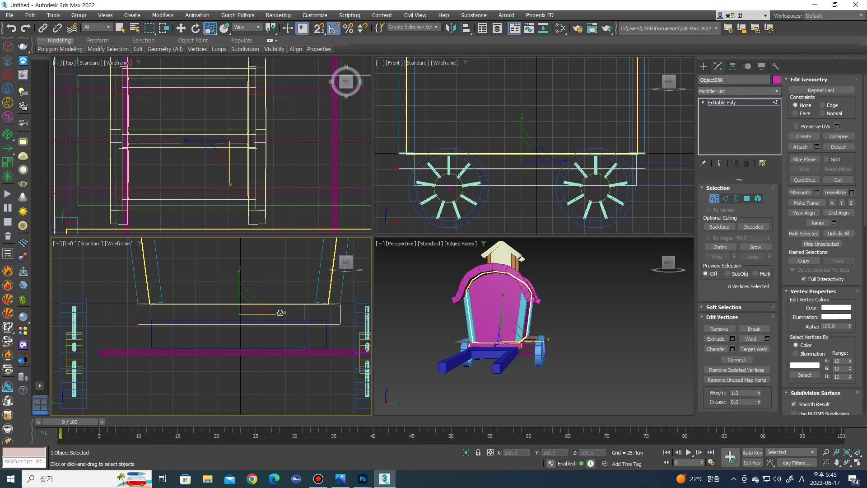
Narrow the wagon body's base and convert the front trim Shape002 to an editable poly.
left_click_drag(279, 313, 276, 329)
left_click(470, 349)
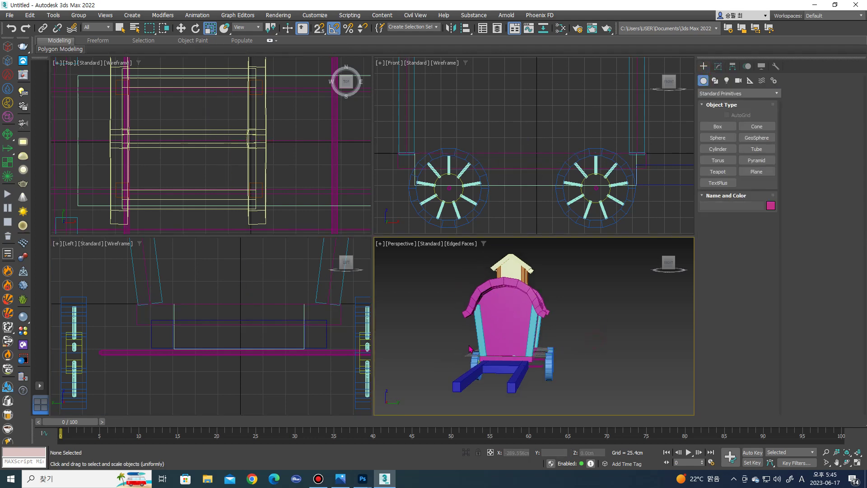
scroll(469, 349, "up", 3)
left_click(573, 341)
middle_click_drag(574, 340, 582, 343, "alt")
scroll(573, 342, "up", 3)
right_click(567, 341)
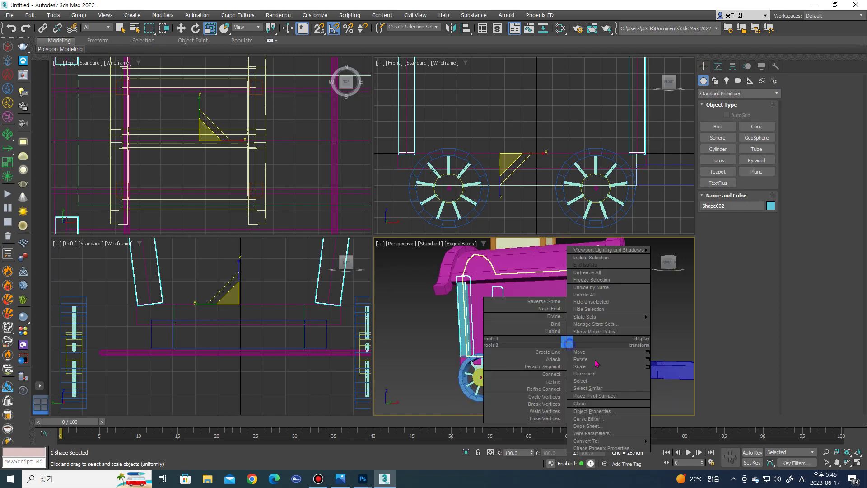
left_click(677, 422)
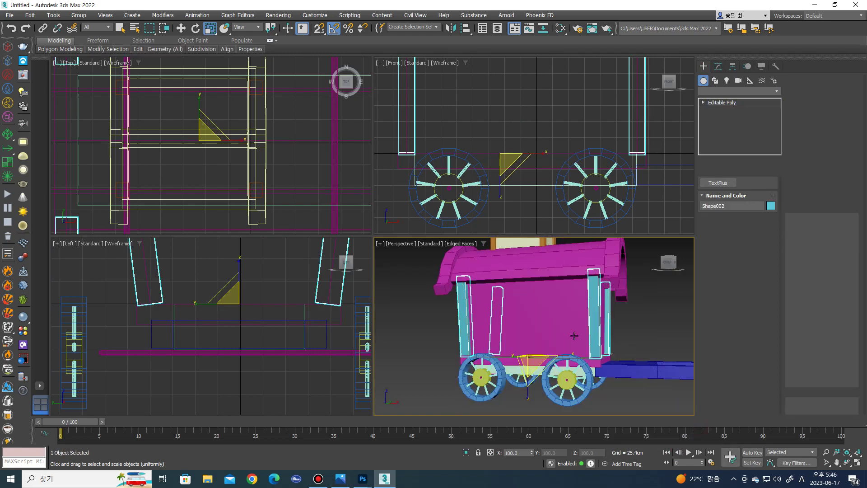
Select the 16 vertices along the front trim in vertex mode.
key("1")
mouse_move(643, 391)
left_mouse_down()
mouse_move(424, 316)
mouse_move(425, 325)
left_mouse_up()
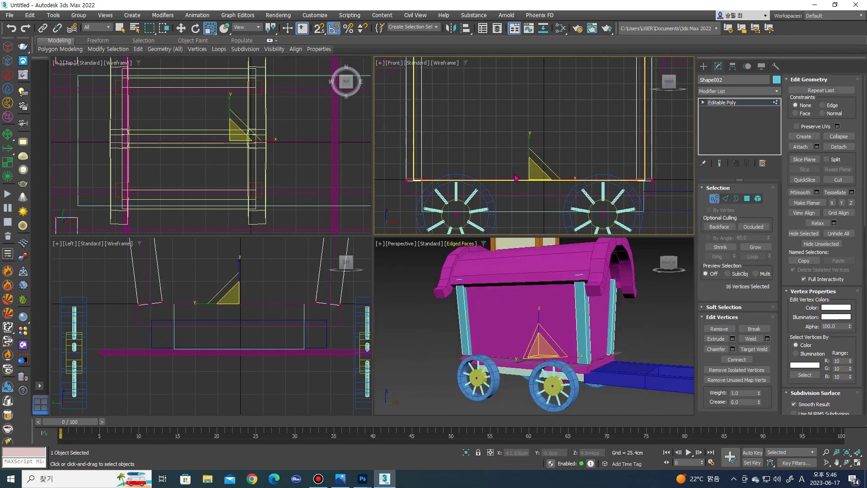
middle_click_drag(532, 149, 541, 176)
key("w")
mouse_move(563, 280)
middle_mouse_down("alt")
mouse_move(555, 345)
mouse_move(560, 316)
middle_mouse_up("alt")
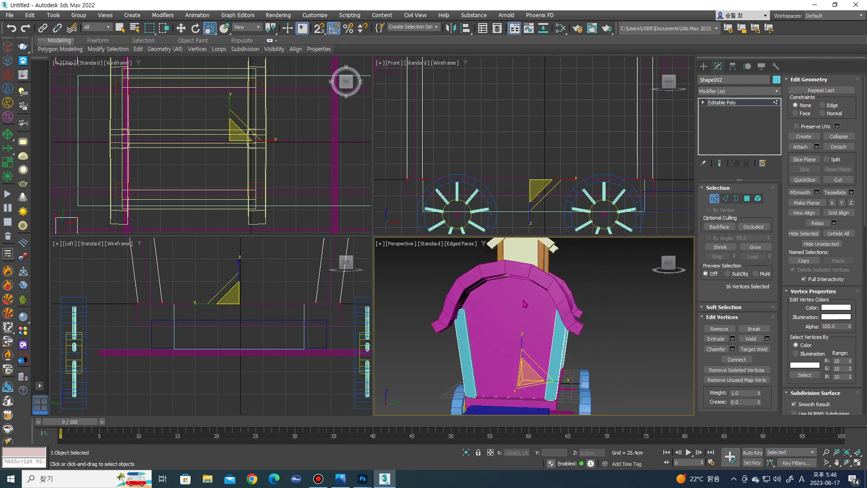
scroll(486, 230, "down", 3)
scroll(486, 231, "down", 3)
scroll(302, 273, "down", 5)
scroll(179, 331, "up", 5)
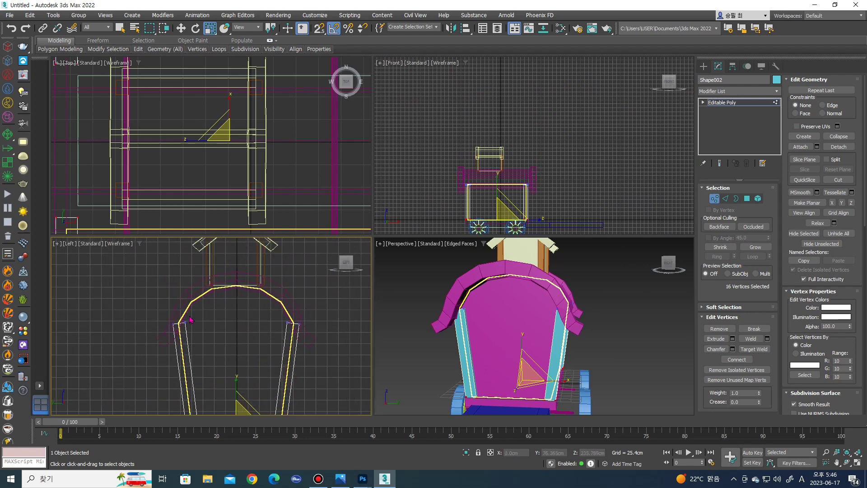
scroll(180, 331, "up", 3)
Select the vertices on both sides of the trim's arch for moving.
left_click(179, 330)
scroll(179, 331, "down", 1)
scroll(336, 323, "up", 1)
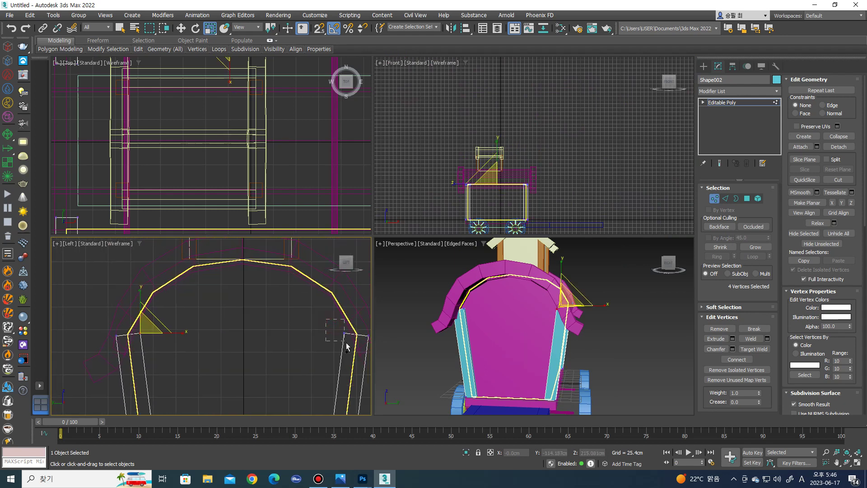
left_click_drag(346, 346, 347, 346, "ctrl")
key("w")
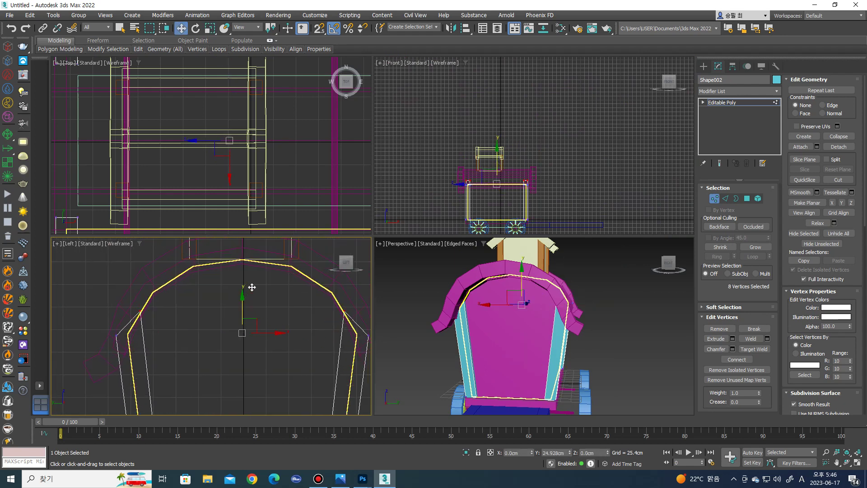
middle_click_drag(519, 316, 596, 325, "alt")
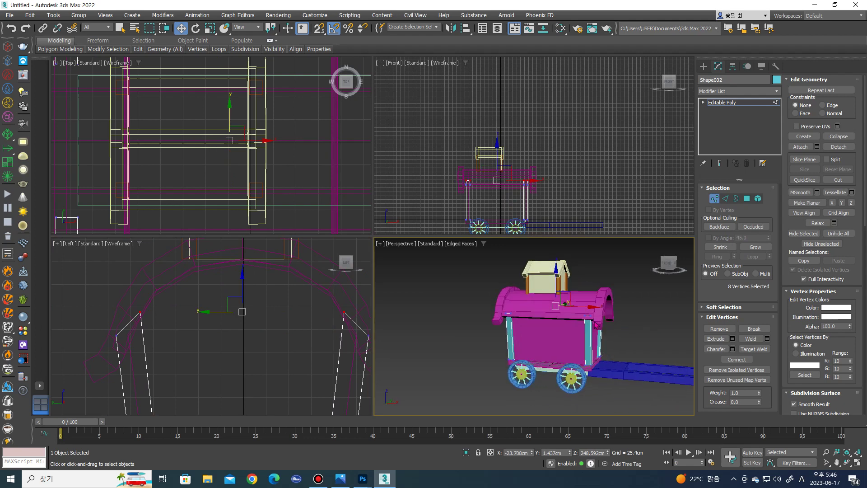
scroll(596, 325, "up", 2)
Lower the arch's top vertices and adjust its sides to follow the rounded roof.
middle_click_drag(225, 343, 215, 325)
mouse_move(153, 284)
left_mouse_down("alt")
mouse_move(105, 313)
mouse_move(182, 311)
left_mouse_up("alt")
scroll(182, 310, "down", 2)
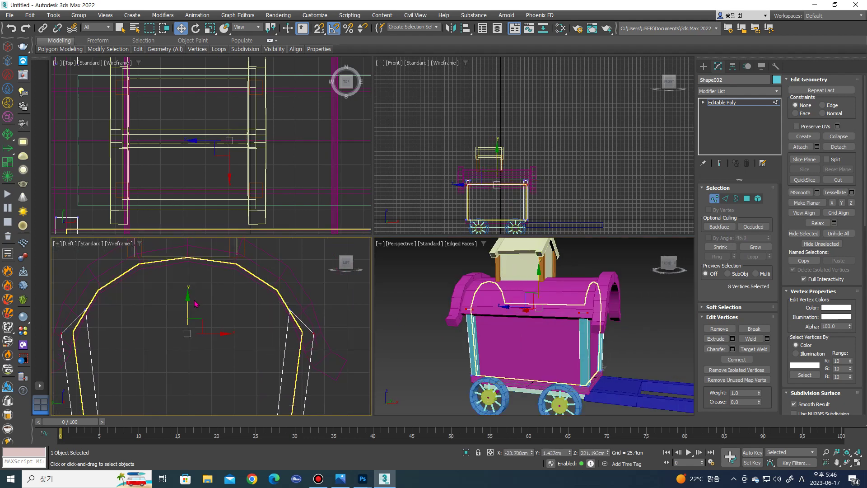
middle_click_drag(519, 316, 586, 316, "alt")
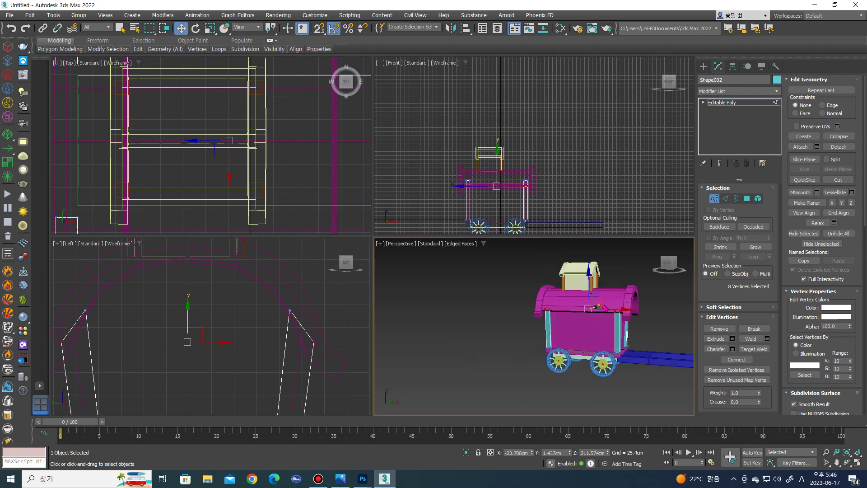
scroll(587, 316, "down", 2)
left_click(702, 67)
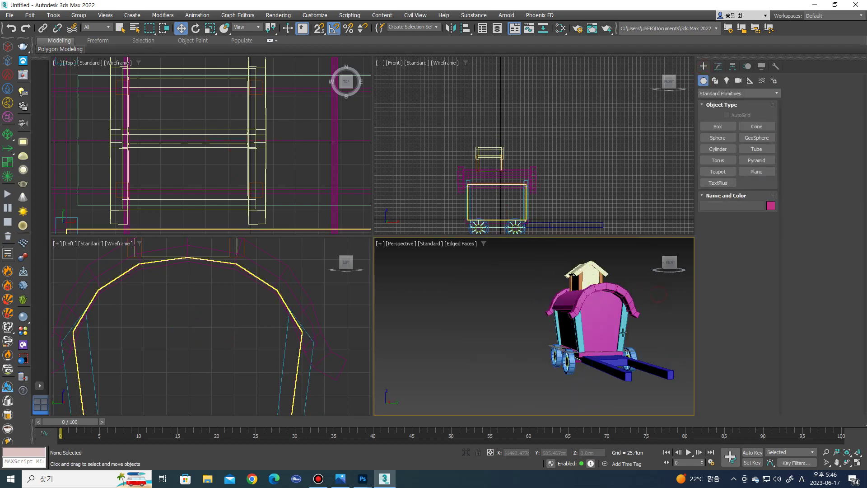
Select the wheel group Group001 and bring the chassis into the side view.
middle_click_drag(520, 316, 575, 330, "alt")
scroll(574, 330, "up", 3)
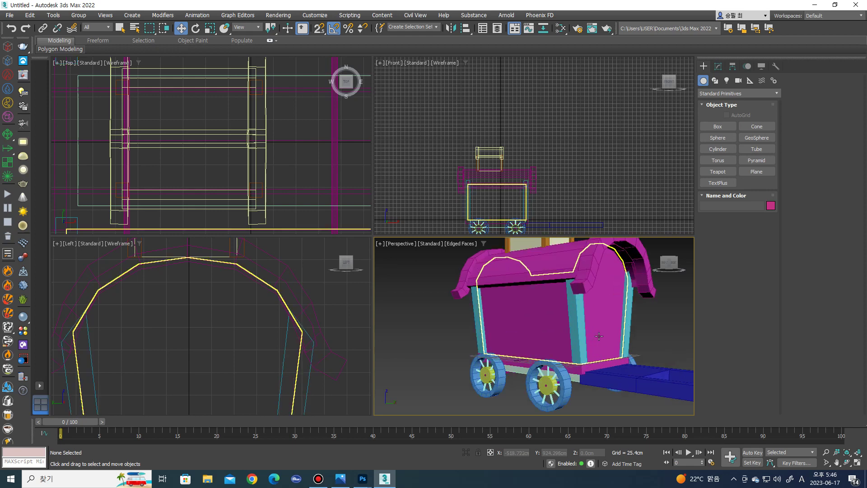
scroll(586, 332, "up", 3)
scroll(623, 334, "up", 2)
middle_click_drag(623, 334, 582, 366, "alt")
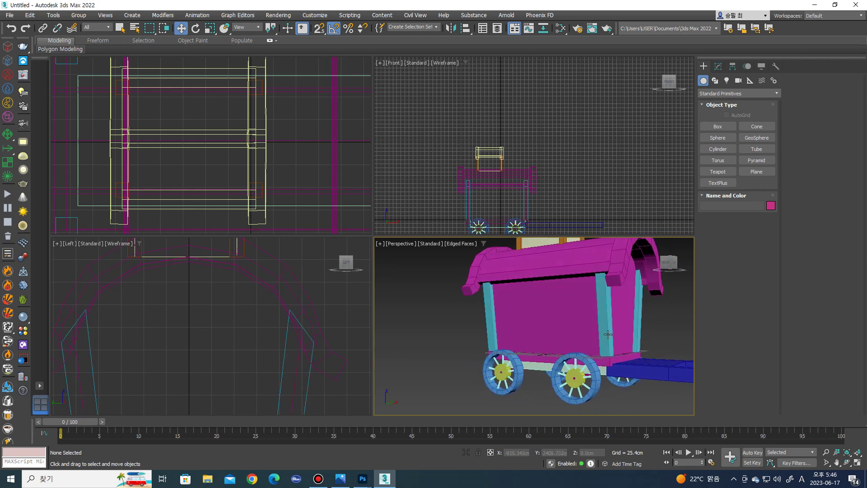
left_click(582, 365)
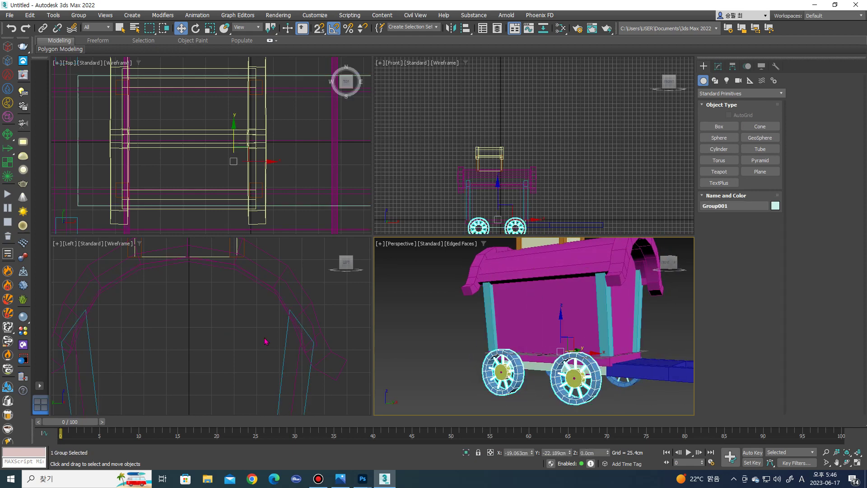
mouse_move(234, 316)
middle_mouse_down()
mouse_move(212, 358)
mouse_move(217, 320)
middle_mouse_up()
scroll(217, 321, "up", 2)
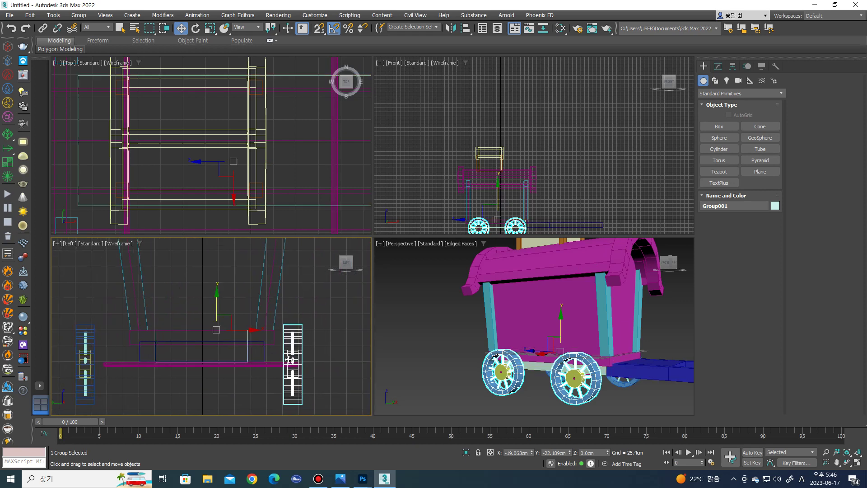
left_click(217, 320)
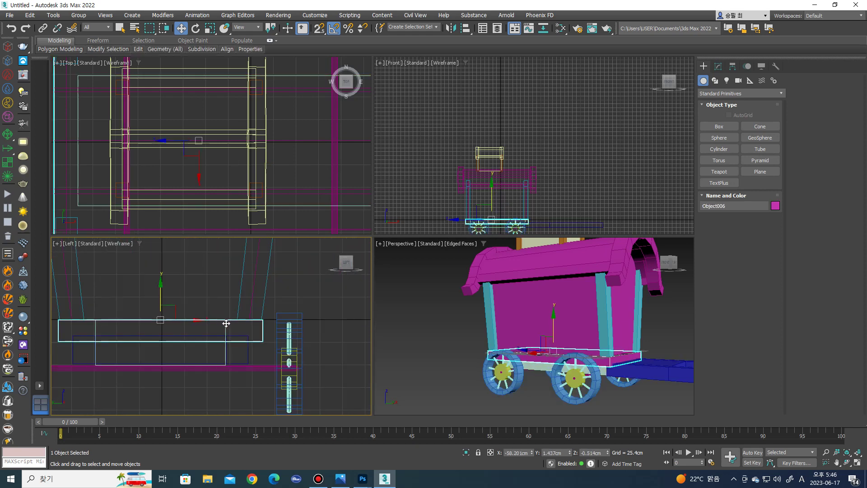
Slide Group001 along the chassis and place a copy, Group002, at the other end.
left_click(298, 319)
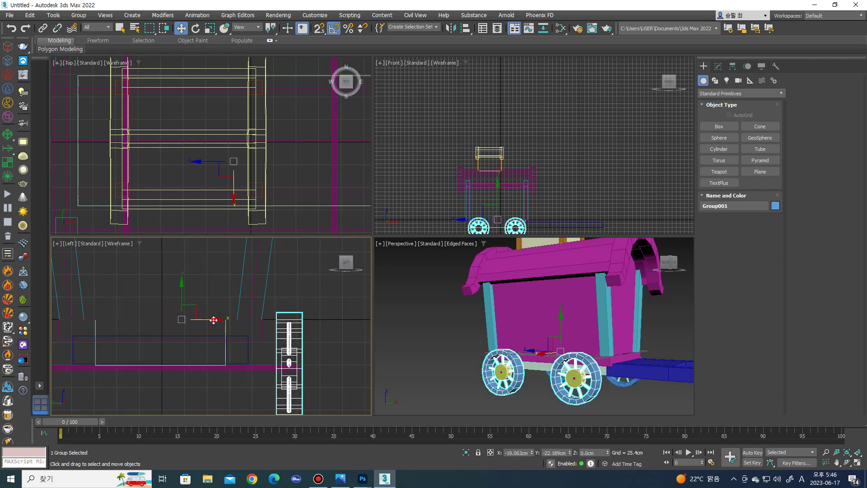
left_click_drag(213, 319, 202, 321)
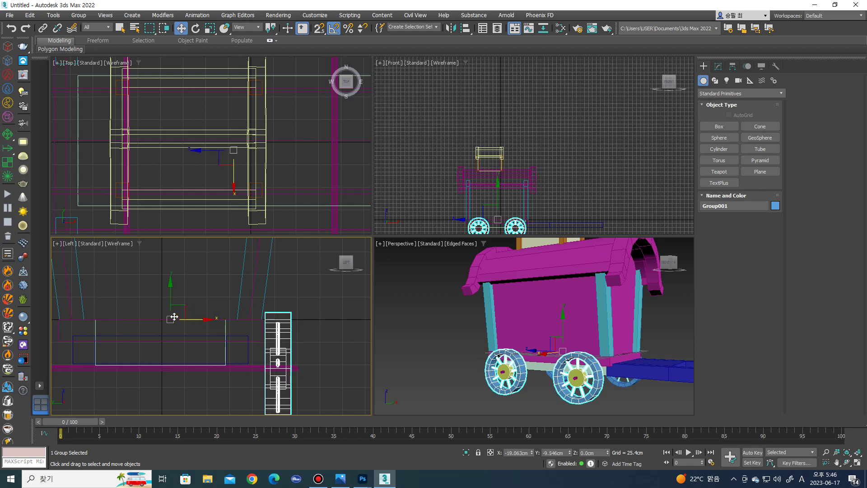
middle_click_drag(174, 316, 234, 298)
left_click_drag(234, 298, 300, 292, "shift")
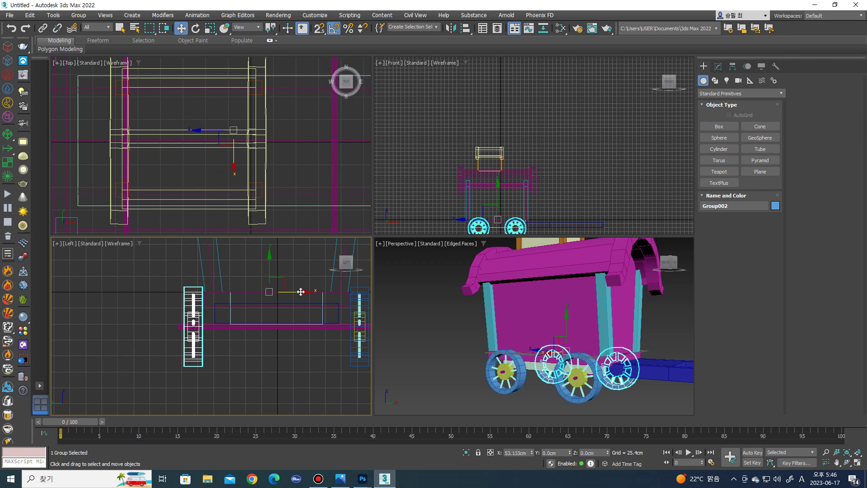
left_click(181, 283)
Zoom in and select an axle between the wheels.
scroll(246, 298, "up", 3)
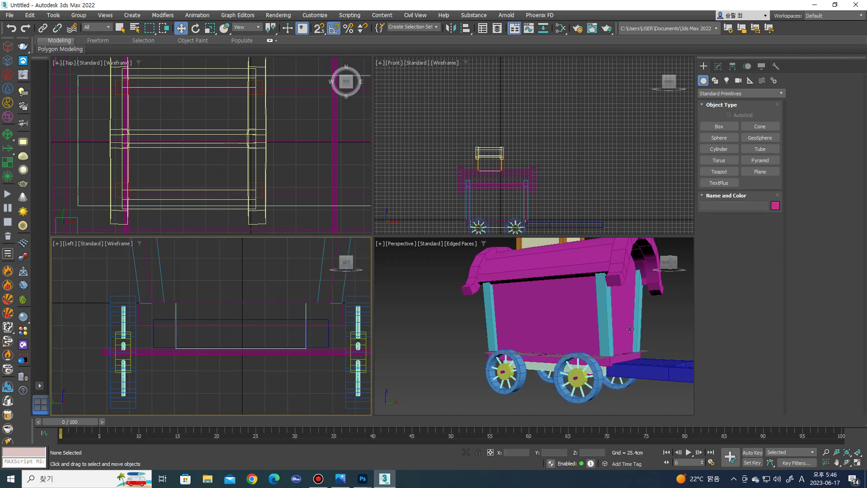
scroll(629, 328, "down", 2)
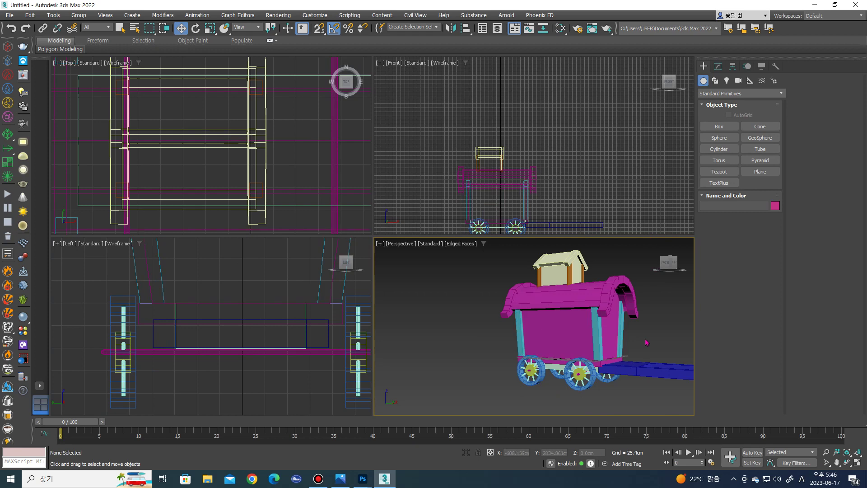
scroll(586, 364, "up", 2)
scroll(569, 365, "up", 3)
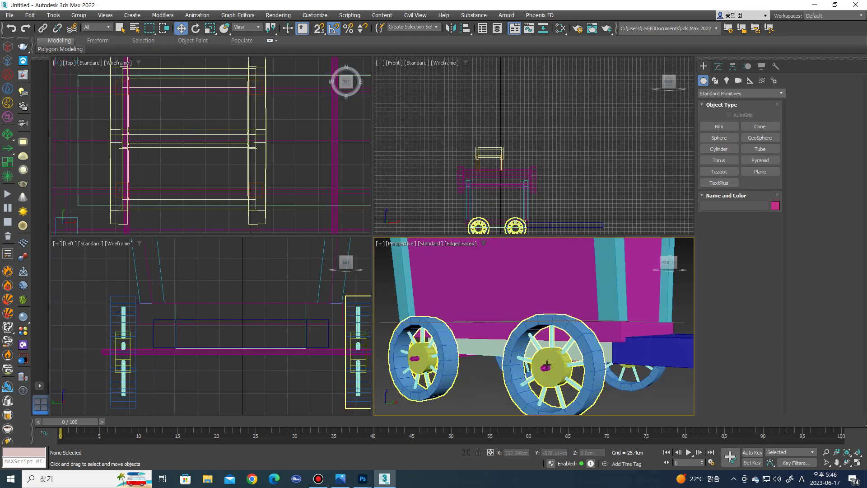
left_click(543, 368)
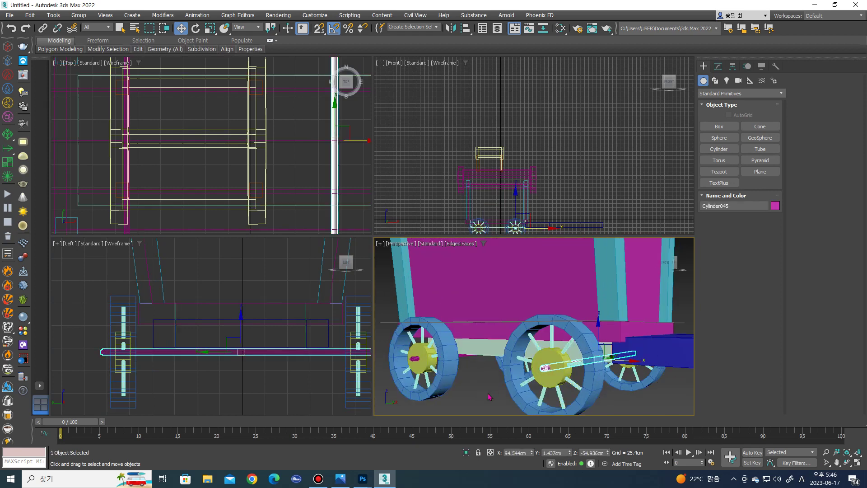
Select both axles and apply an Edit Poly modifier to them.
left_click(411, 359)
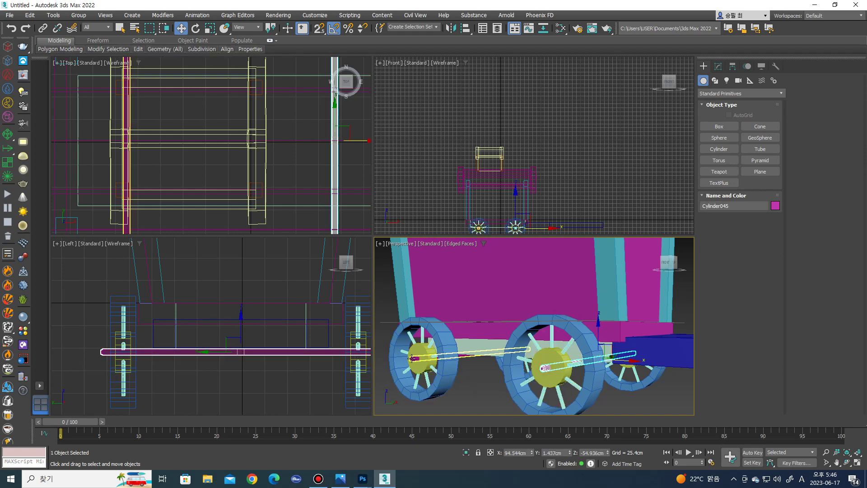
left_click(718, 66)
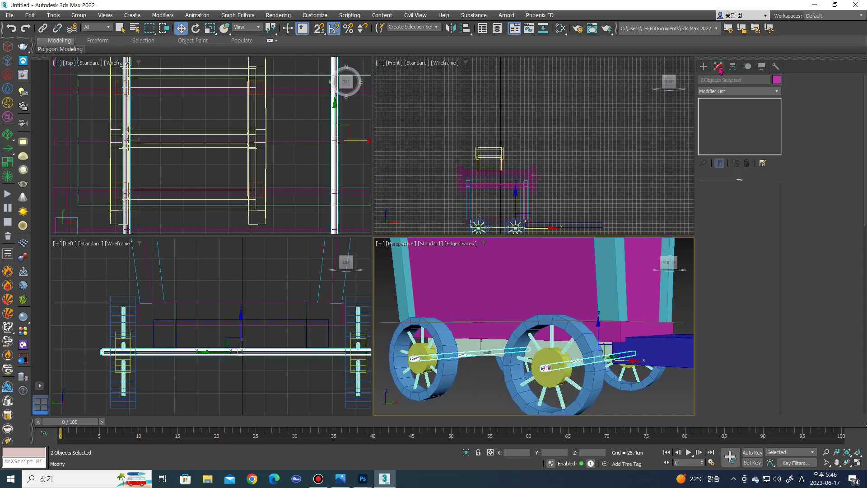
left_click(732, 93)
scroll(731, 128, "down", 5)
left_click(734, 123)
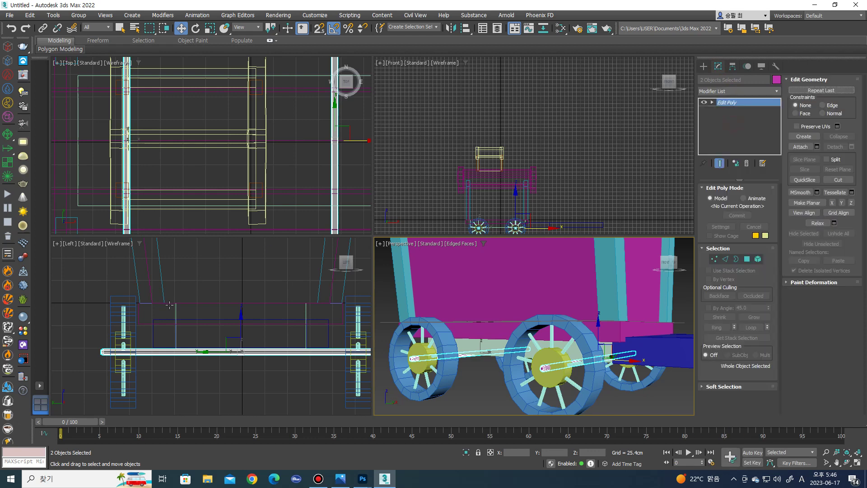
scroll(315, 325, "down", 3)
Stretch the axle-end vertices outward along X so they poke past the wheel hubs.
middle_click_drag(316, 343, 370, 356)
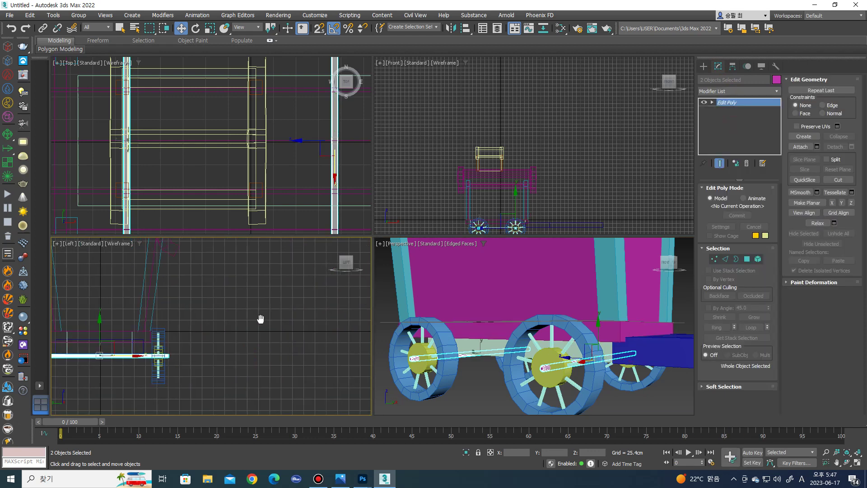
scroll(260, 315, "up", 5)
key("1")
left_click_drag(241, 338, 214, 384)
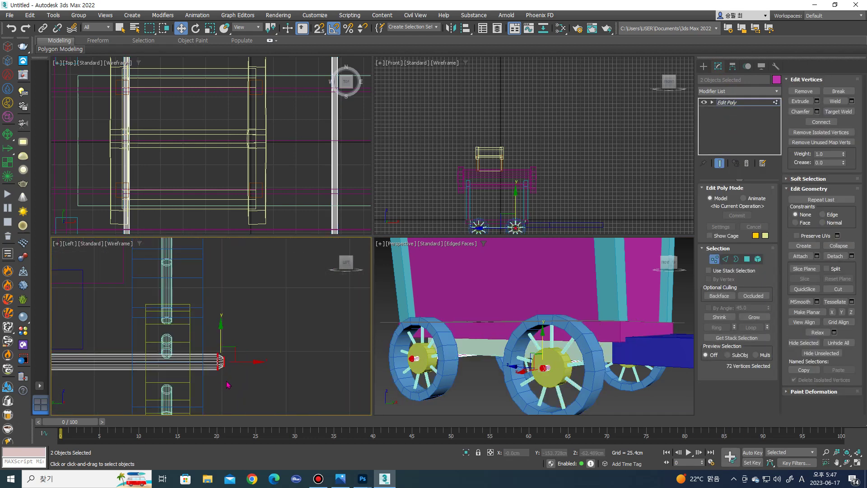
left_click_drag(253, 363, 259, 363)
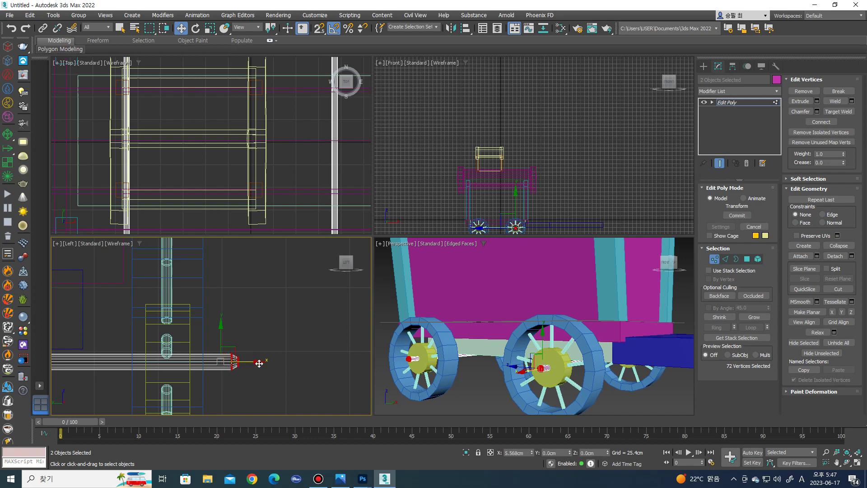
scroll(514, 376, "up", 5)
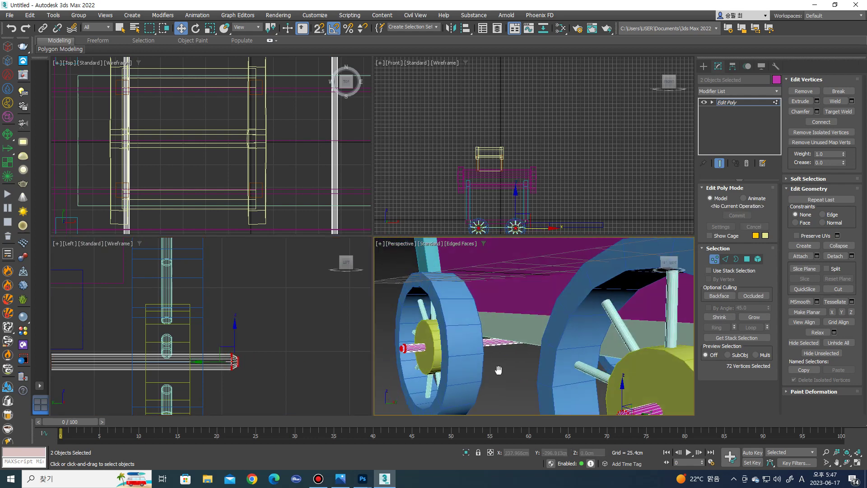
scroll(493, 358, "up", 4)
scroll(199, 310, "down", 3)
scroll(227, 335, "down", 3)
scroll(227, 334, "up", 8)
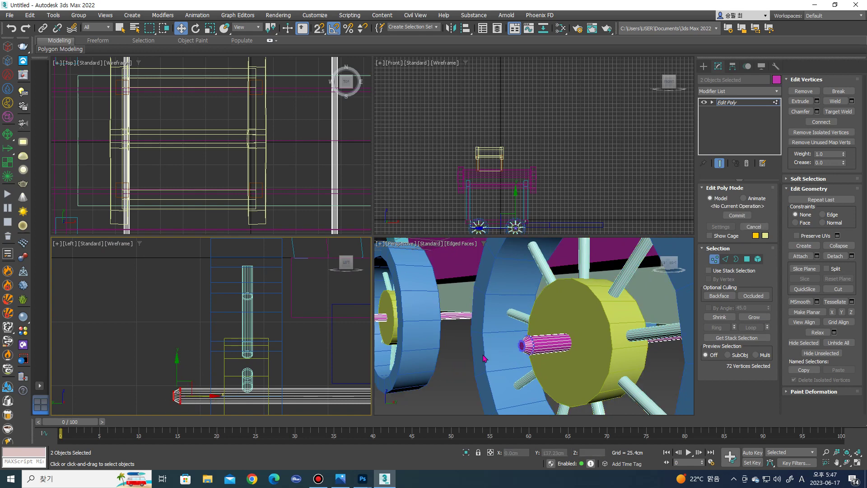
scroll(585, 342, "down", 10)
Clear the selection and select the wagon's bottom plate.
mouse_move(585, 342)
middle_mouse_down("alt")
mouse_move(528, 355)
mouse_move(529, 347)
middle_mouse_up("alt")
left_click(703, 66)
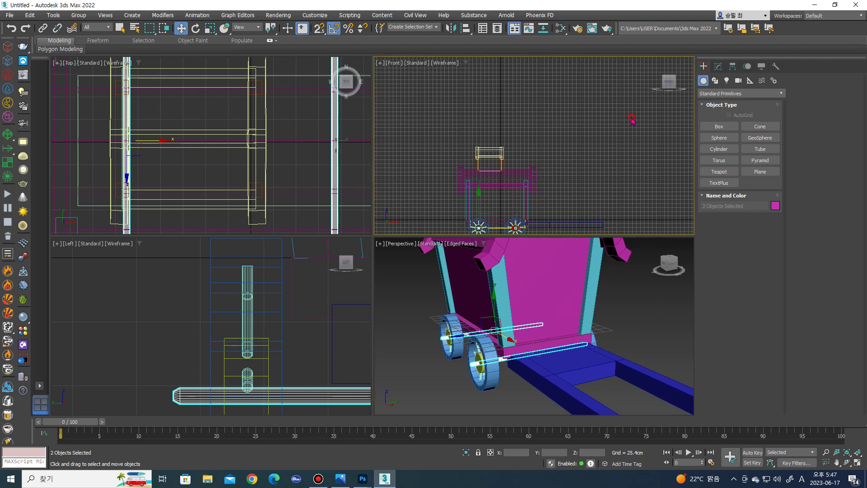
left_click(587, 113)
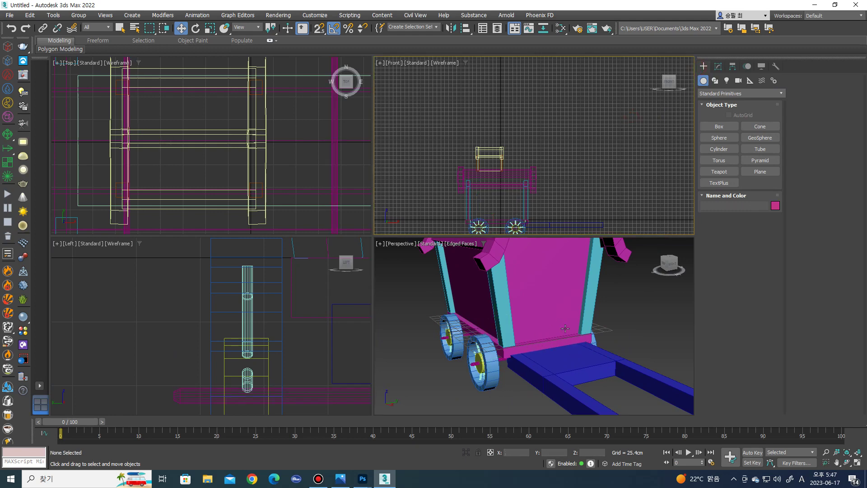
left_click(549, 344)
Draw a thin door box, Box005 (about 145 × 20 × 129 cm), at the wagon's front.
middle_click_drag(550, 345, 564, 334, "alt")
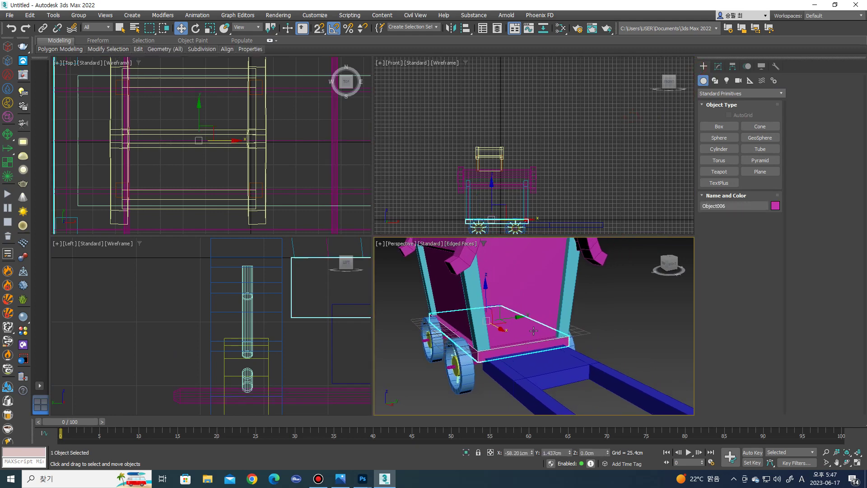
left_click(718, 126)
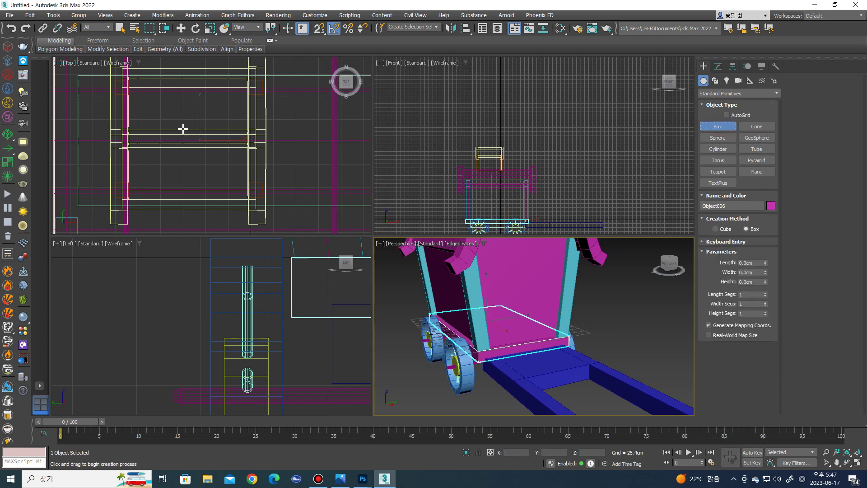
scroll(184, 129, "down", 4)
middle_click_drag(264, 146, 271, 141)
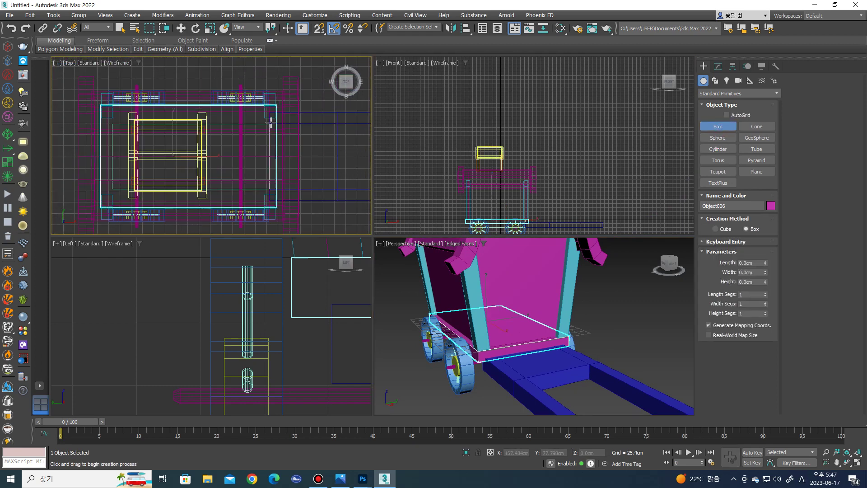
left_click_drag(271, 123, 277, 188)
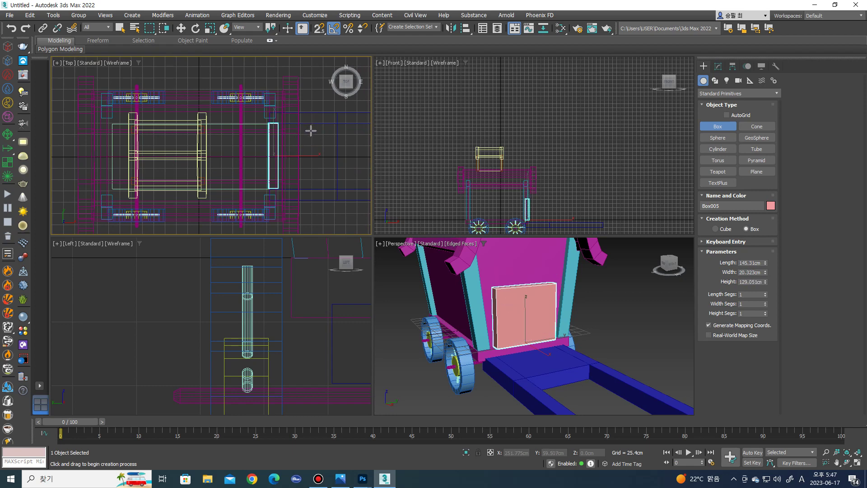
scroll(508, 345, "up", 2)
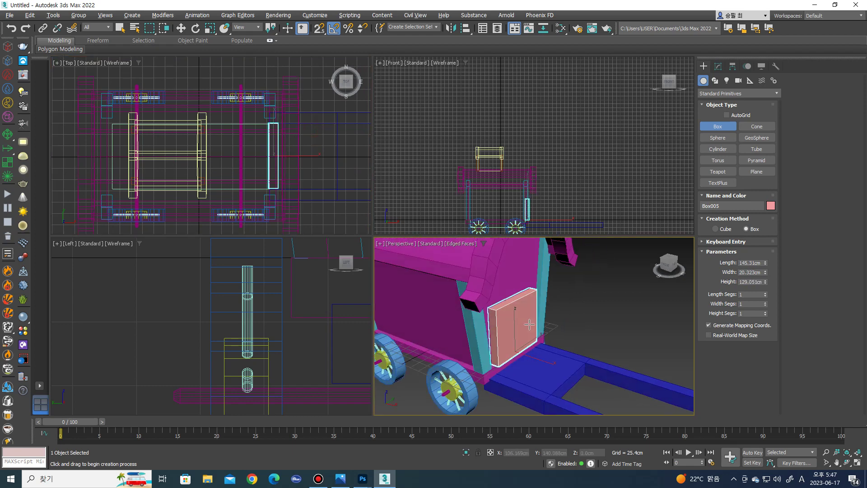
scroll(507, 345, "up", 1)
scroll(507, 325, "up", 1)
right_click(507, 323)
Convert the door box Box005 to an editable poly.
right_click(523, 357)
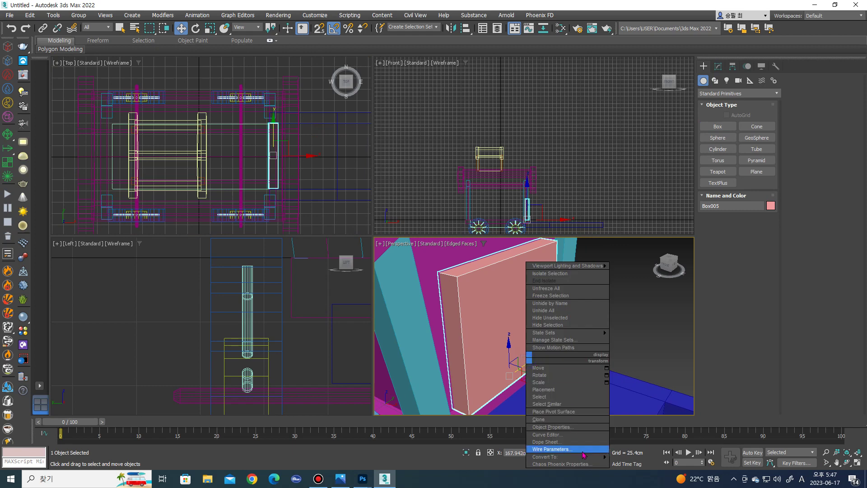
left_click(641, 449)
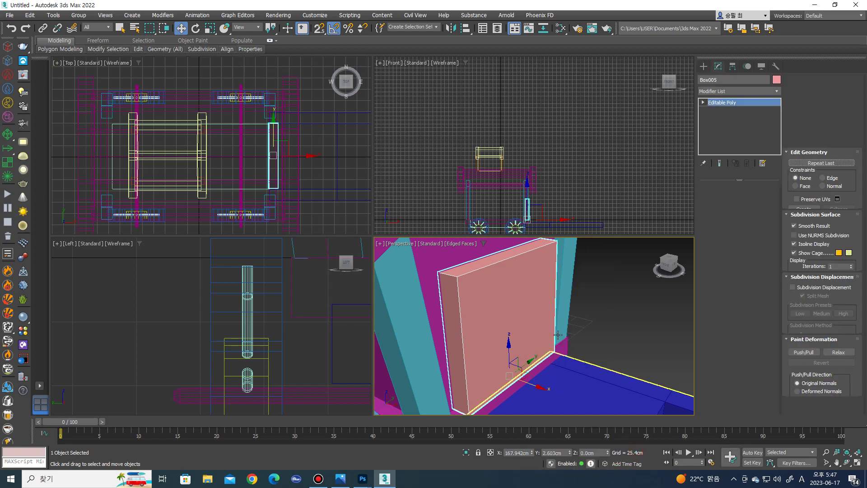
scroll(227, 307, "up", 2)
scroll(227, 307, "down", 2)
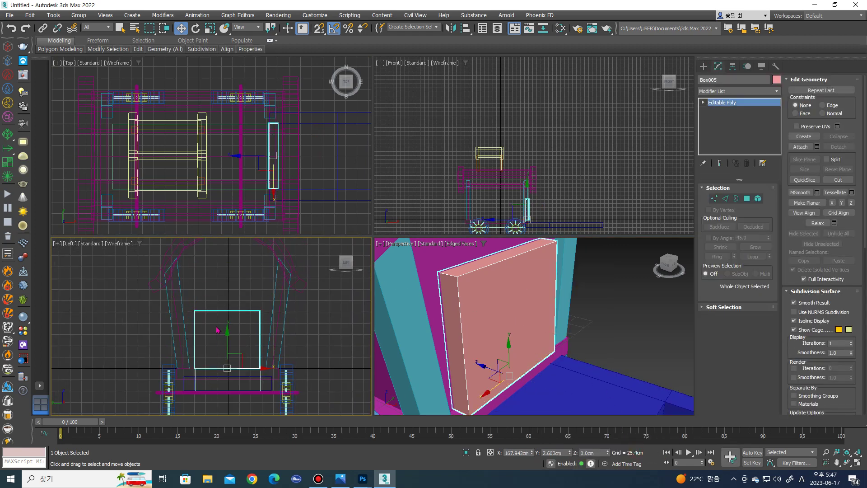
Scale the door's top and bottom vertices to taper it into a trapezoid.
key("1")
scroll(276, 321, "up", 2)
key("r")
left_click_drag(172, 300, 284, 319)
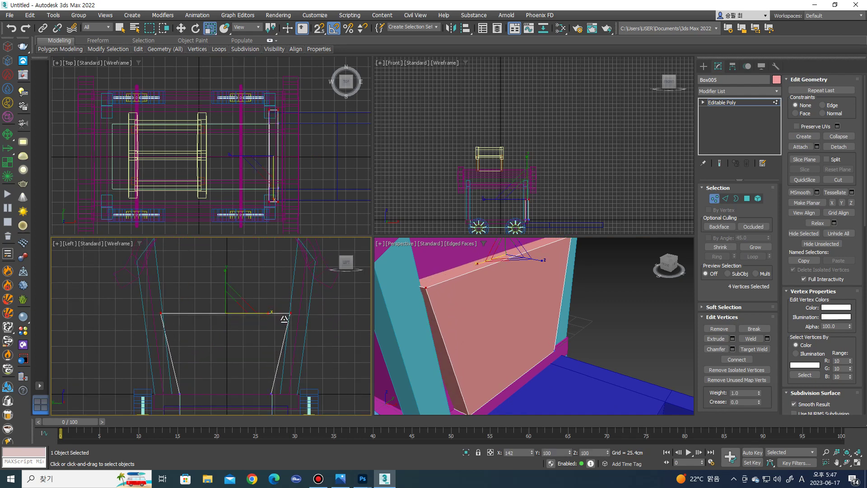
key("F8")
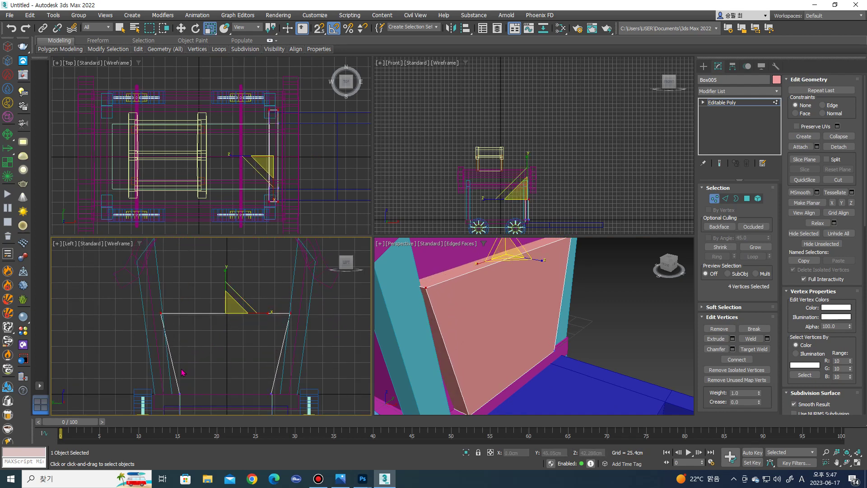
left_click_drag(292, 403, 270, 392)
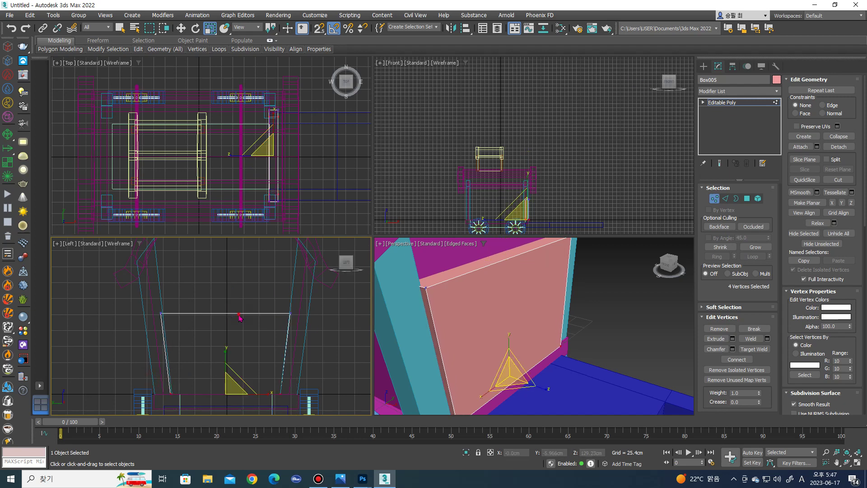
scroll(303, 343, "up", 2)
scroll(265, 320, "down", 2)
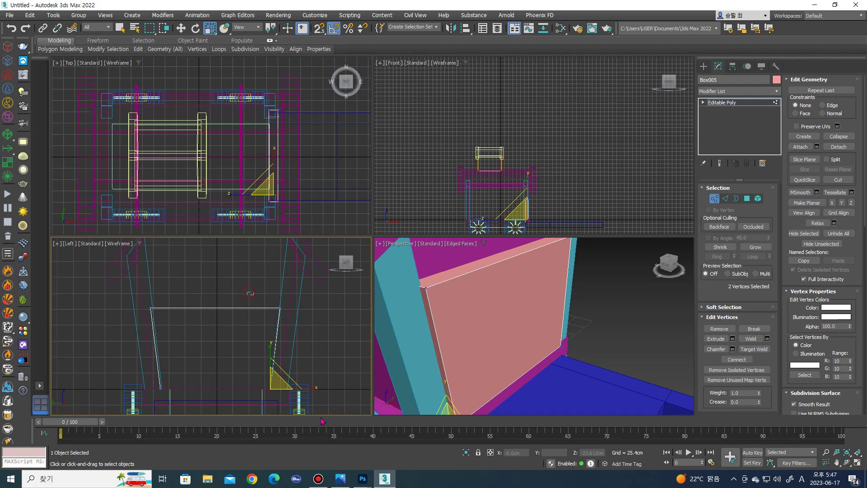
Move the door's edge vertices to meet the slanted wagon wall.
left_click_drag(267, 300, 288, 395)
key("w")
left_click_drag(299, 349, 296, 350)
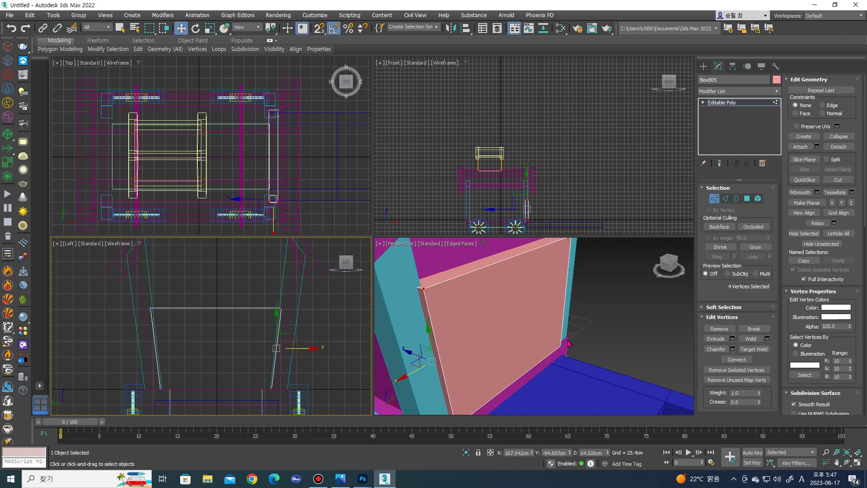
scroll(567, 343, "down", 3)
mouse_move(515, 329)
middle_mouse_down("alt")
mouse_move(493, 324)
mouse_move(494, 303)
mouse_move(484, 299)
mouse_move(498, 293)
middle_mouse_up("alt")
scroll(484, 310, "up", 2)
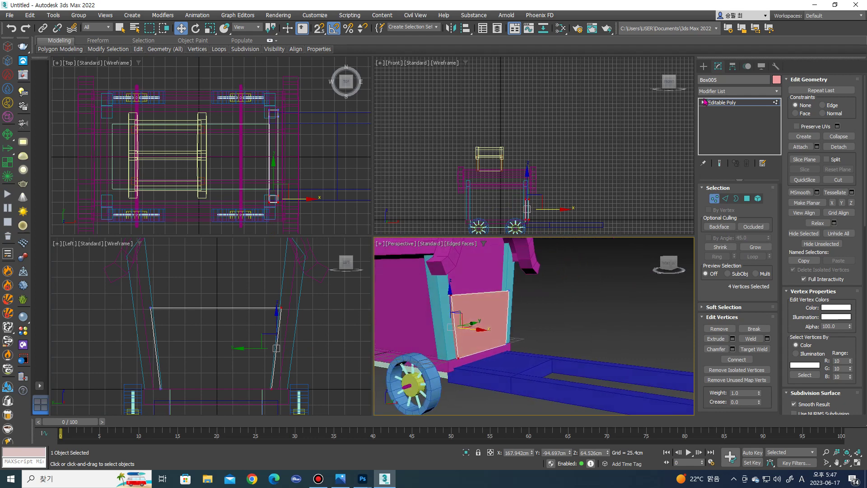
left_click(634, 120)
Maximize the Perspective view with nothing selected and centre the whole wagon in it.
left_click(475, 306)
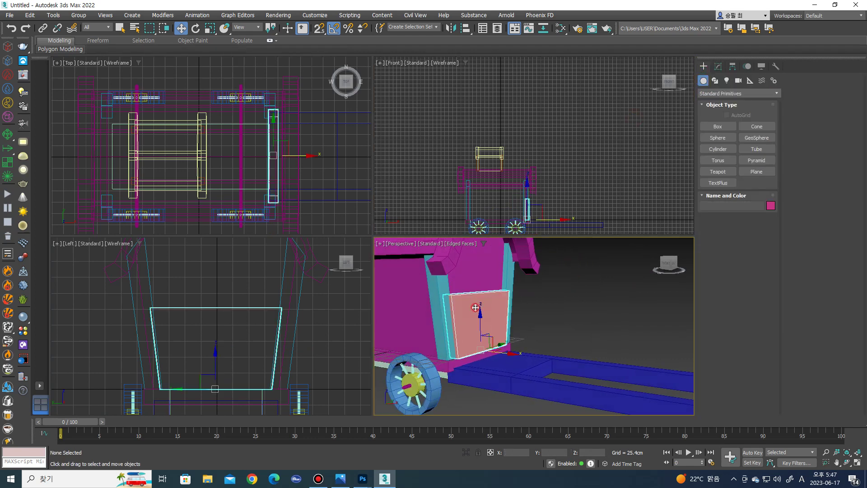
scroll(474, 306, "down", 3)
scroll(475, 306, "down", 3)
left_click(550, 303)
scroll(550, 303, "down", 3)
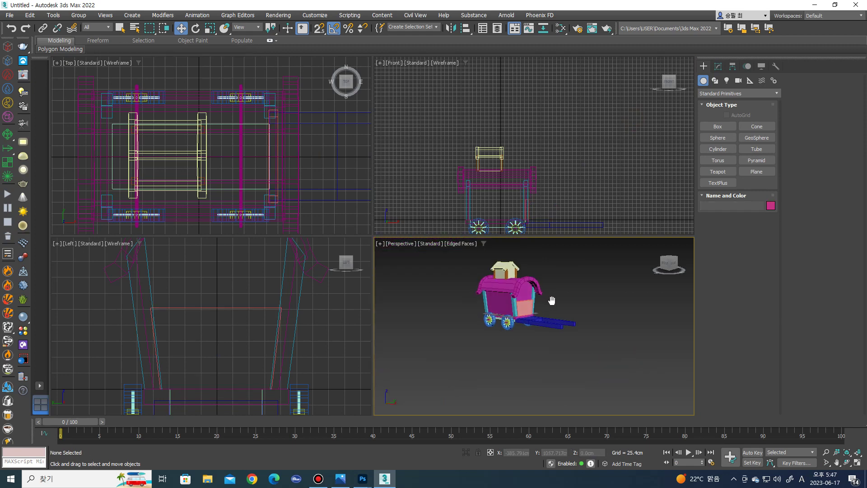
scroll(550, 303, "down", 3)
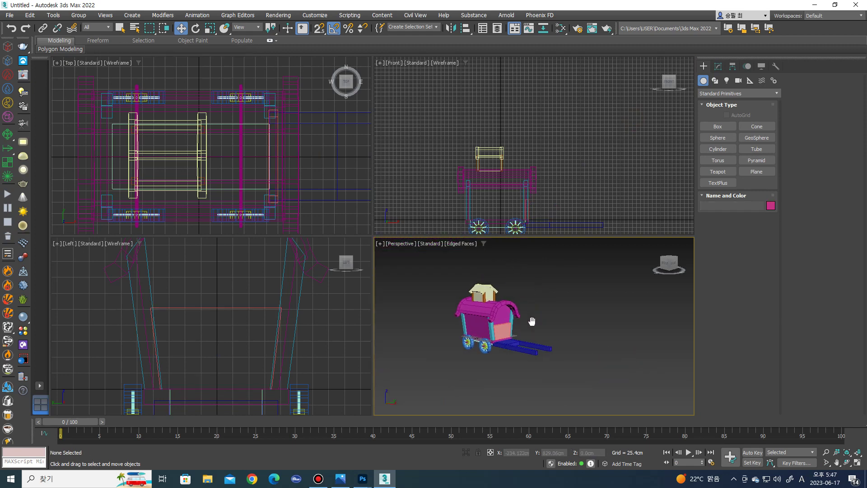
left_click(857, 463)
scroll(451, 303, "up", 3)
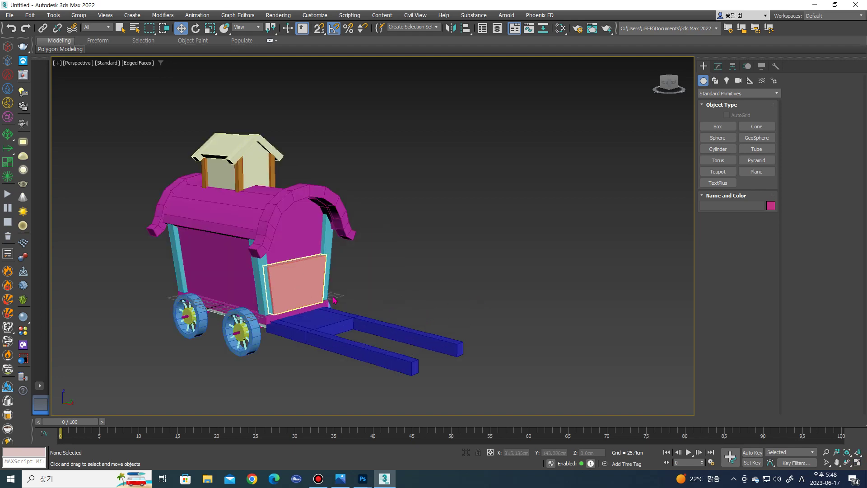
middle_click_drag(338, 299, 383, 307)
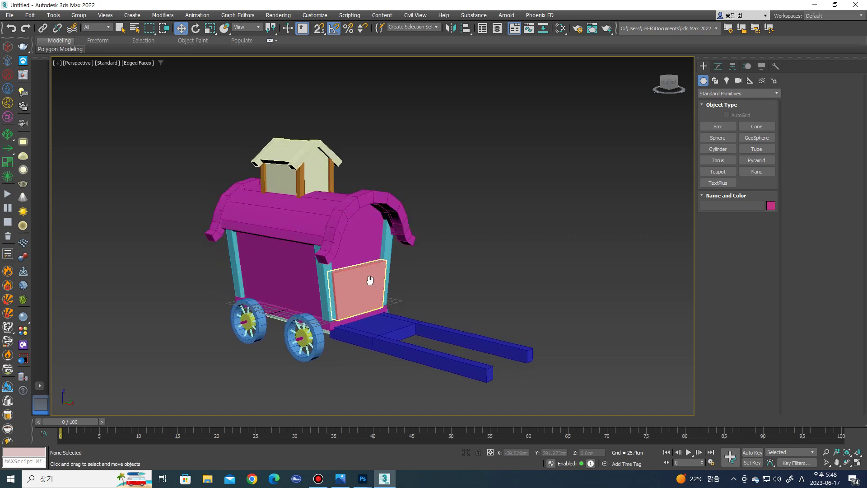
middle_click_drag(372, 281, 394, 265)
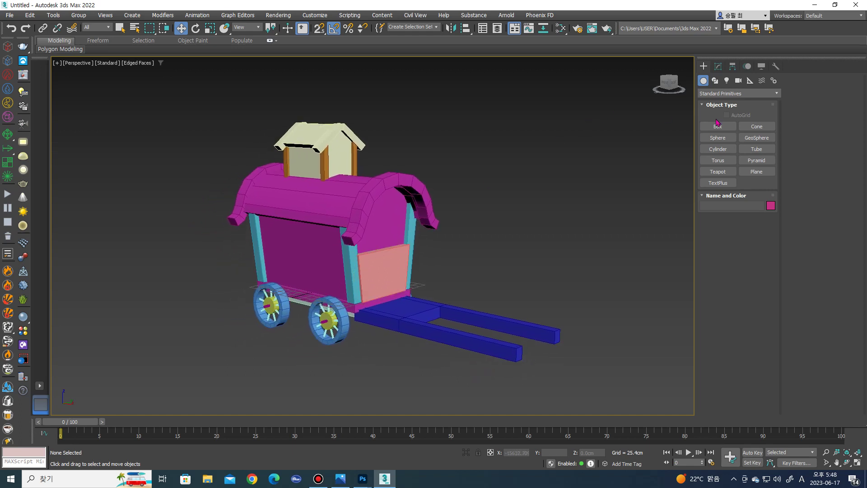
Draw a 4×4-segment plane, about 315 × 230 cm, beside the wagon in the Top view.
left_click(753, 170)
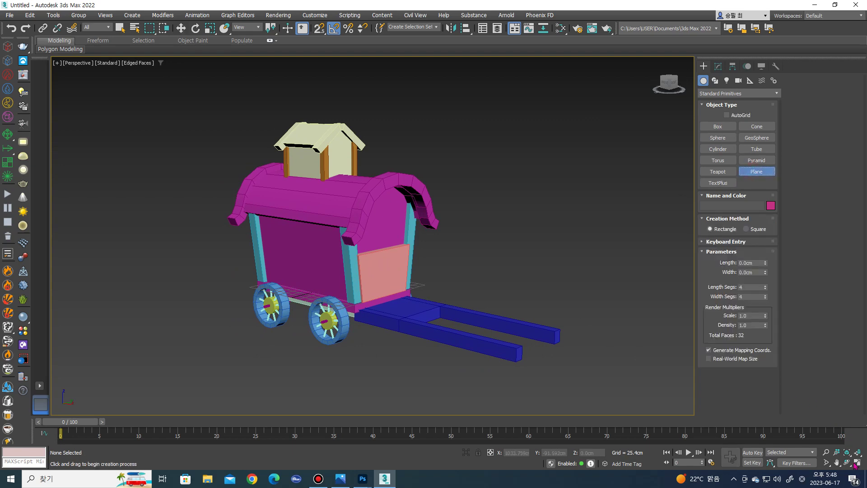
left_click(857, 461)
scroll(229, 153, "up", 4)
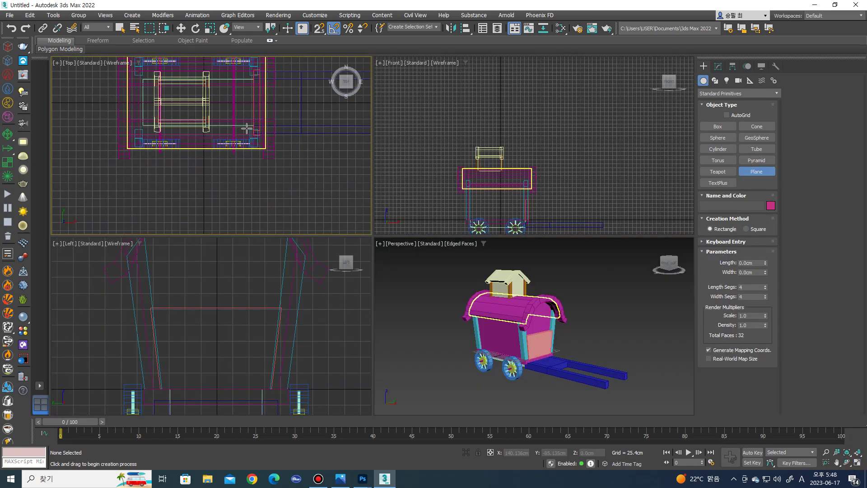
middle_click_drag(199, 161, 189, 166)
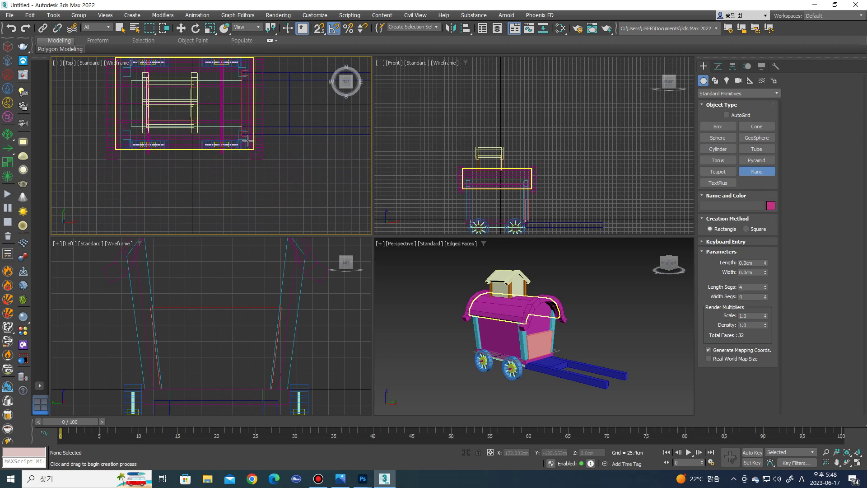
left_click_drag(244, 139, 316, 239)
Lower the plane to ground level and slide it along X near the front wheels.
middle_click_drag(567, 320, 564, 294)
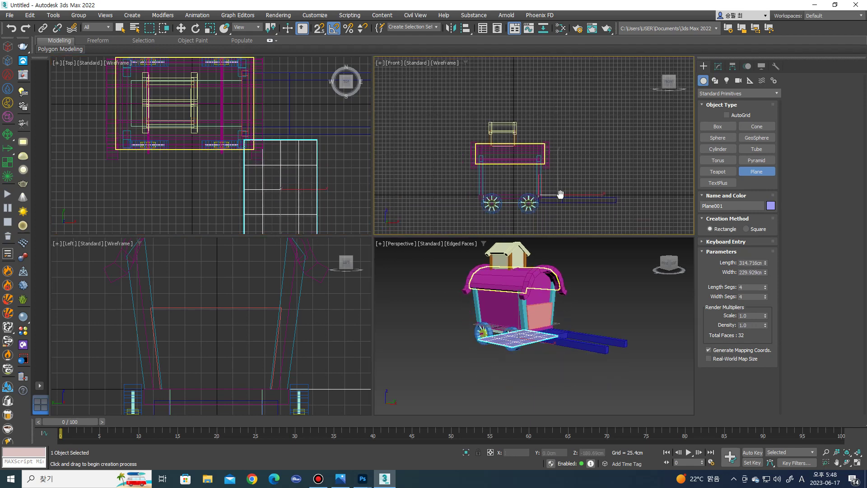
scroll(466, 126, "up", 4)
scroll(466, 126, "up", 3)
key("w")
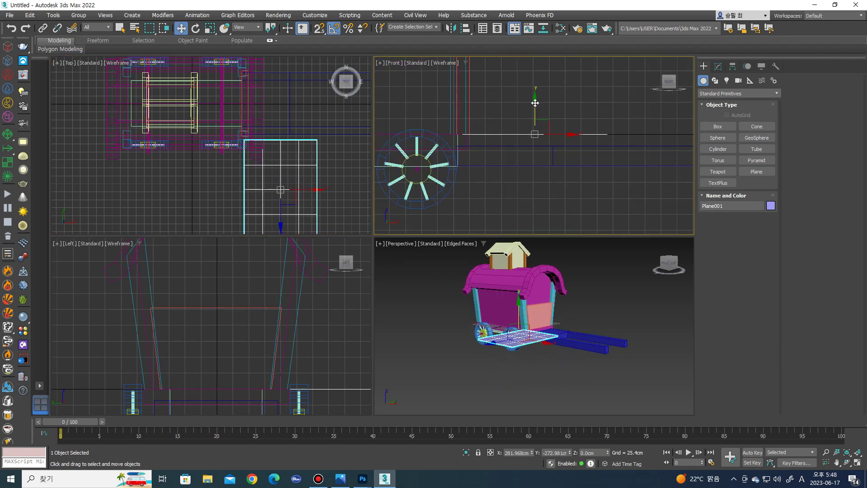
left_click_drag(534, 102, 542, 175)
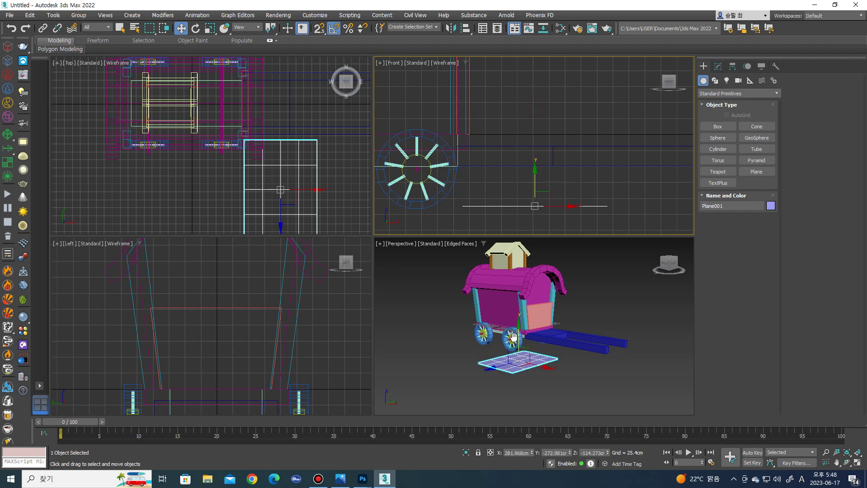
middle_click_drag(514, 335, 552, 338, "alt")
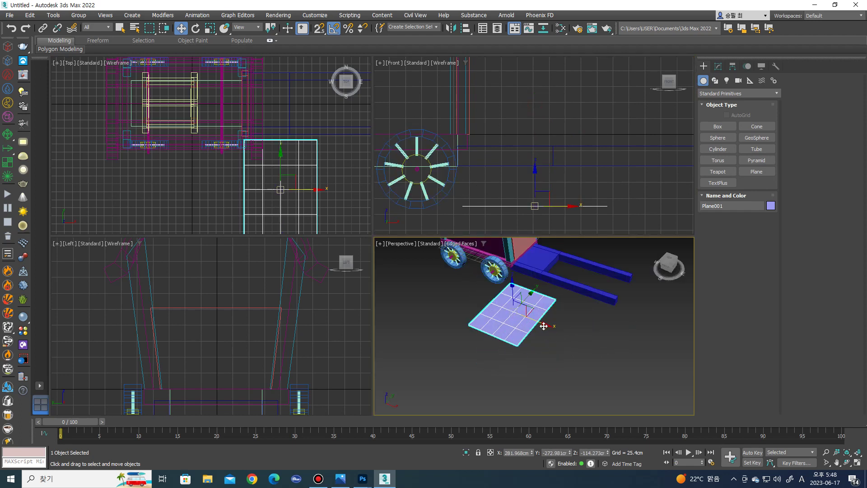
left_click_drag(545, 324, 540, 321)
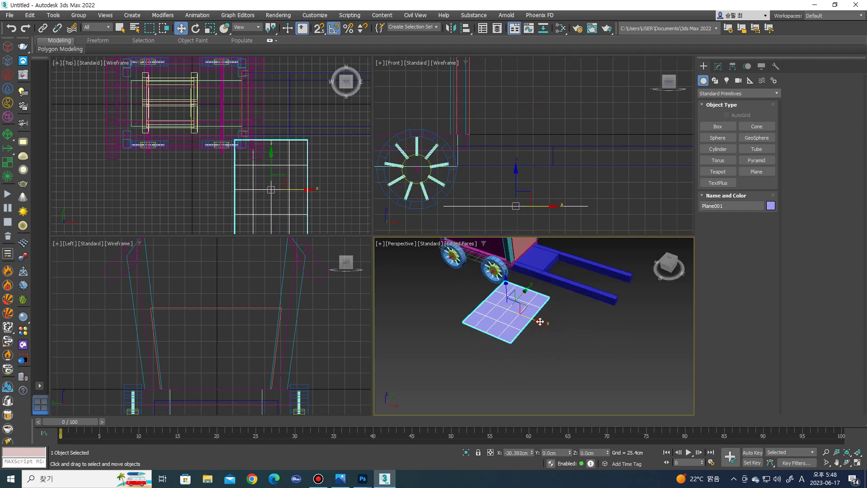
Convert Plane001 to an editable poly.
left_click(719, 66)
middle_click_drag(569, 297, 579, 307)
scroll(558, 316, "up", 2)
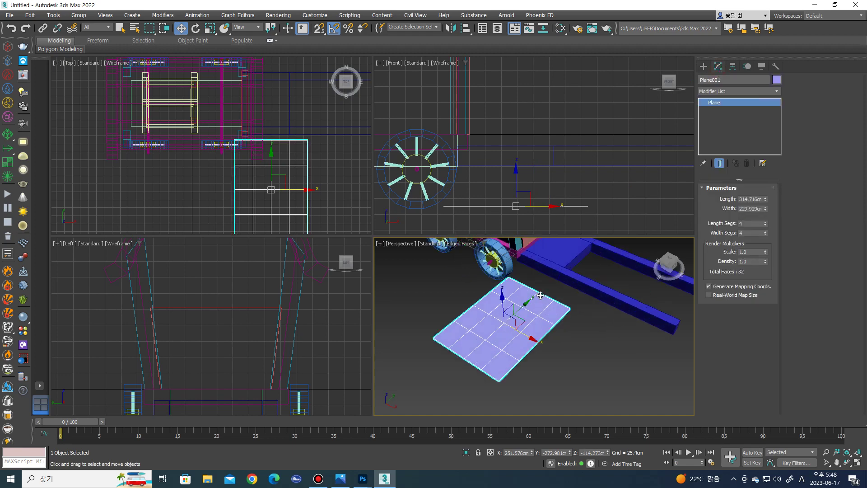
right_click(540, 291)
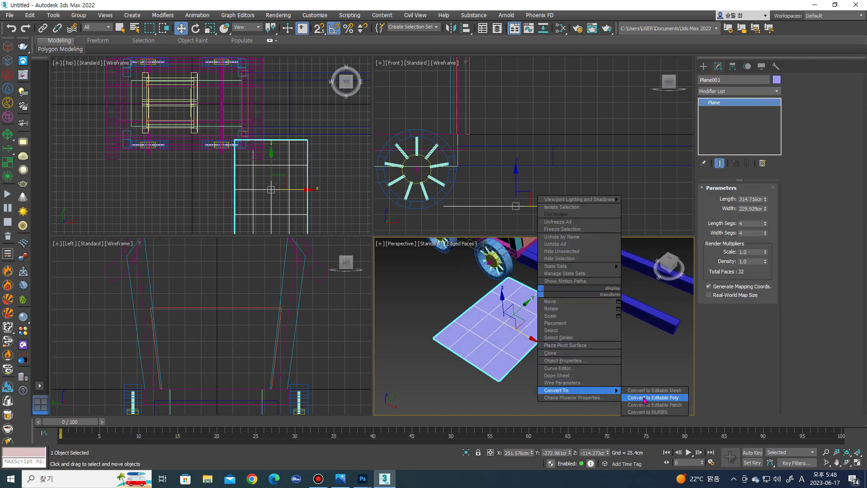
left_click(571, 354)
scroll(553, 336, "down", 3)
scroll(553, 336, "up", 2)
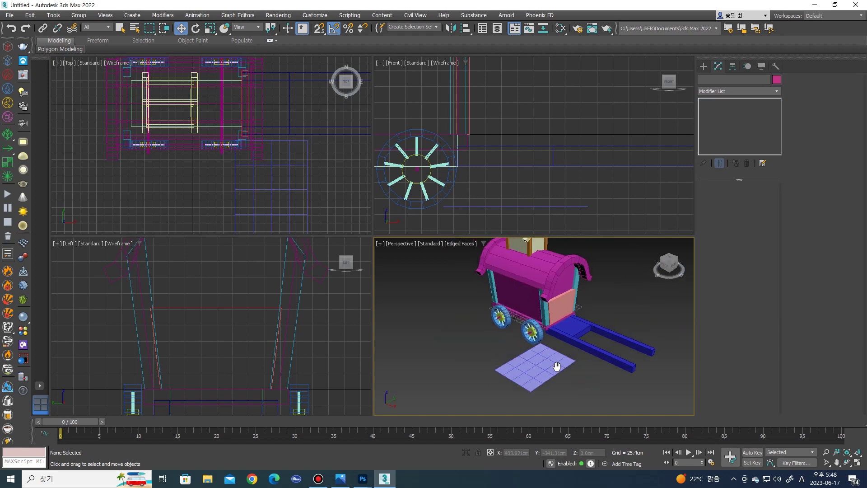
Reselect the plane and frame it together with the wagon.
left_click(544, 366)
scroll(271, 163, "down", 2)
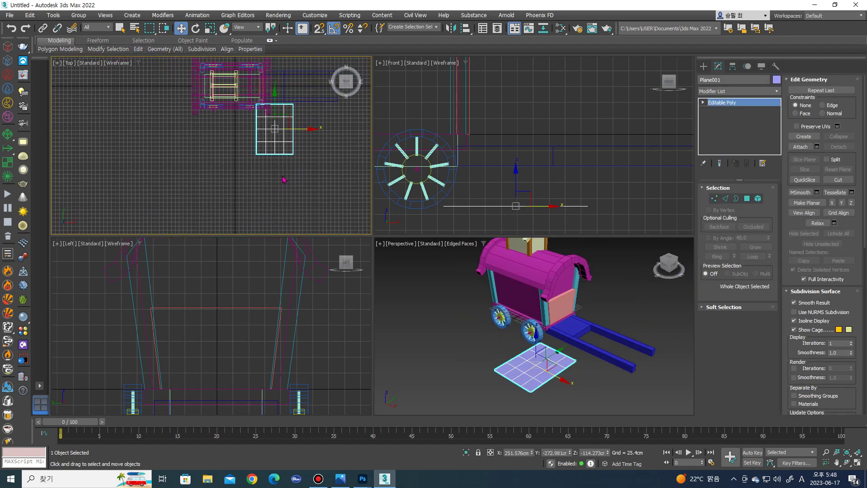
middle_click_drag(284, 179, 283, 213)
scroll(264, 135, "up", 3)
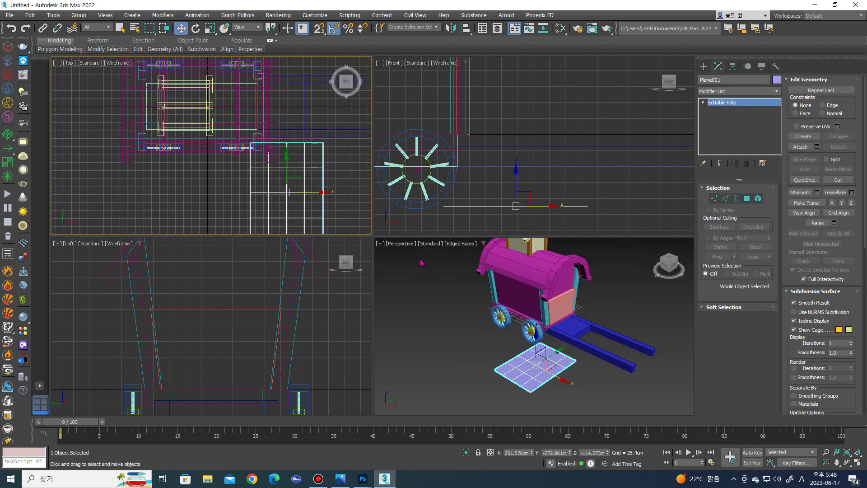
scroll(529, 328, "up", 2)
scroll(533, 332, "up", 2)
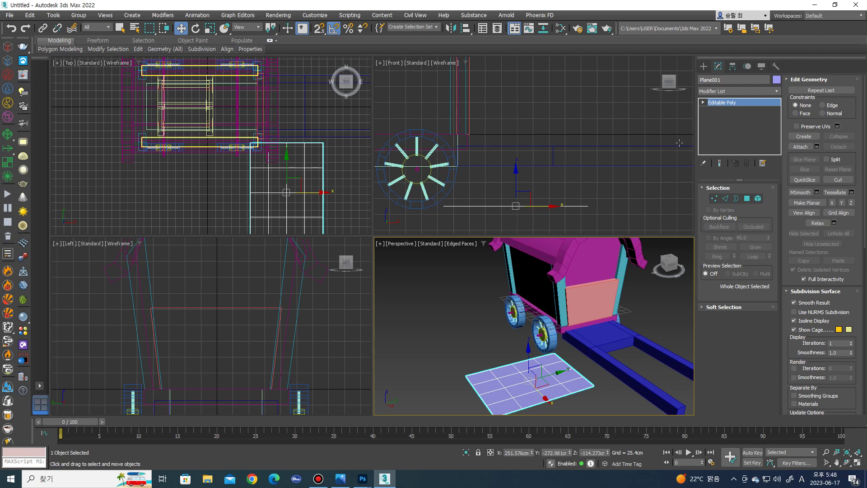
Draw a new box in the top view next to the wagon's front.
left_click(702, 66)
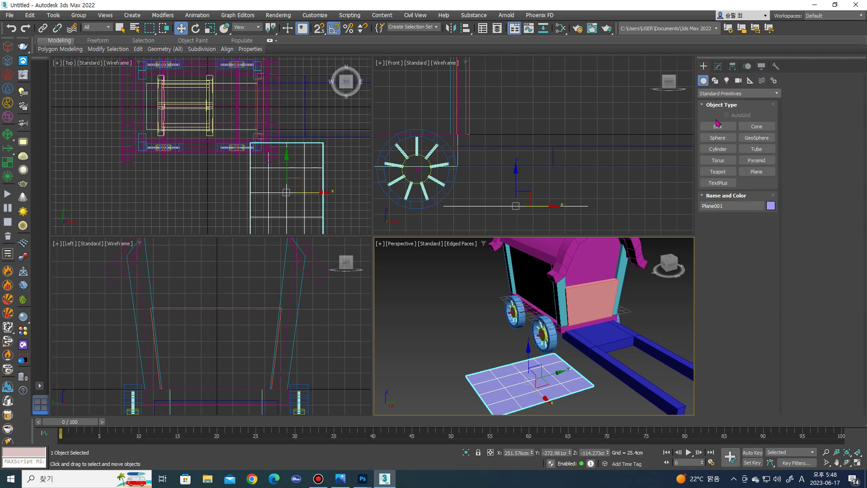
left_click(717, 126)
scroll(252, 144, "up", 3)
scroll(280, 135, "up", 3)
scroll(206, 170, "up", 2)
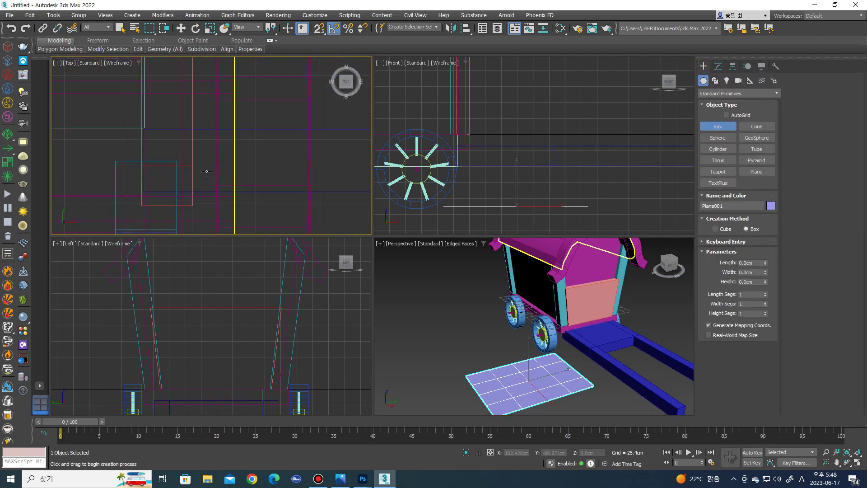
mouse_move(206, 170)
middle_mouse_down()
mouse_move(178, 152)
mouse_move(85, 142)
middle_mouse_up()
scroll(144, 155, "down", 2)
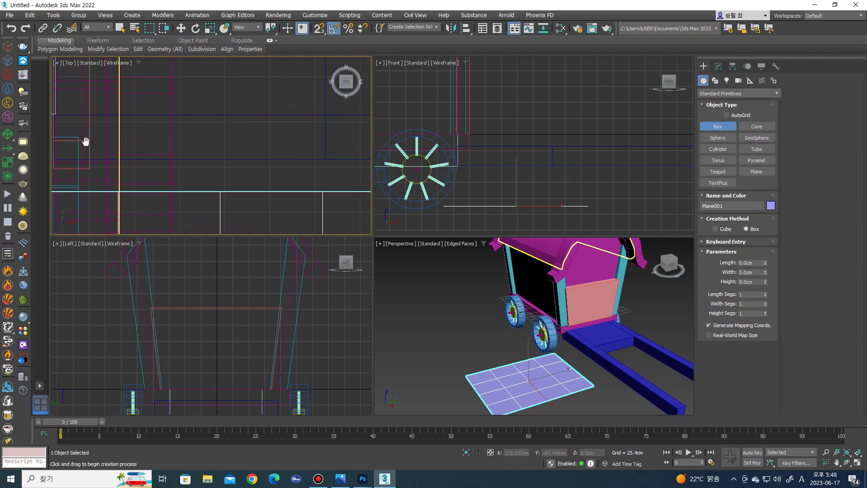
left_click_drag(79, 138, 225, 185)
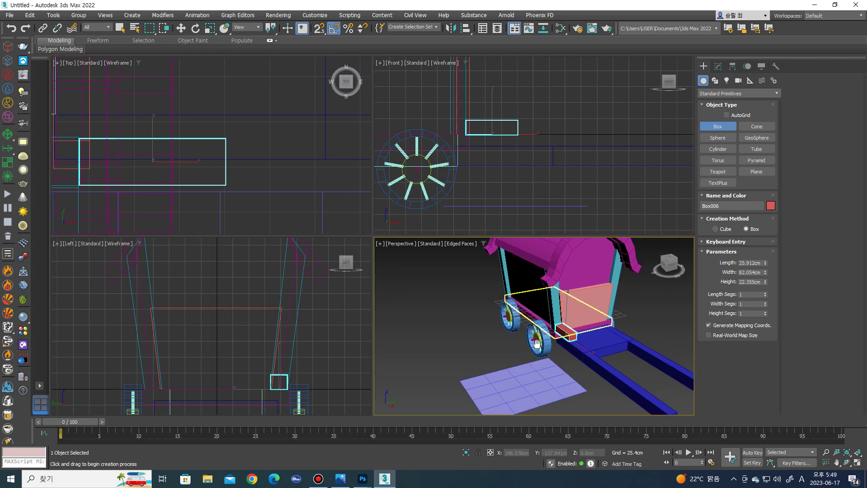
Move the box up against the wagon front at floor height.
scroll(566, 311, "up", 3)
key("w")
scroll(546, 334, "up", 2)
scroll(546, 334, "up", 3)
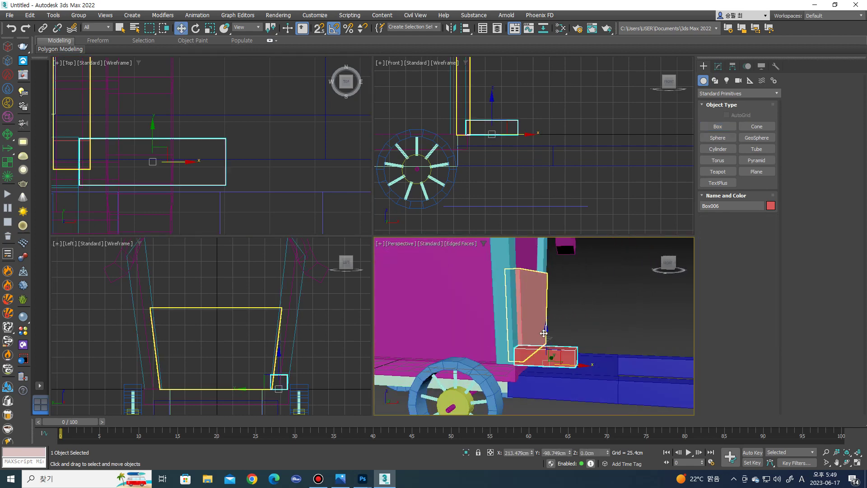
left_click_drag(546, 333, 560, 275)
middle_click_drag(557, 306, 563, 312)
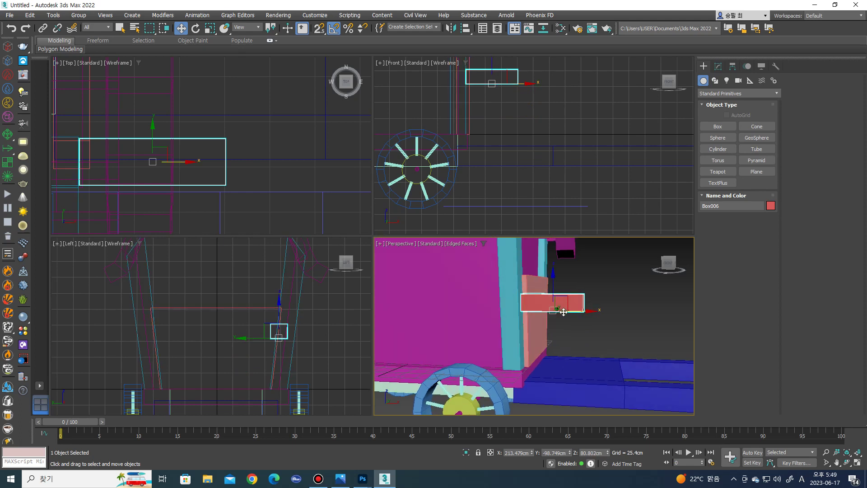
scroll(567, 312, "up", 2)
left_click_drag(575, 309, 571, 309)
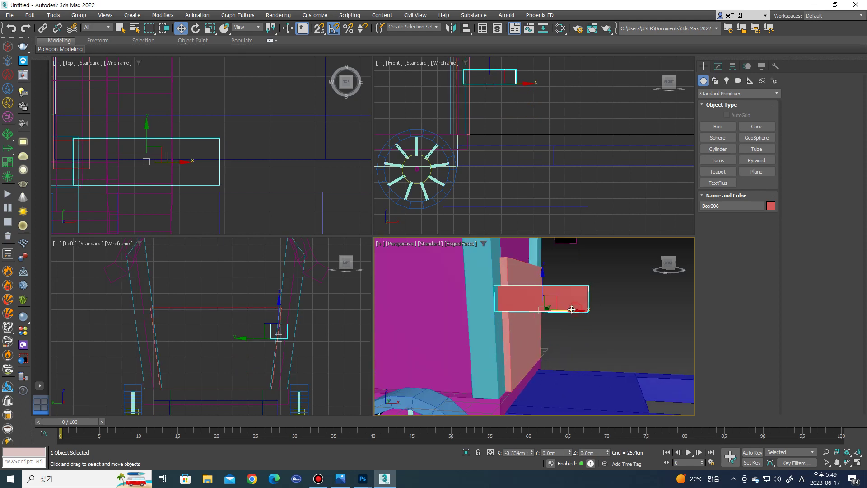
left_click_drag(539, 283, 540, 283)
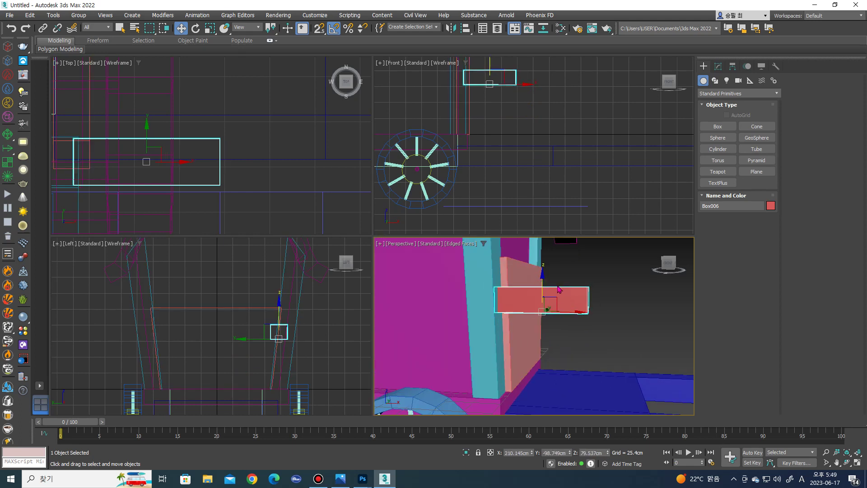
Convert Box006 to editable poly and pull its bottom vertices down into a tall block.
right_click(558, 289)
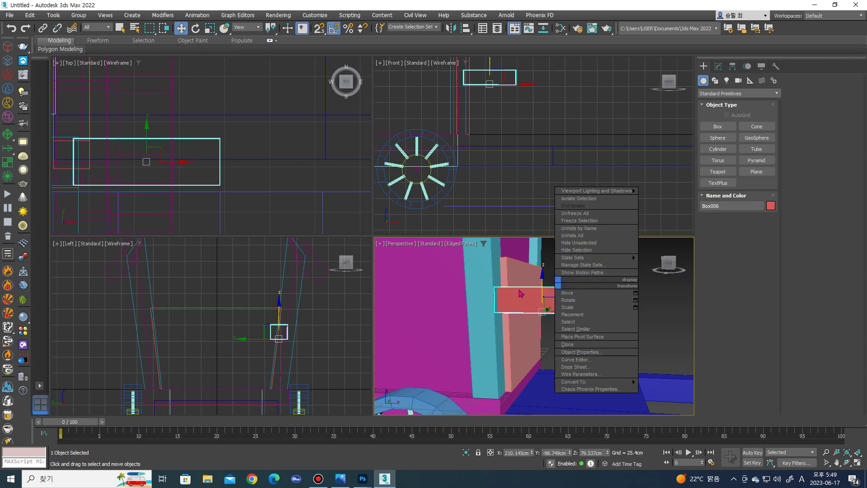
mouse_move(583, 381)
left_click(659, 389)
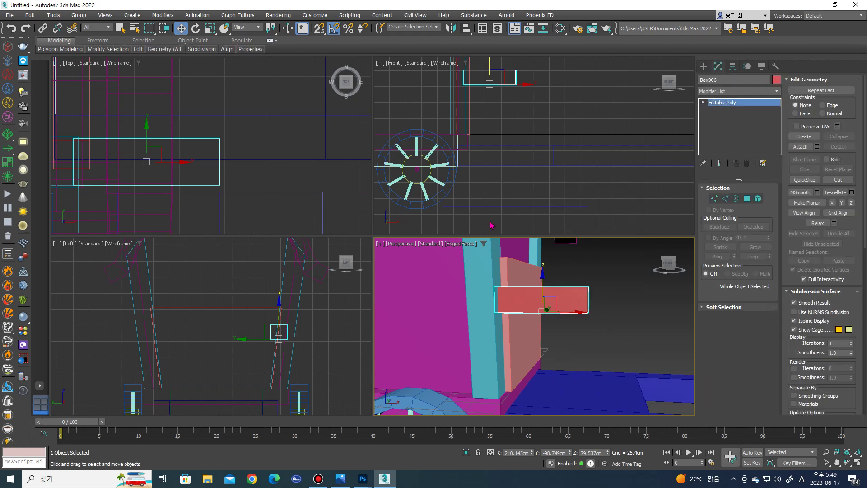
middle_click_drag(528, 145, 536, 174)
key("1")
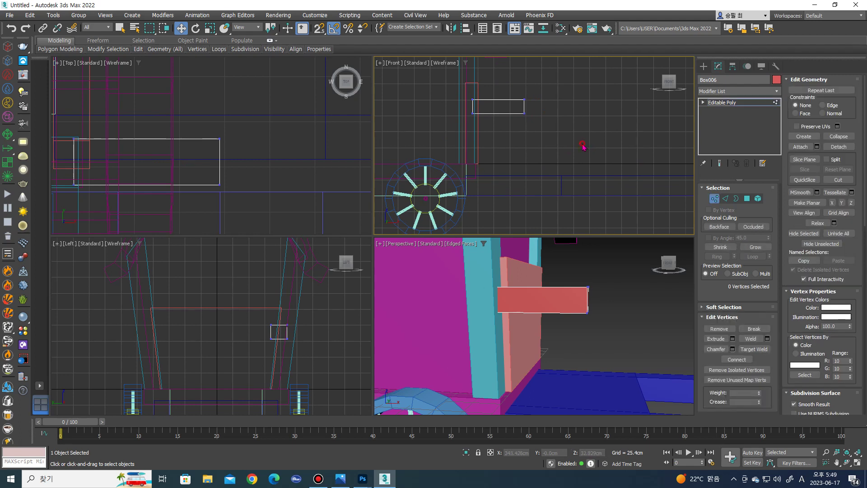
left_click_drag(500, 116, 500, 160)
Lower the block's top-right vertices to slope its top.
key("ctrl+z")
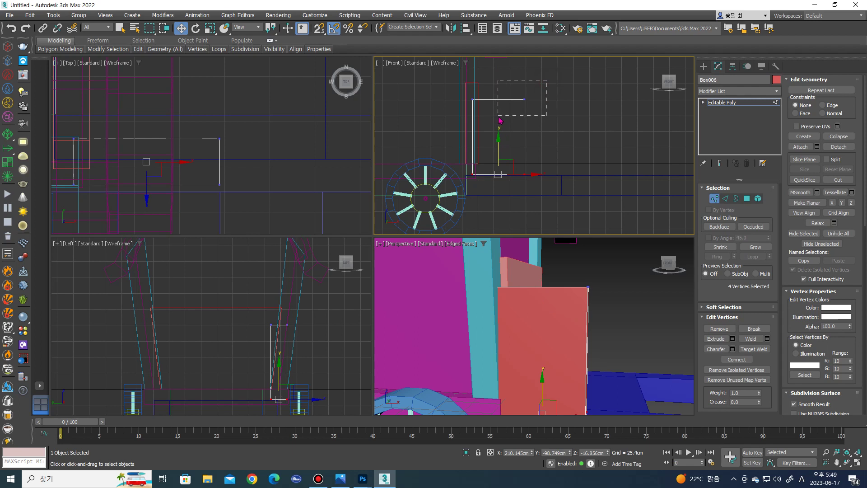
left_click_drag(499, 118, 498, 116)
left_click_drag(522, 81, 523, 119)
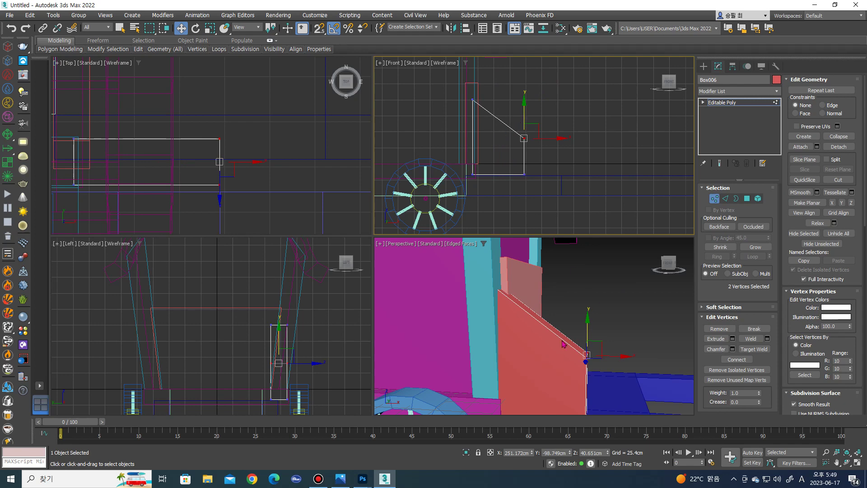
scroll(569, 341, "down", 3)
mouse_move(576, 339)
middle_mouse_down("alt")
mouse_move(525, 335)
mouse_move(533, 289)
middle_mouse_up("alt")
scroll(519, 167, "up", 2)
scroll(519, 163, "up", 2)
Connect the ring of vertical edges with a new edge and move it down the block.
key("2")
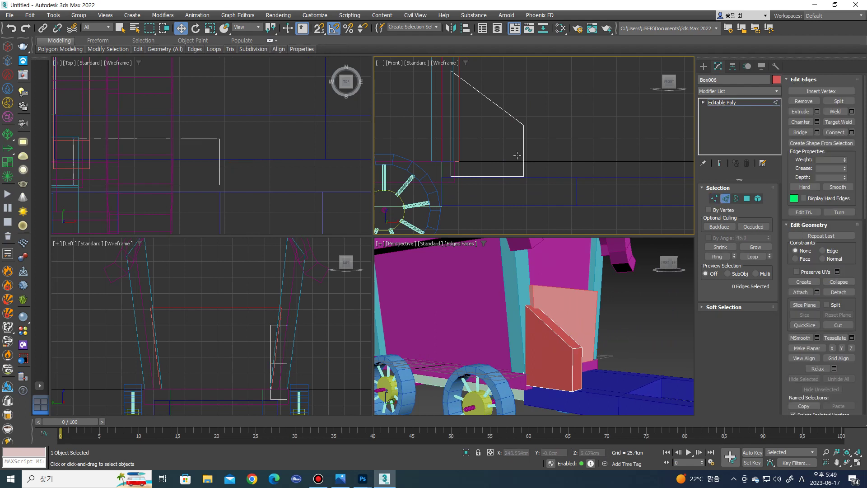
left_click(522, 156)
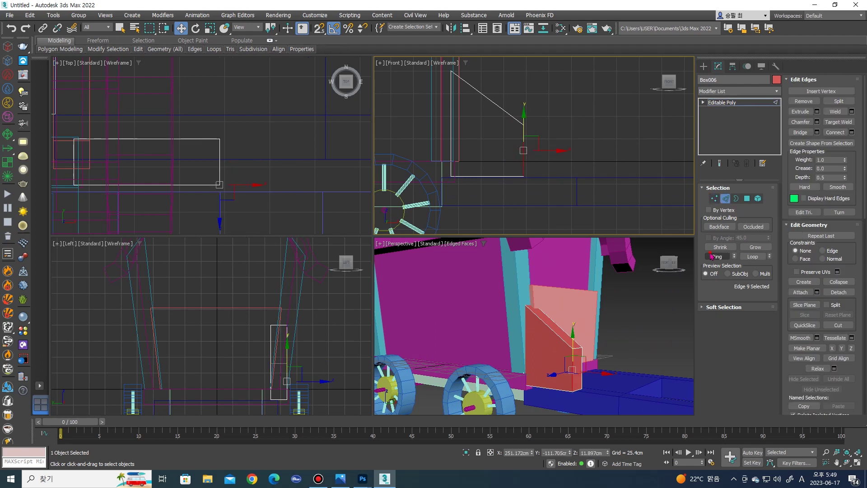
left_click(712, 256)
left_click(852, 132)
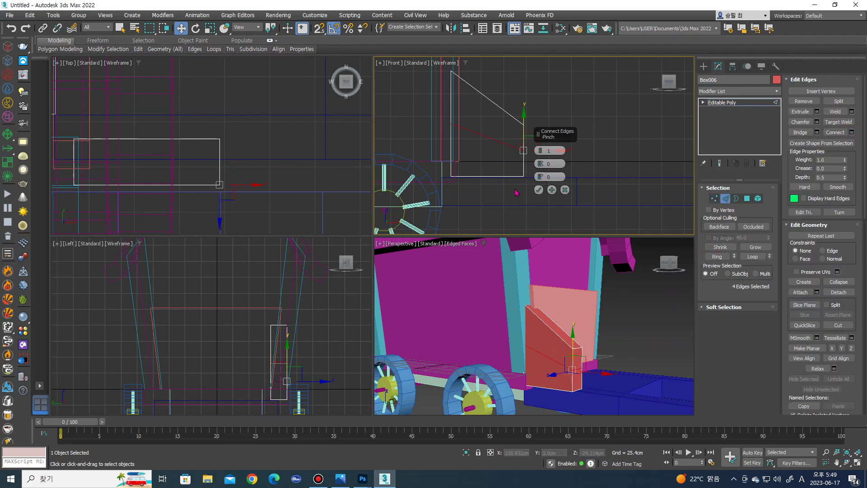
left_click(538, 190)
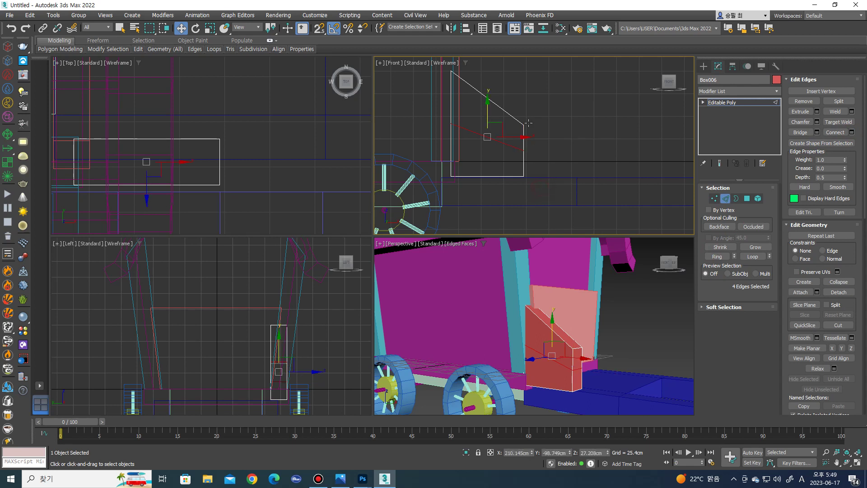
key("r")
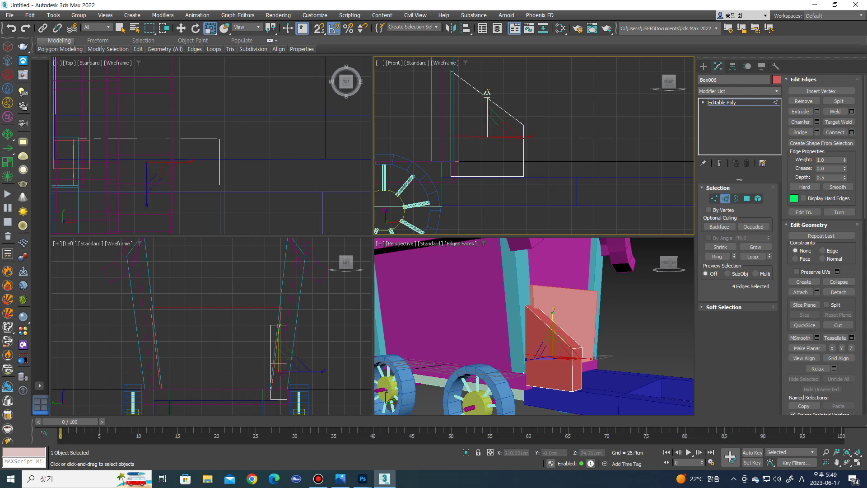
key("w")
left_click_drag(488, 109, 491, 121)
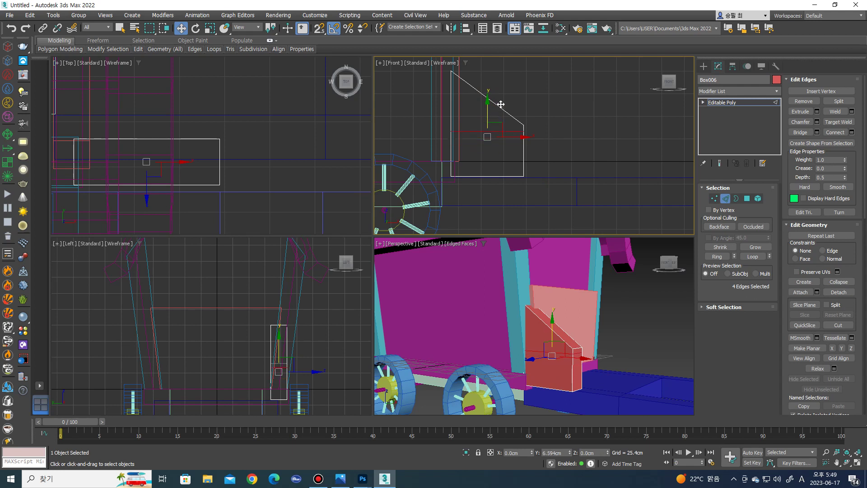
left_click_drag(498, 119, 494, 103)
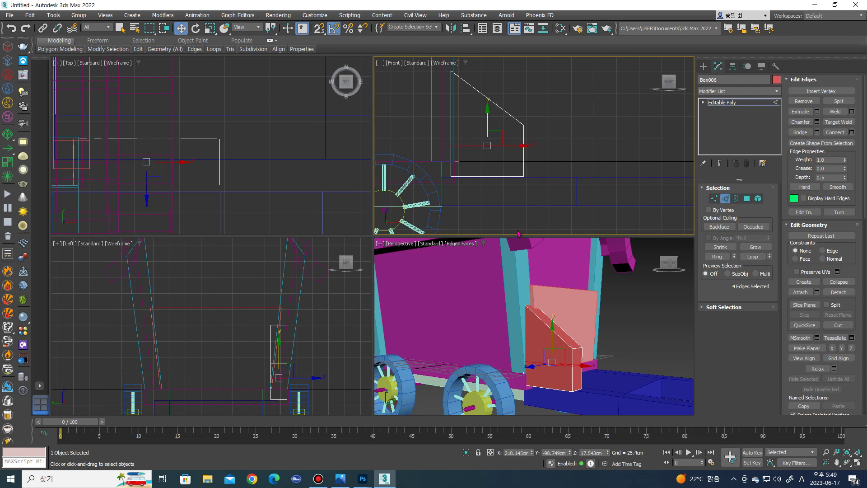
Extrude the block's side polygon 25.4cm and raise the extrusion's bottom-right vertices.
key("4")
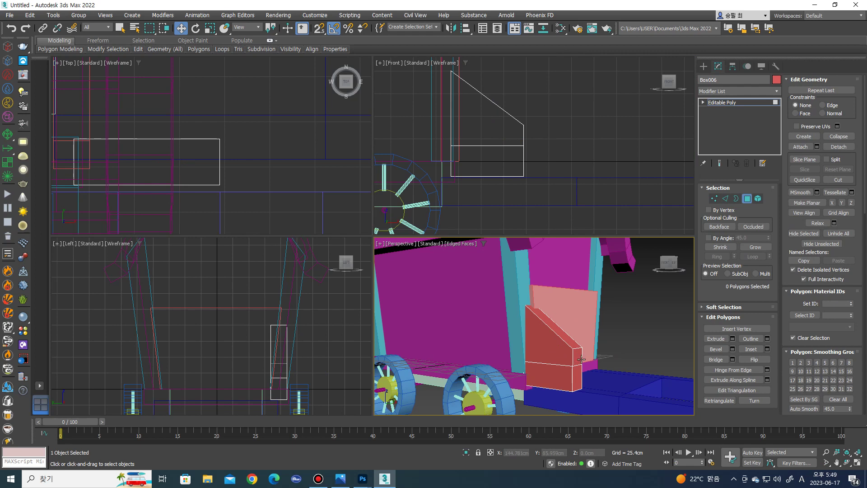
left_click(581, 359)
left_click(732, 339)
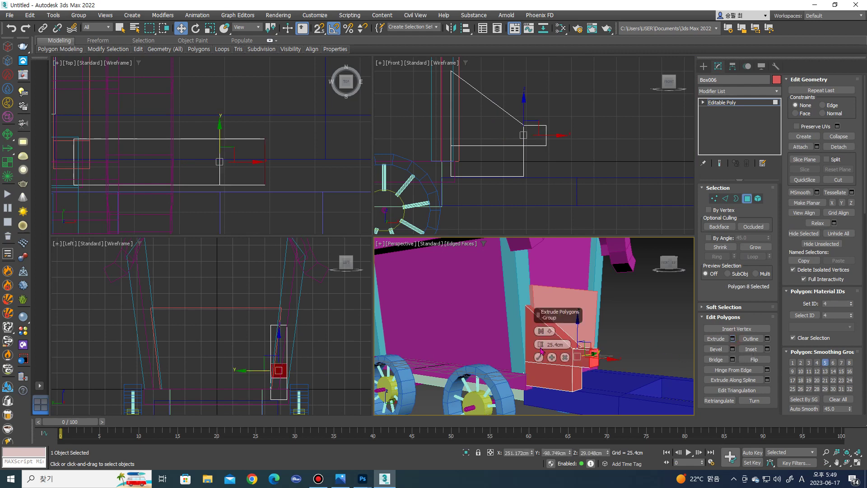
left_click(539, 357)
scroll(530, 178, "up", 2)
scroll(530, 179, "up", 2)
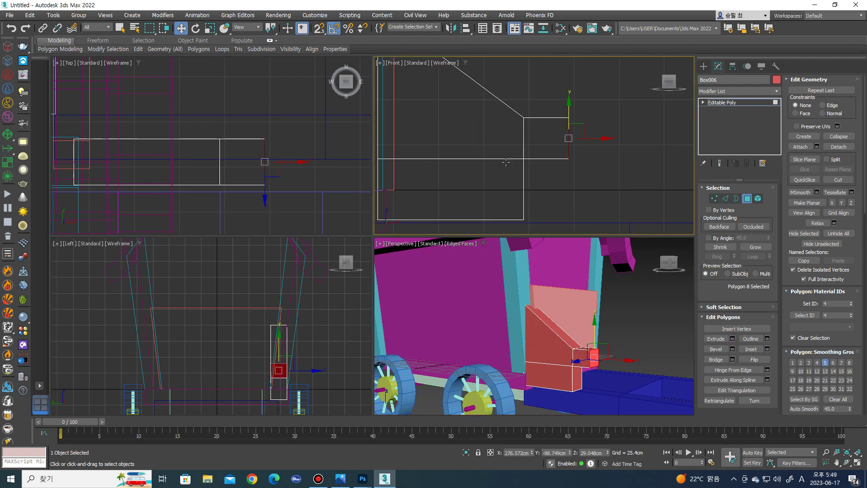
scroll(530, 179, "up", 2)
key("1")
left_click_drag(602, 160, 627, 177)
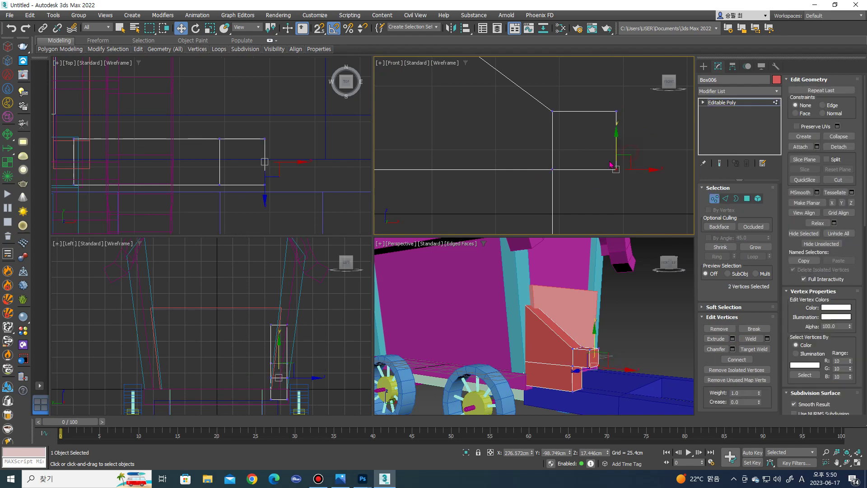
left_click_drag(614, 143, 621, 122)
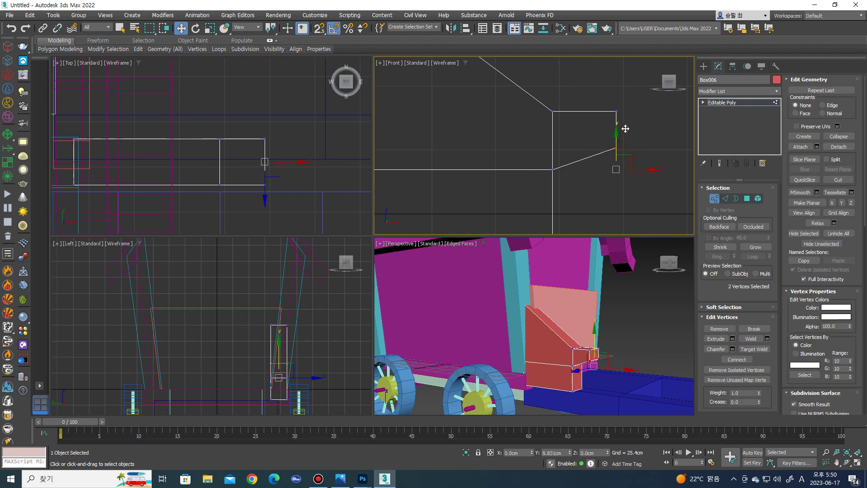
Extrude the end polygon a second 25.4cm.
left_click(584, 349)
key("4")
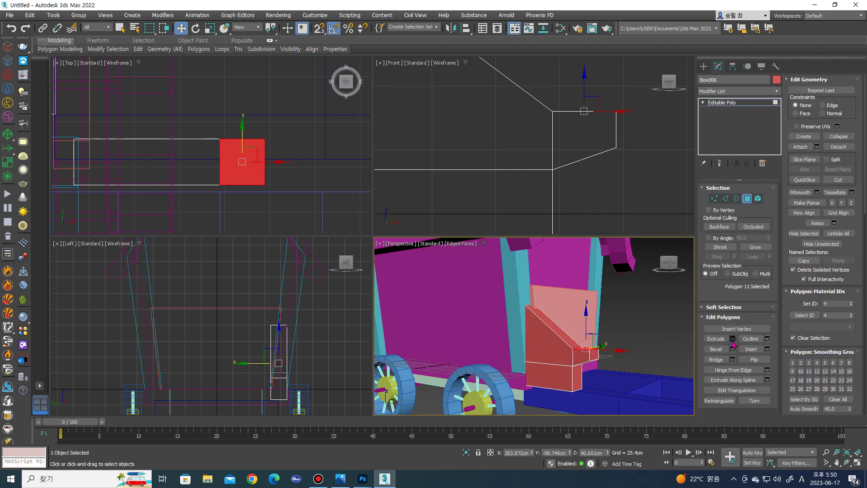
left_click(732, 339)
left_click(538, 356)
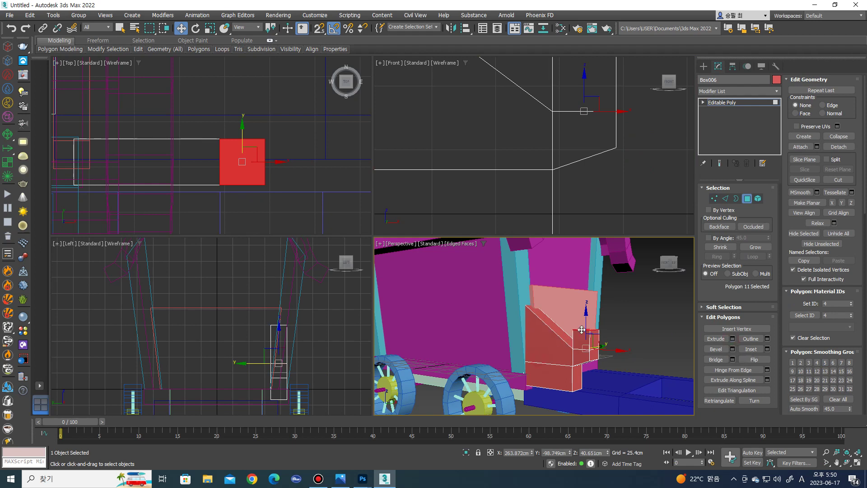
middle_click_drag(542, 352, 568, 343, "alt")
scroll(553, 123, "up", 3)
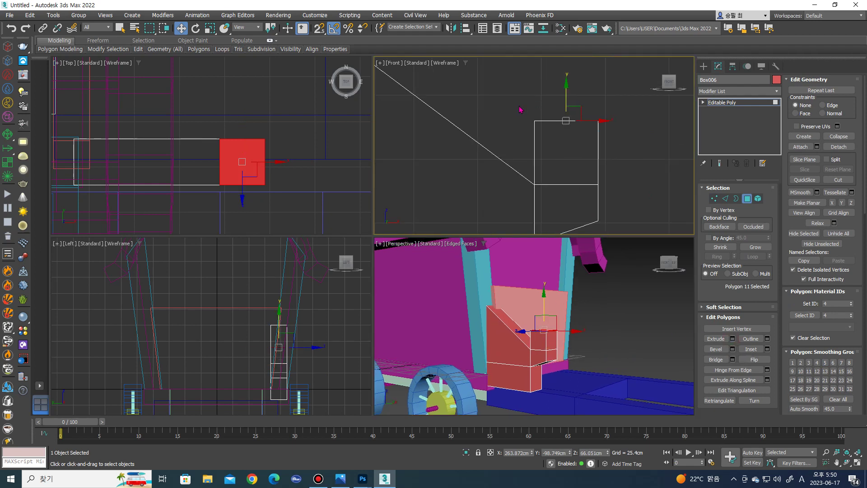
Raise the extension's top vertices and bottom-right corner vertices to angle it.
key("1")
left_click_drag(520, 109, 641, 143)
mouse_move(567, 103)
left_mouse_down()
mouse_move(571, 88)
mouse_move(508, 85)
left_mouse_up()
left_click_drag(623, 198, 622, 195)
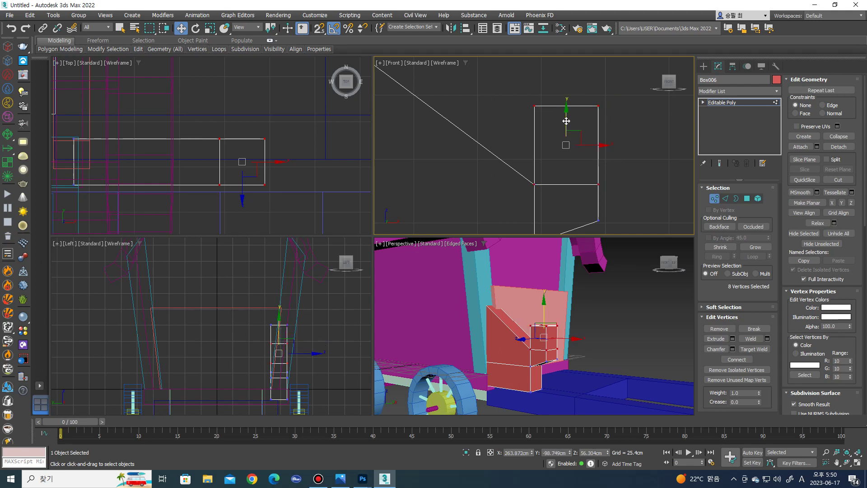
left_click_drag(565, 144, 566, 129)
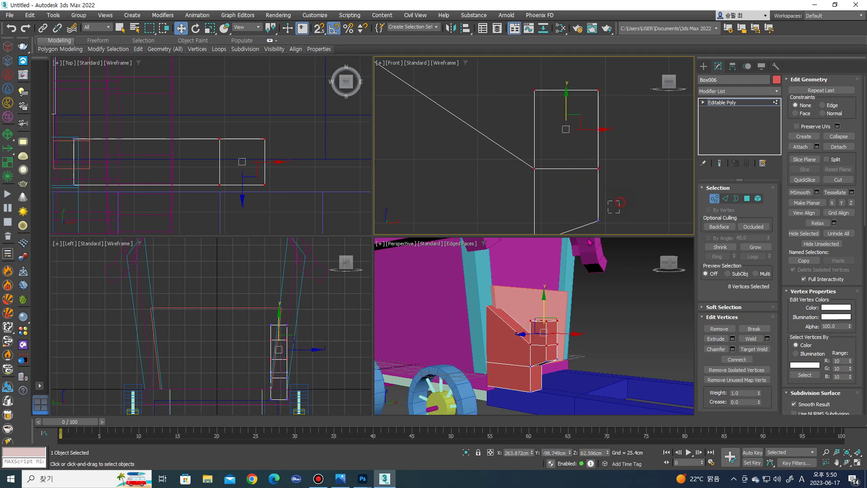
mouse_move(613, 205)
left_mouse_down()
mouse_move(590, 226)
mouse_move(595, 184)
left_mouse_up()
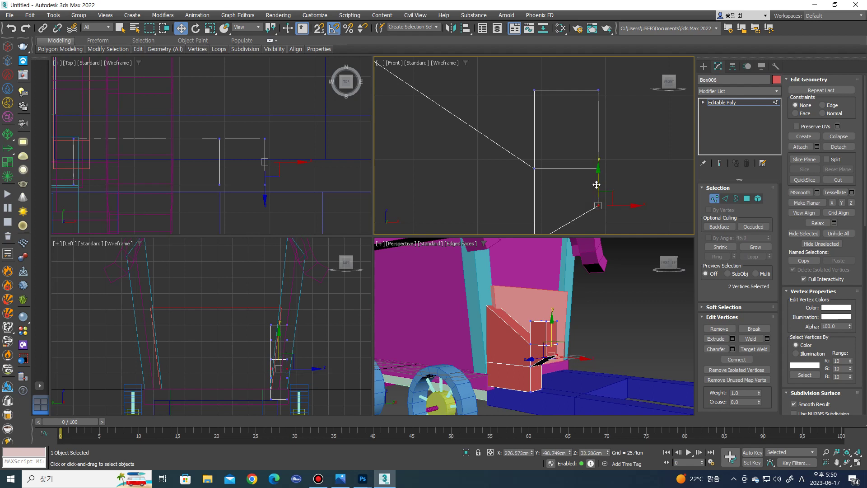
Shift the base vertices left and move the lower corner vertices down to deepen the kink.
scroll(556, 141, "down", 3)
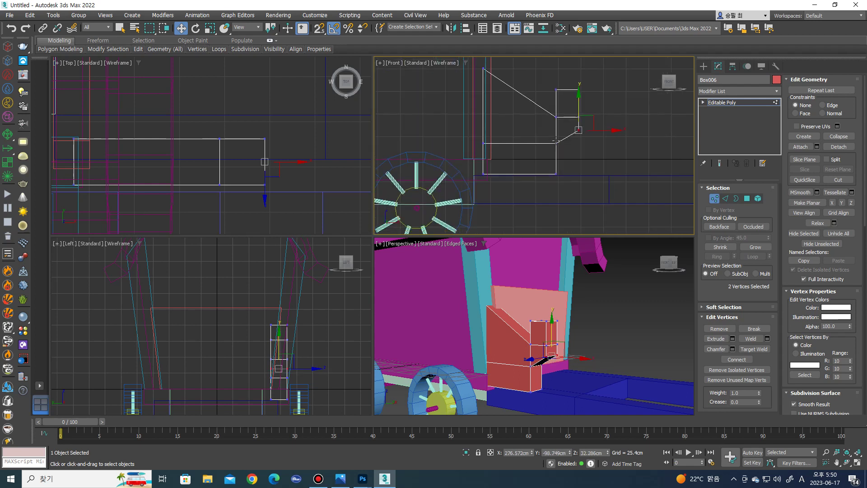
left_click_drag(574, 209, 573, 206)
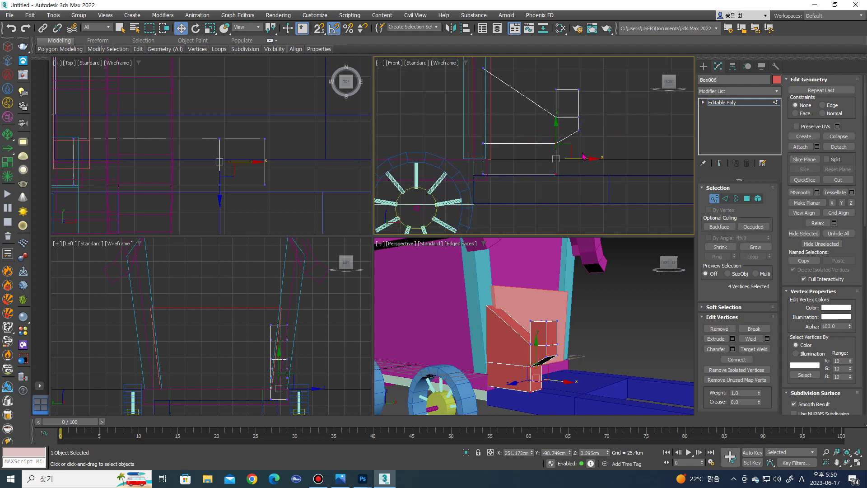
left_click_drag(580, 157, 564, 157)
scroll(548, 143, "up", 3)
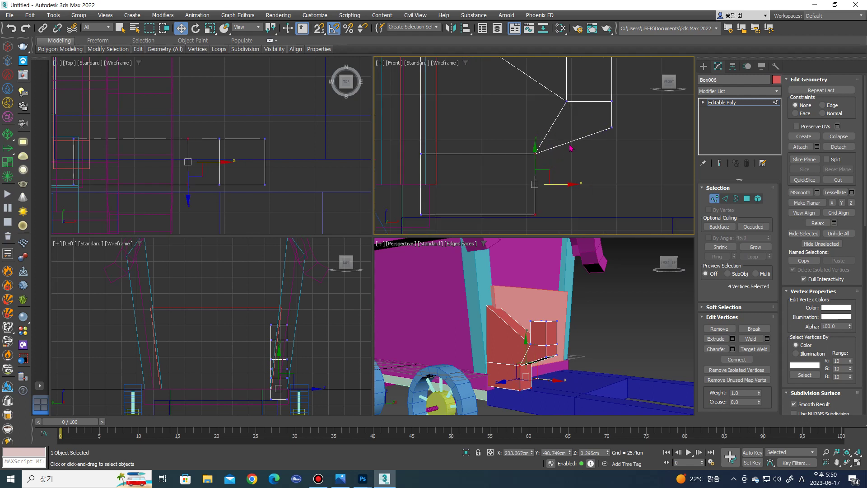
middle_click_drag(567, 146, 561, 155)
left_click(577, 172)
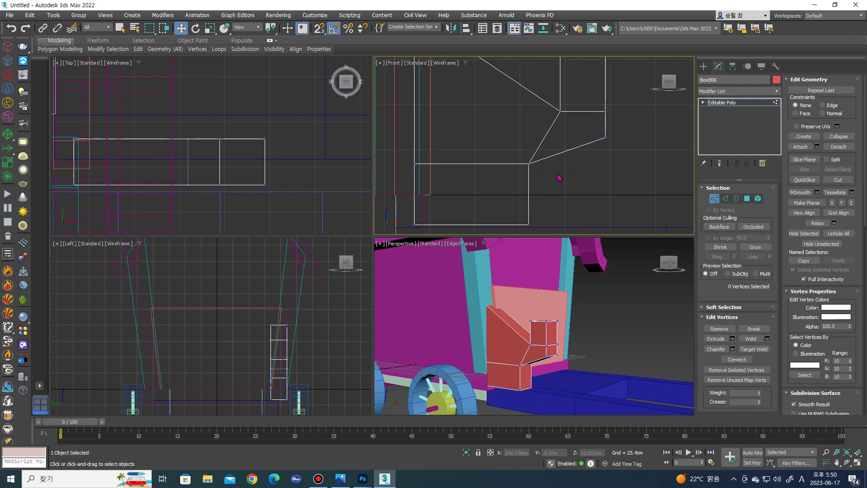
left_click_drag(537, 165, 525, 155)
left_click_drag(527, 163, 528, 188)
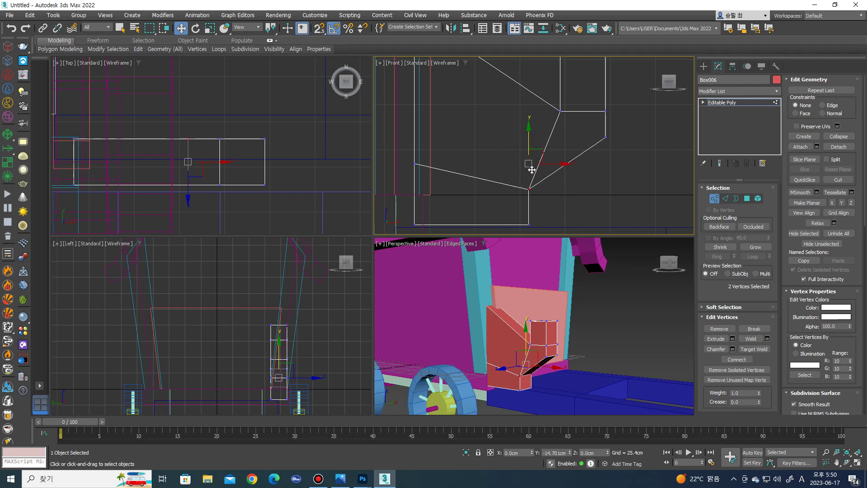
right_click(562, 333)
mouse_move(562, 333)
middle_mouse_down("alt")
mouse_move(523, 338)
mouse_move(529, 347)
middle_mouse_up("alt")
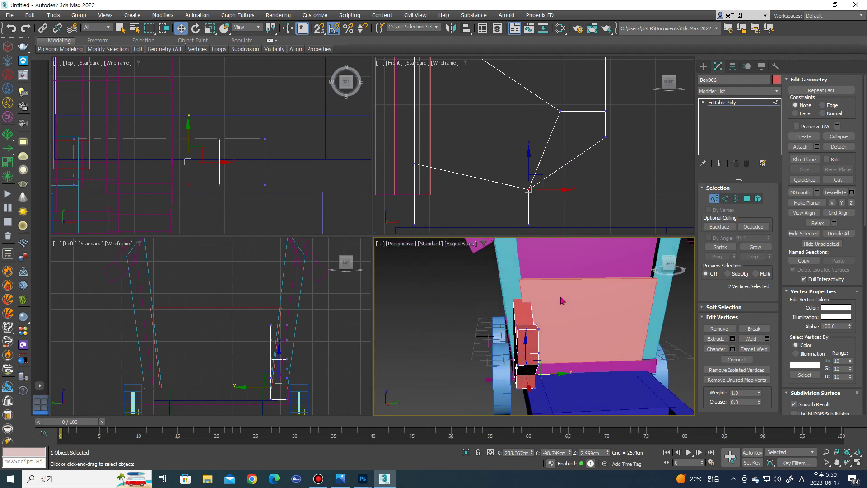
mouse_move(529, 347)
middle_mouse_down("alt")
mouse_move(559, 296)
mouse_move(549, 297)
middle_mouse_up("alt")
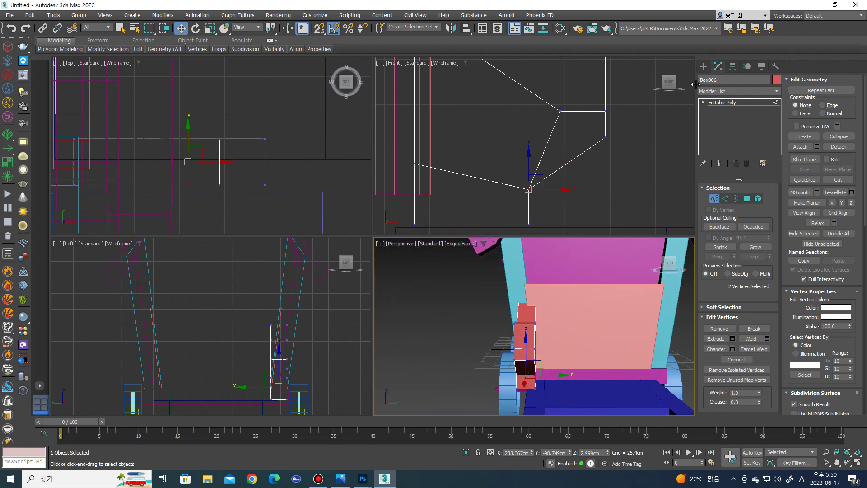
Add an FFD 2x2x2 modifier to Box006.
left_click(702, 67)
left_click(718, 67)
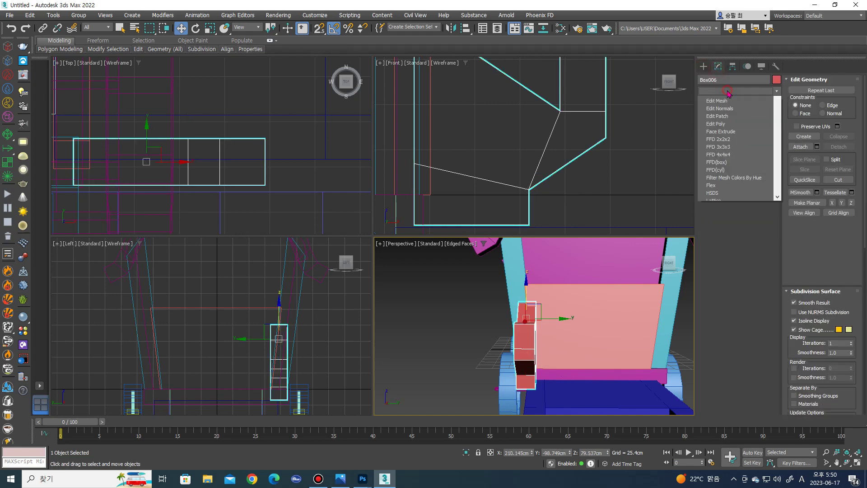
left_click(727, 91)
key("f")
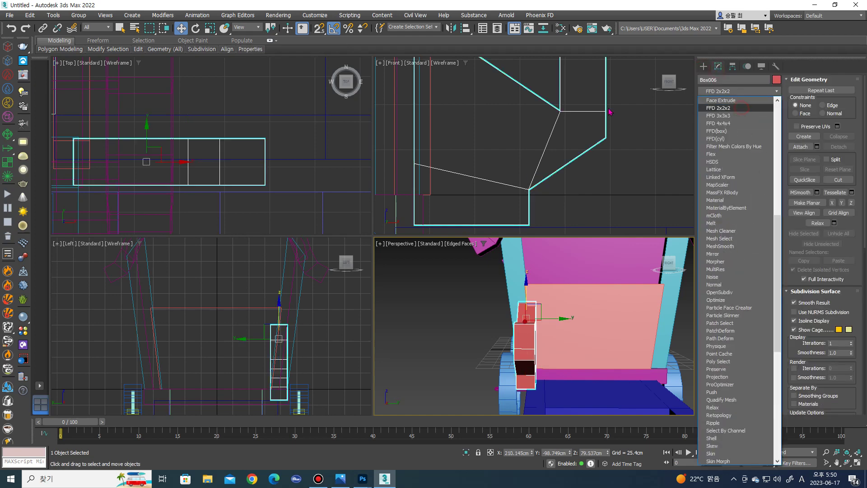
key("Return")
key("z")
Move the top FFD control points to taper the lattice.
left_click_drag(404, 102, 653, 168)
scroll(569, 280, "up", 3)
scroll(568, 280, "up", 3)
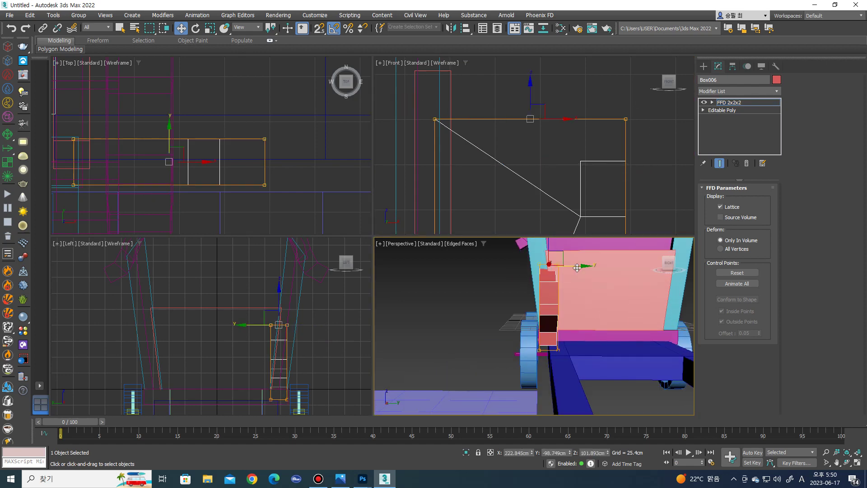
left_click_drag(576, 267, 569, 269)
mouse_move(570, 269)
middle_mouse_down("alt")
mouse_move(570, 283)
mouse_move(633, 267)
mouse_move(584, 284)
mouse_move(564, 343)
middle_mouse_up("alt")
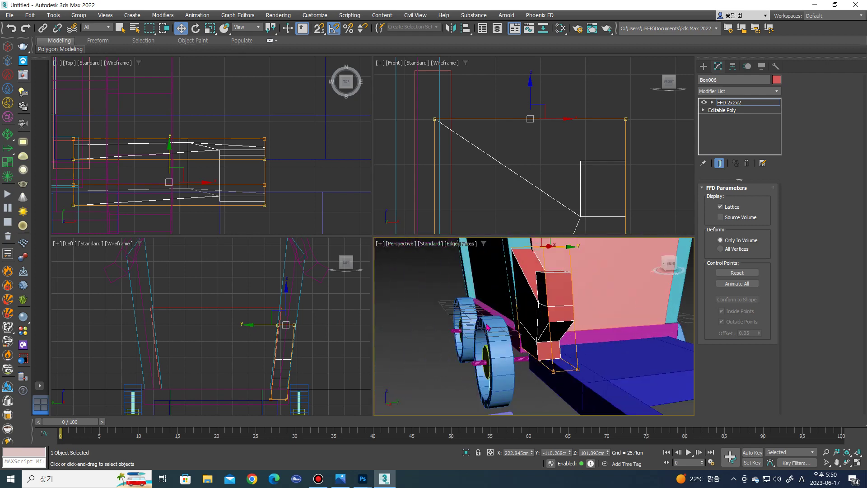
Fine-tune the lattice control points from the cart's other side.
left_click_drag(565, 343, 599, 373)
scroll(532, 352, "up", 2)
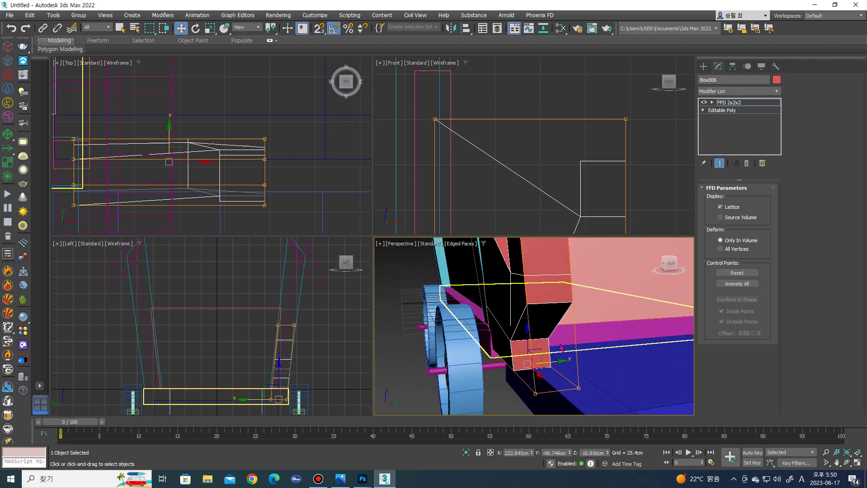
left_click_drag(547, 360, 553, 359)
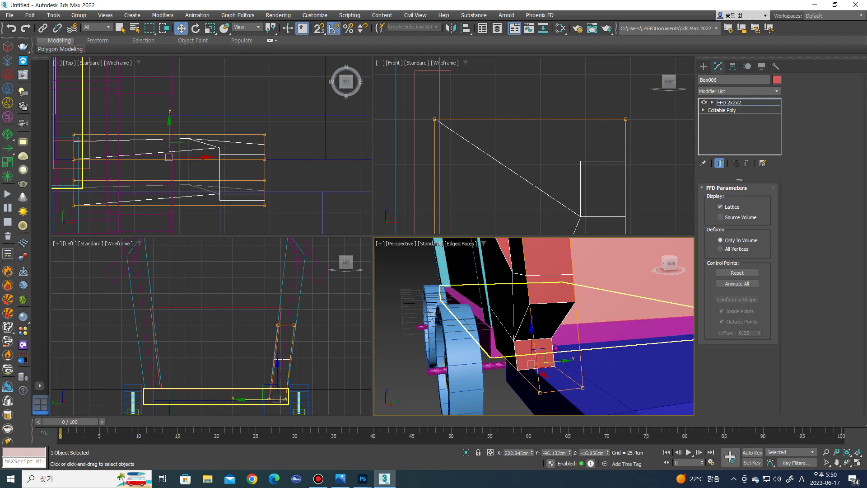
mouse_move(553, 359)
middle_mouse_down("alt")
mouse_move(547, 332)
mouse_move(520, 339)
middle_mouse_up("alt")
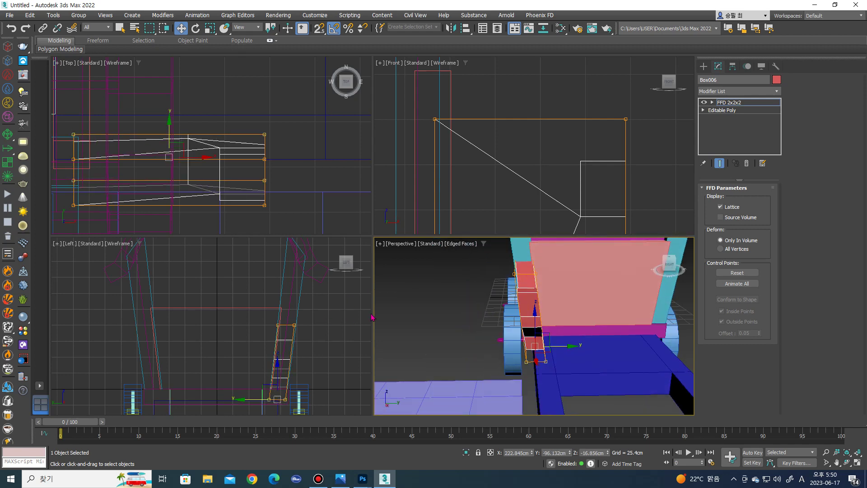
scroll(291, 334, "down", 2)
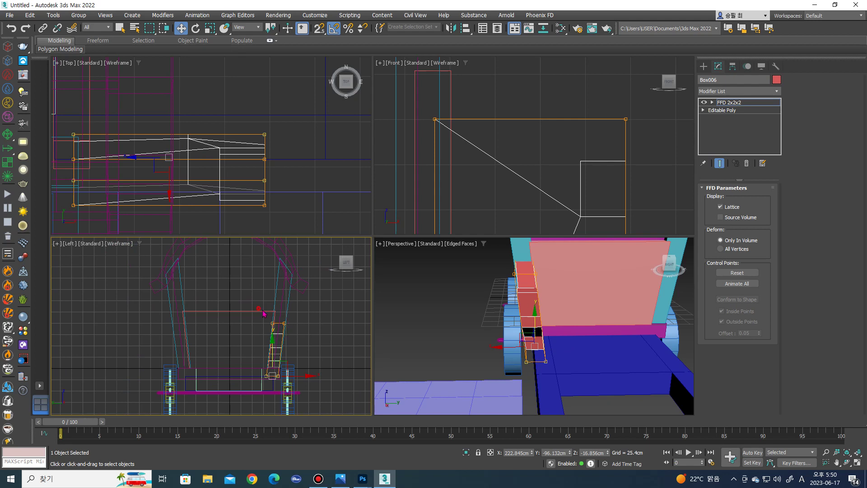
left_click_drag(264, 313, 294, 340)
key("ctrl+a")
scroll(284, 350, "up", 3)
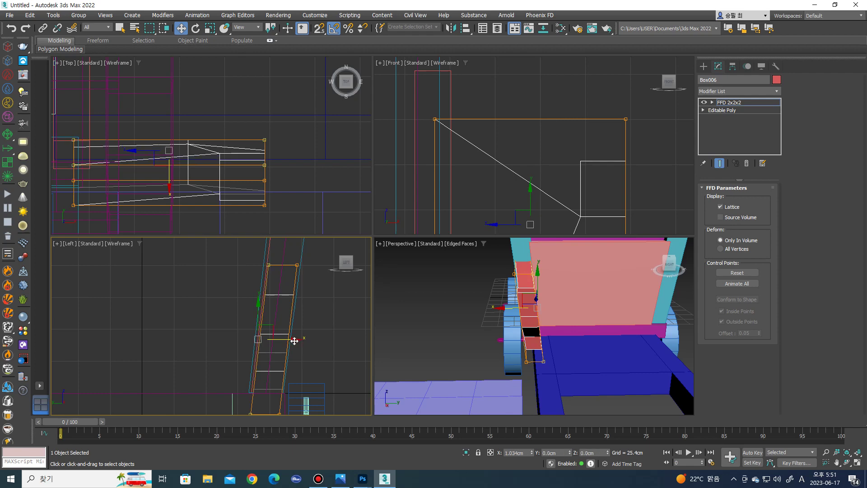
mouse_move(490, 325)
middle_mouse_down("alt")
mouse_move(601, 309)
mouse_move(585, 308)
middle_mouse_up("alt")
scroll(519, 325, "down", 5)
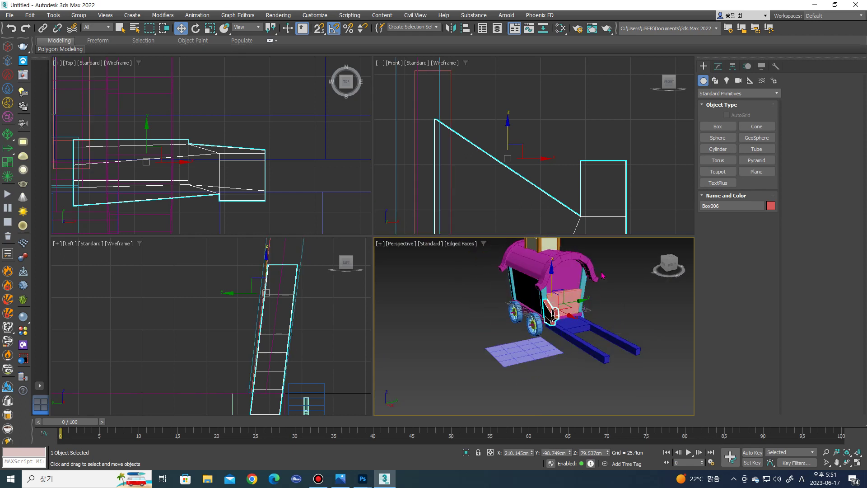
Align Box006's pivot to Box005's pivot point on X, Y and Z with Affect Pivot Only.
left_click(776, 65)
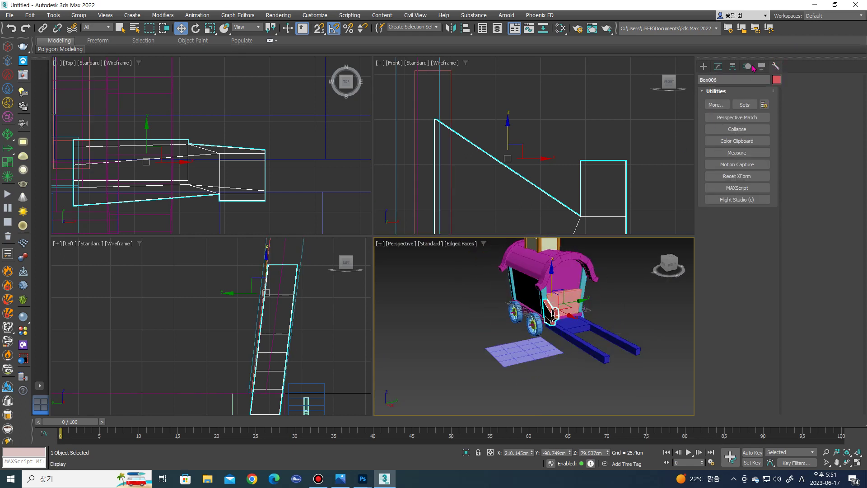
left_click(733, 66)
left_click(737, 128)
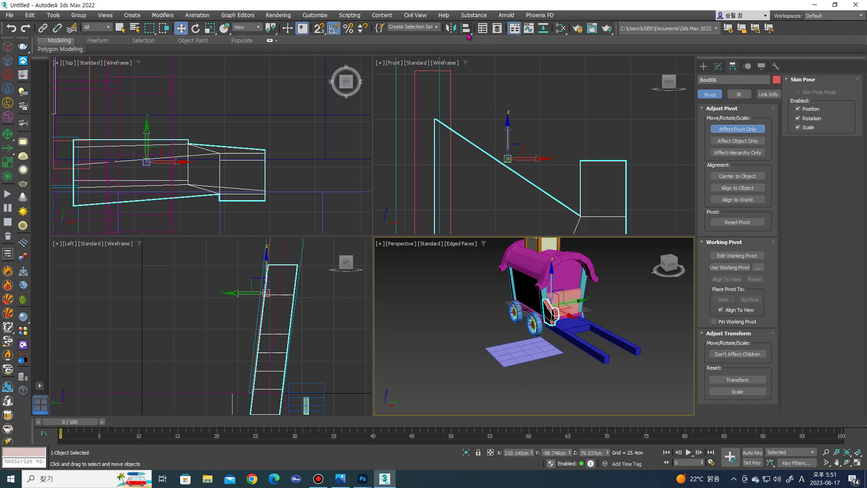
left_click(465, 29)
left_click(567, 298)
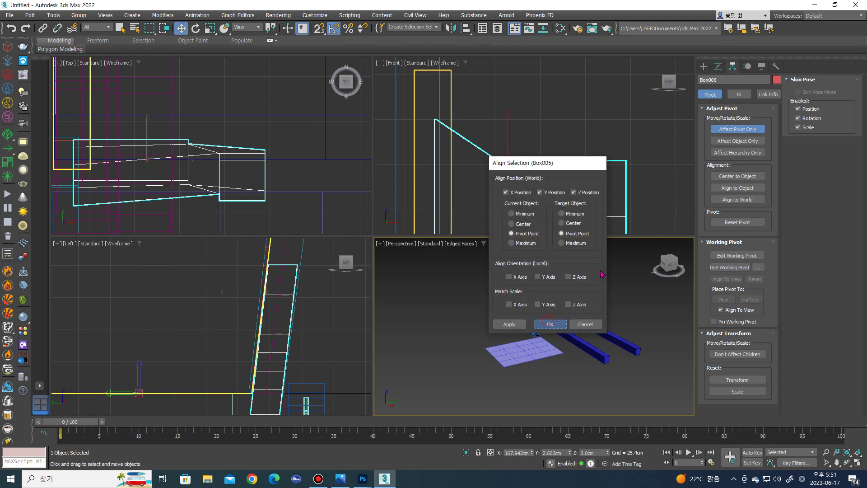
left_click(552, 323)
left_click(735, 131)
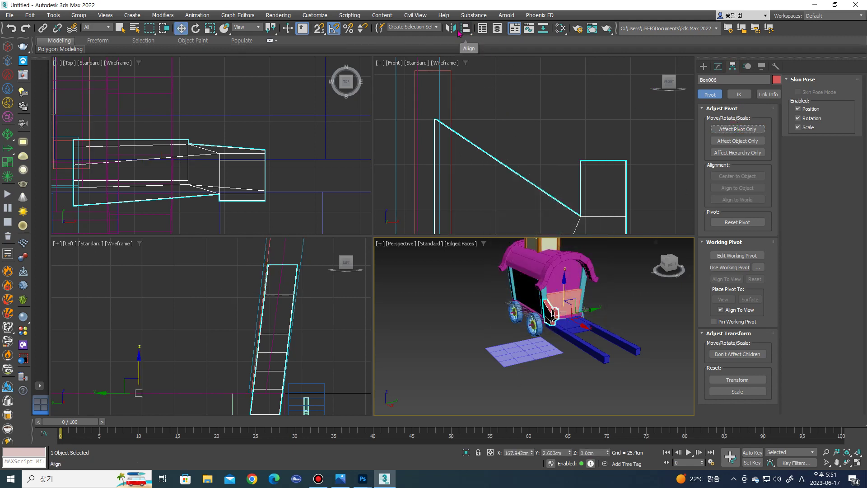
Mirror Box006 on the Y axis as a copy, creating Box007.
left_click(451, 28)
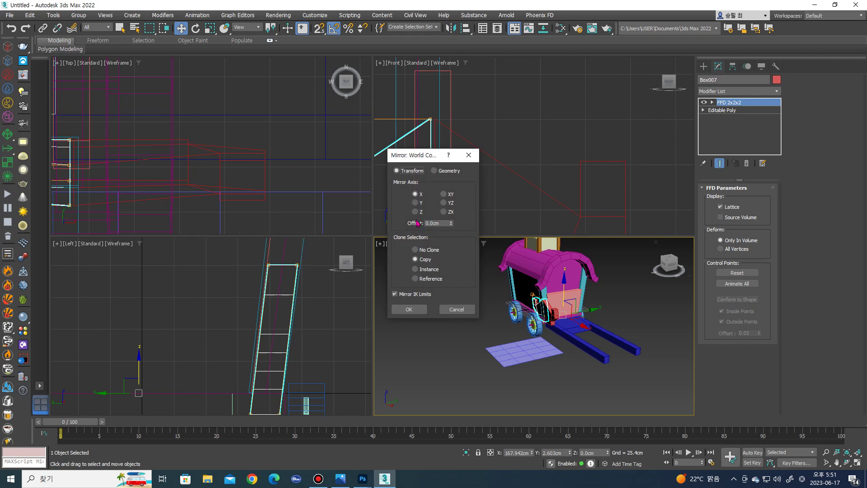
left_click(416, 202)
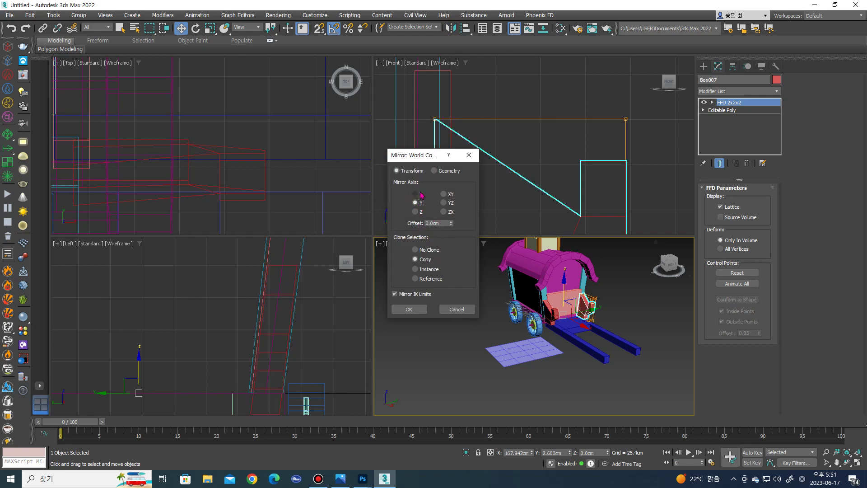
left_click(408, 309)
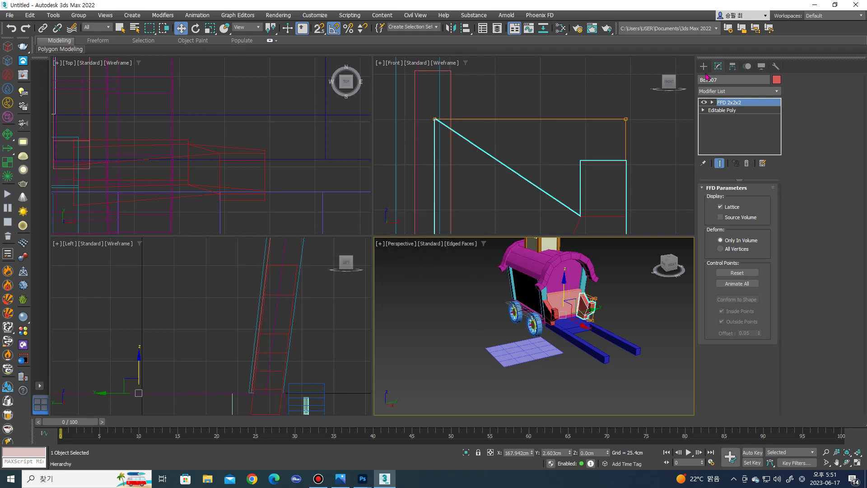
left_click(702, 66)
left_click(628, 315)
mouse_move(628, 315)
middle_mouse_down("alt")
mouse_move(530, 310)
mouse_move(551, 312)
middle_mouse_up("alt")
scroll(530, 310, "up", 4)
Review the two red side pieces around the cart and select the blue base under the seat.
left_click(534, 306)
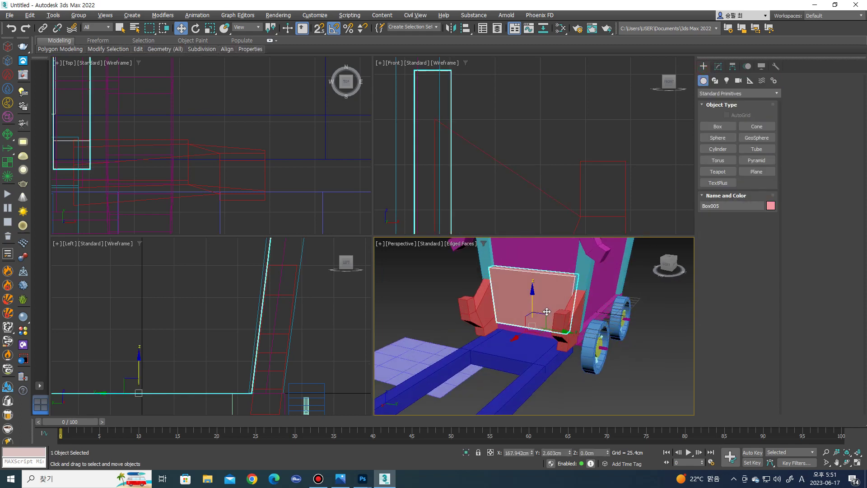
left_click(708, 129)
scroll(153, 154, "down", 5)
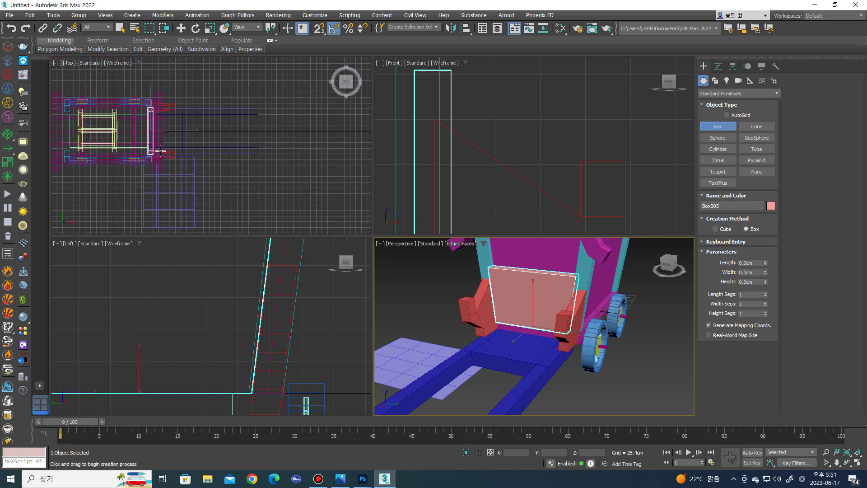
scroll(149, 94, "up", 3)
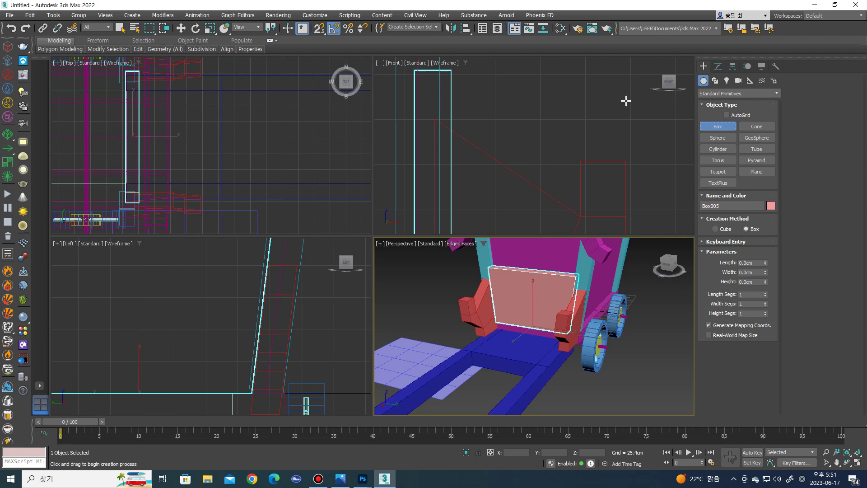
middle_click_drag(519, 332, 585, 319, "alt")
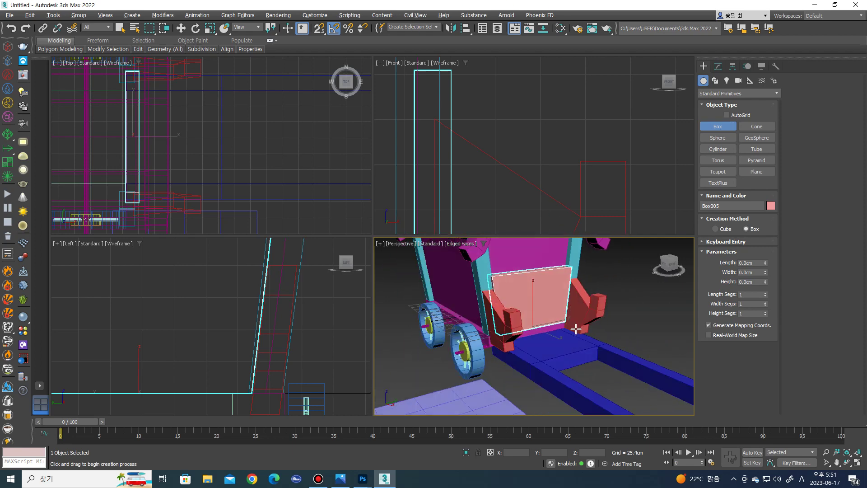
key("w")
left_click(585, 319)
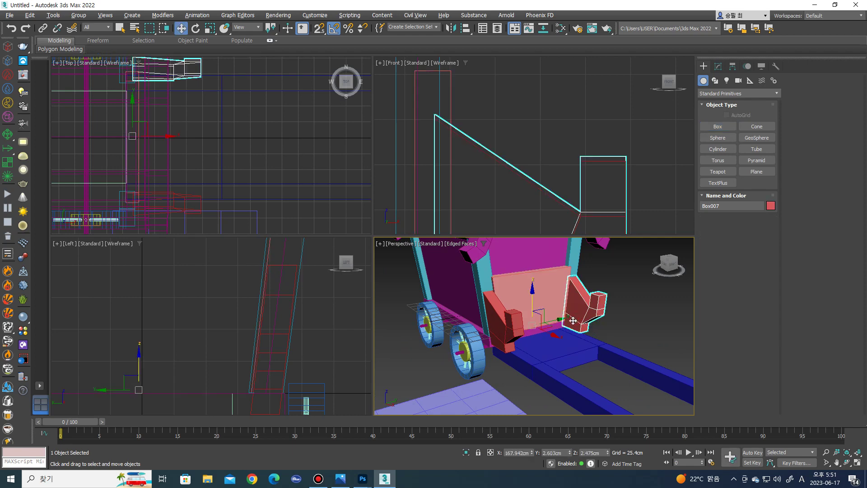
left_click(510, 344, "ctrl")
mouse_move(547, 334)
middle_mouse_down("alt")
mouse_move(588, 321)
mouse_move(588, 358)
middle_mouse_up("alt")
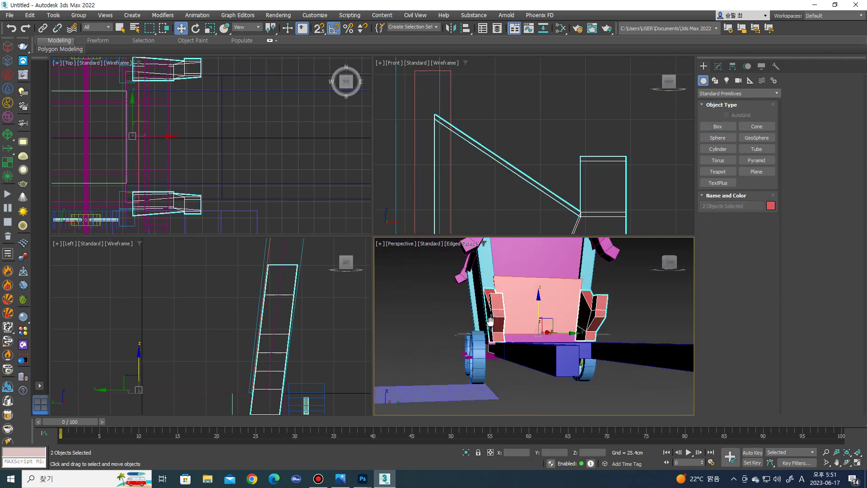
left_click(588, 358)
scroll(209, 331, "down", 3)
scroll(209, 331, "down", 2)
Scale all of Box004's vertices along X to about 111% to widen the base.
scroll(209, 331, "up", 3)
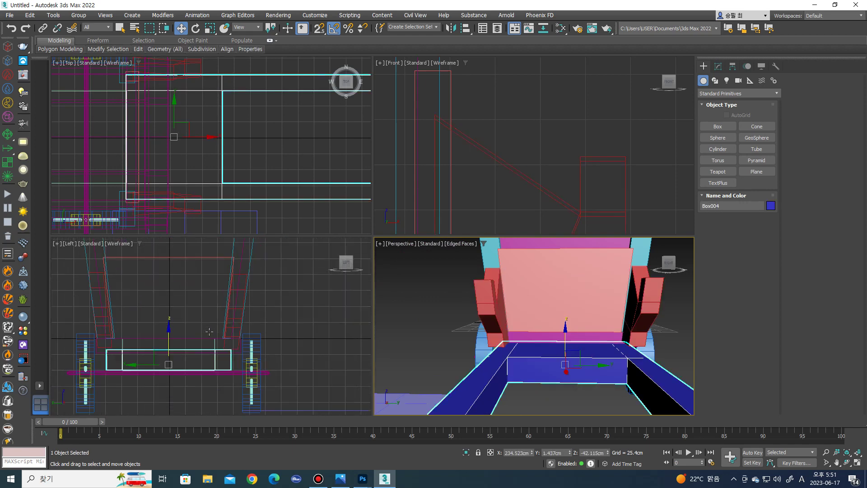
key("1")
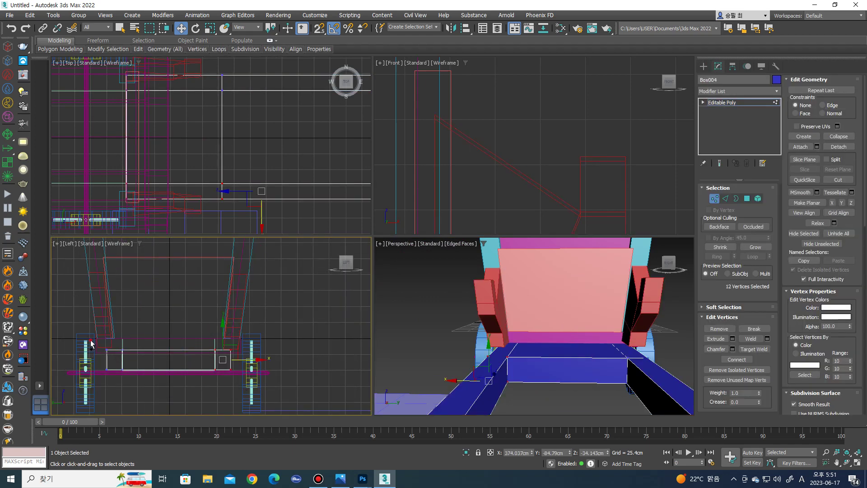
key("ctrl+a")
key("r")
left_click_drag(209, 360, 211, 361)
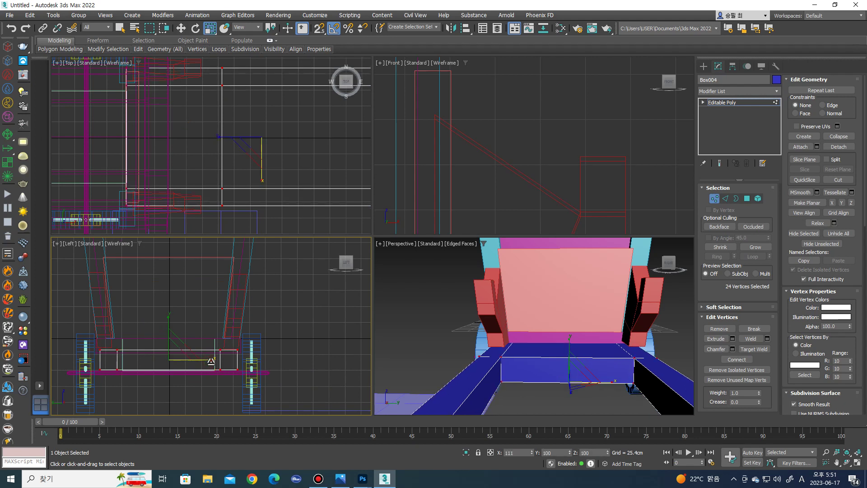
scroll(201, 354, "up", 2)
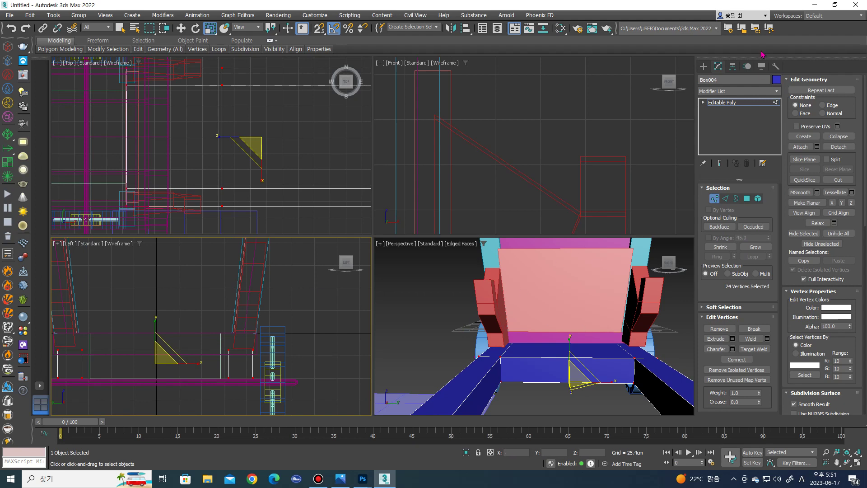
left_click(703, 66)
Select both red side pieces, Box006 and Box007, with the left view active.
middle_click_drag(586, 316, 545, 350, "alt")
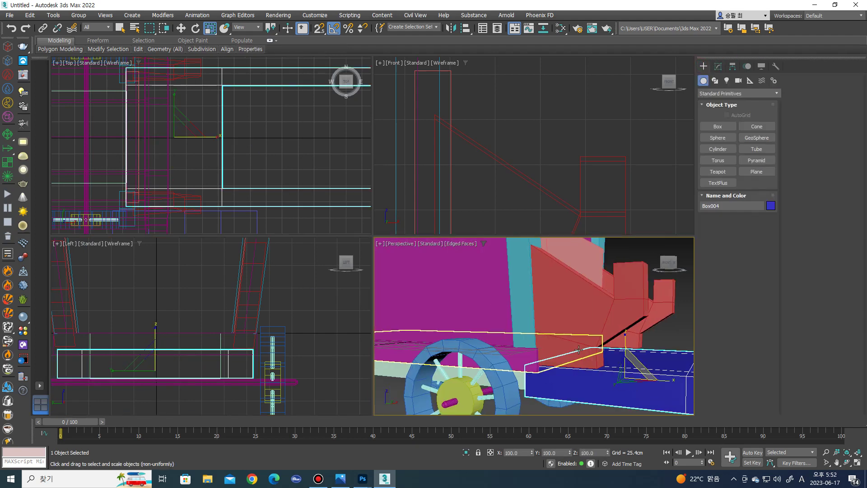
left_click(546, 351)
left_click(663, 298, "ctrl")
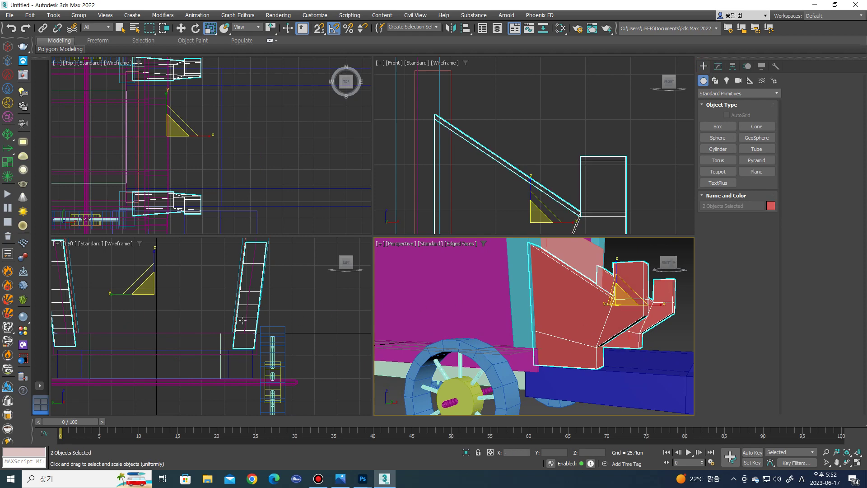
scroll(214, 331, "down", 2)
middle_click(278, 363)
left_click(137, 353)
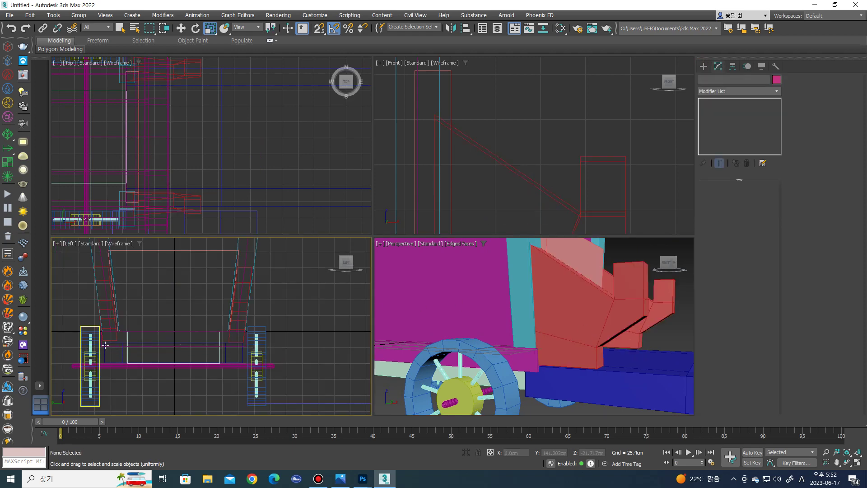
left_click(619, 312)
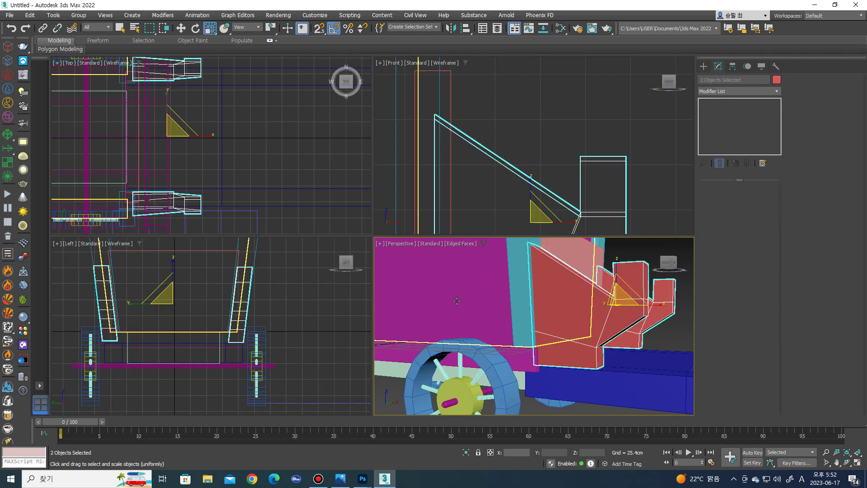
Convert both red side pieces to Editable Poly and add an Edit Poly modifier.
right_click(564, 311)
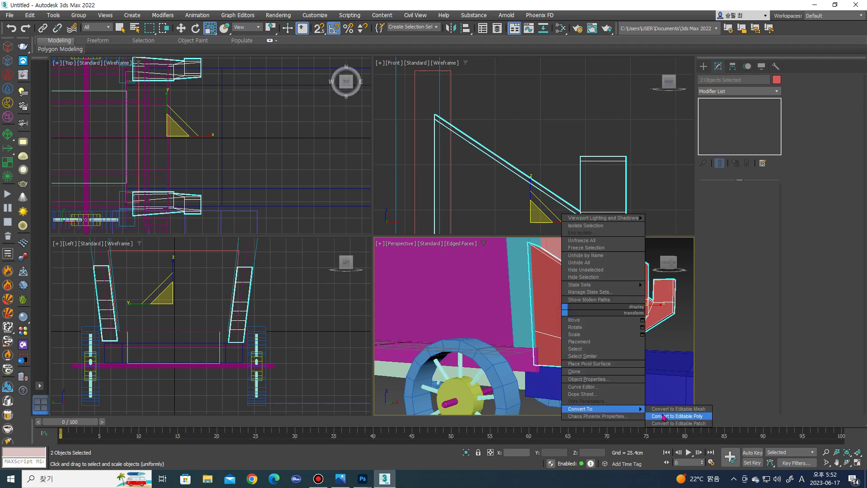
left_click(663, 413)
left_click(772, 93)
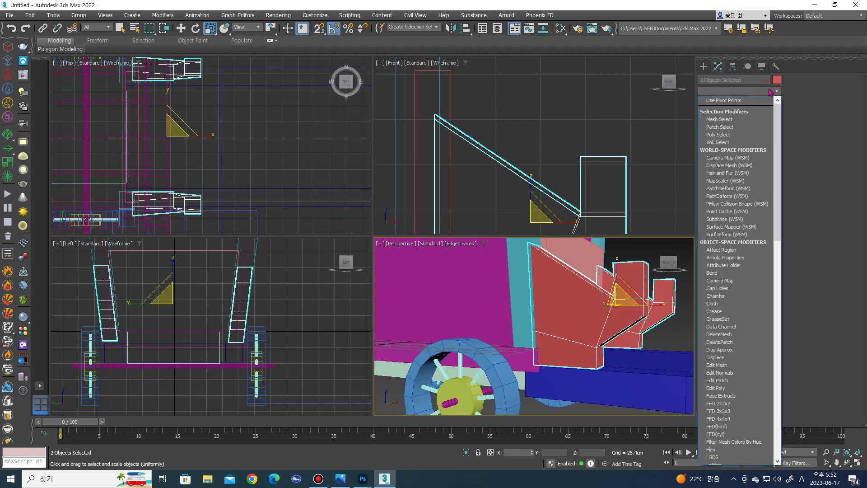
type("ed")
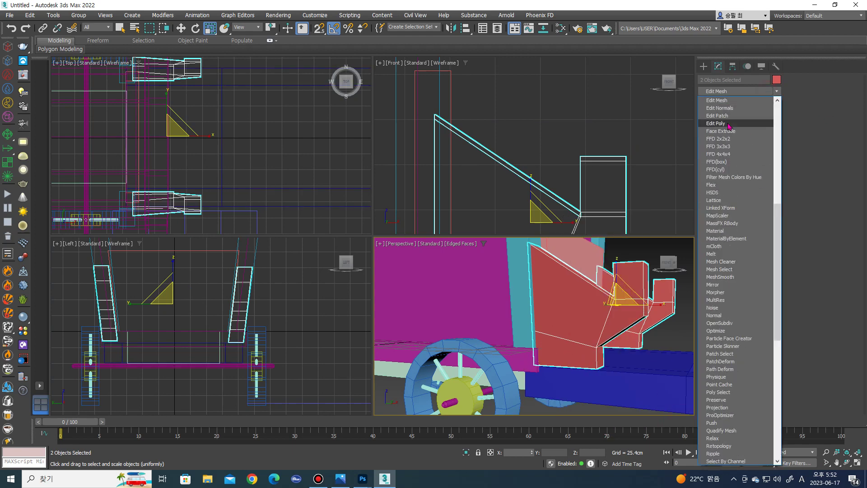
left_click(730, 126)
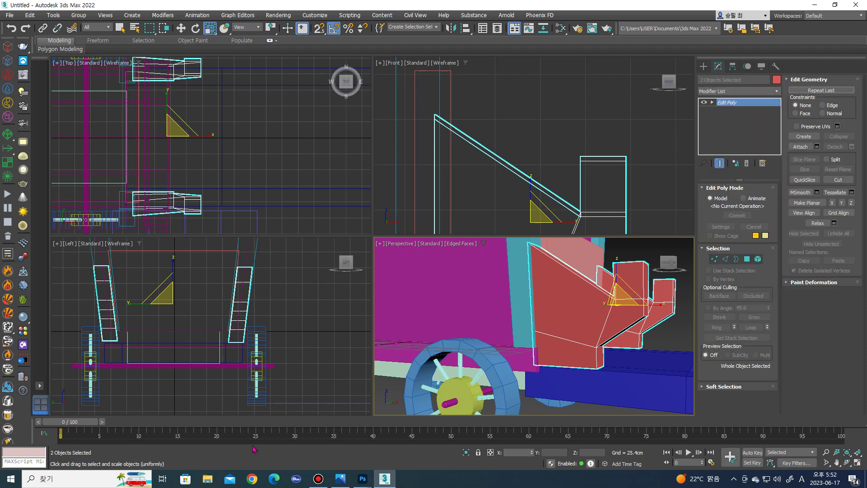
Drag the bottom vertices of both red pieces down in the Left view.
key("1")
left_click_drag(58, 289, 126, 328)
scroll(127, 329, "up", 2)
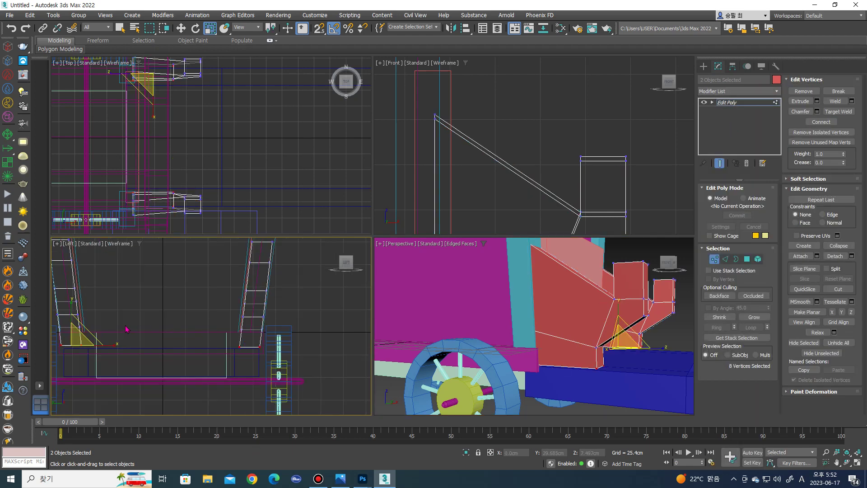
key("w")
left_click_drag(75, 323, 76, 329)
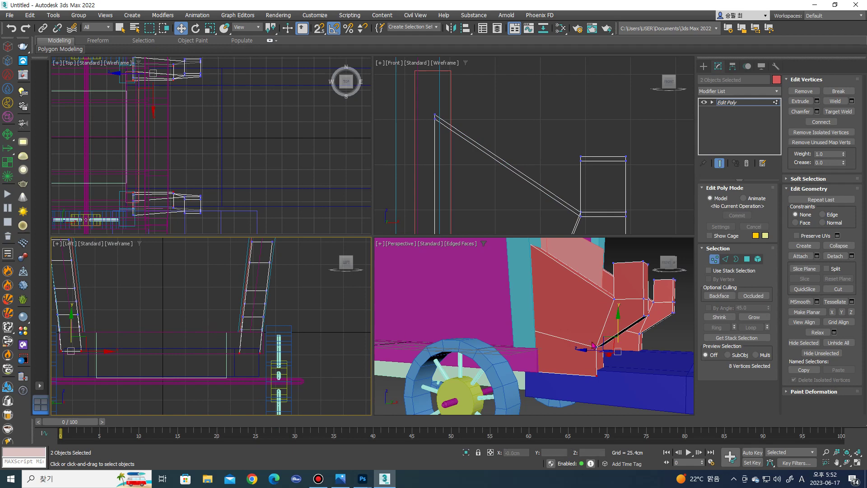
middle_click_drag(605, 343, 555, 361, "alt")
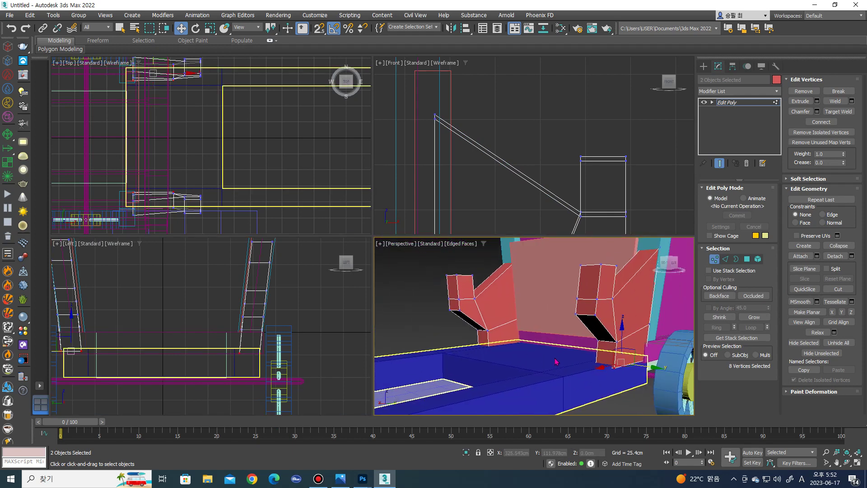
left_click(703, 66)
Select Box004 and shift the vertices at one end slightly along X.
left_click(570, 401)
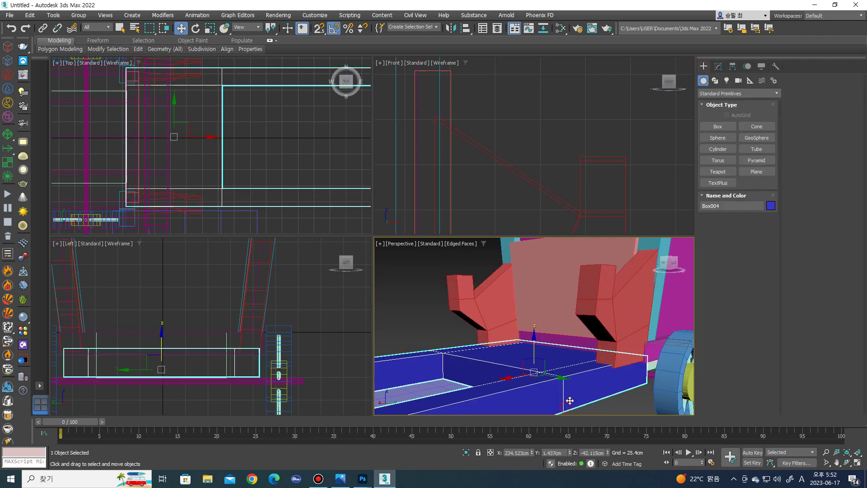
middle_click_drag(483, 354, 535, 359, "alt")
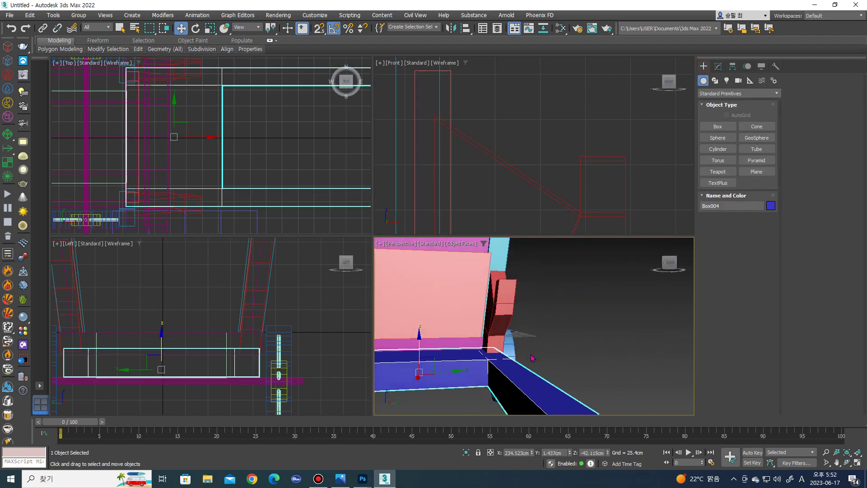
middle_click_drag(269, 339, 325, 320)
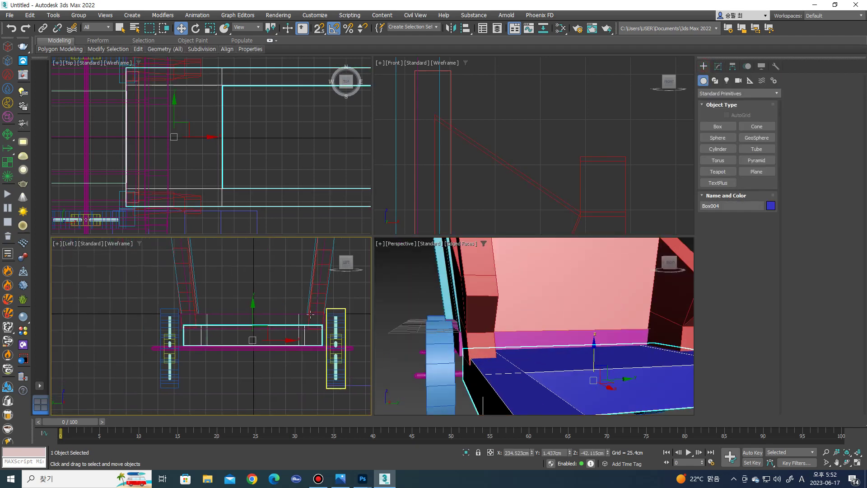
key("1")
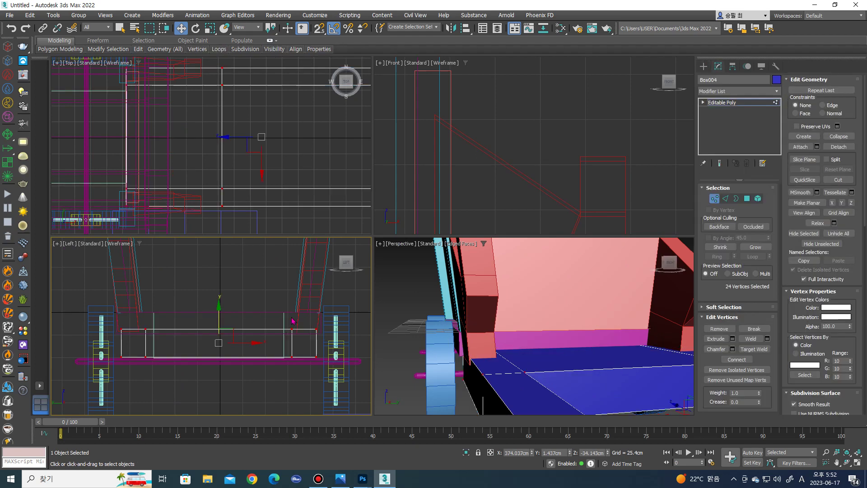
left_click_drag(292, 329, 322, 362)
scroll(244, 362, "up", 4)
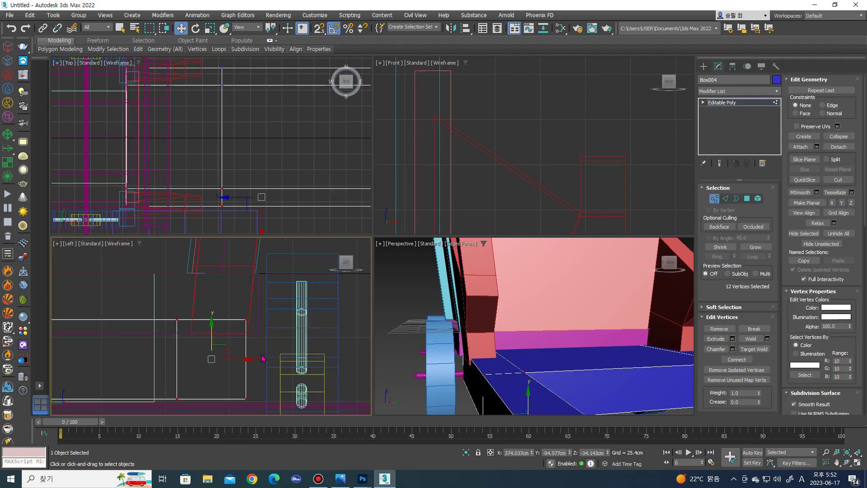
scroll(243, 361, "up", 2)
left_click_drag(239, 362, 241, 360)
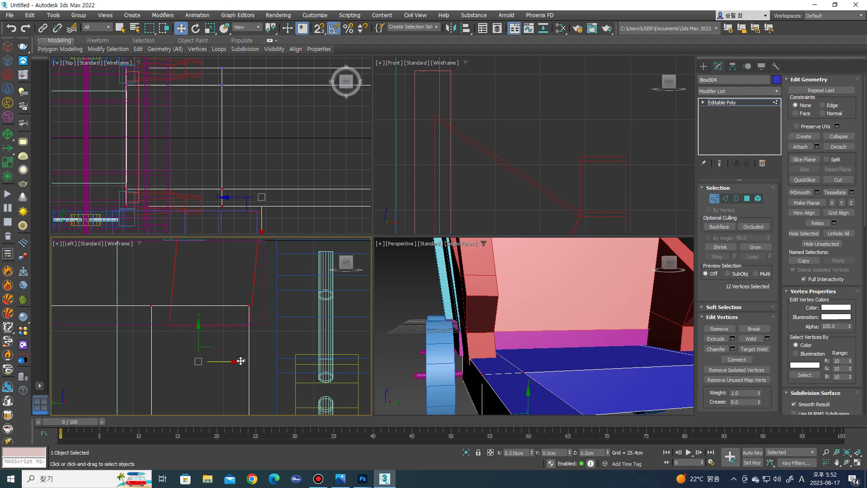
Slide the vertices at Box004's other end about 3 cm inward along X.
scroll(241, 360, "down", 4)
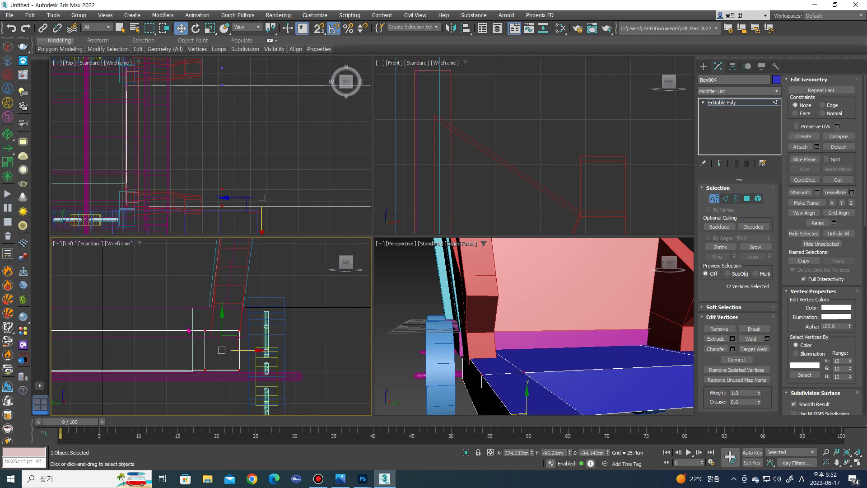
middle_click_drag(174, 300, 212, 372)
left_click_drag(212, 371, 149, 318)
scroll(181, 343, "up", 2)
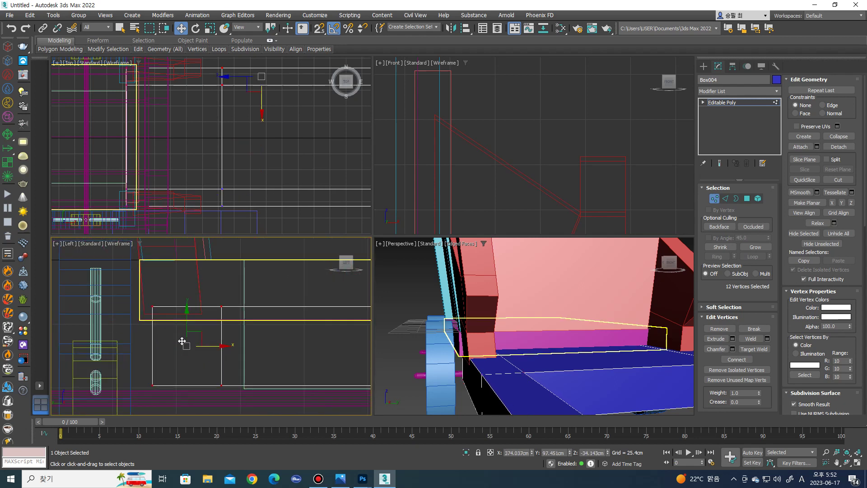
scroll(229, 359, "up", 2)
left_click_drag(226, 365, 214, 363)
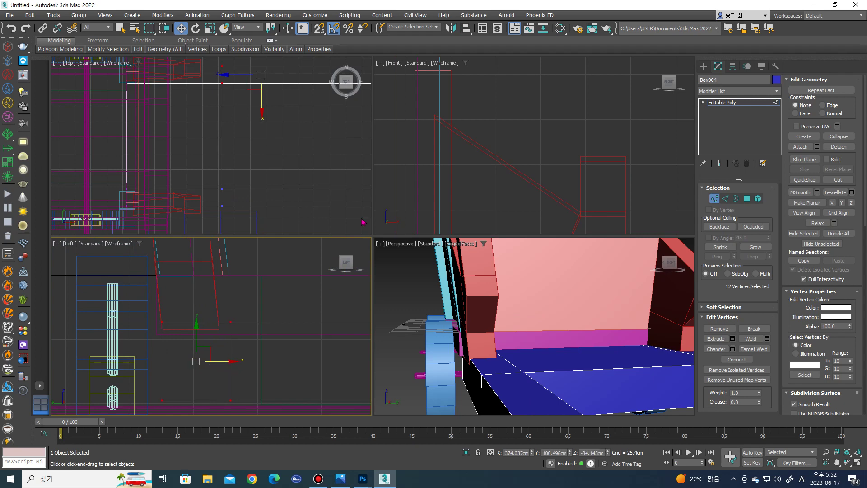
left_click(703, 66)
scroll(542, 325, "down", 3)
scroll(564, 343, "down", 5)
Select both red side pieces and box-select their lower vertices.
middle_click_drag(587, 352, 598, 358)
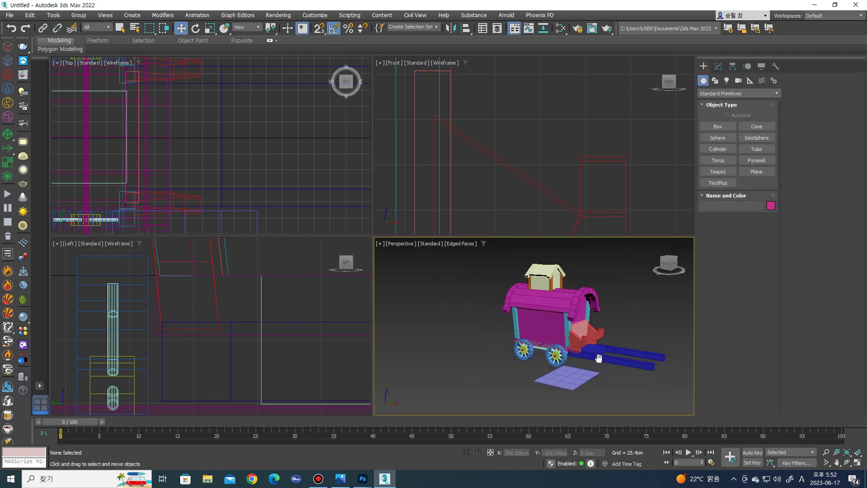
scroll(598, 358, "up", 10)
left_click(479, 325)
left_click(583, 321, "ctrl")
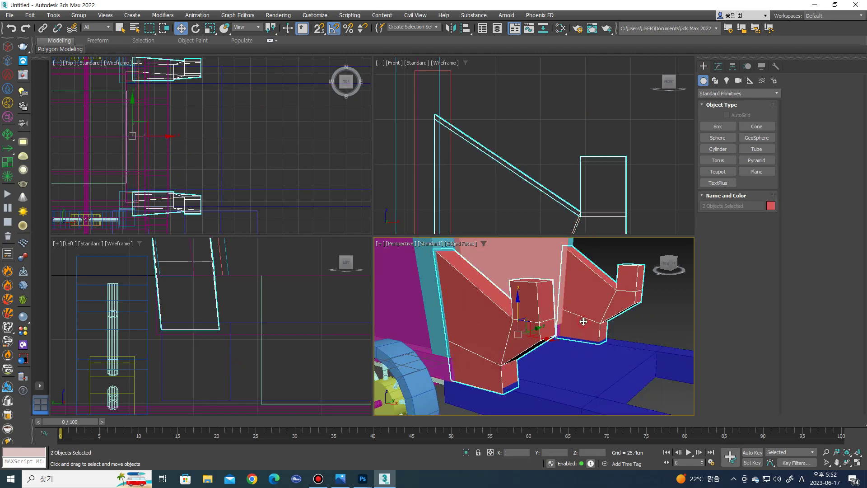
scroll(542, 180, "down", 4)
key("1")
left_click_drag(516, 160, 623, 206)
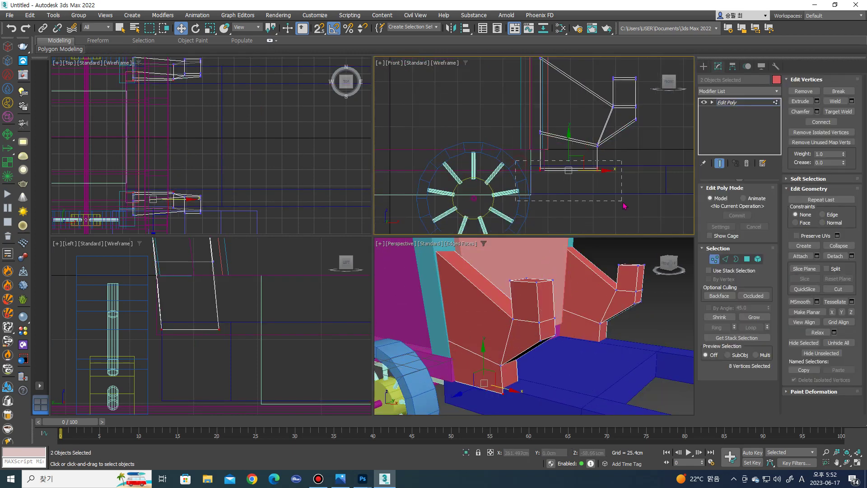
scroll(624, 206, "up", 3)
Scale the selected bottom vertices together and raise them about 5.6 cm.
key("r")
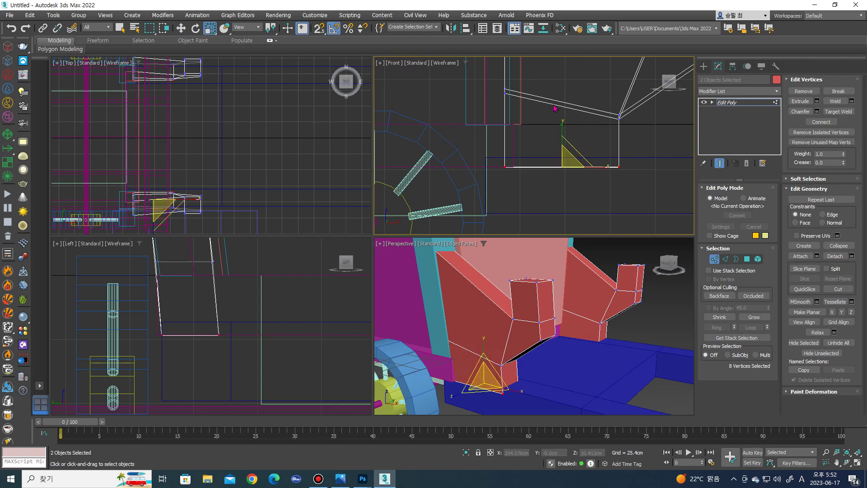
scroll(574, 179, "up", 4)
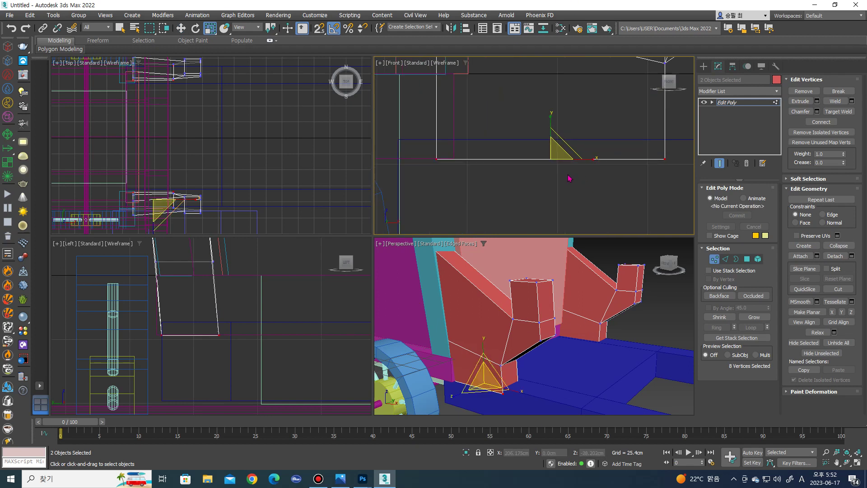
key("w")
left_click_drag(543, 133, 544, 105)
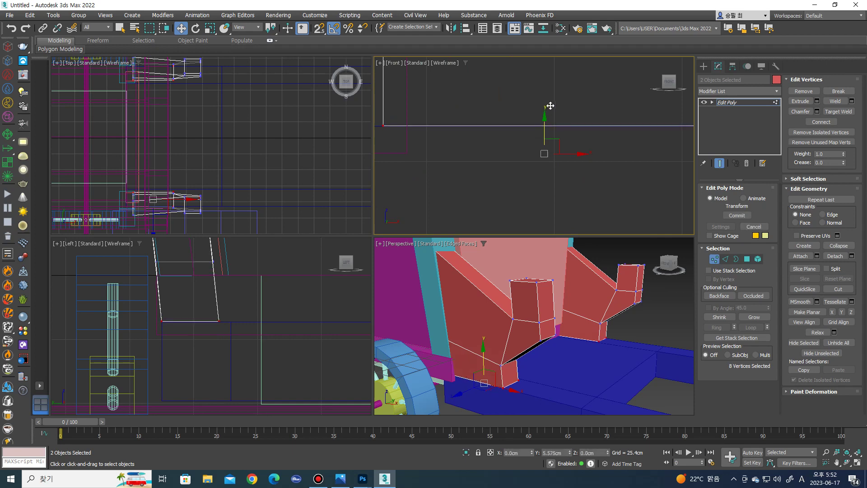
scroll(606, 312, "down", 5)
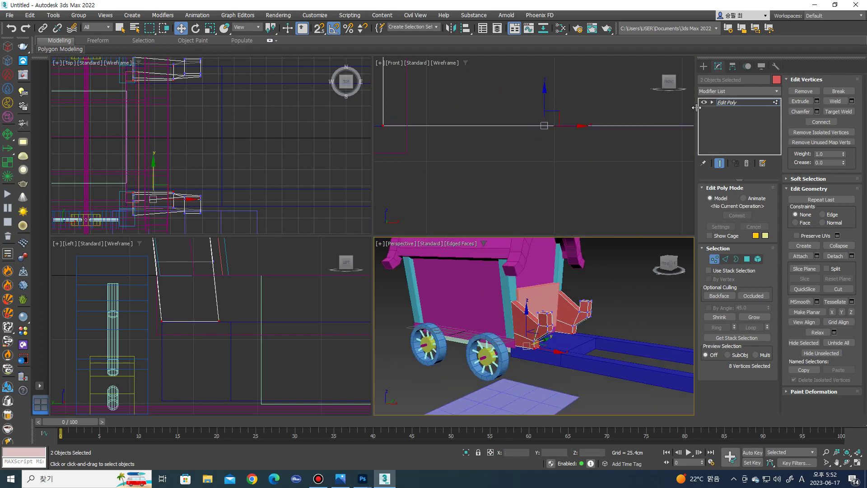
Clear the selection and zoom out to show the whole wagon.
left_click(707, 66)
left_click(614, 320)
scroll(608, 313, "down", 3)
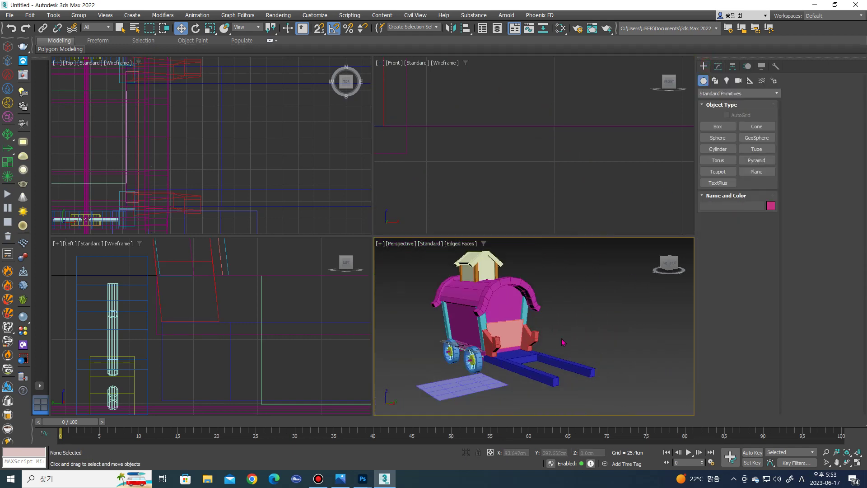
scroll(587, 330, "down", 3)
scroll(568, 344, "down", 2)
scroll(567, 344, "up", 2)
scroll(565, 339, "down", 2)
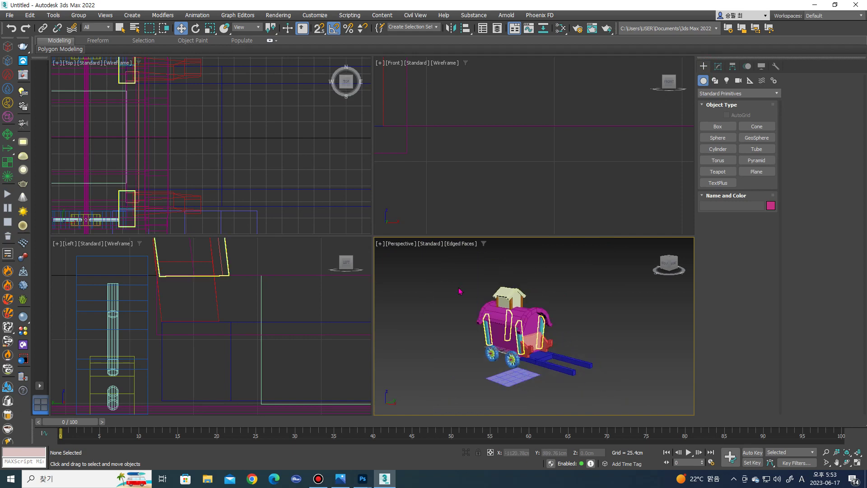
Select all wagon objects and set their object colour to black.
key("ctrl+a")
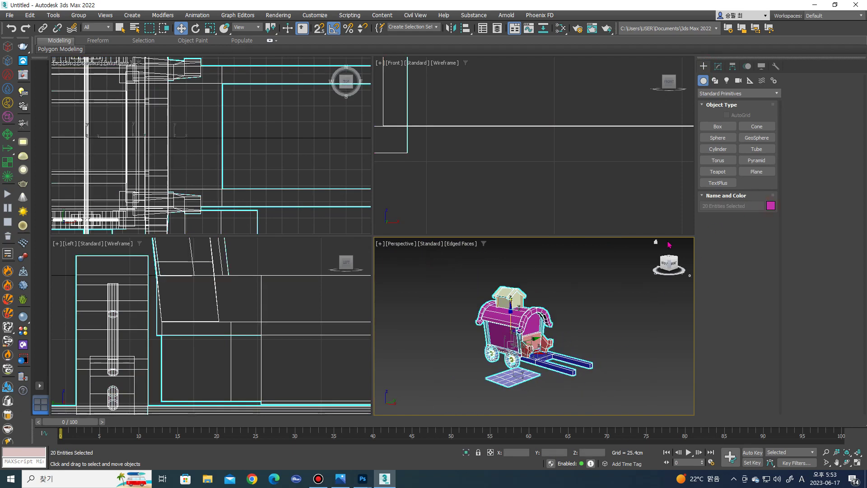
left_click(479, 288)
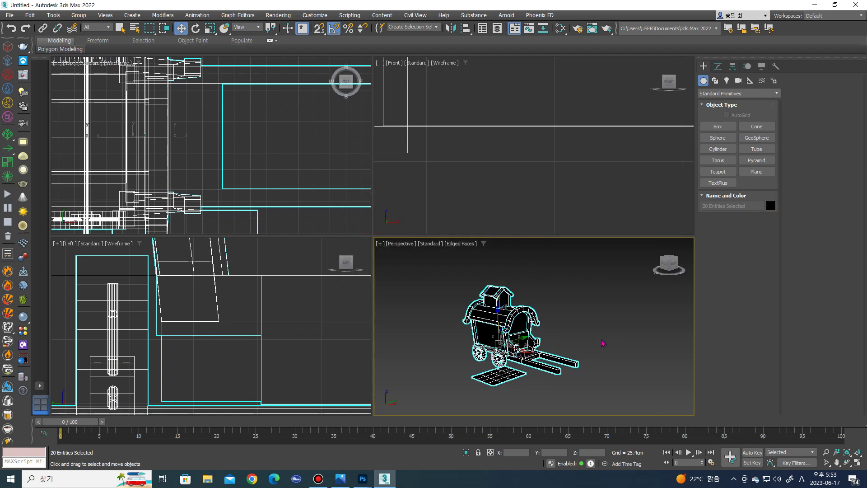
key("m")
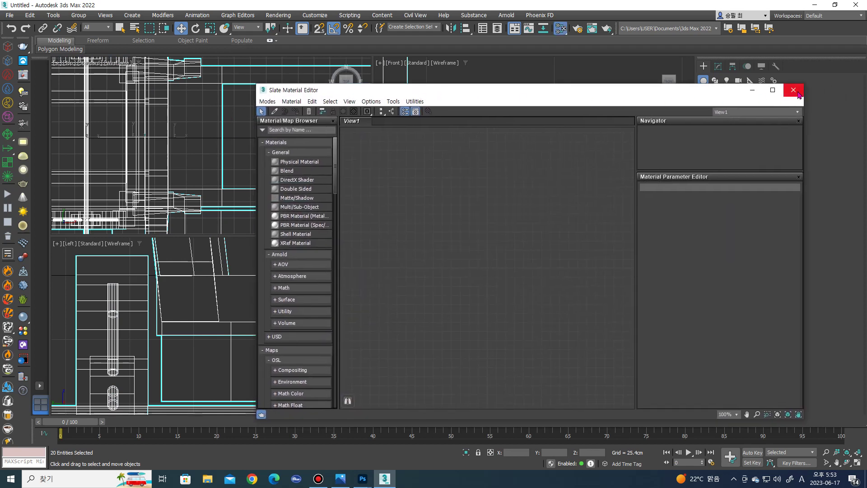
left_click(796, 92)
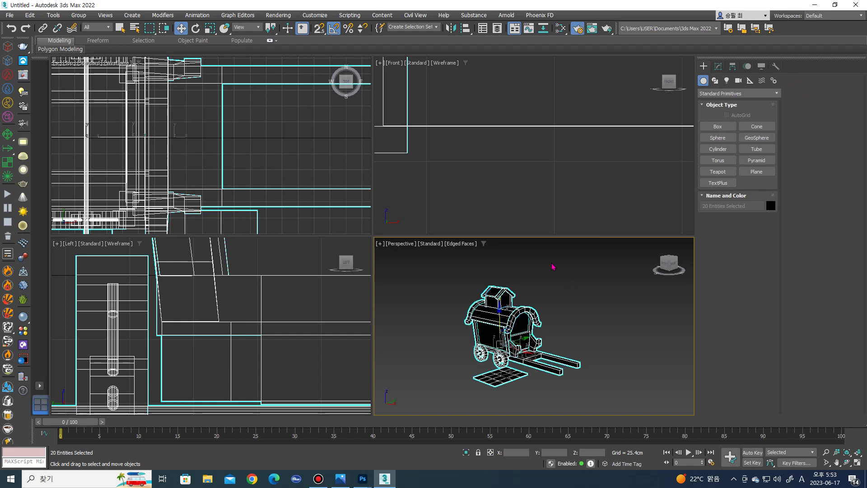
Switch the renderer to Scanline in Render Setup.
key("F10")
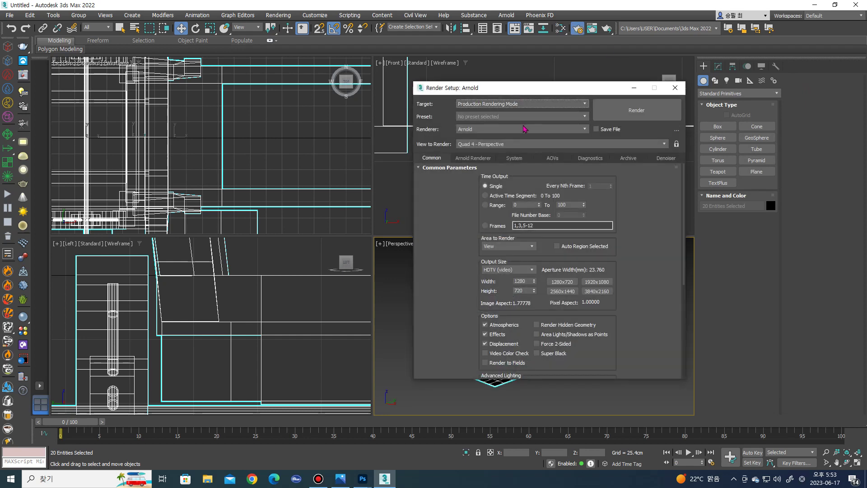
left_click(517, 129)
left_click(501, 155)
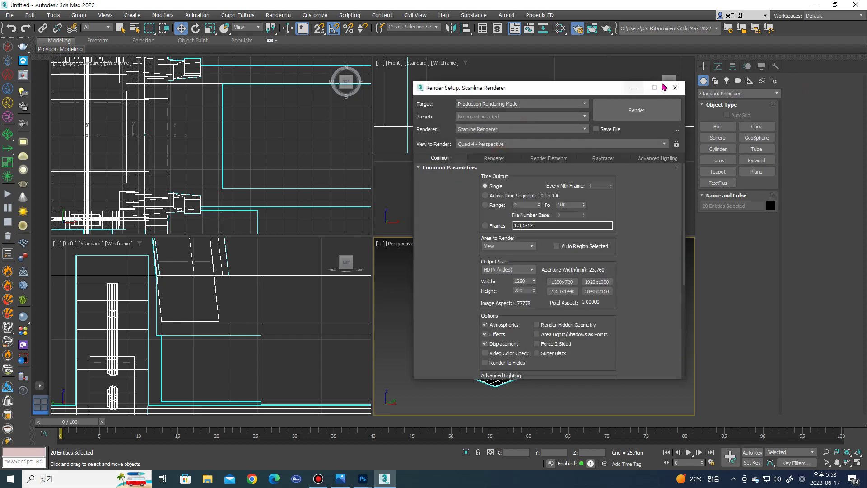
key("Escape")
Add a Standard (Legacy) material in the Slate editor and maximize the Perspective view.
key("m")
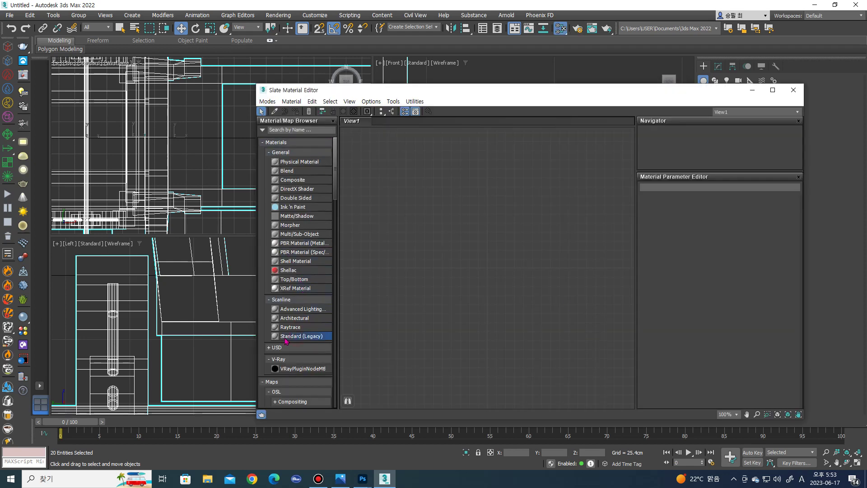
left_click_drag(285, 337, 424, 296)
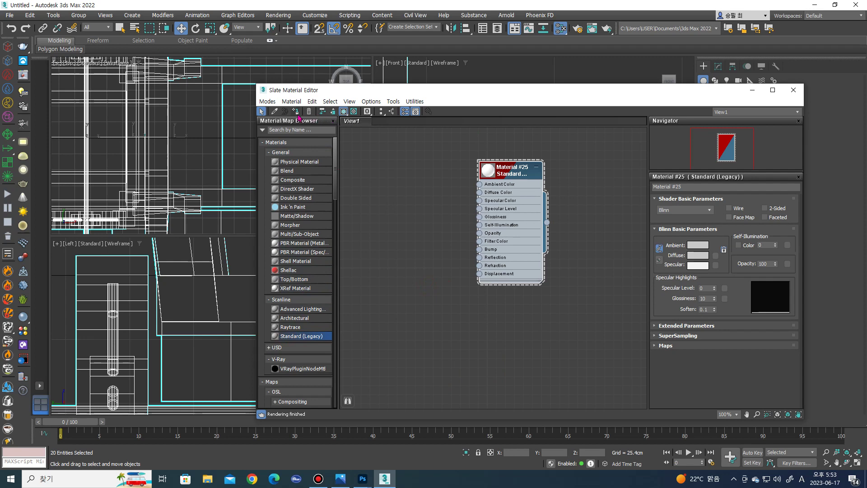
left_click(797, 92)
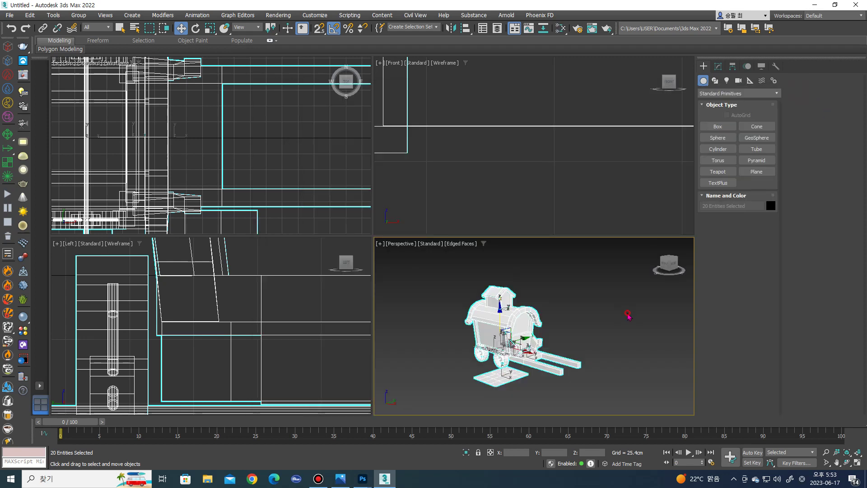
left_click(858, 463)
Zoom and pan the view in on the wagon's wheels.
scroll(393, 228, "up", 2)
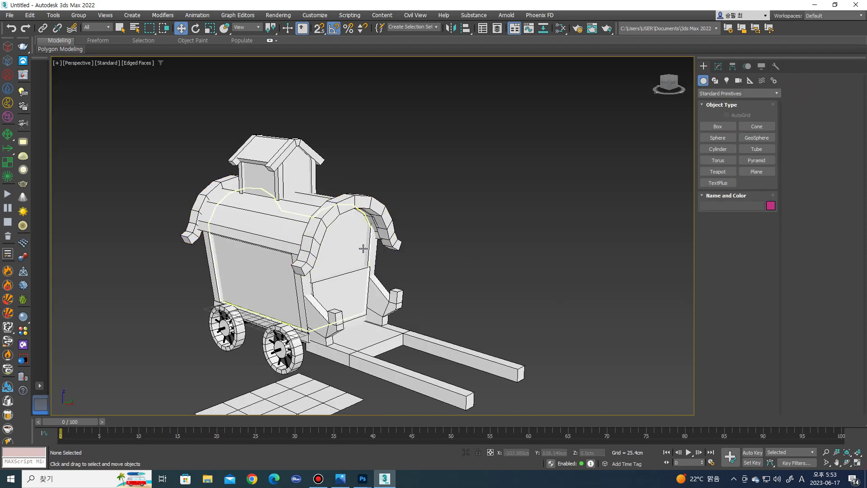
scroll(493, 220, "up", 2)
scroll(494, 220, "up", 1)
middle_click_drag(478, 224, 483, 230)
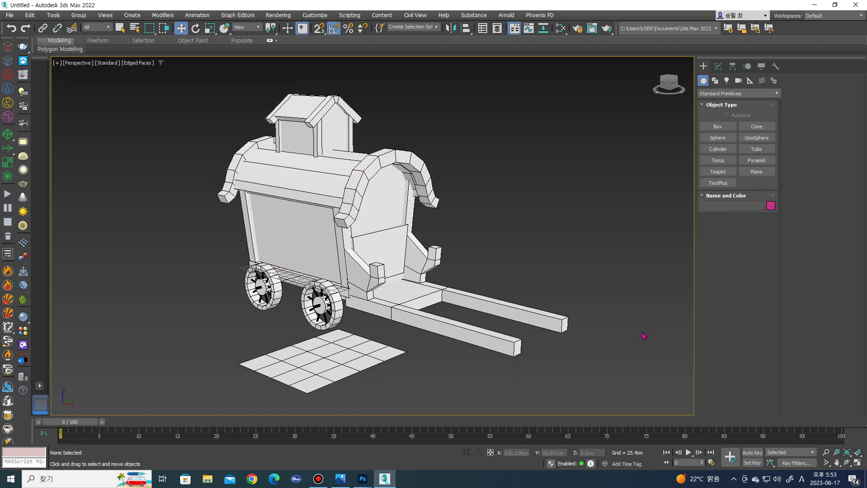
scroll(284, 306, "up", 3)
scroll(400, 320, "up", 2)
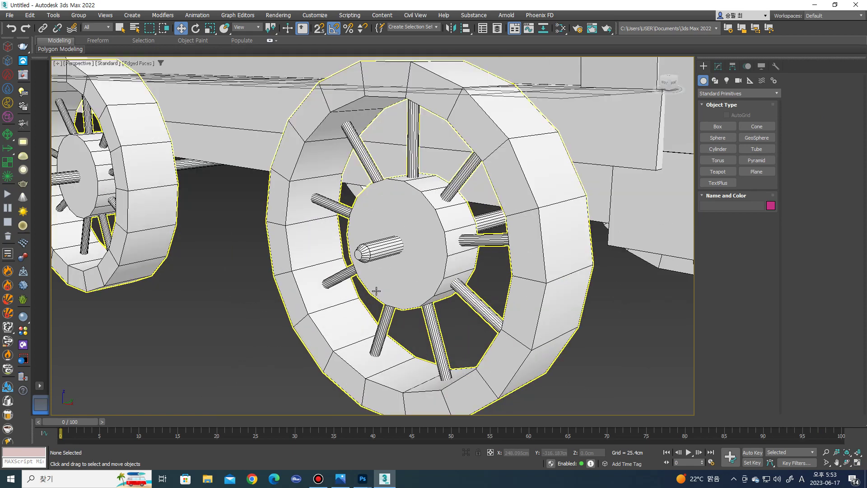
scroll(397, 316, "down", 2)
scroll(377, 285, "down", 3)
scroll(389, 294, "up", 2)
scroll(387, 282, "down", 3)
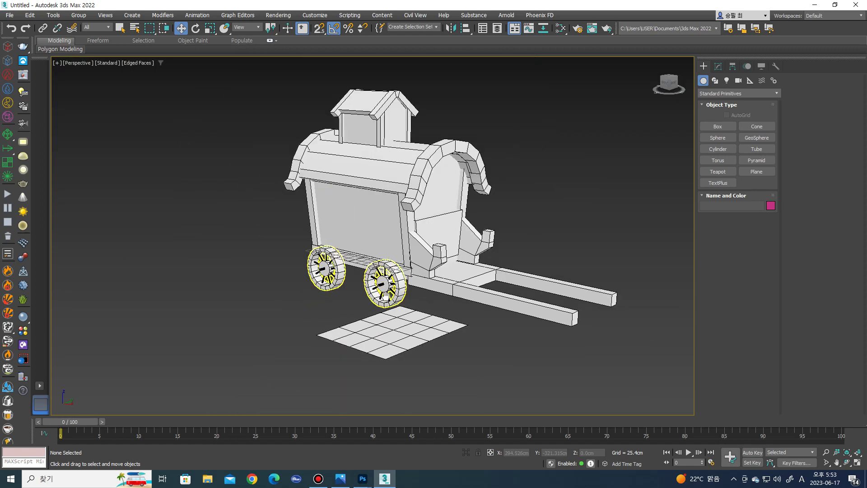
scroll(348, 298, "down", 1)
scroll(320, 294, "up", 5)
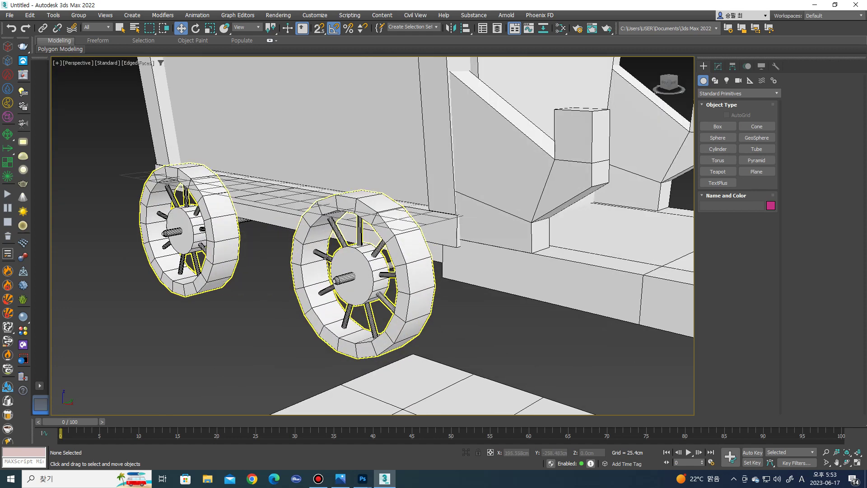
Select the near and far wheel groups and ungroup them.
left_click(326, 258)
scroll(355, 253, "up", 2)
scroll(472, 169, "down", 3)
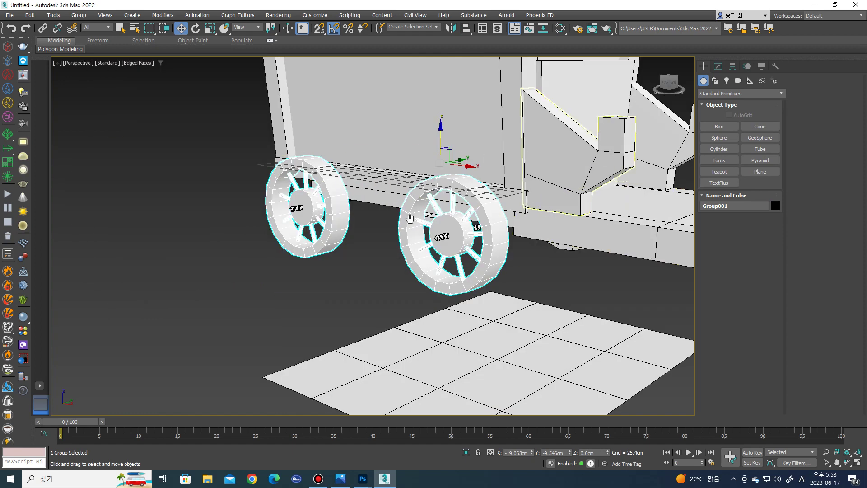
middle_click_drag(472, 168, 392, 275, "alt")
scroll(392, 275, "up", 2)
left_click(393, 276, "ctrl")
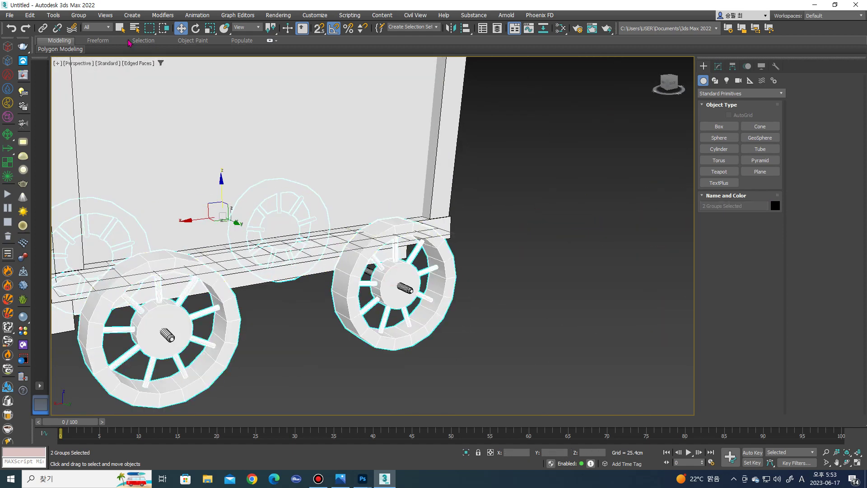
left_click(79, 17)
left_click(84, 35)
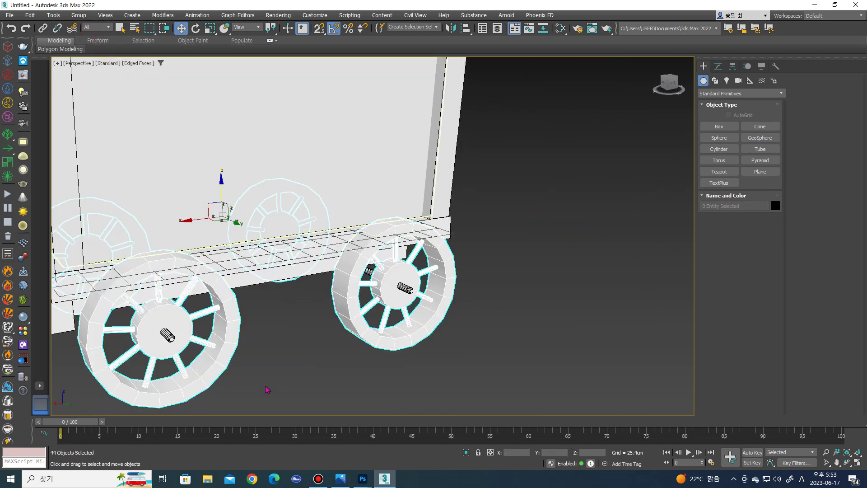
Select a single spoke cylinder and show its parameters in the Modify panel.
left_click(271, 396)
left_click(159, 288)
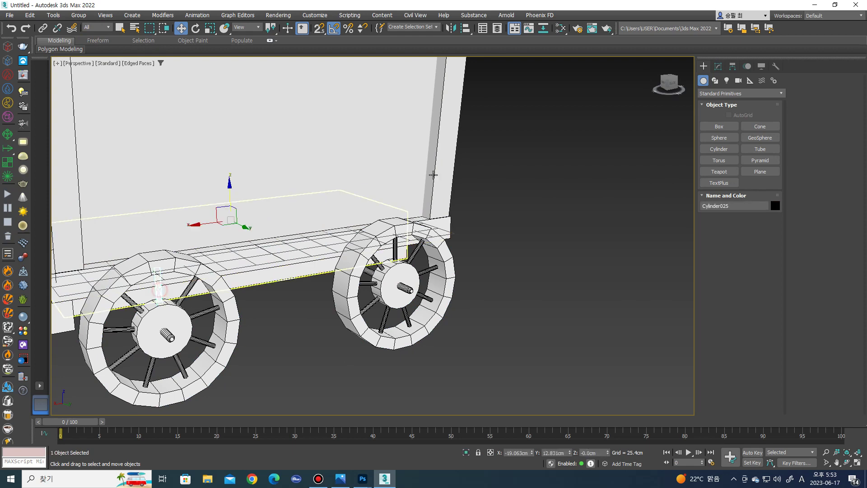
left_click(717, 66)
scroll(332, 233, "down", 10)
scroll(299, 260, "up", 5)
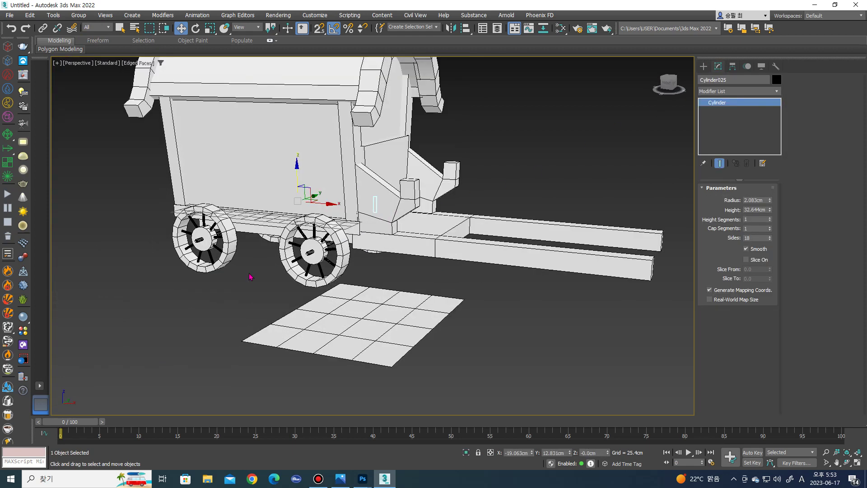
scroll(300, 260, "up", 5)
Set Sides to 6 on the top, upper-right, right and lower-right spokes.
left_click(433, 153)
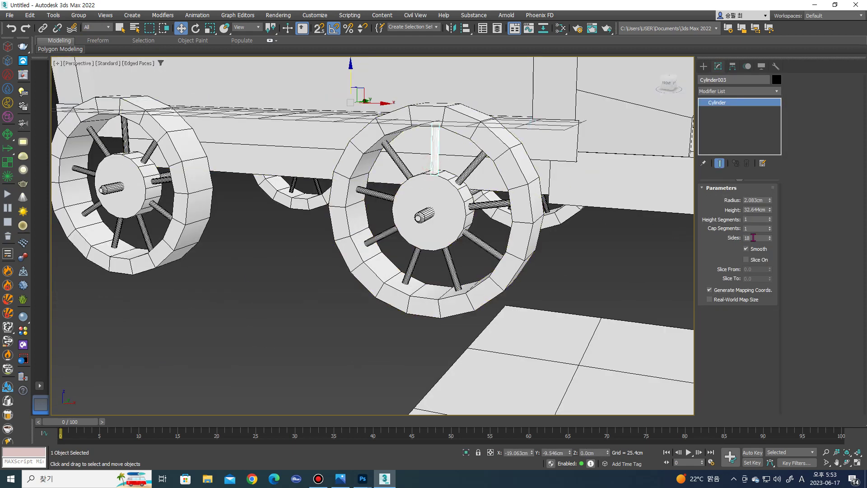
double_click(752, 237)
left_click(470, 170)
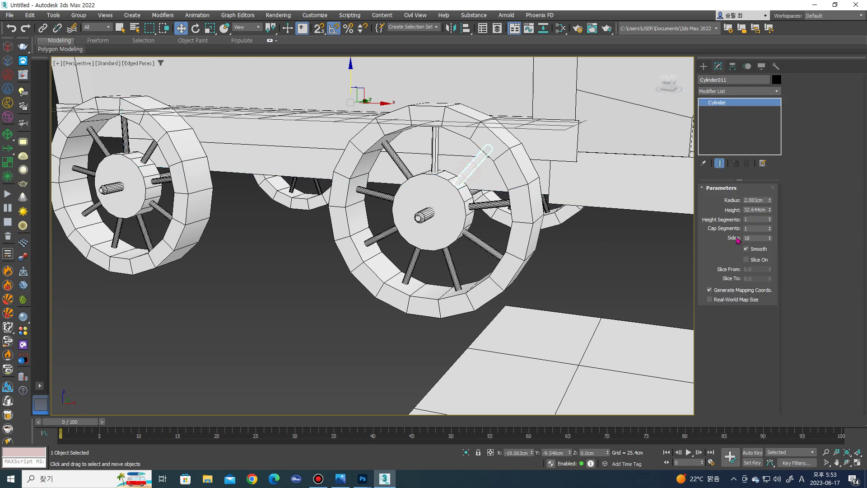
double_click(755, 239)
key("Return")
left_click(491, 210)
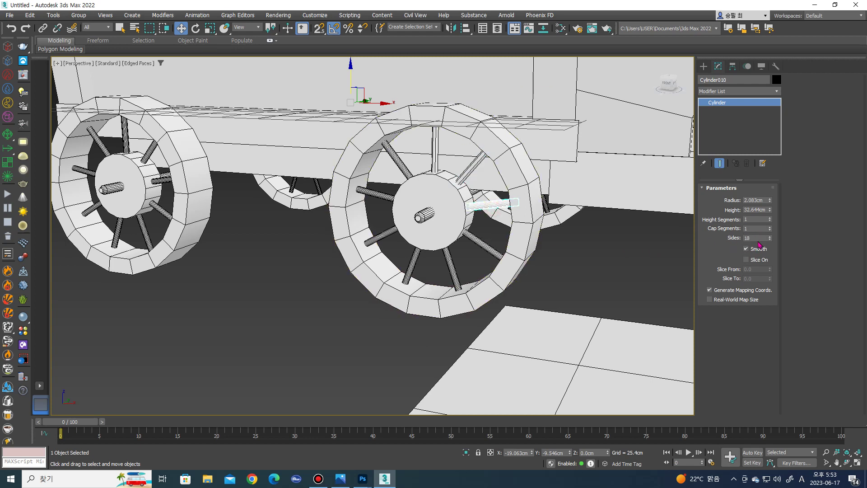
double_click(754, 237)
type("6")
key("Return")
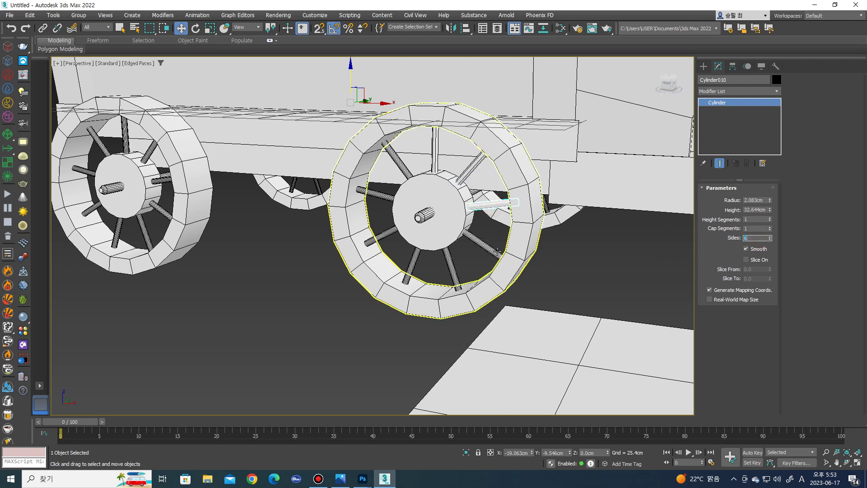
left_click(481, 244)
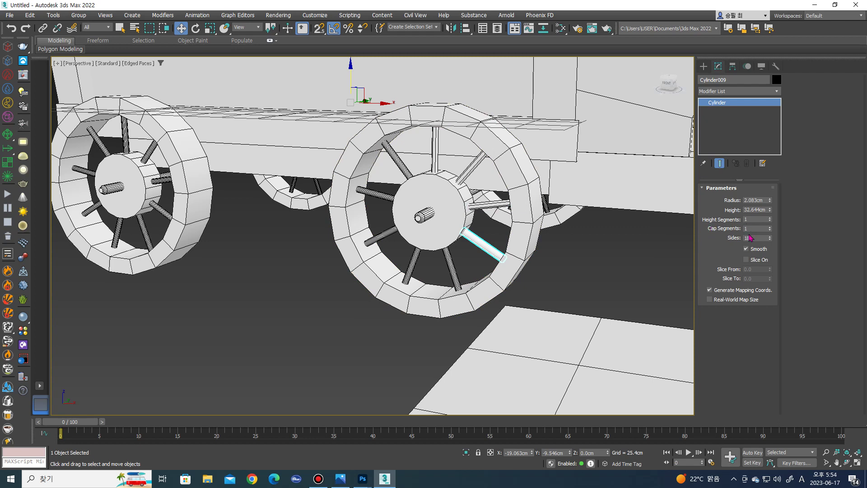
double_click(752, 238)
key("Return")
Set Sides to 6 on the bottom, lower-left, left, upper-left and upper spokes.
left_click(450, 267)
double_click(755, 238)
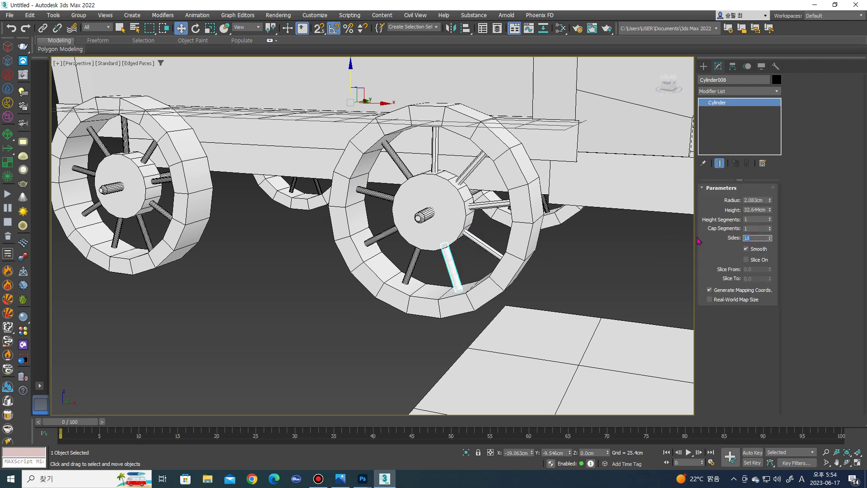
type("6")
key("Return")
left_click(411, 263)
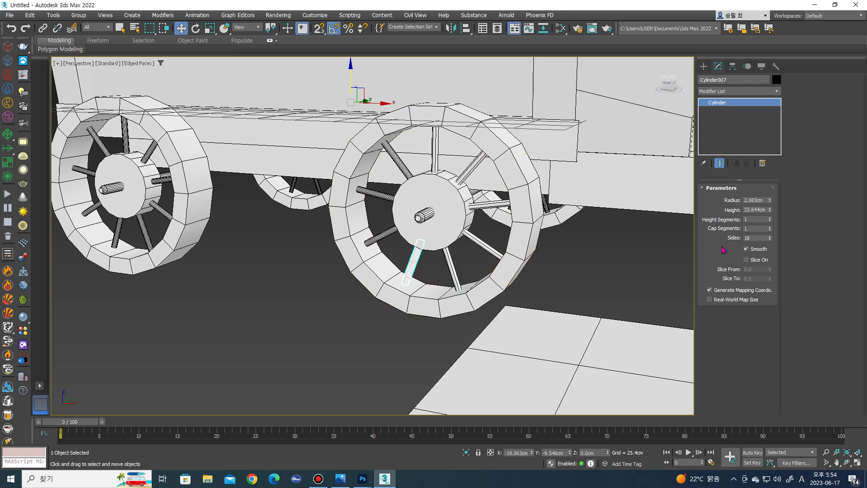
double_click(753, 238)
key("Return")
left_click(384, 233)
double_click(752, 238)
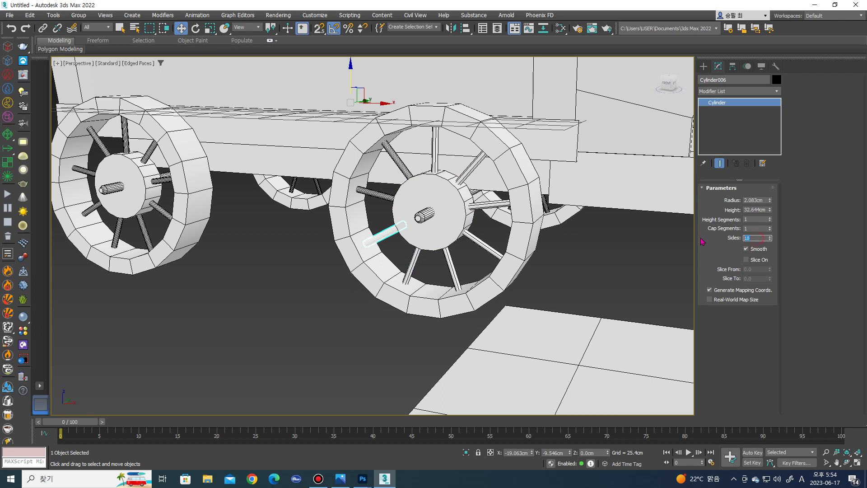
type("6")
key("Return")
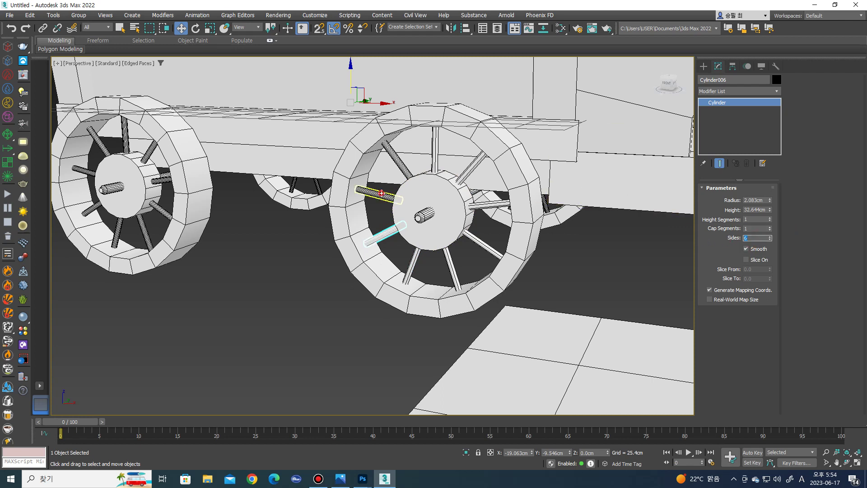
left_click(379, 194)
double_click(753, 238)
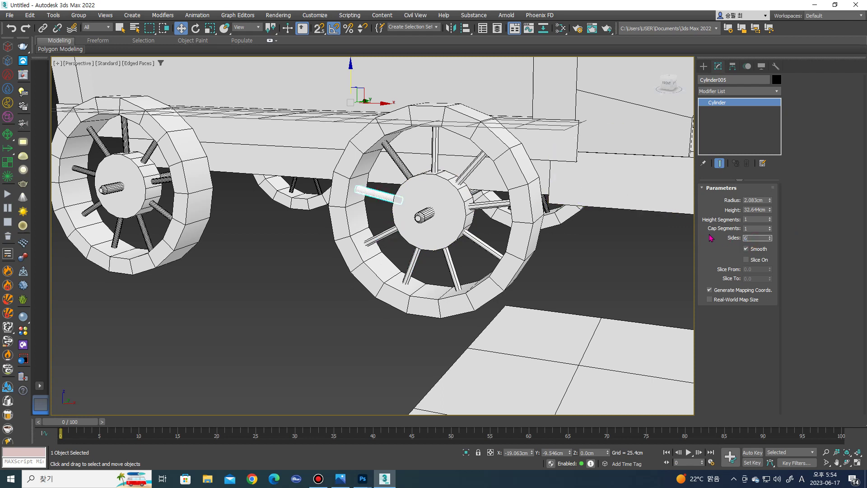
left_click(400, 173)
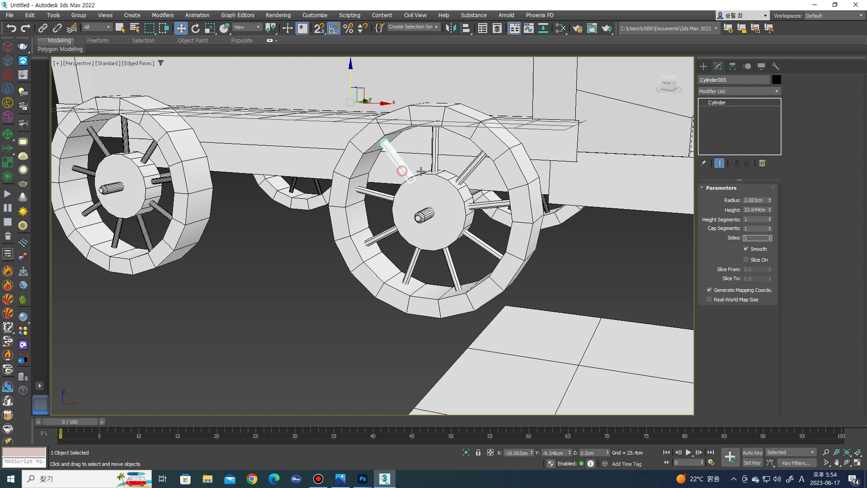
double_click(753, 238)
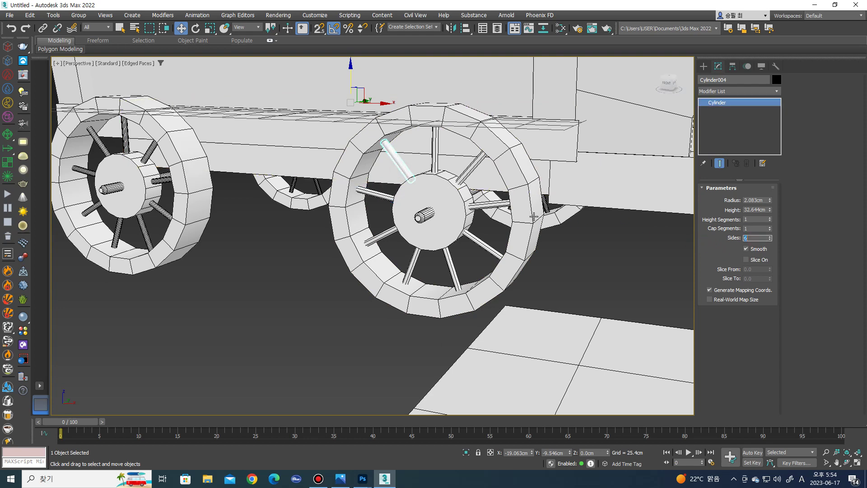
type("6")
Clear the selection and zoom out to frame the whole wagon.
scroll(465, 212, "down", 3)
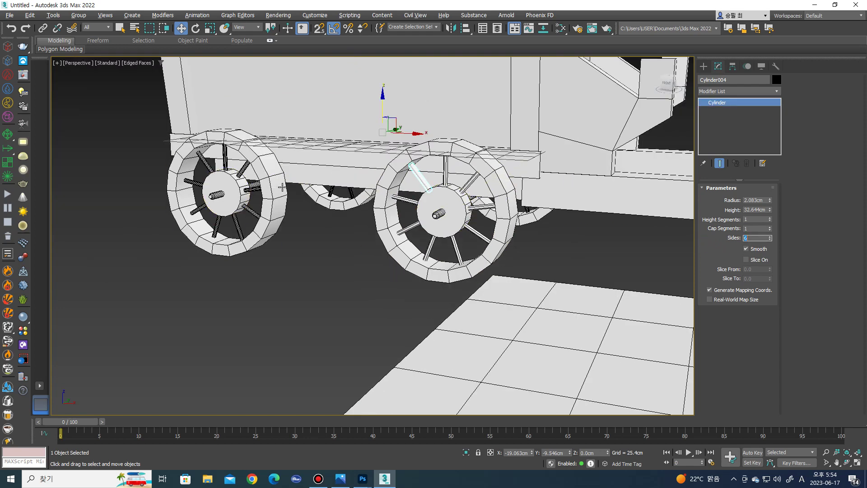
scroll(291, 226, "down", 2)
left_click(304, 240)
scroll(304, 239, "down", 4)
scroll(347, 217, "up", 2)
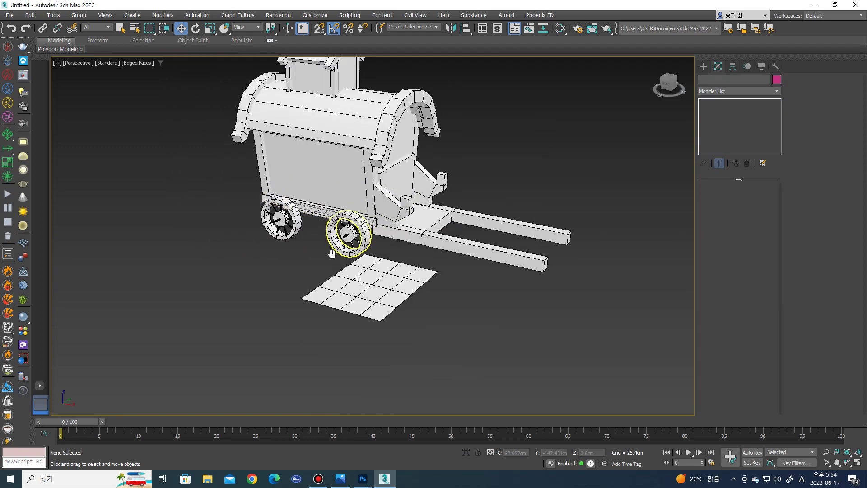
middle_click_drag(348, 217, 325, 284)
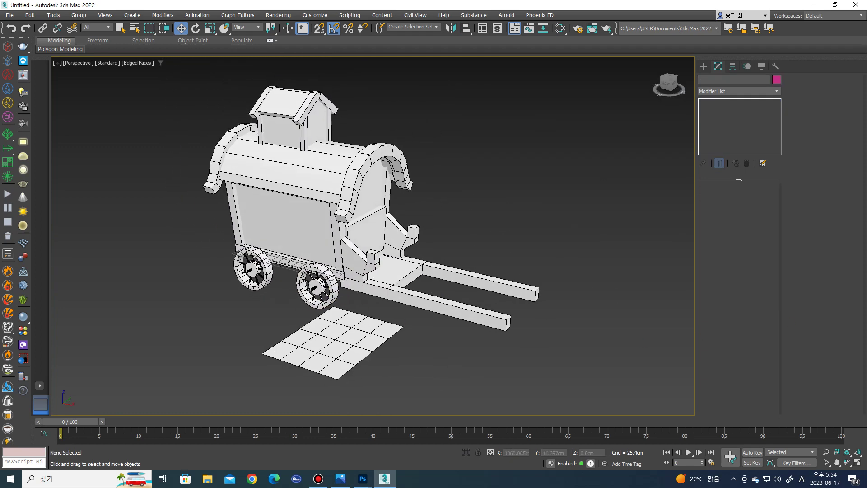